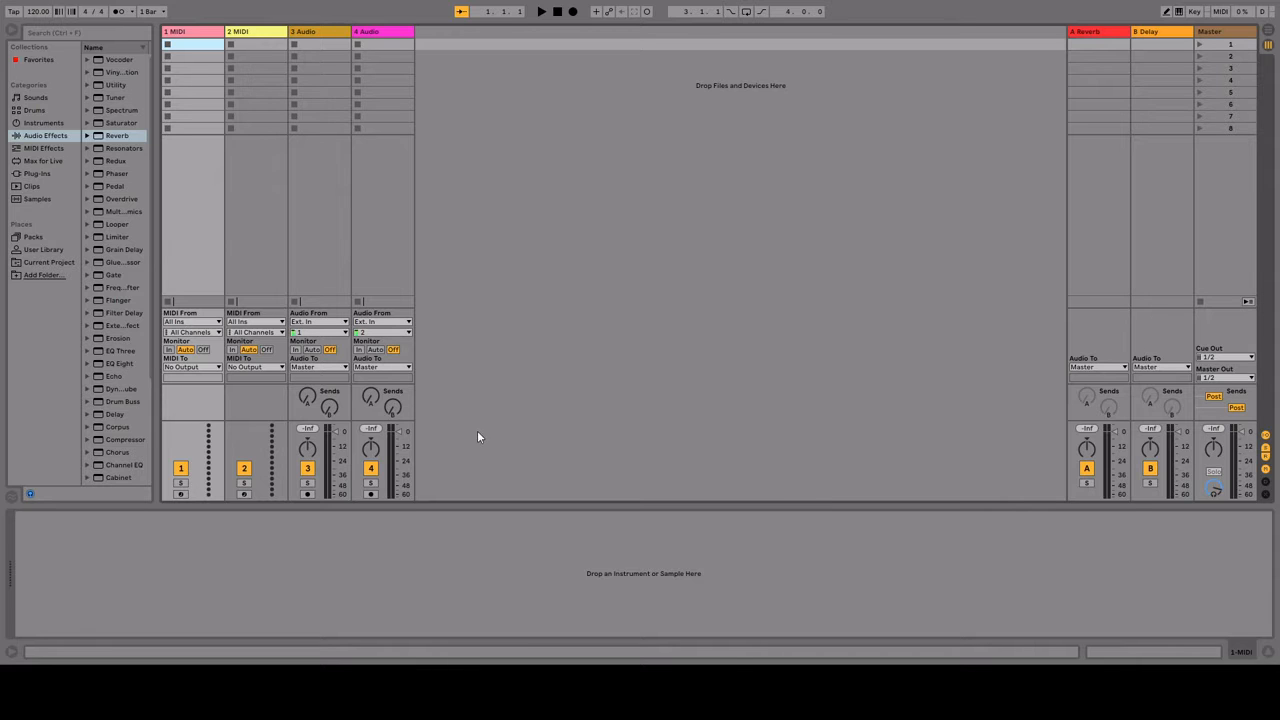
# Step: Switch to the Arrangement View, widen the browser, and delete the two audio tracks
pyautogui.press('Tab')
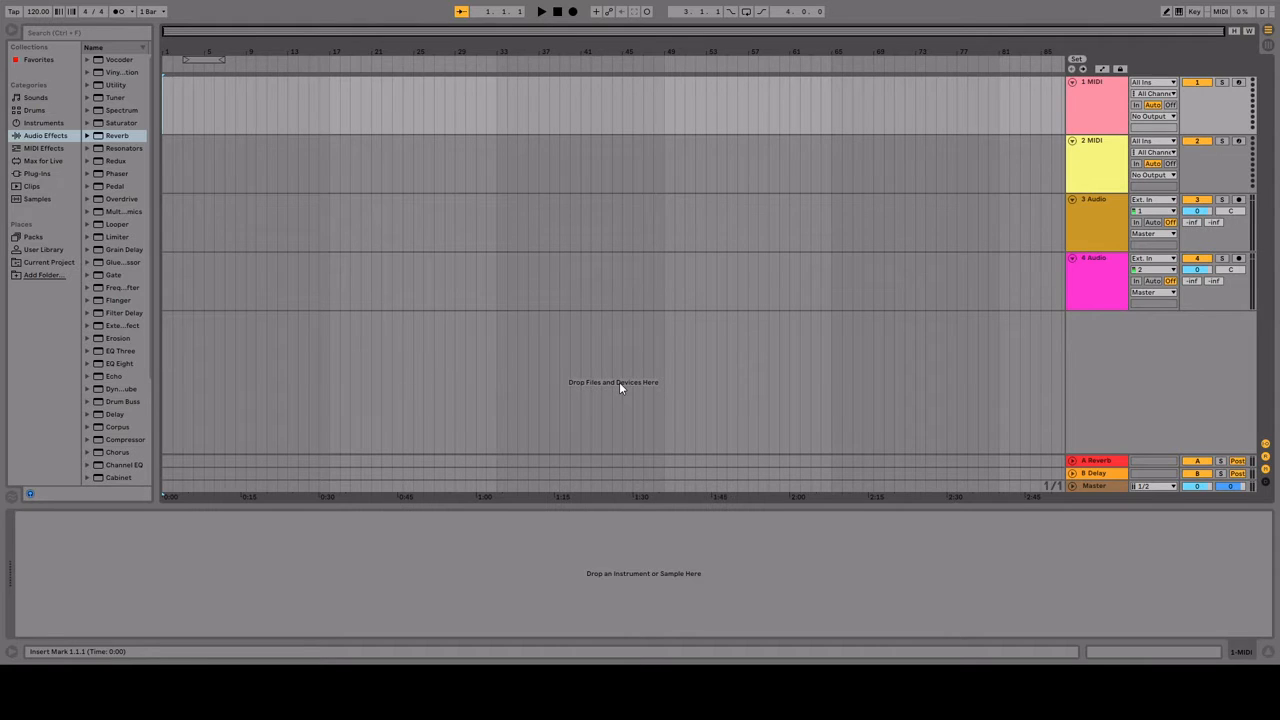
pyautogui.moveTo(152, 267); pyautogui.dragTo(221, 267)
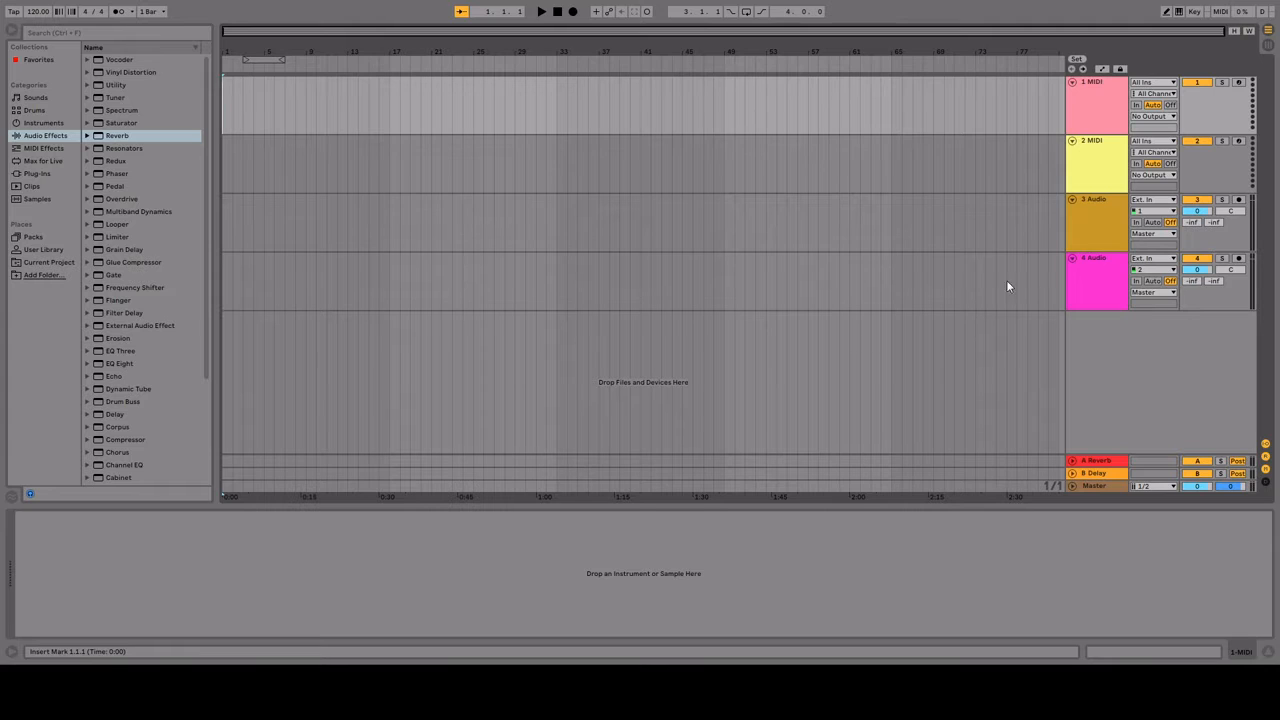
pyautogui.click(1093, 233)
pyautogui.hotkey('shift', 'Down')
pyautogui.press('Delete')
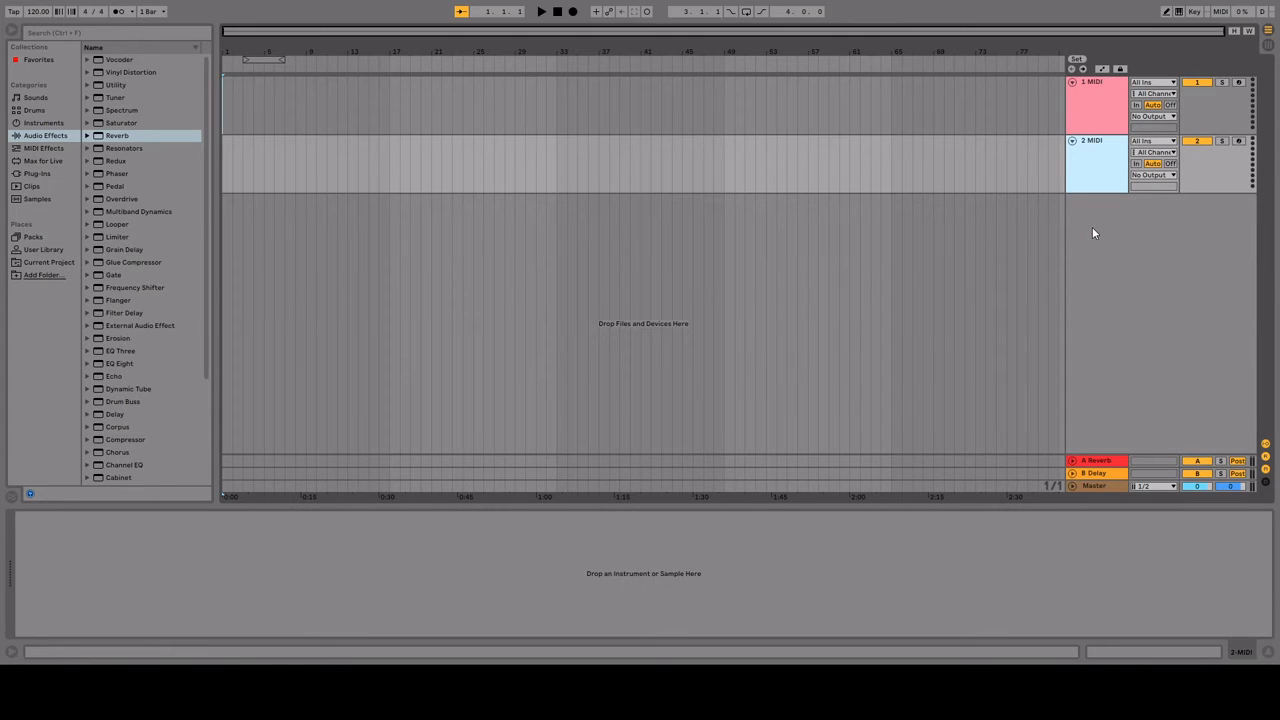
# Step: List the Piano & Keys sounds, and create a MIDI clip on the first track spanning bars 10 to 23
pyautogui.click(33, 97)
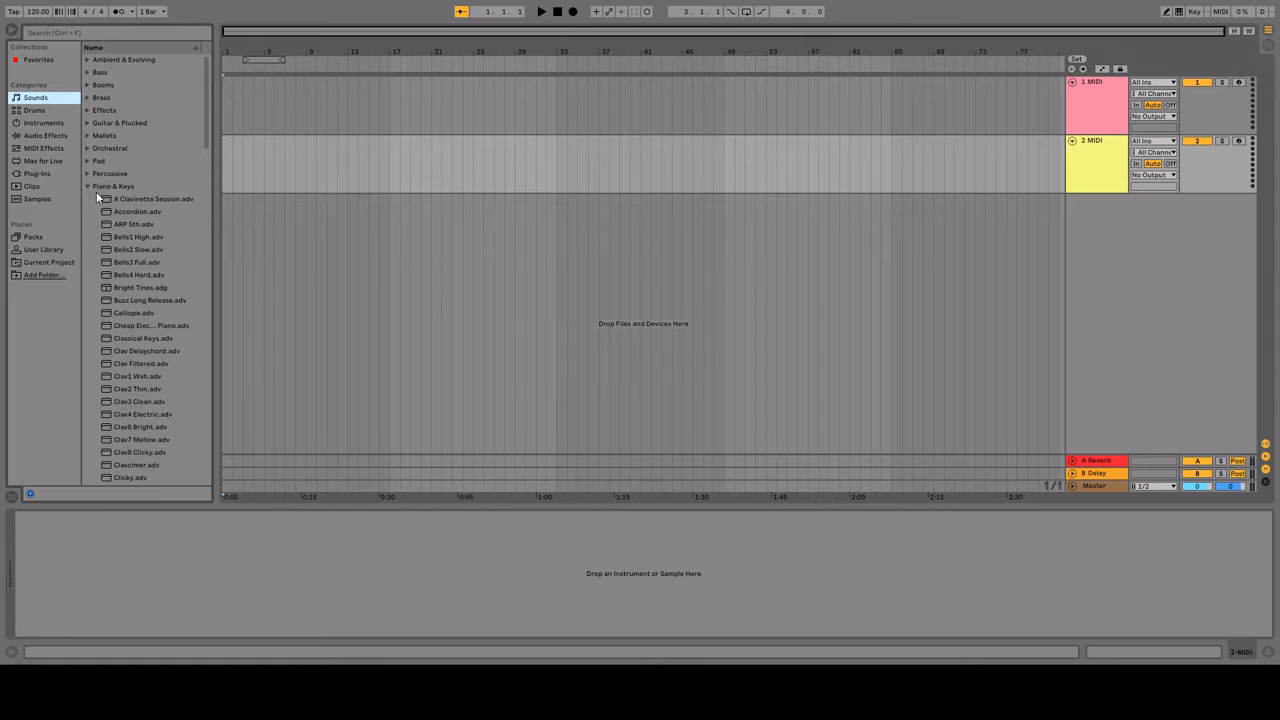
pyautogui.scroll(-4, 150, 270)
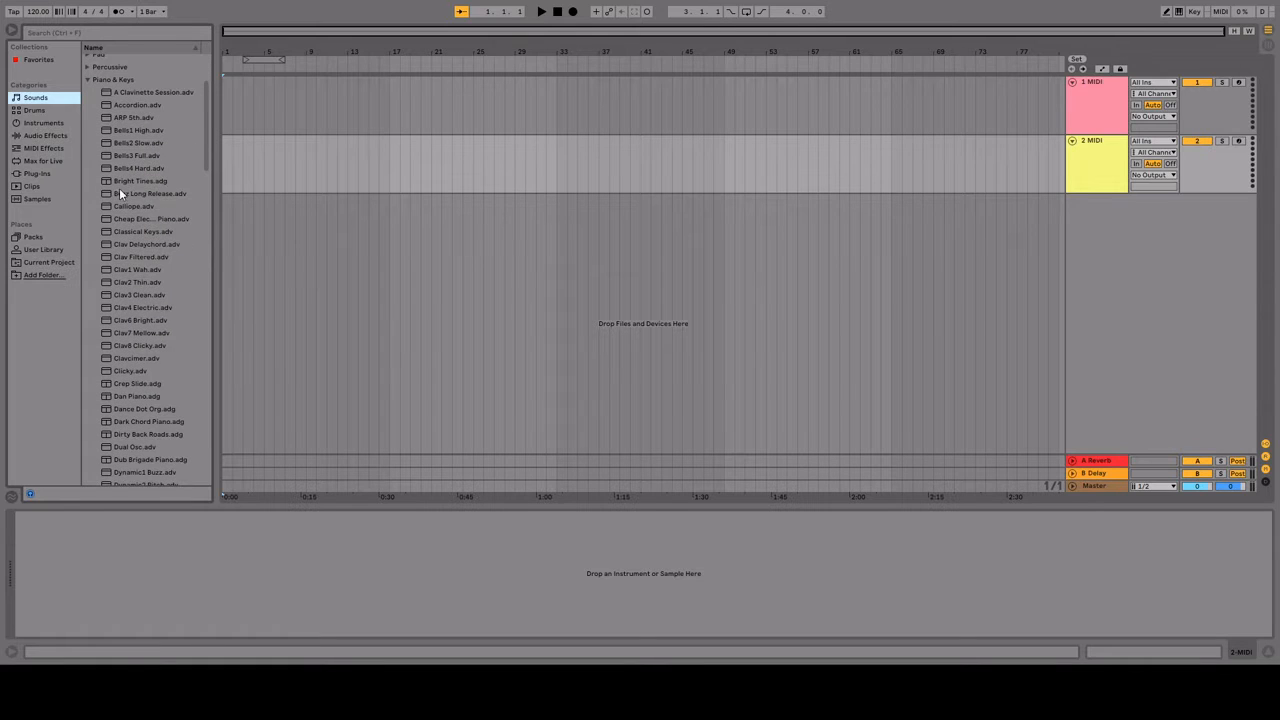
pyautogui.doubleClick(321, 85)
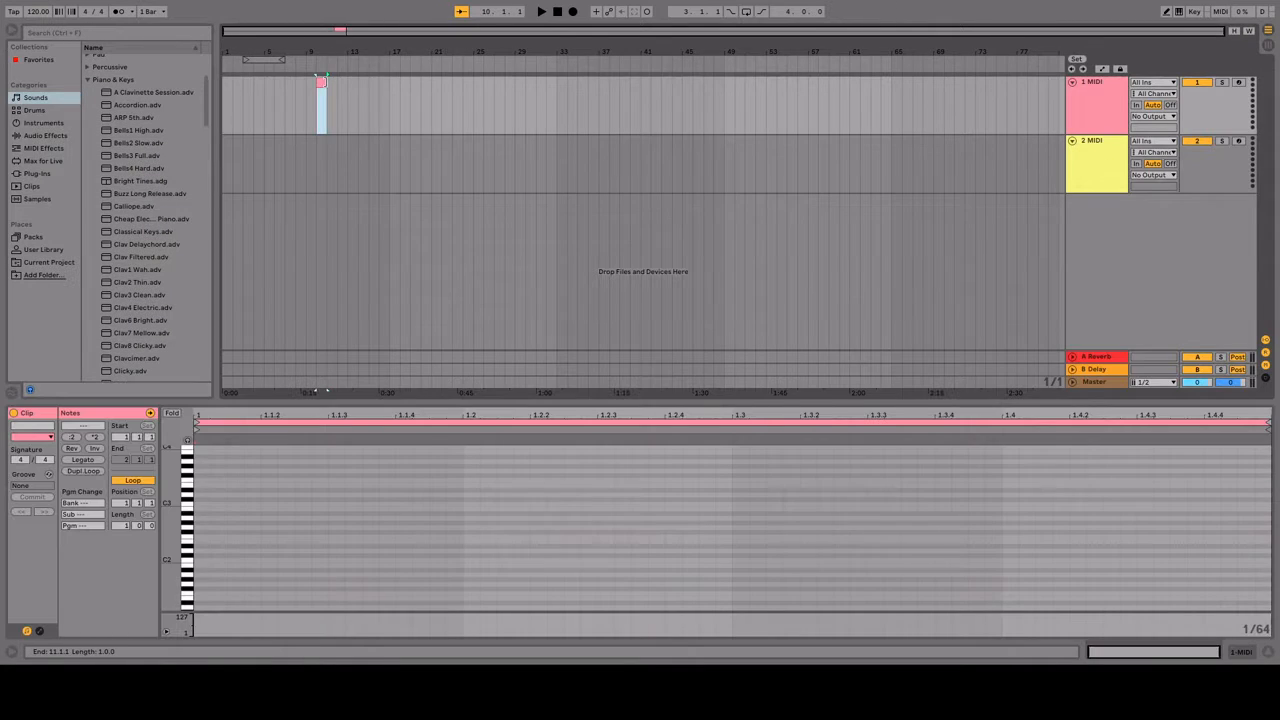
pyautogui.moveTo(326, 82); pyautogui.dragTo(452, 82)
pyautogui.click(243, 422)
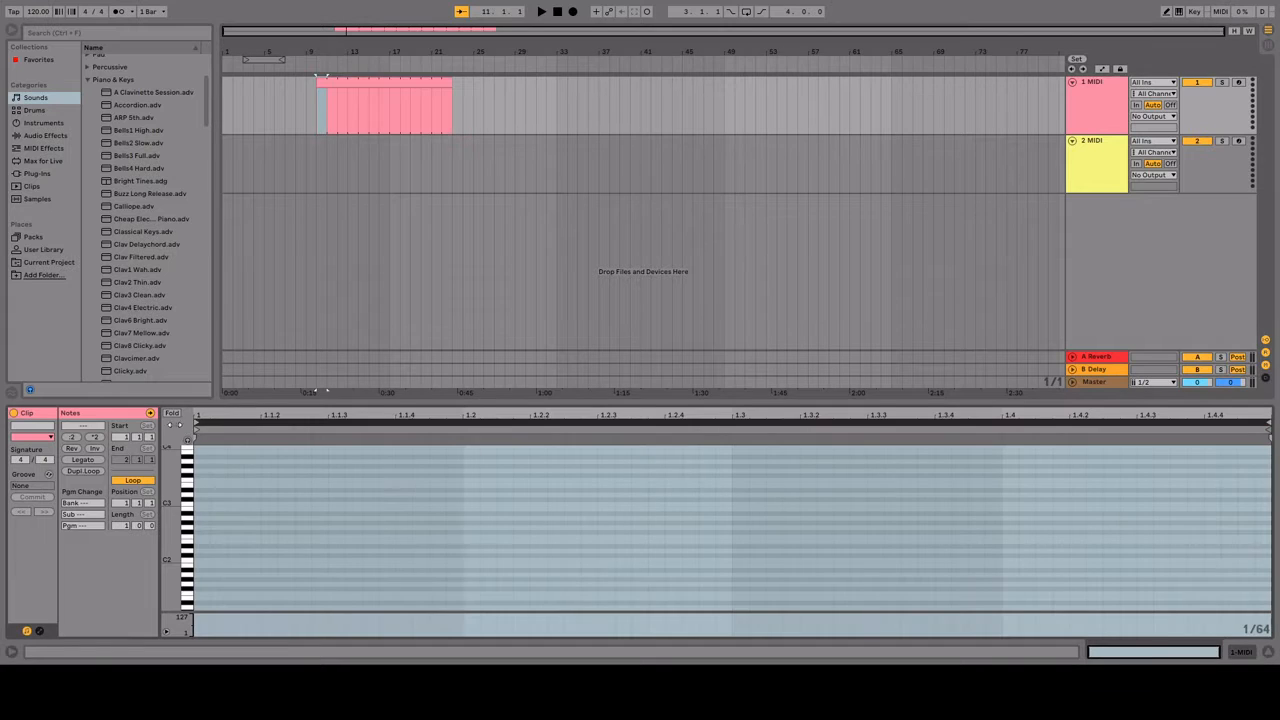
pyautogui.click(191, 427)
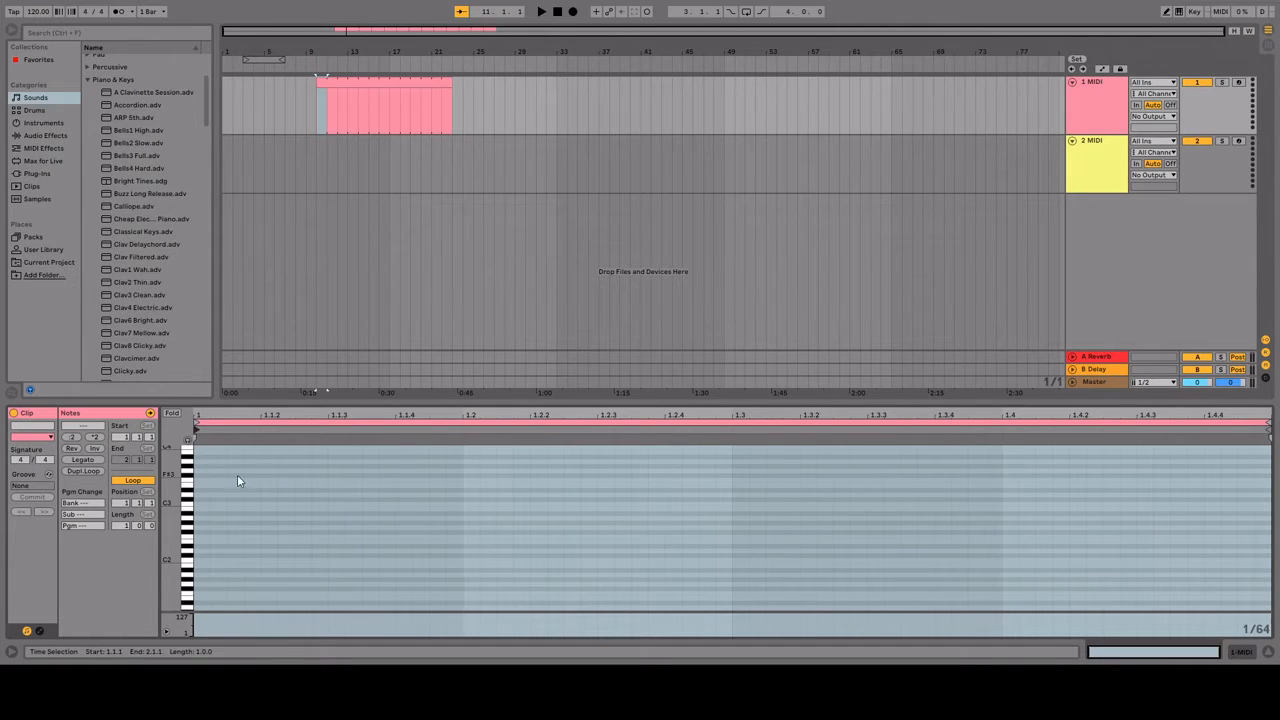
# Step: Draw 1/64 notes at the clip's start on every natural pitch from C1 down to E-1
pyautogui.press('b')
pyautogui.scroll(-4, 205, 512)
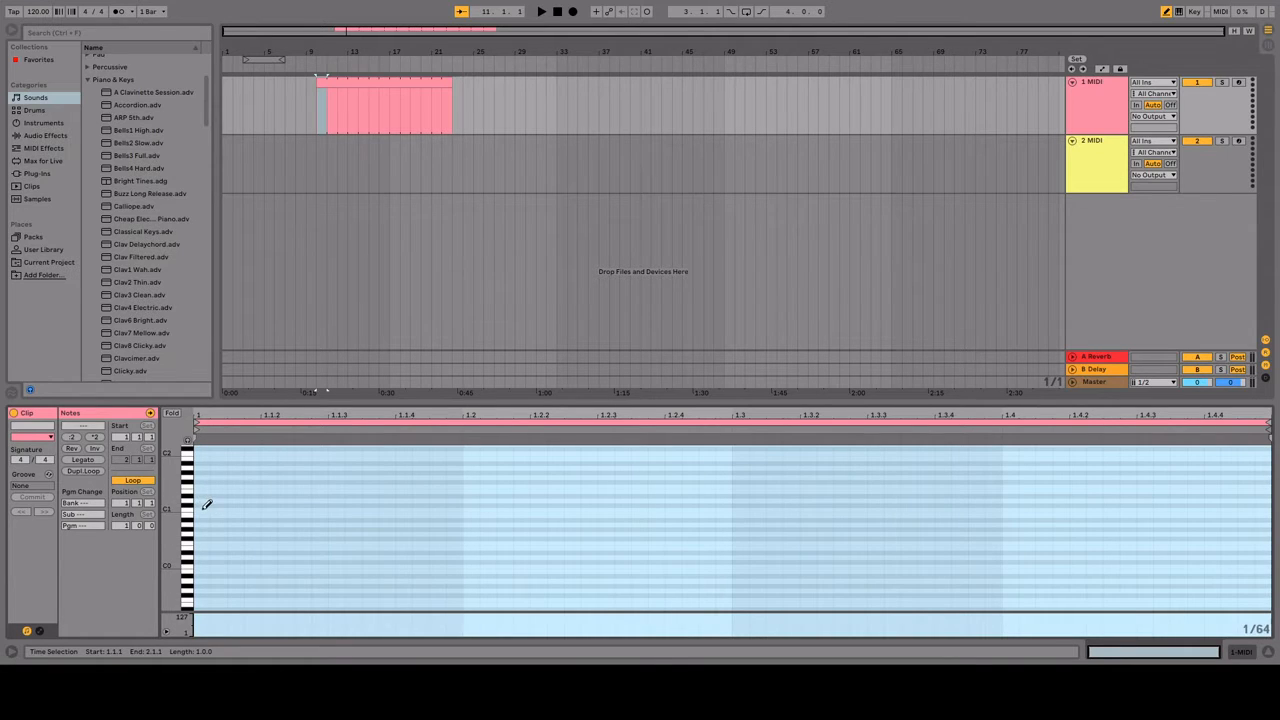
pyautogui.click(204, 510)
pyautogui.click(204, 515)
pyautogui.click(202, 525)
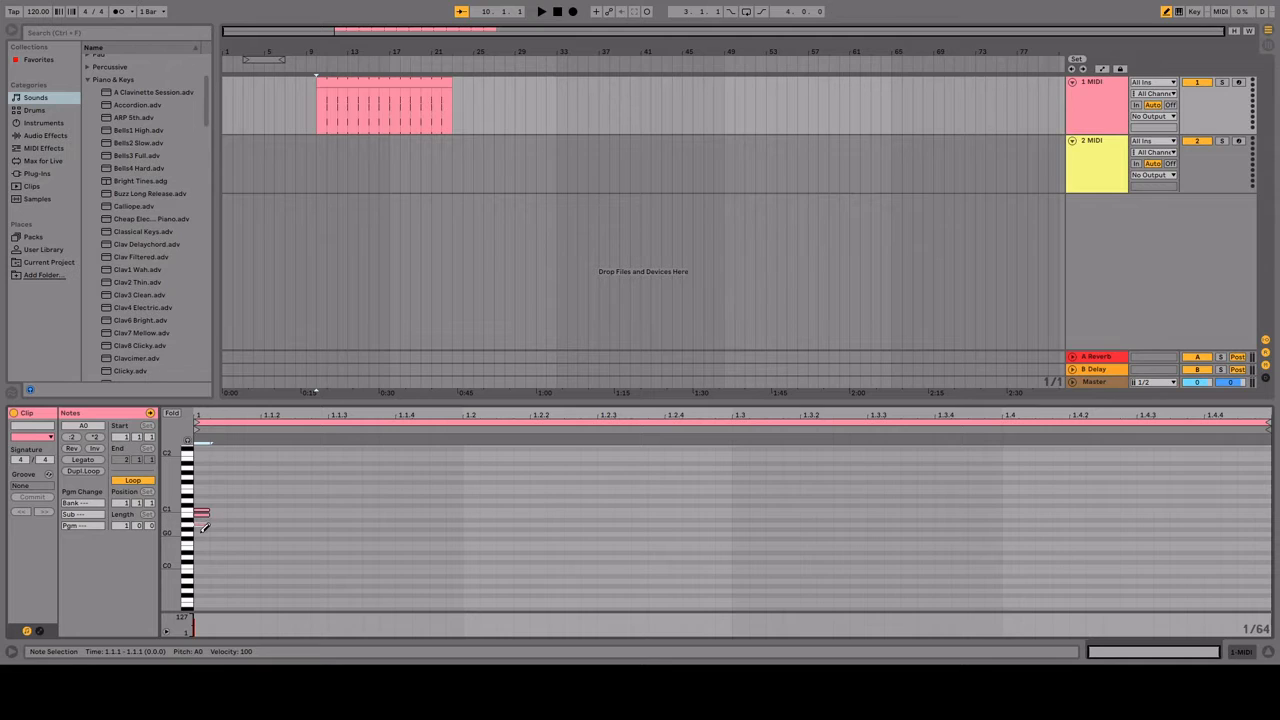
pyautogui.click(202, 534)
pyautogui.click(203, 541)
pyautogui.click(203, 546)
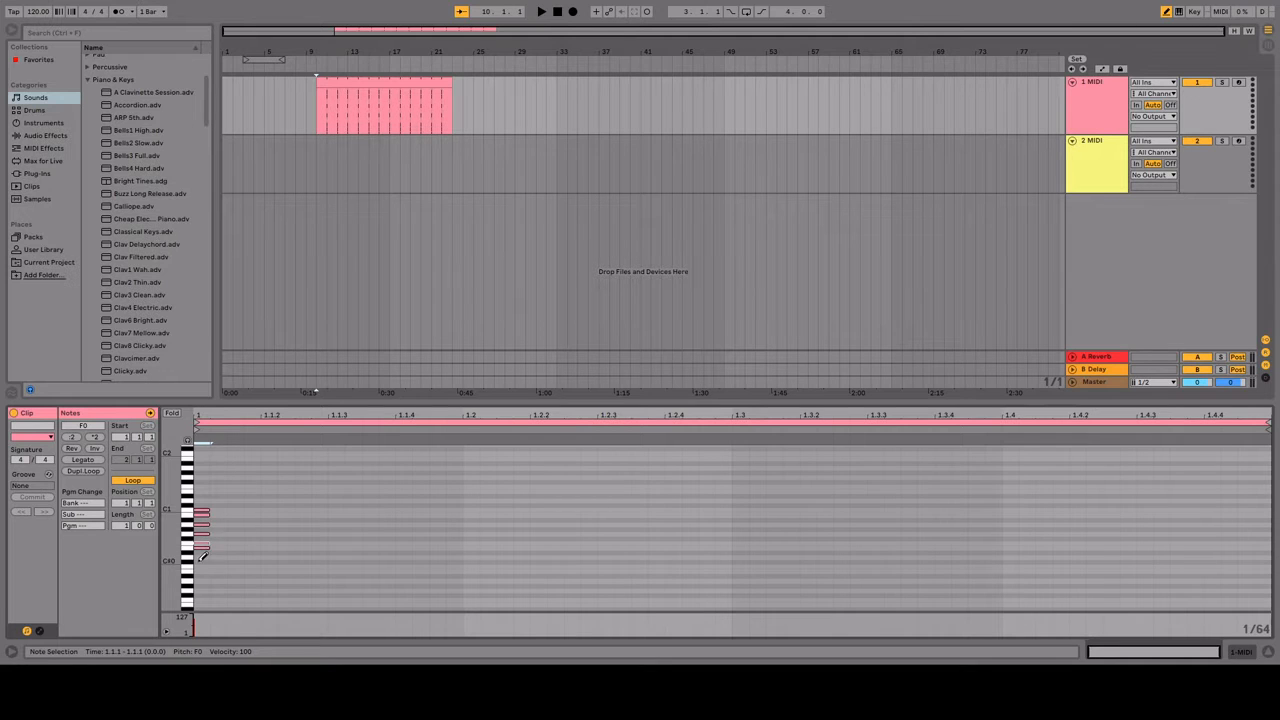
pyautogui.click(203, 554)
pyautogui.click(203, 565)
pyautogui.click(203, 572)
pyautogui.click(203, 581)
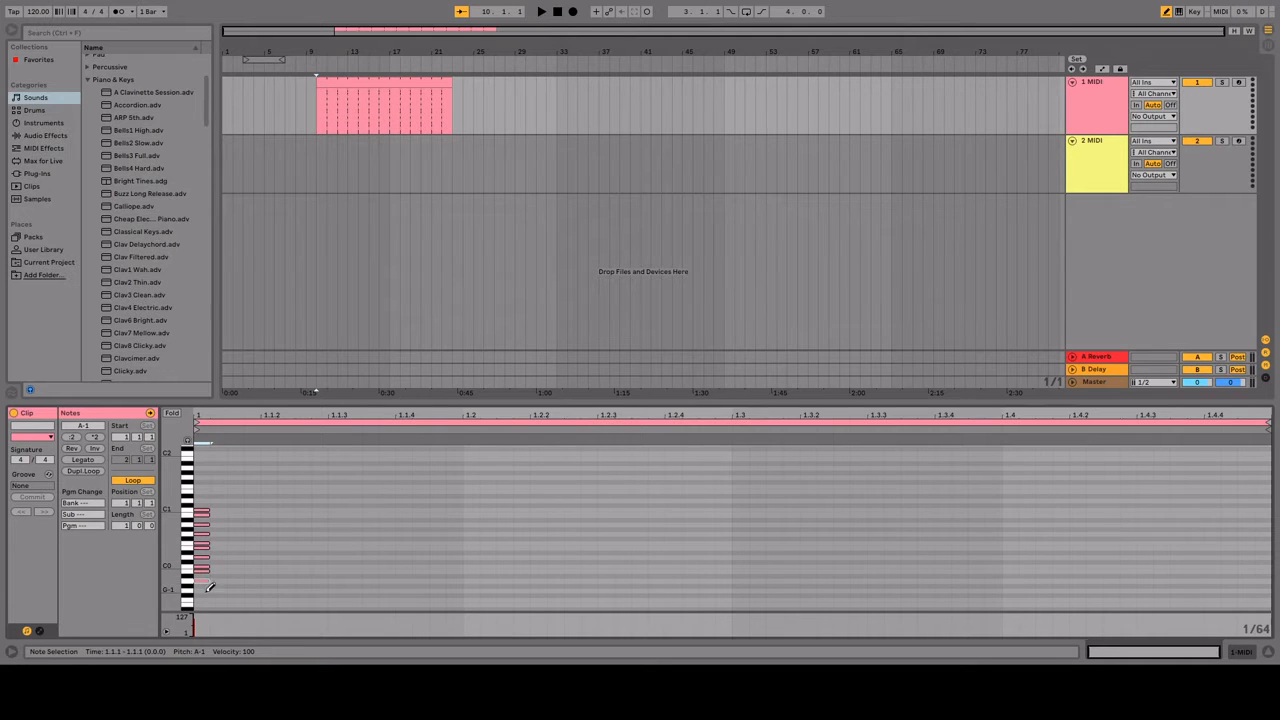
pyautogui.click(204, 590)
pyautogui.click(203, 598)
pyautogui.click(203, 603)
# Step: Draw 1/64 notes at the clip's start on every natural pitch from D1 up to A2
pyautogui.click(203, 499)
pyautogui.click(203, 491)
pyautogui.click(203, 486)
pyautogui.click(203, 477)
pyautogui.click(203, 468)
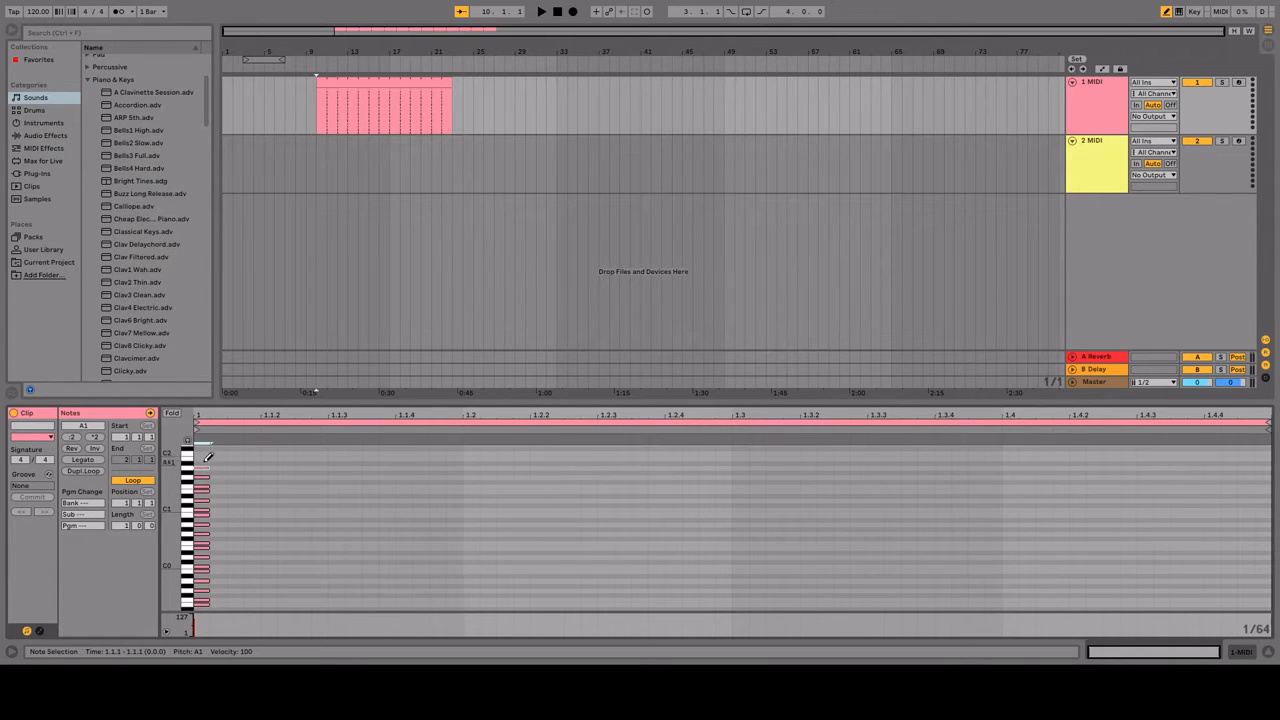
pyautogui.click(203, 459)
pyautogui.scroll(1, 205, 479)
pyautogui.click(203, 493)
pyautogui.click(203, 484)
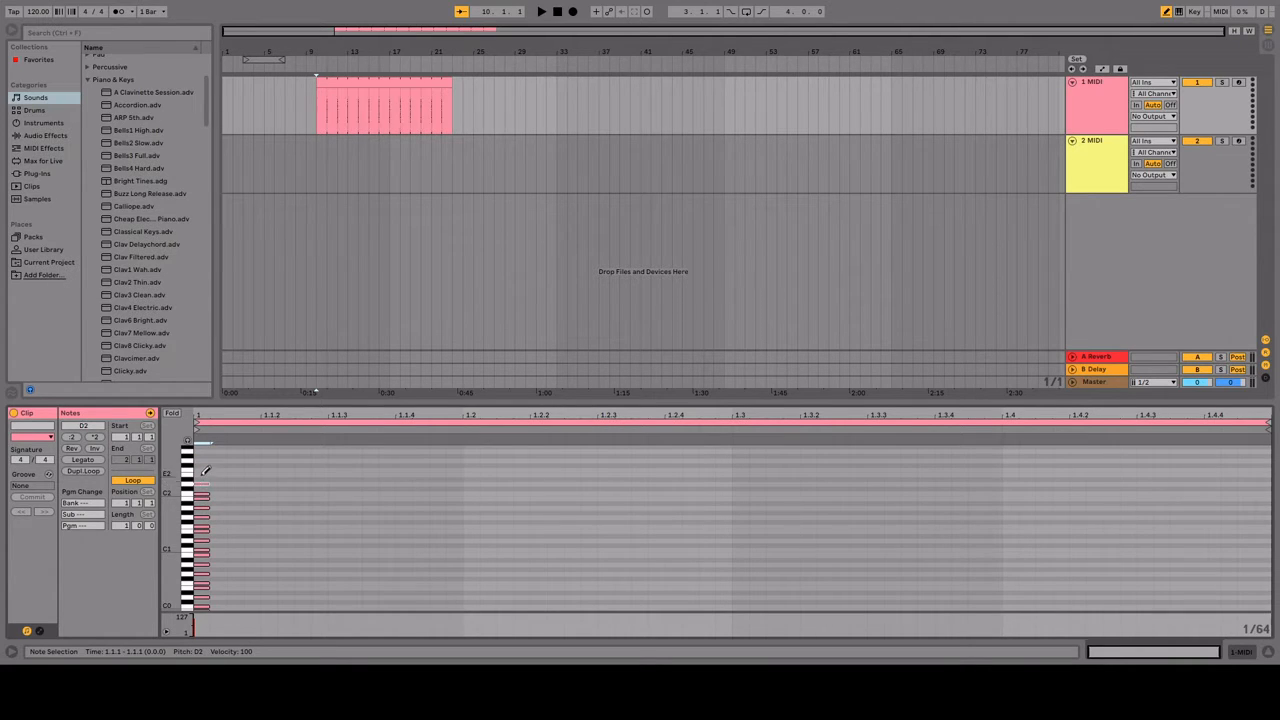
pyautogui.click(203, 474)
pyautogui.click(203, 469)
pyautogui.click(203, 460)
pyautogui.click(203, 451)
# Step: Draw 1/64 notes at the clip's start on every natural pitch from D-1 down to E-2
pyautogui.scroll(-3, 208, 475)
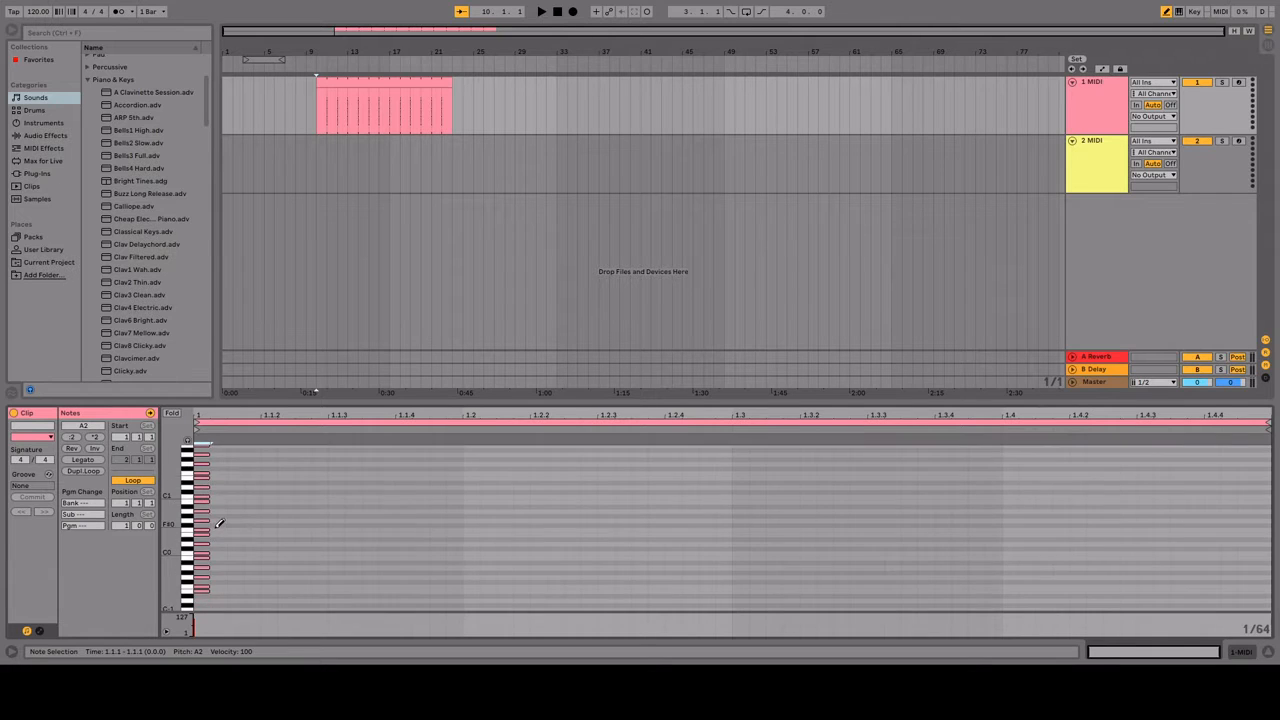
pyautogui.click(205, 542)
pyautogui.click(204, 551)
pyautogui.click(204, 556)
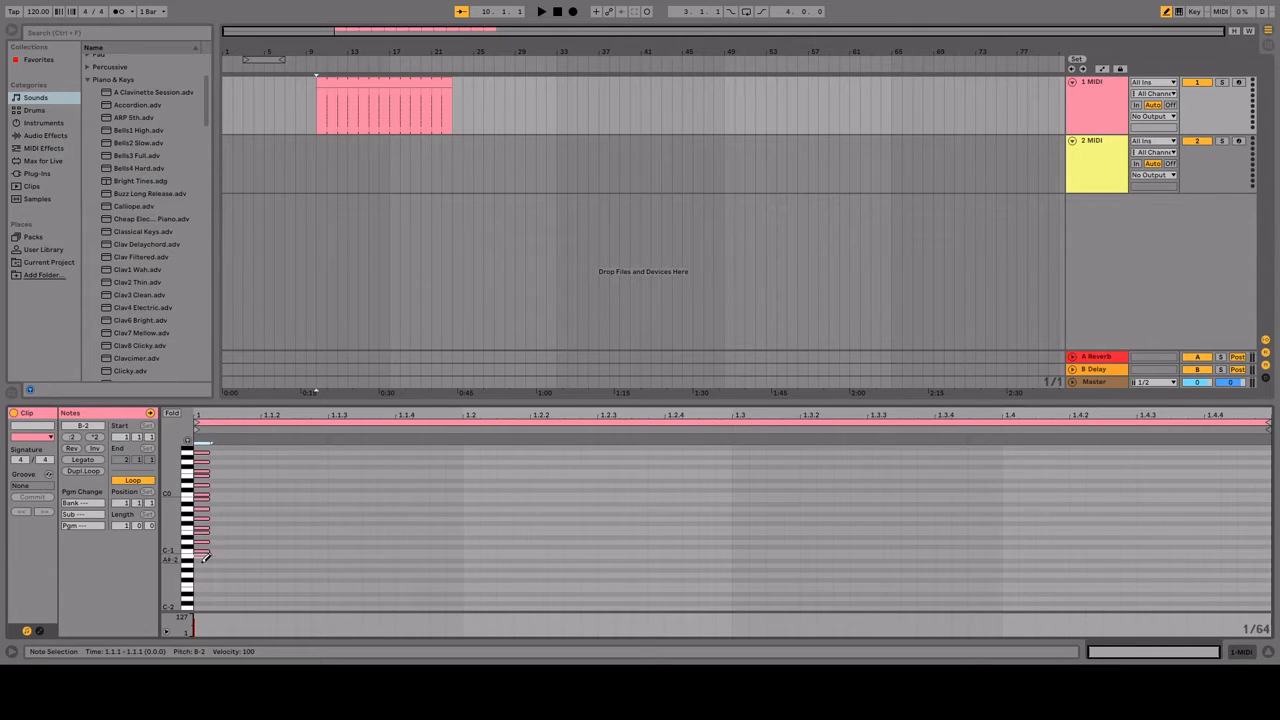
pyautogui.click(204, 565)
pyautogui.click(204, 573)
pyautogui.click(204, 582)
pyautogui.click(204, 587)
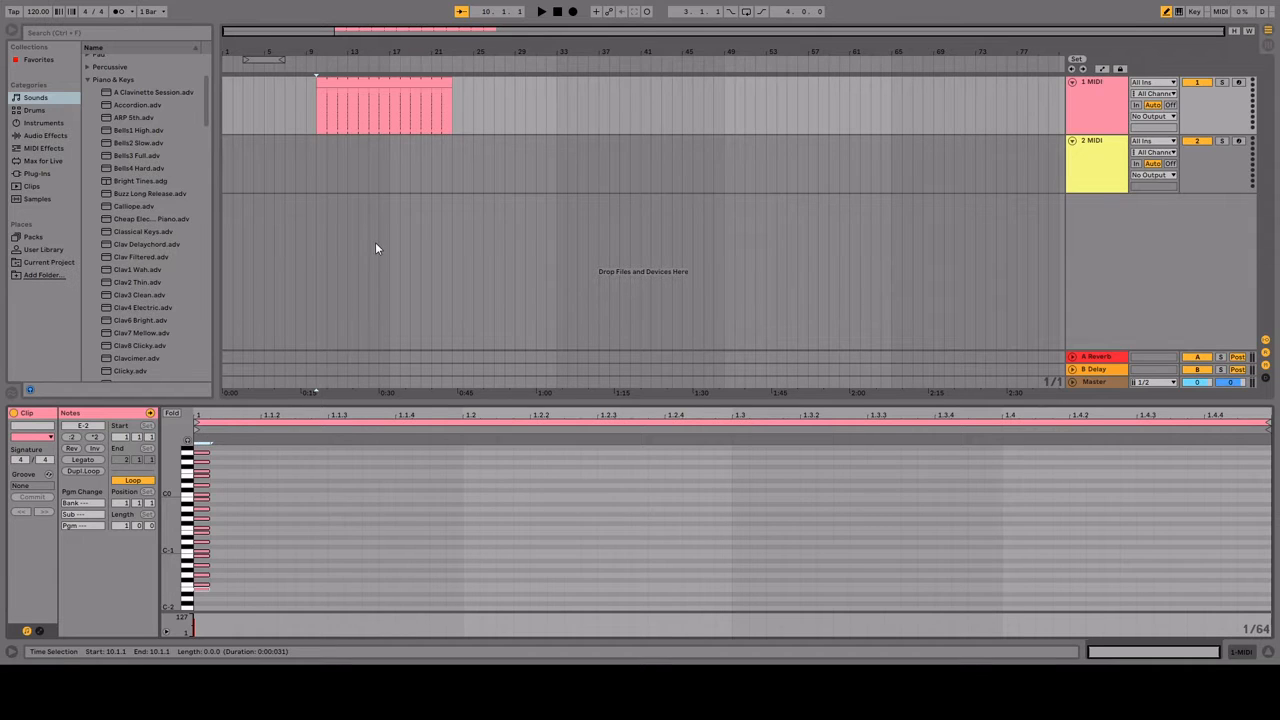
# Step: Fold the note editor to the used pitches and move all the notes to just before the clip's start
pyautogui.click(172, 413)
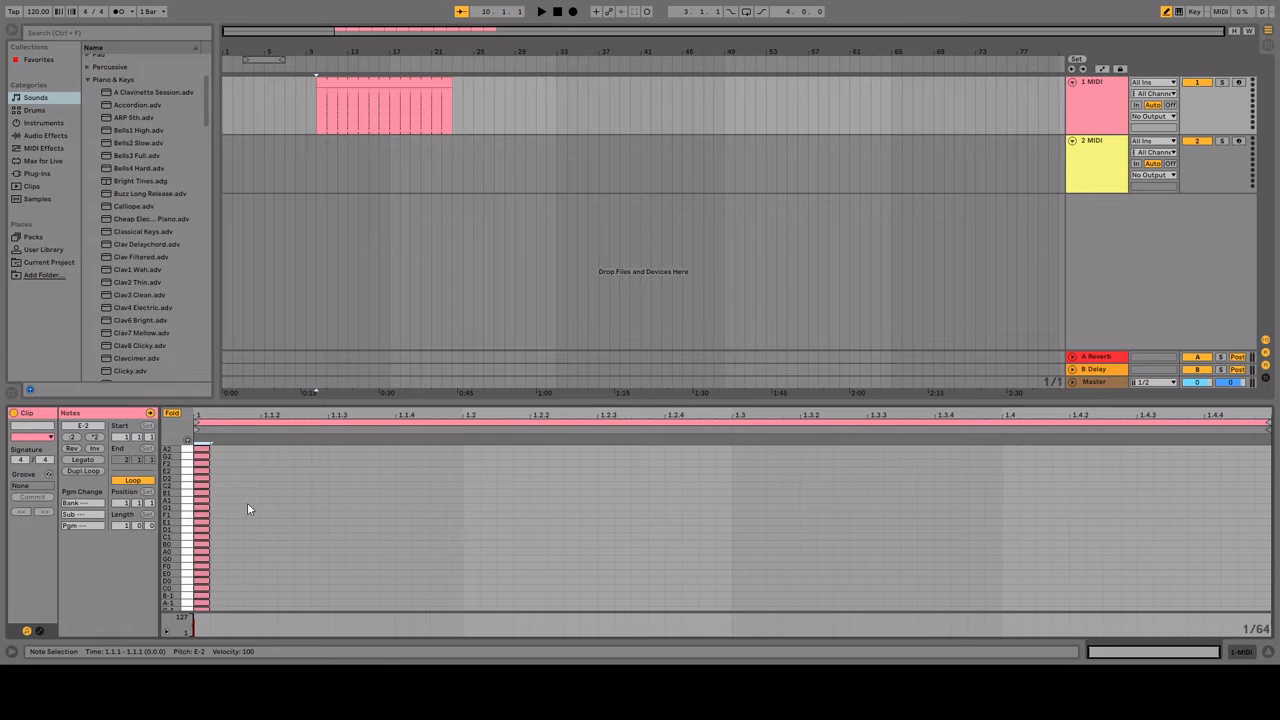
pyautogui.press('b')
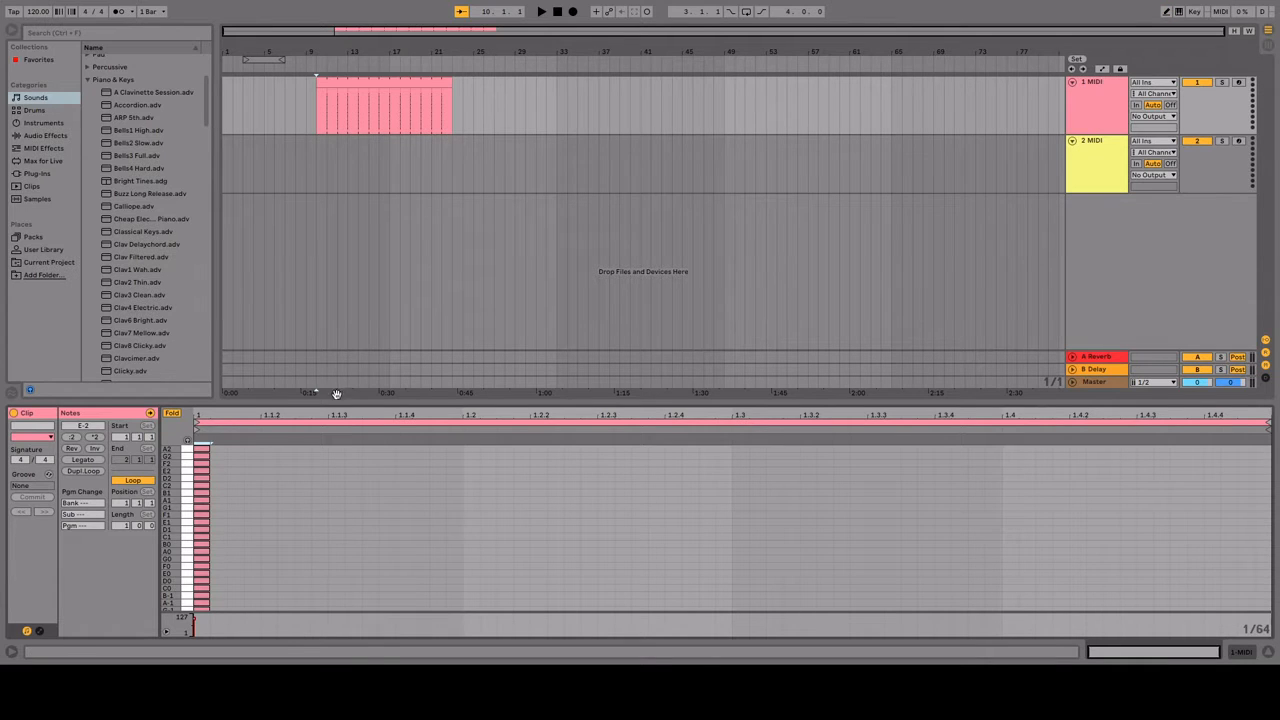
pyautogui.moveTo(337, 400); pyautogui.dragTo(358, 167)
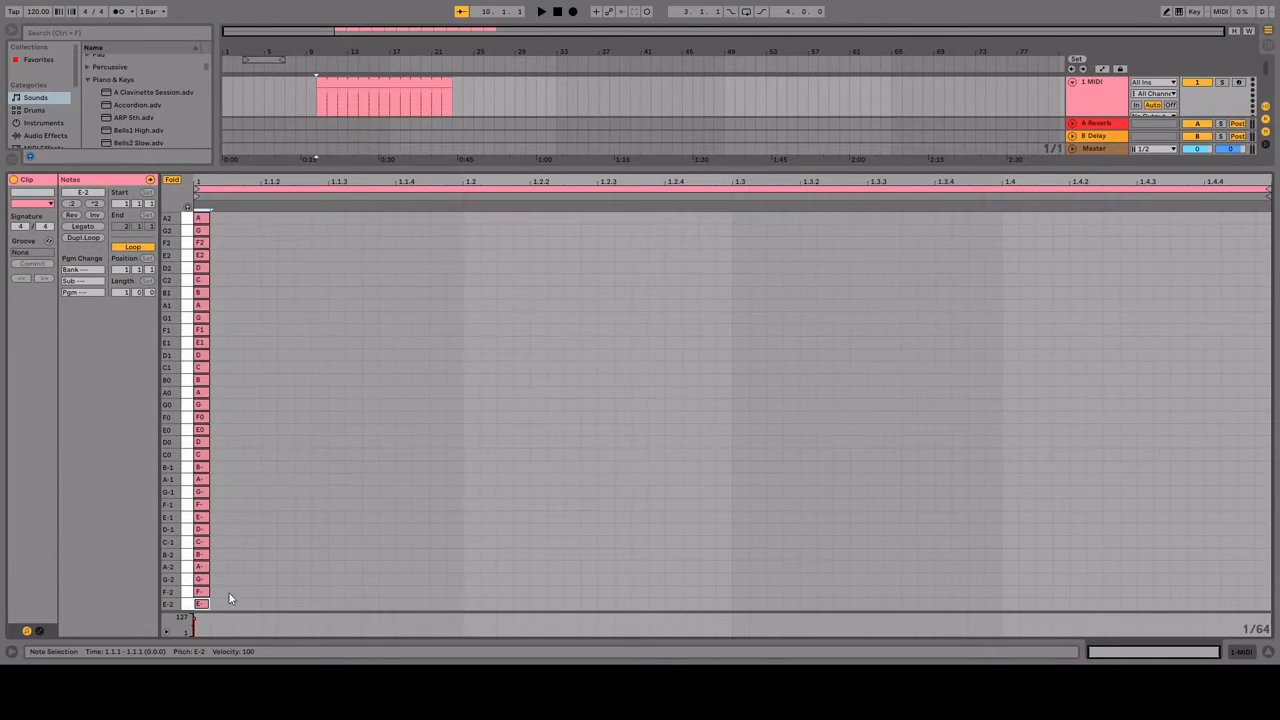
pyautogui.moveTo(232, 605); pyautogui.dragTo(339, 217)
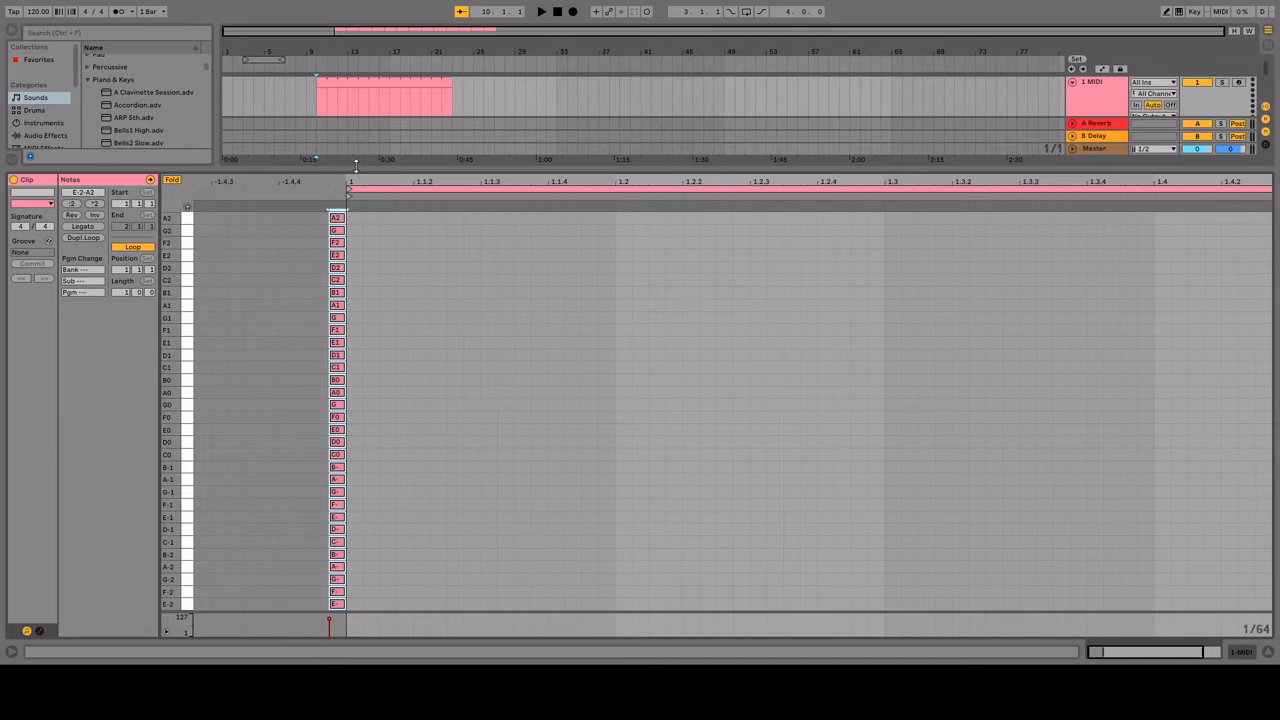
pyautogui.moveTo(354, 170); pyautogui.dragTo(340, 283)
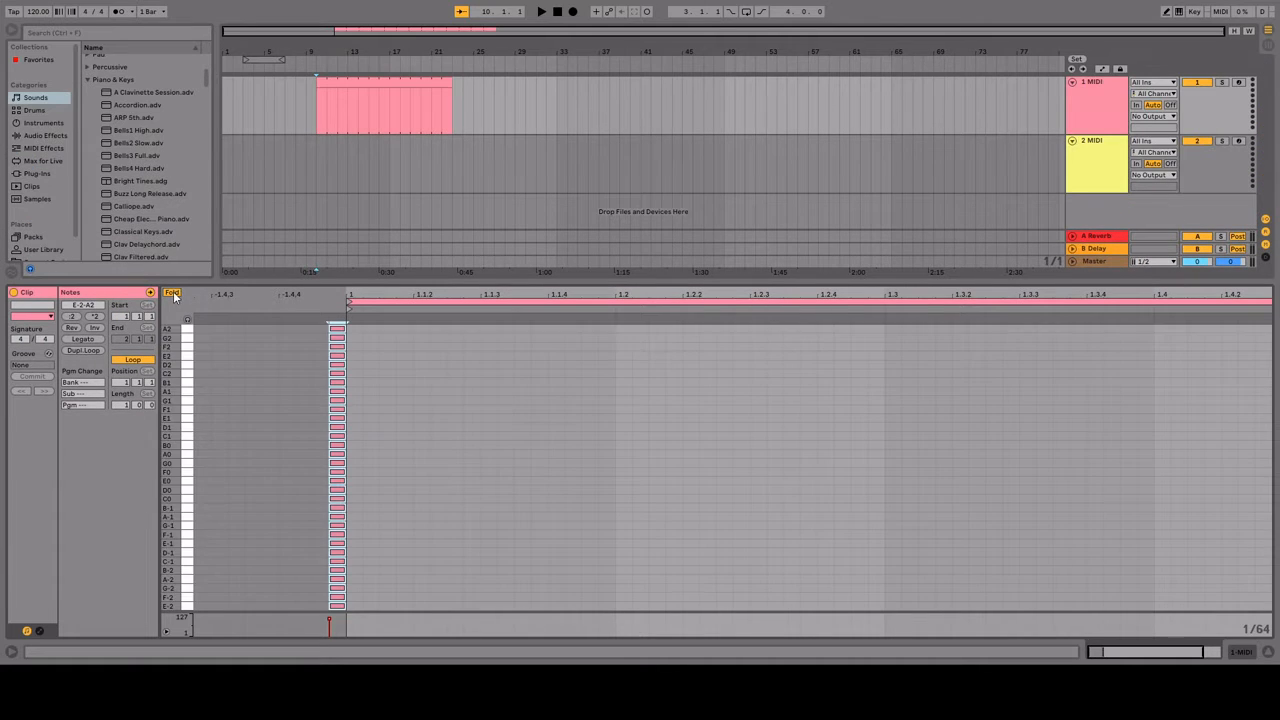
# Step: Reopen the first track's clip in the note editor and examine its folded key rows
pyautogui.click(425, 181)
pyautogui.click(405, 100)
pyautogui.click(402, 83)
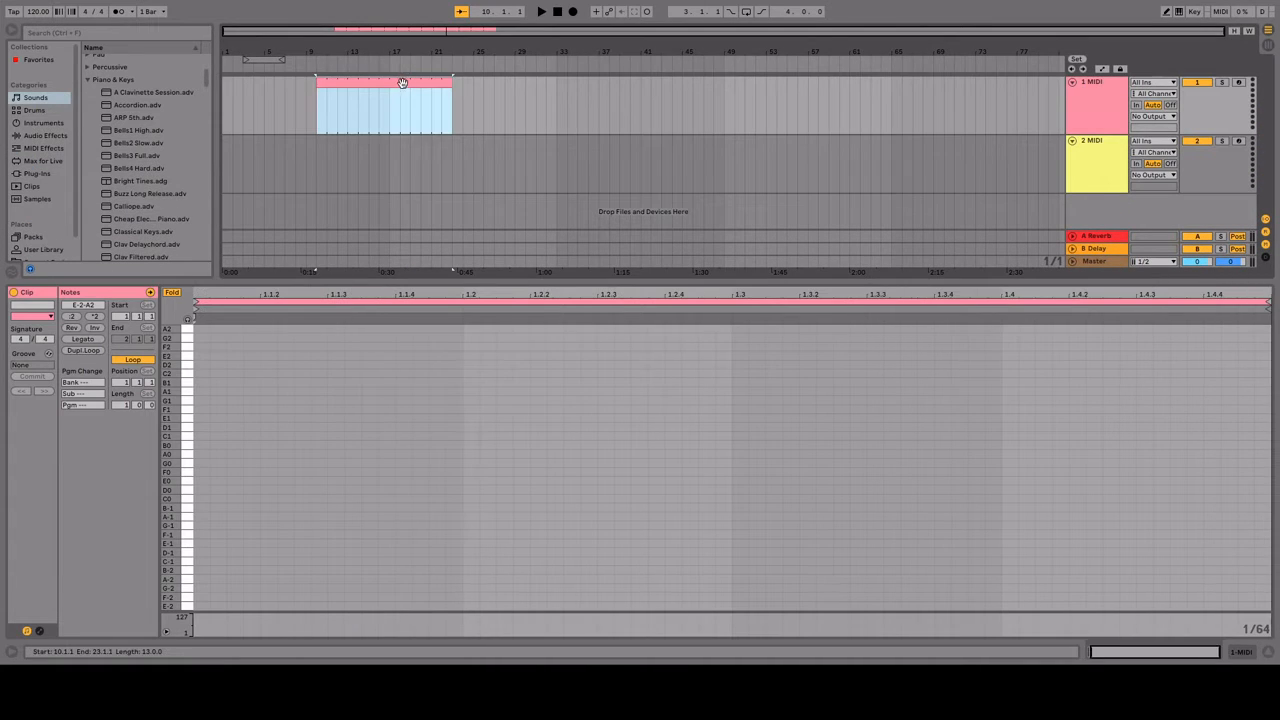
pyautogui.click(414, 137)
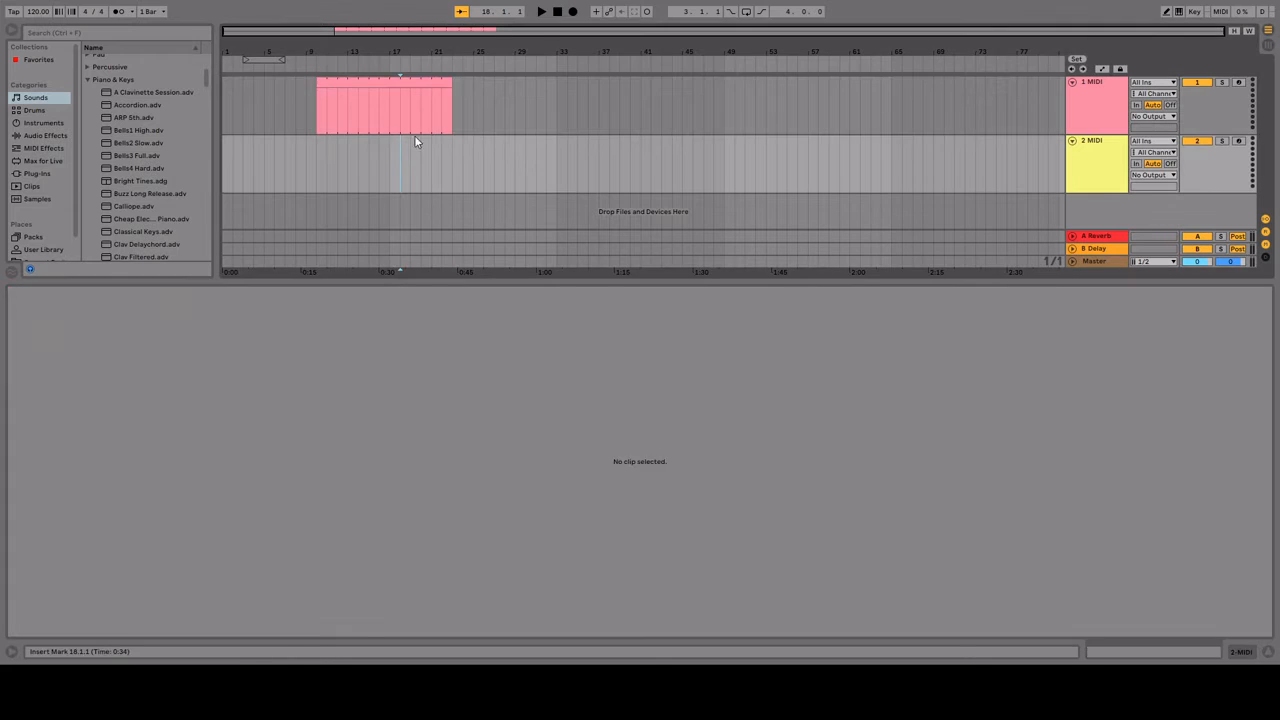
pyautogui.click(399, 78)
pyautogui.click(172, 293)
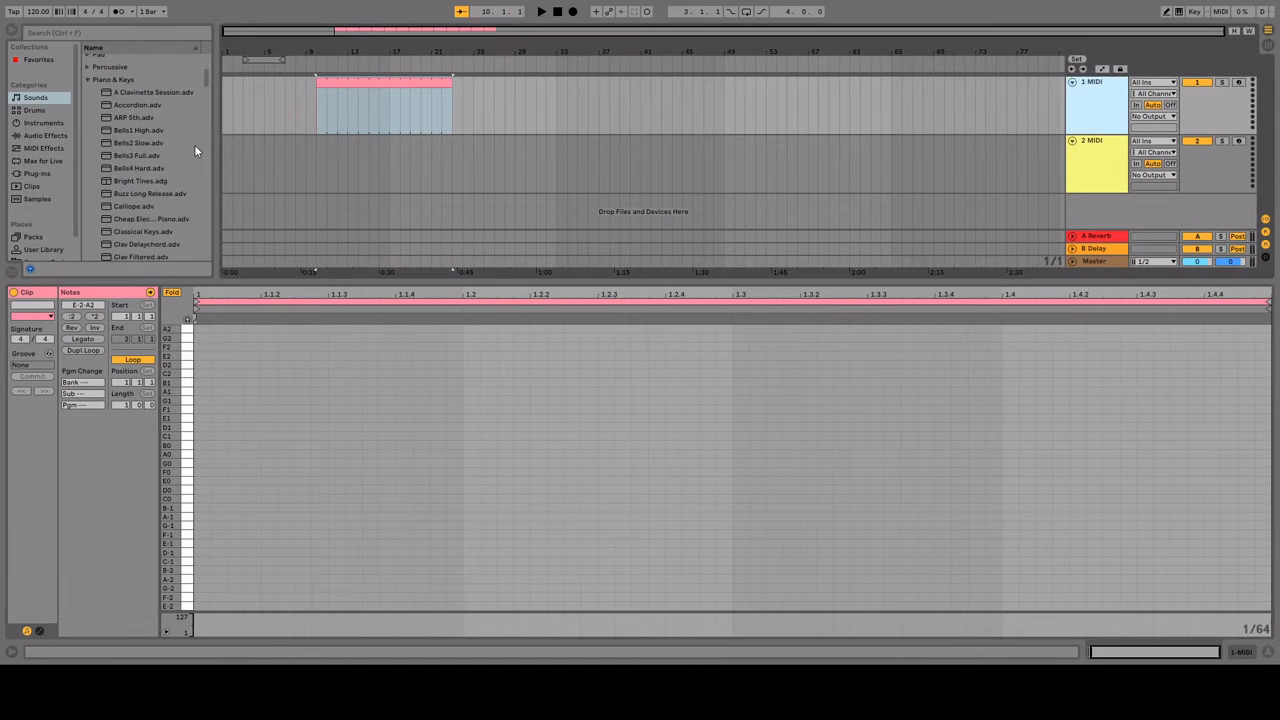
# Step: Find the Dirty Back Roads.adg preset among the piano sounds and load it onto the first MIDI track
pyautogui.scroll(-3, 150, 198)
pyautogui.scroll(3, 145, 200)
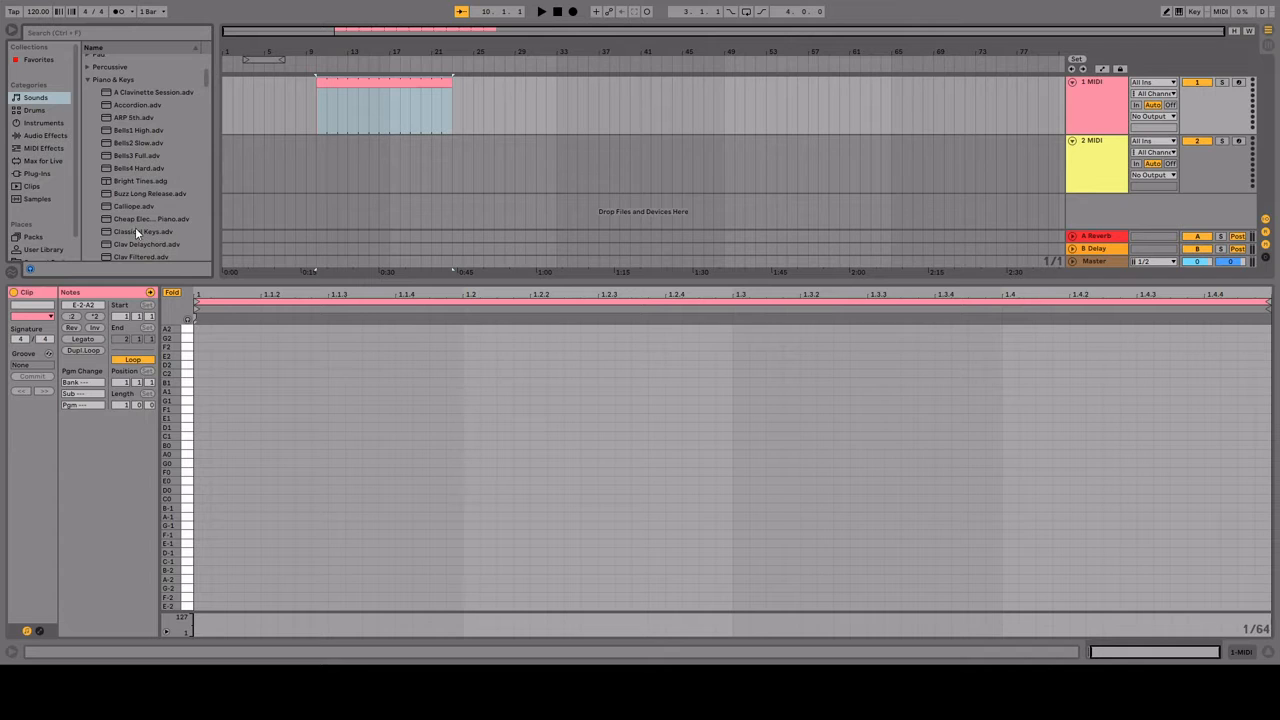
pyautogui.scroll(-3, 138, 205)
pyautogui.click(140, 199)
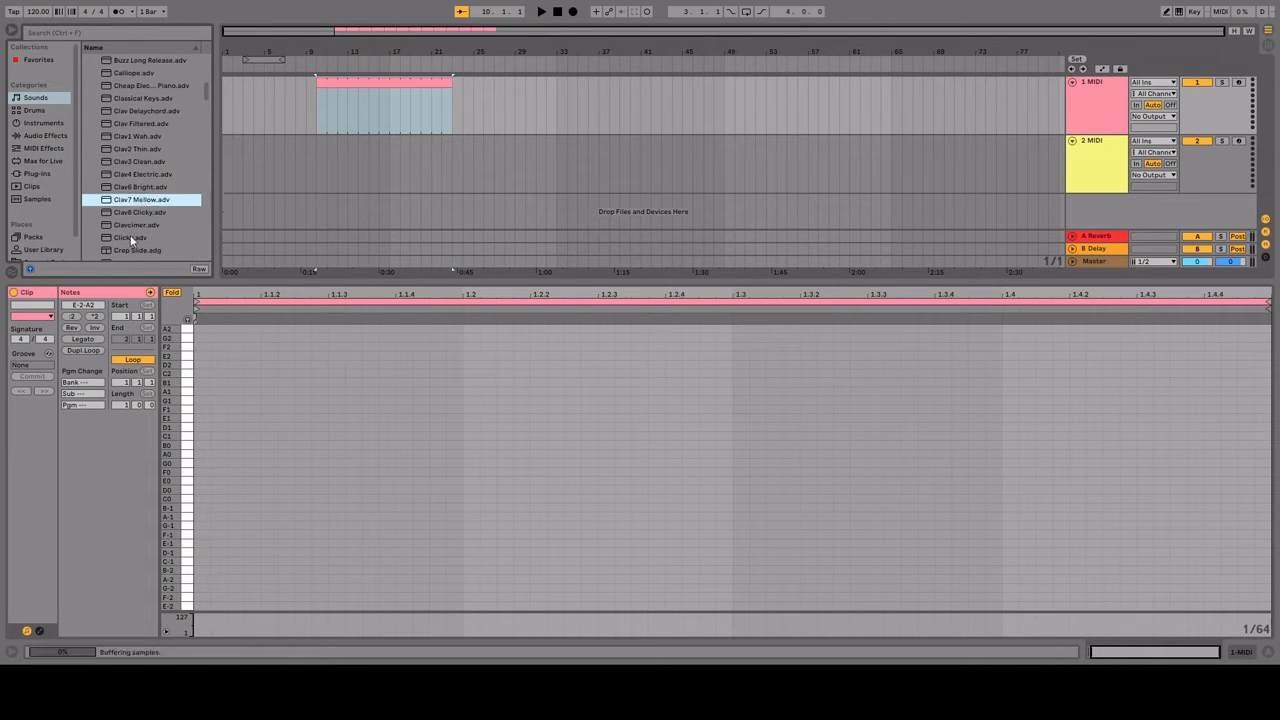
pyautogui.scroll(-3, 131, 238)
pyautogui.doubleClick(91, 181)
# Step: Draw bar-long E1 and G1 notes at the clip's start with a 1/1 grid and play them
pyautogui.press('b')
pyautogui.hotkey('ctrl', '2')
pyautogui.hotkey('ctrl', '2')
pyautogui.hotkey('ctrl', '2')
pyautogui.hotkey('ctrl', '2')
pyautogui.hotkey('ctrl', '2')
pyautogui.hotkey('ctrl', '2')
pyautogui.click(216, 418)
pyautogui.click(218, 400)
pyautogui.press('space')
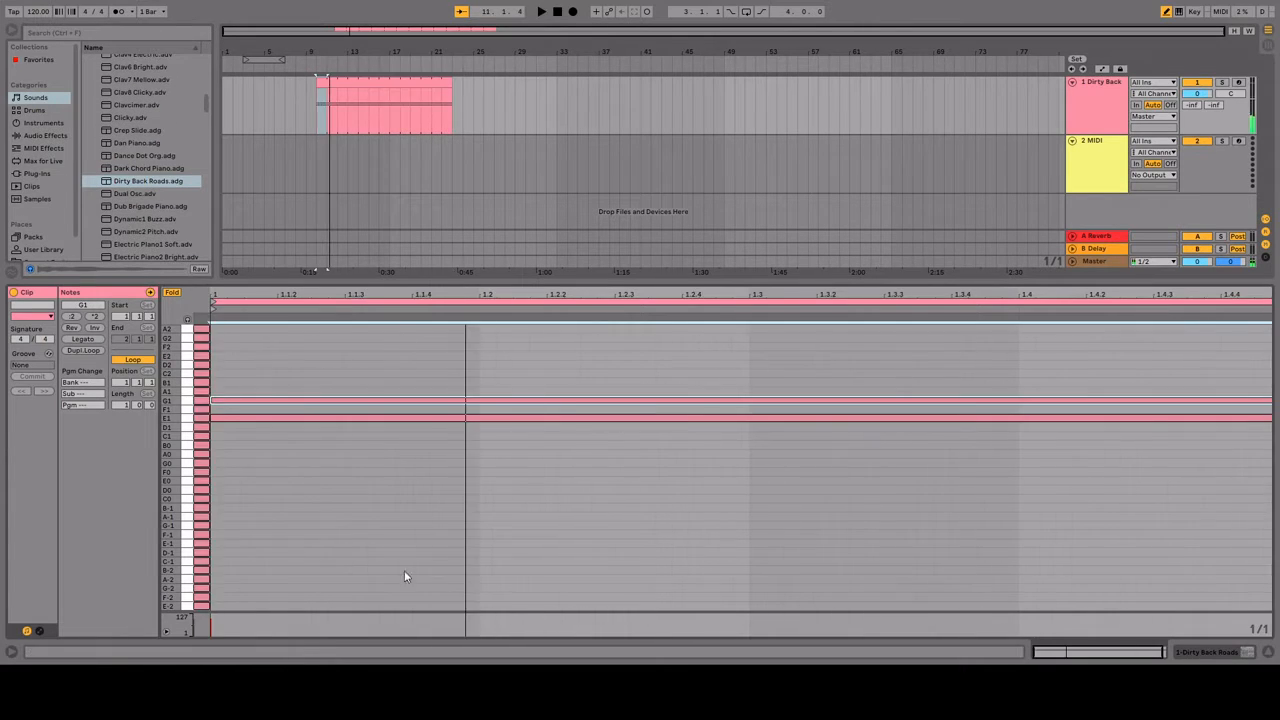
pyautogui.press('space')
# Step: Replace the E1 and G1 notes with 1/4 notes on G2 and D2 at the clip's start, and play them
pyautogui.click(285, 400)
pyautogui.click(280, 400)
pyautogui.click(240, 339)
pyautogui.click(330, 364)
pyautogui.press('space')
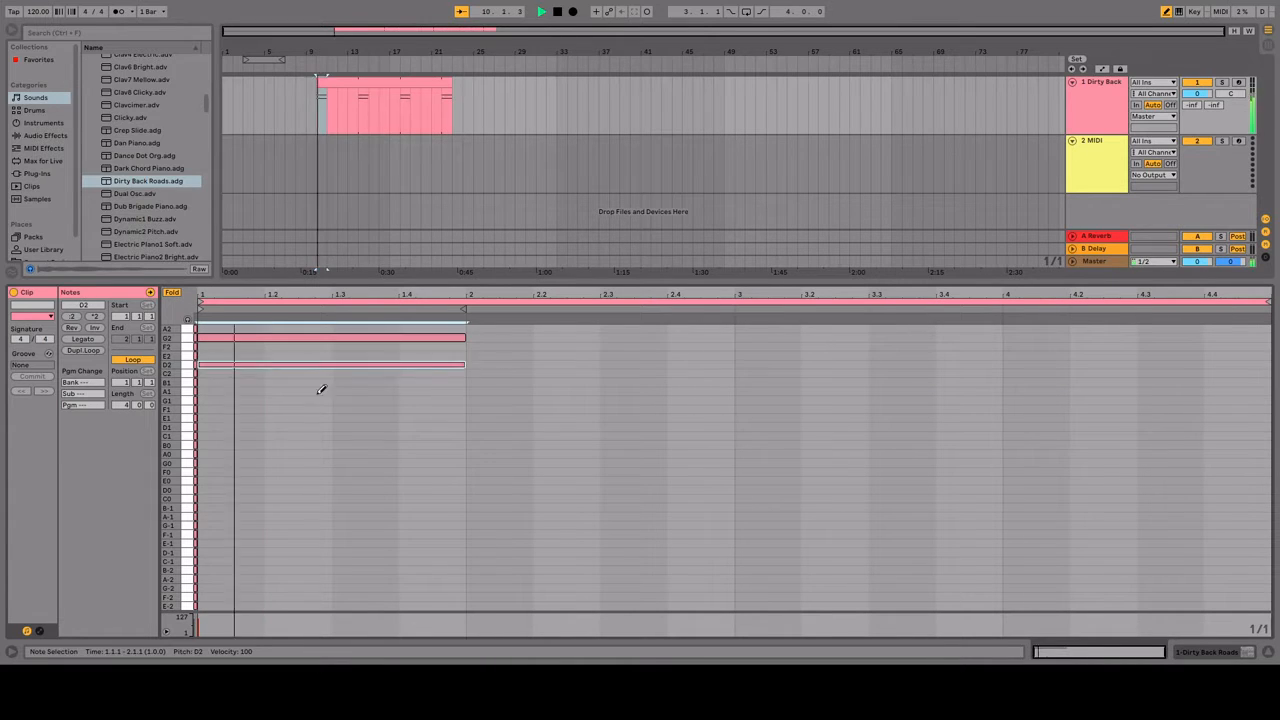
# Step: Build a four-bar loop of bar-long chords with G2 and D2 in every bar, adding C2 in bars 2 and 4
pyautogui.click(500, 338)
pyautogui.click(500, 365)
pyautogui.click(500, 374)
pyautogui.click(754, 338)
pyautogui.click(758, 365)
pyautogui.click(1038, 338)
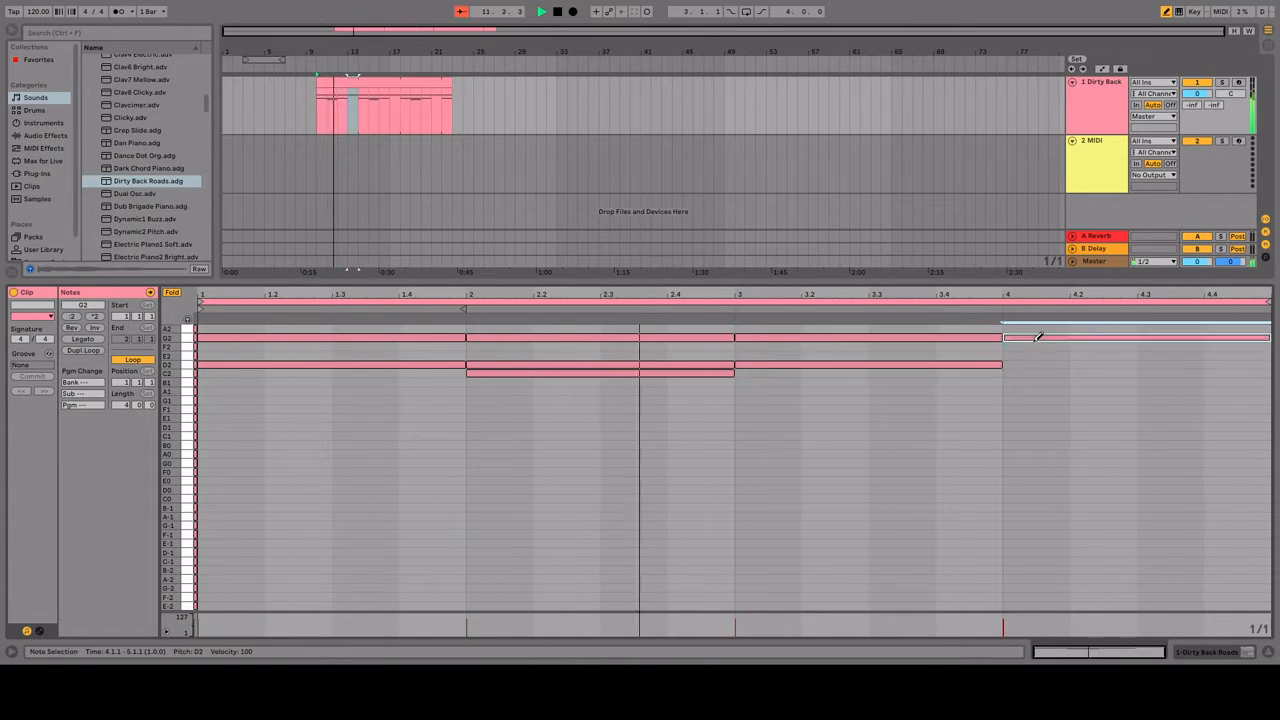
pyautogui.click(1036, 365)
pyautogui.click(1036, 374)
# Step: Play the chord clip from the start of bar 10 and stop after listening
pyautogui.click(319, 118)
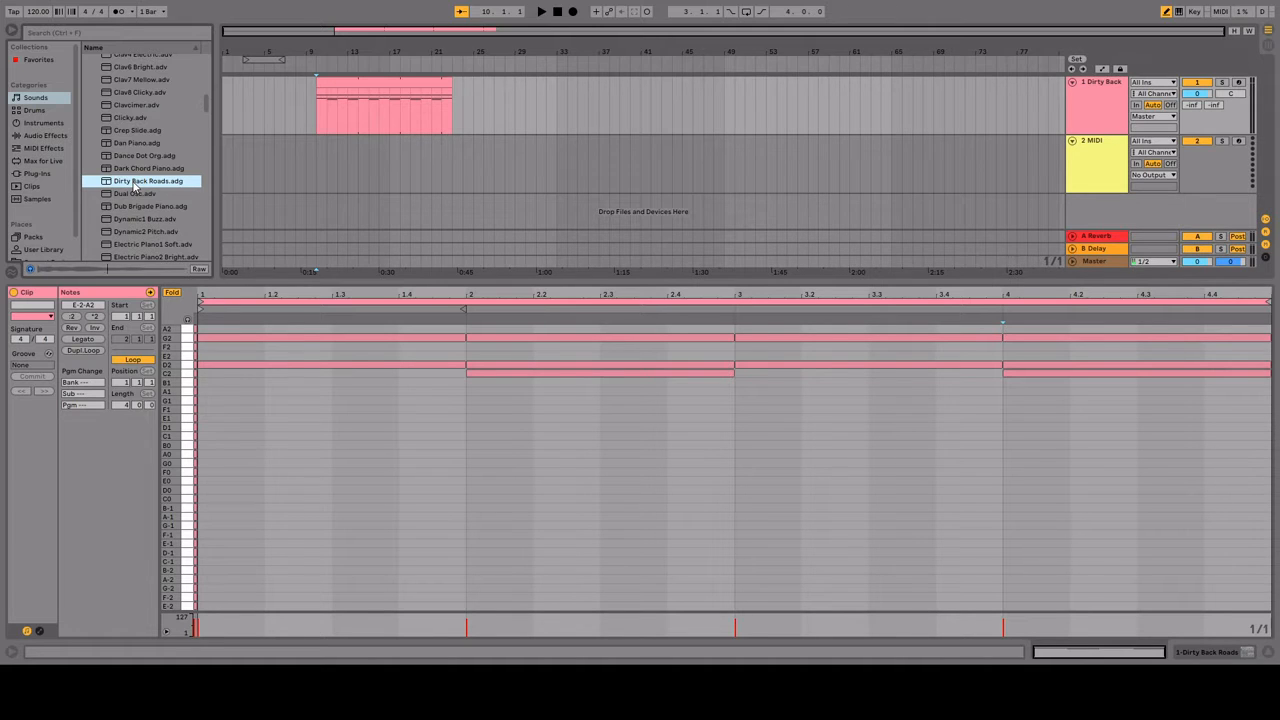
pyautogui.click(309, 106)
pyautogui.click(316, 106)
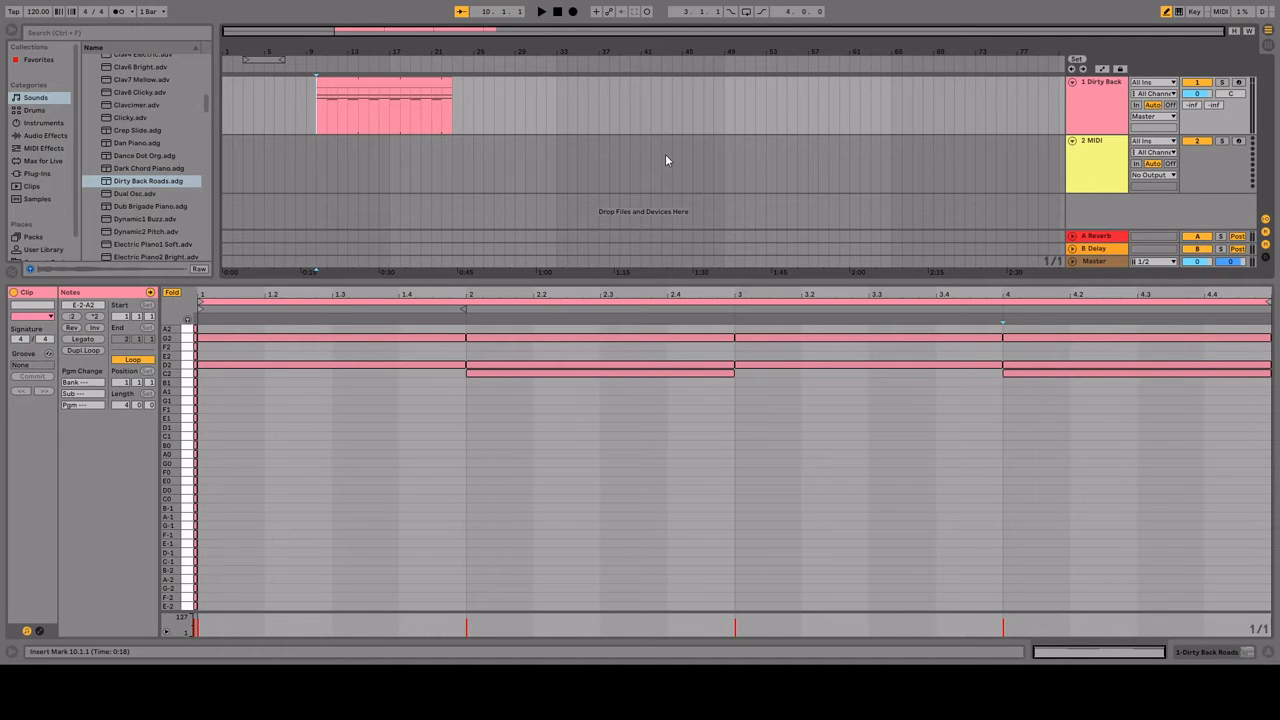
pyautogui.press('space')
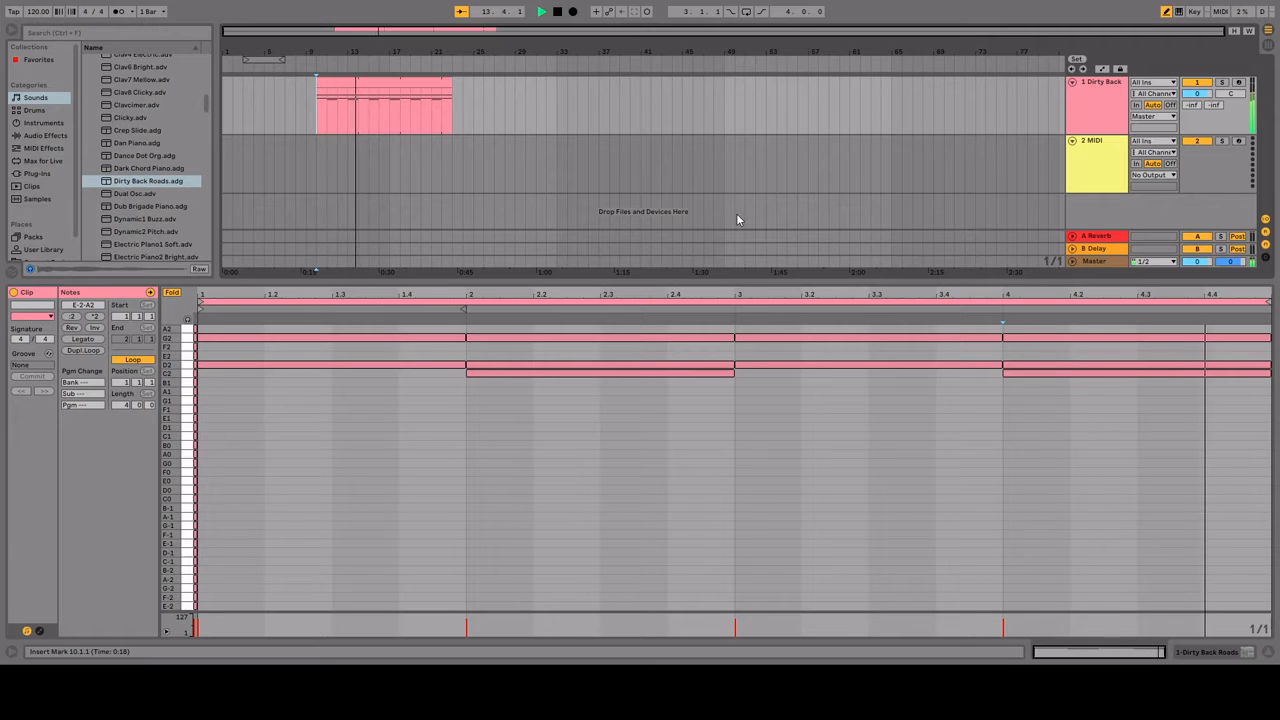
pyautogui.press('space')
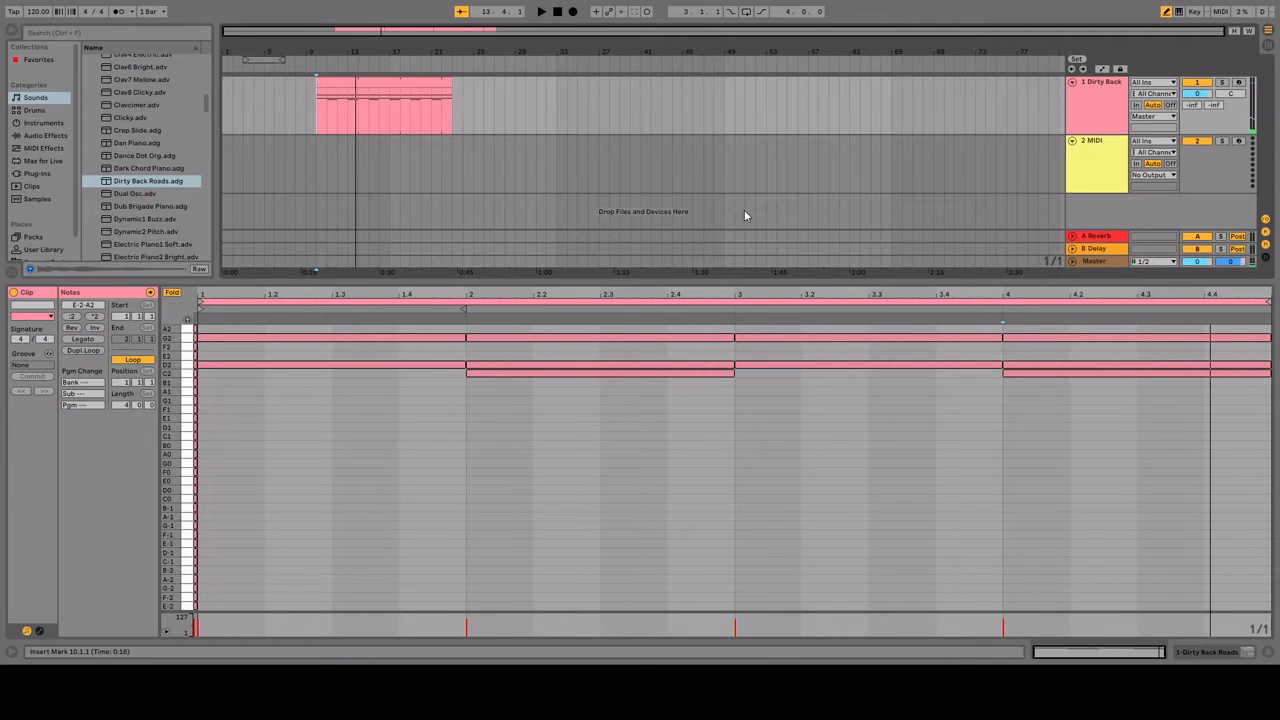
pyautogui.click(1095, 180)
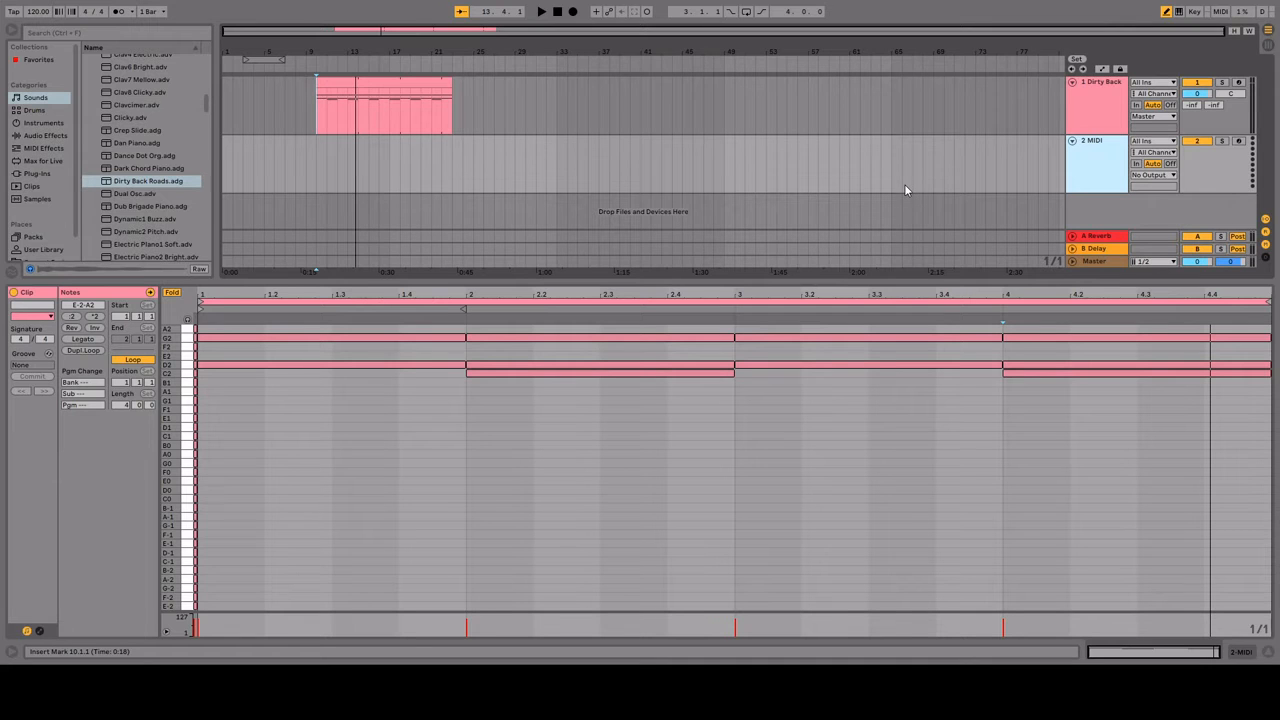
pyautogui.scroll(3, 173, 148)
pyautogui.click(1110, 123)
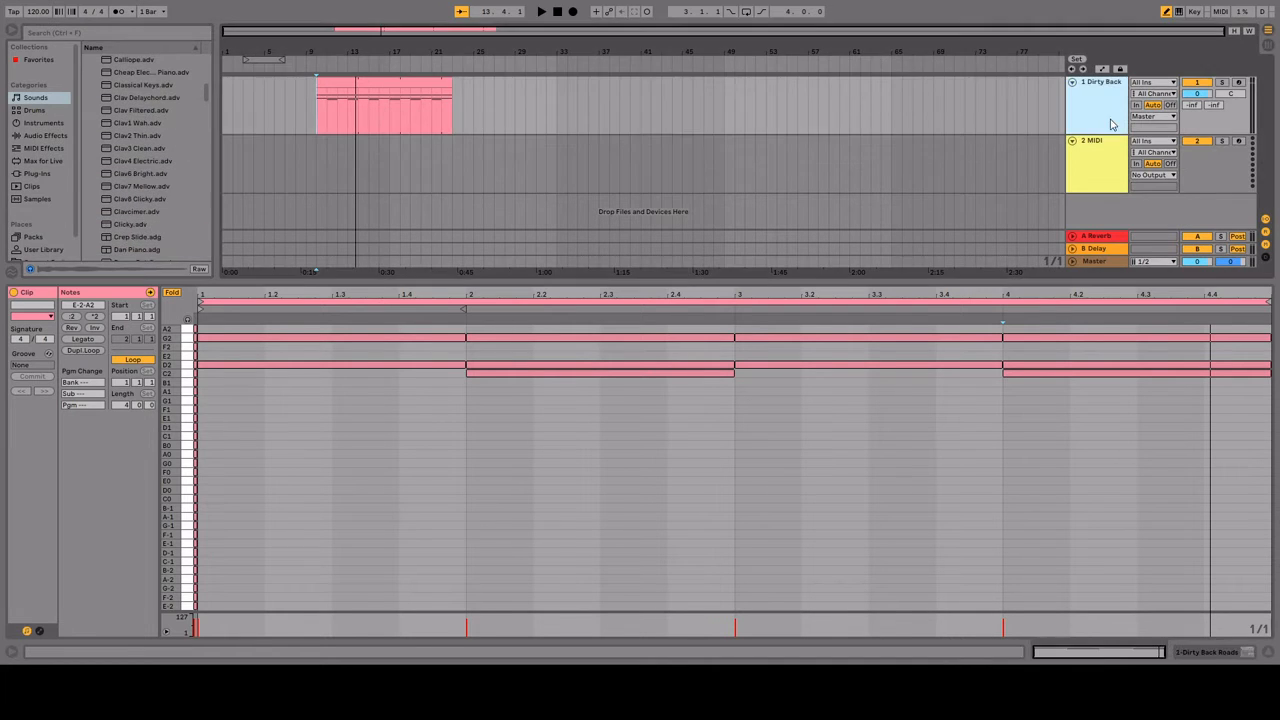
pyautogui.click(447, 145)
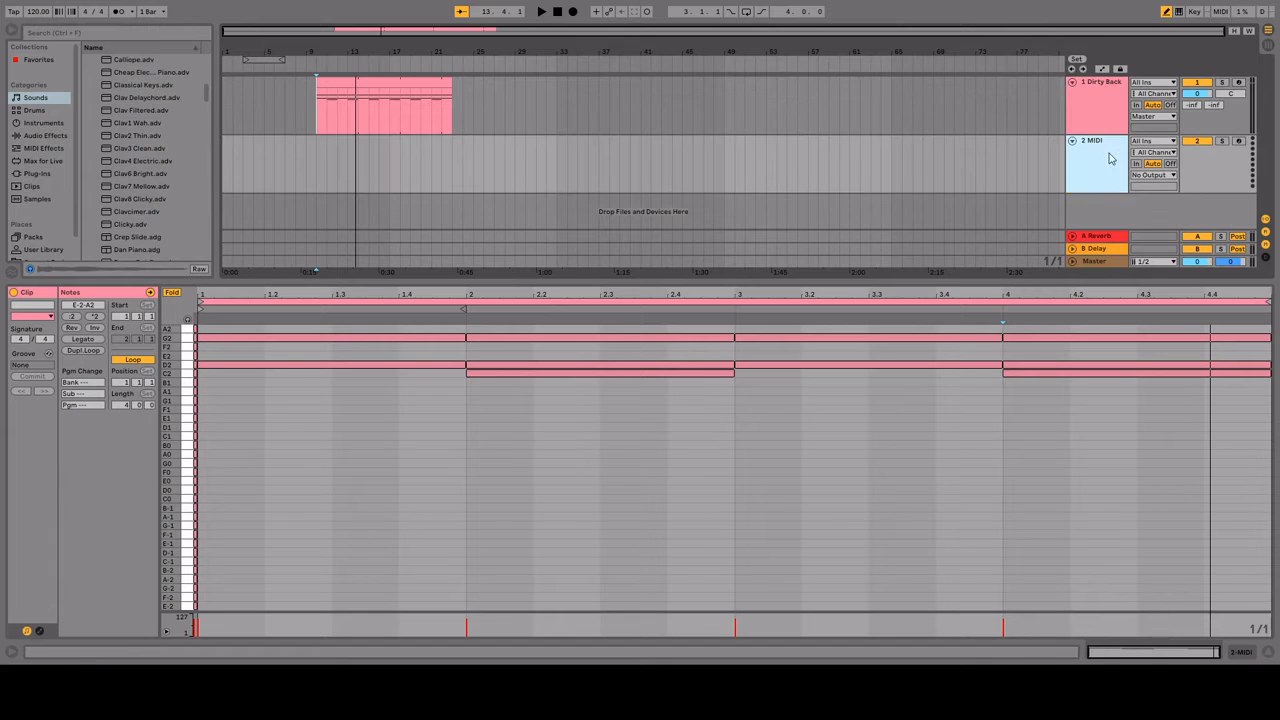
pyautogui.scroll(2, 160, 187)
pyautogui.scroll(2, 150, 192)
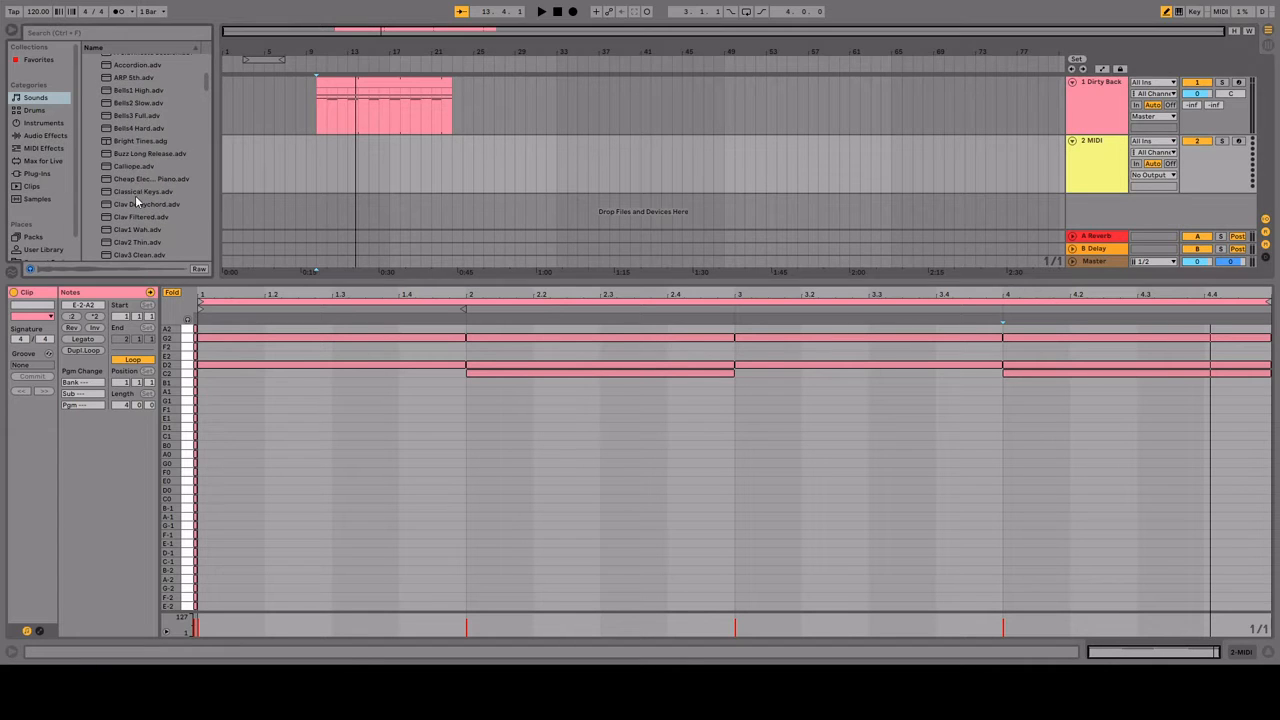
# Step: Unfold the chord clip's piano roll and extend the natural notes placed before the clip start from B2 up to A4
pyautogui.click(380, 80)
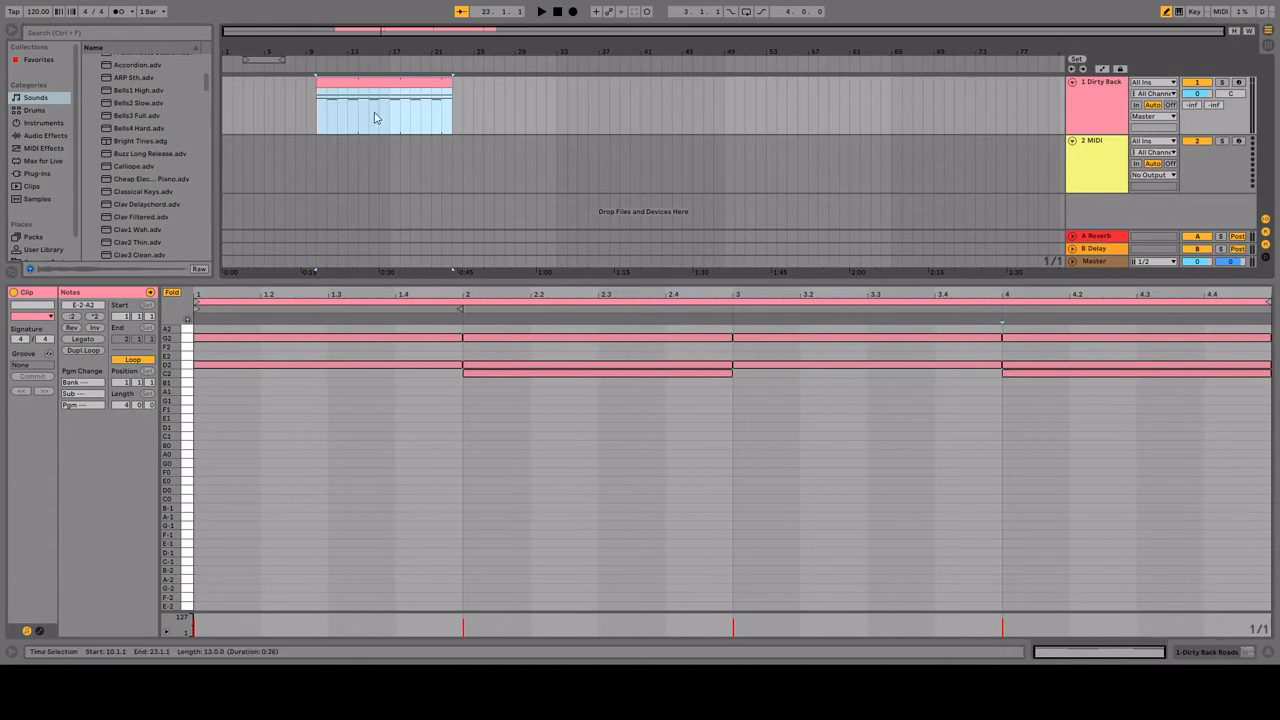
pyautogui.click(251, 437)
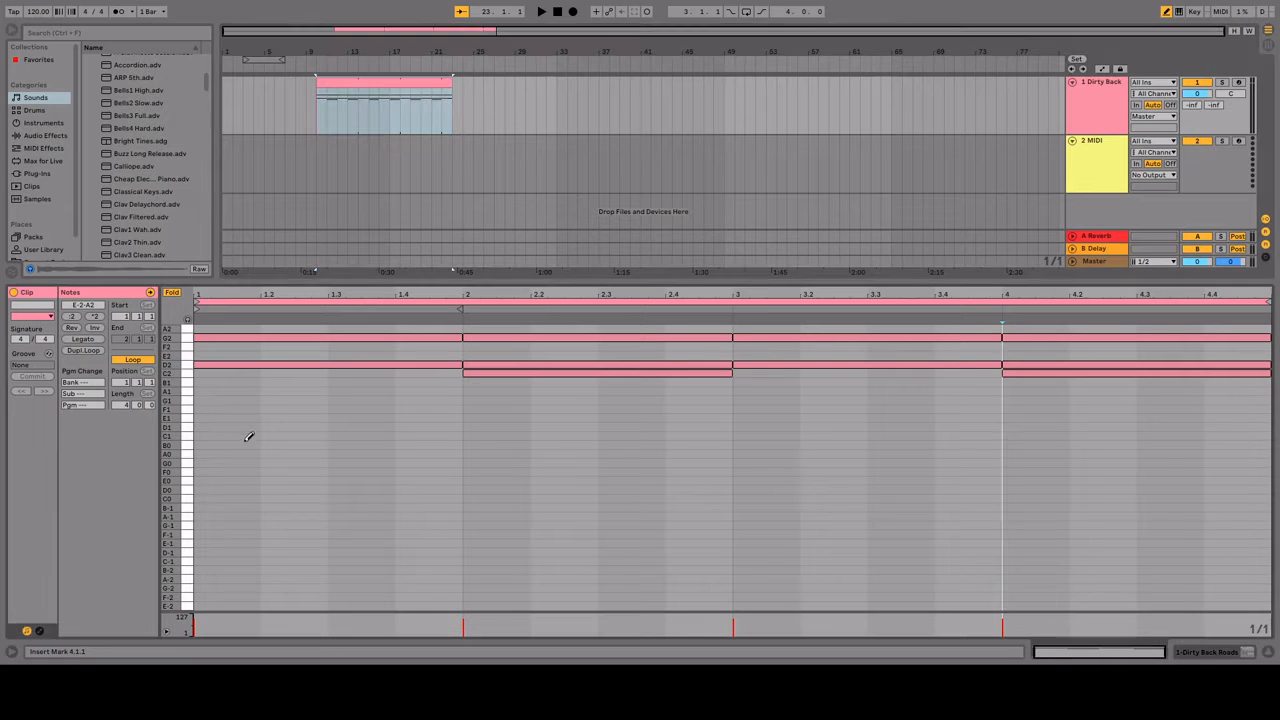
pyautogui.click(174, 292)
pyautogui.scroll(4, 255, 466)
pyautogui.scroll(-1, 229, 446)
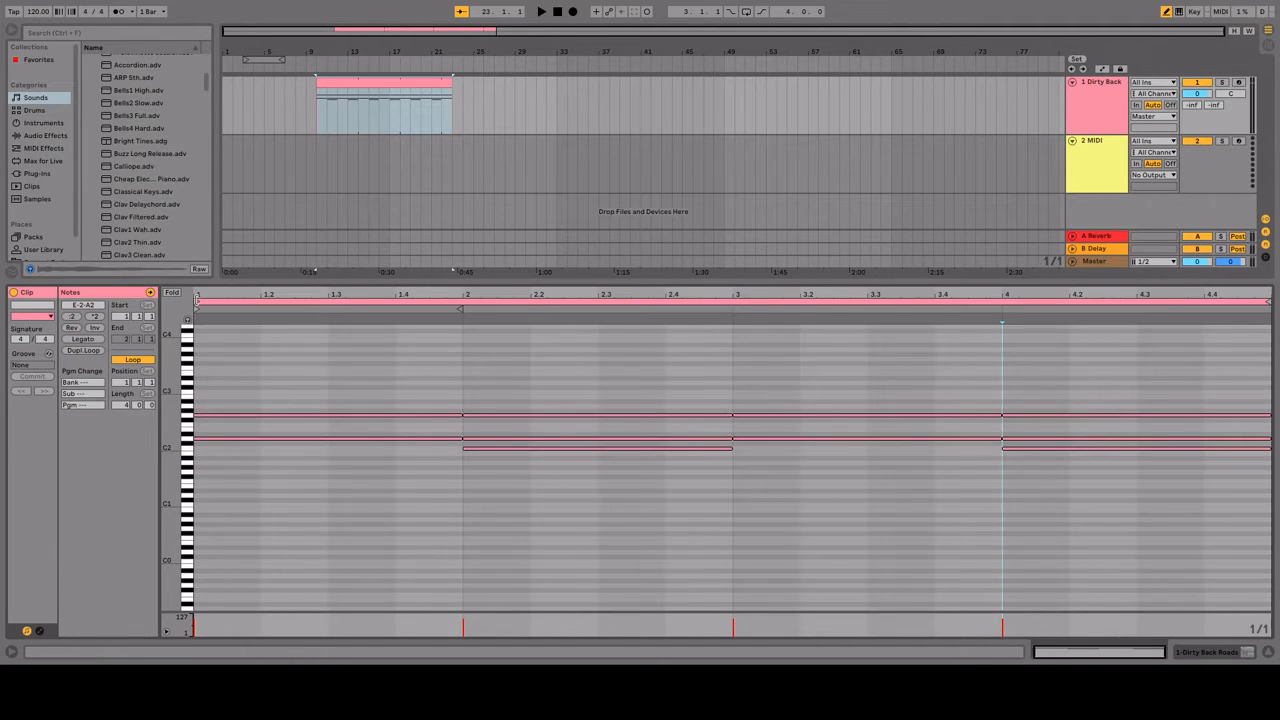
pyautogui.click(197, 300)
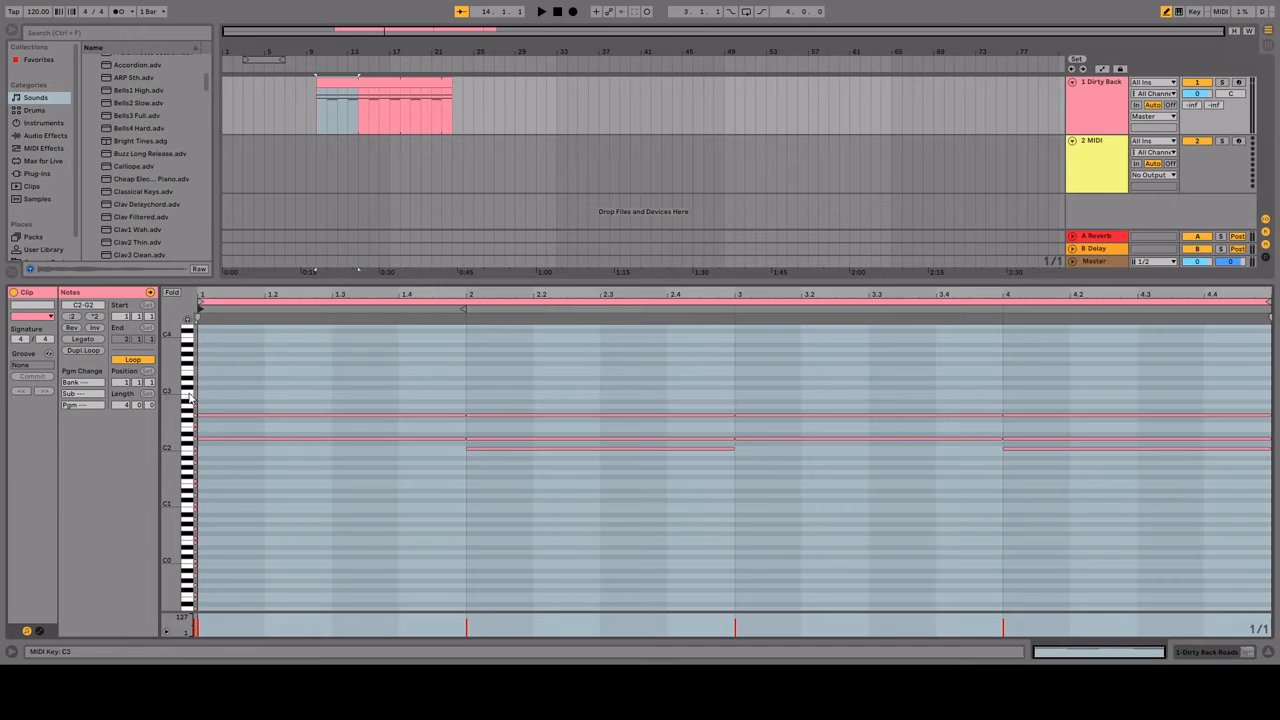
pyautogui.moveTo(198, 396)
pyautogui.mouseDown()
pyautogui.moveTo(200, 332)
pyautogui.moveTo(188, 328)
pyautogui.mouseUp()
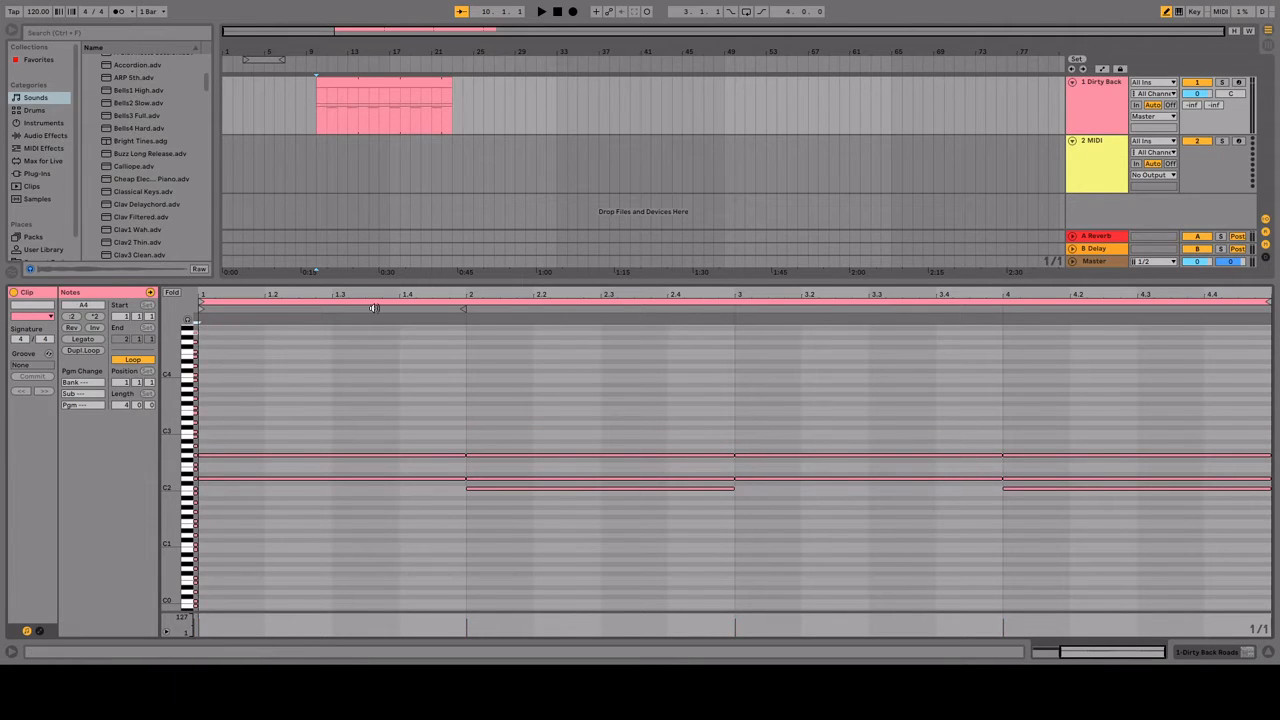
# Step: Copy the chord clip onto track 2 and delete all chord notes from the copy
pyautogui.click(371, 80)
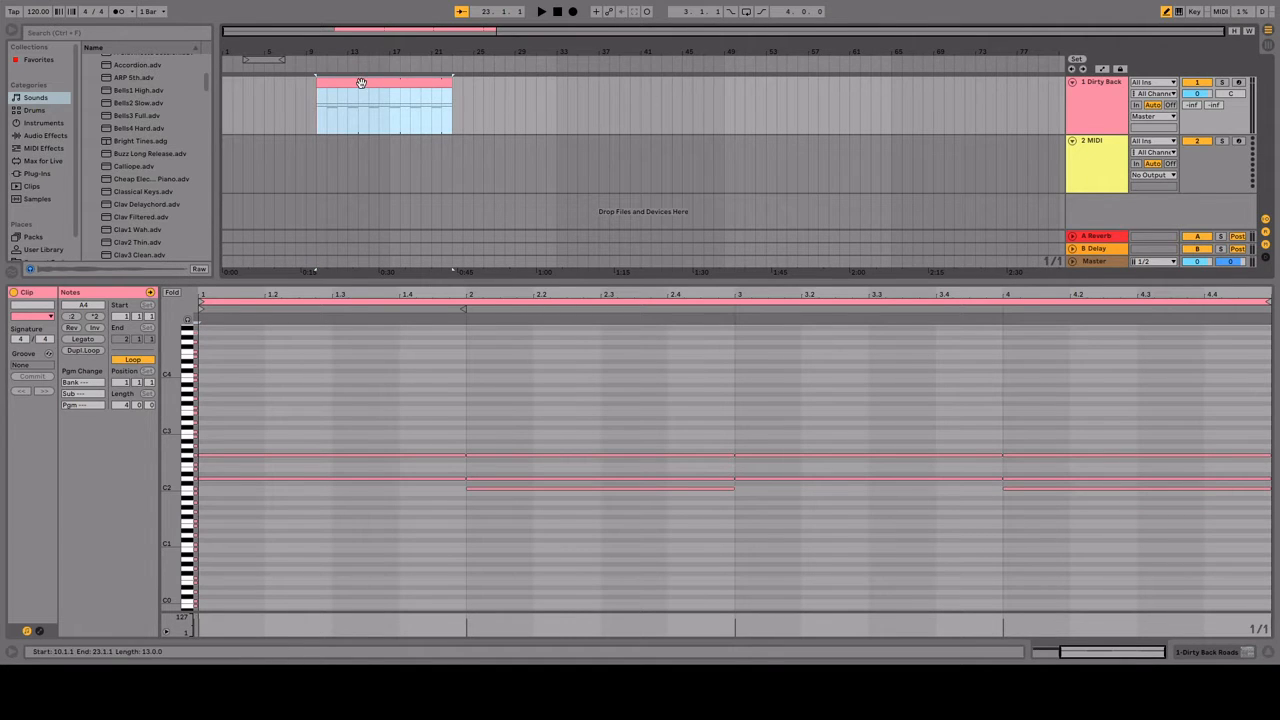
pyautogui.moveTo(369, 83); pyautogui.dragTo(362, 163)
pyautogui.click(288, 384)
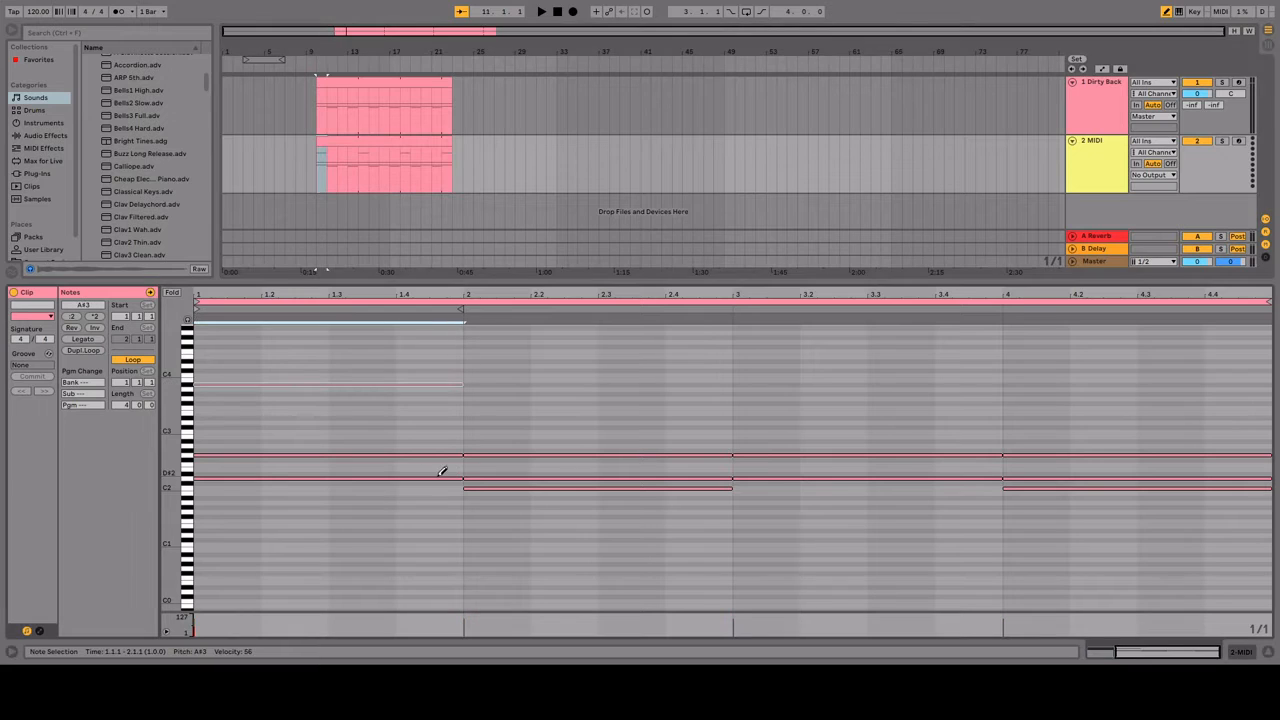
pyautogui.moveTo(277, 354); pyautogui.dragTo(1208, 579)
pyautogui.press('Delete')
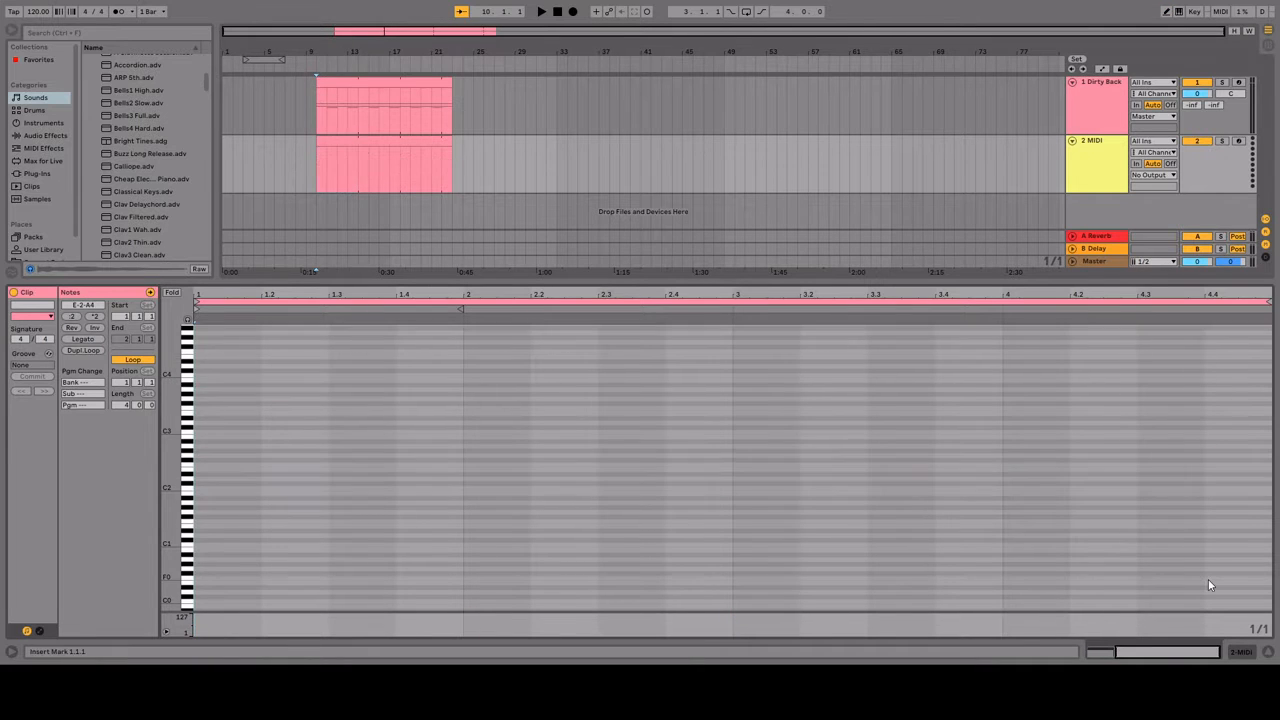
# Step: Fold the copied clip's piano roll to the natural notes and choose the Dirty Back Roads preset for track 2
pyautogui.click(172, 292)
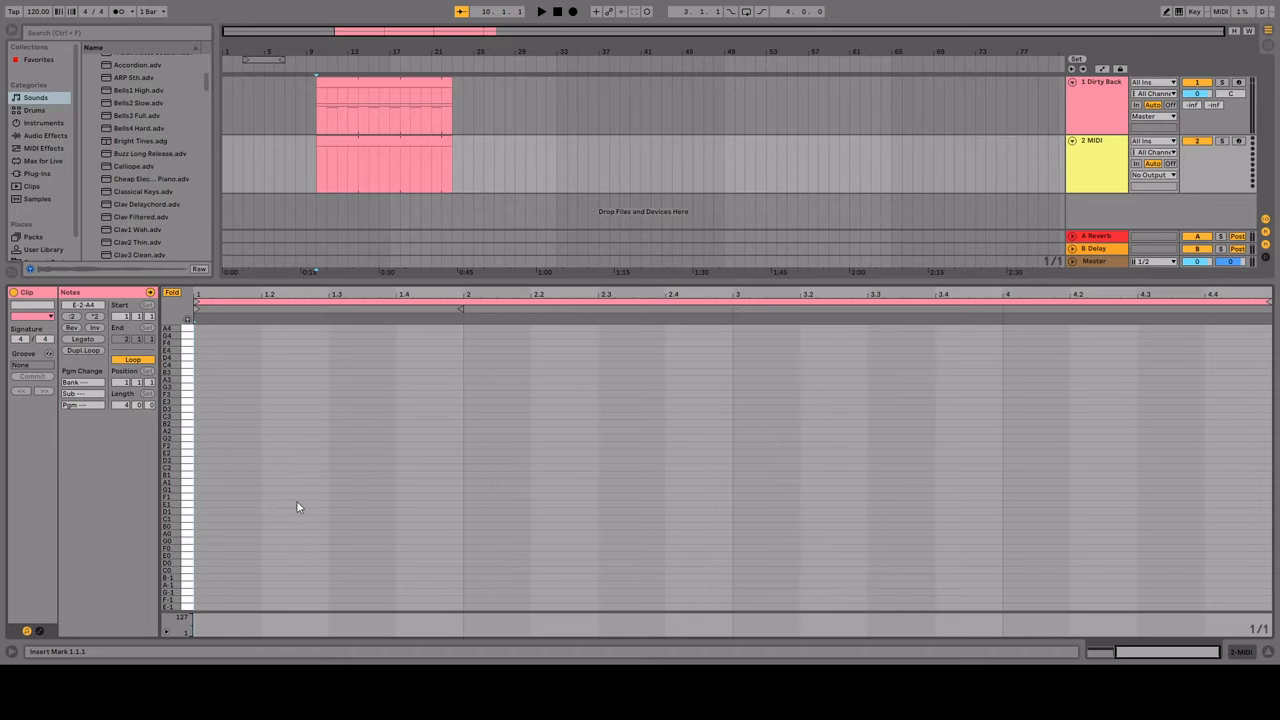
pyautogui.click(1100, 160)
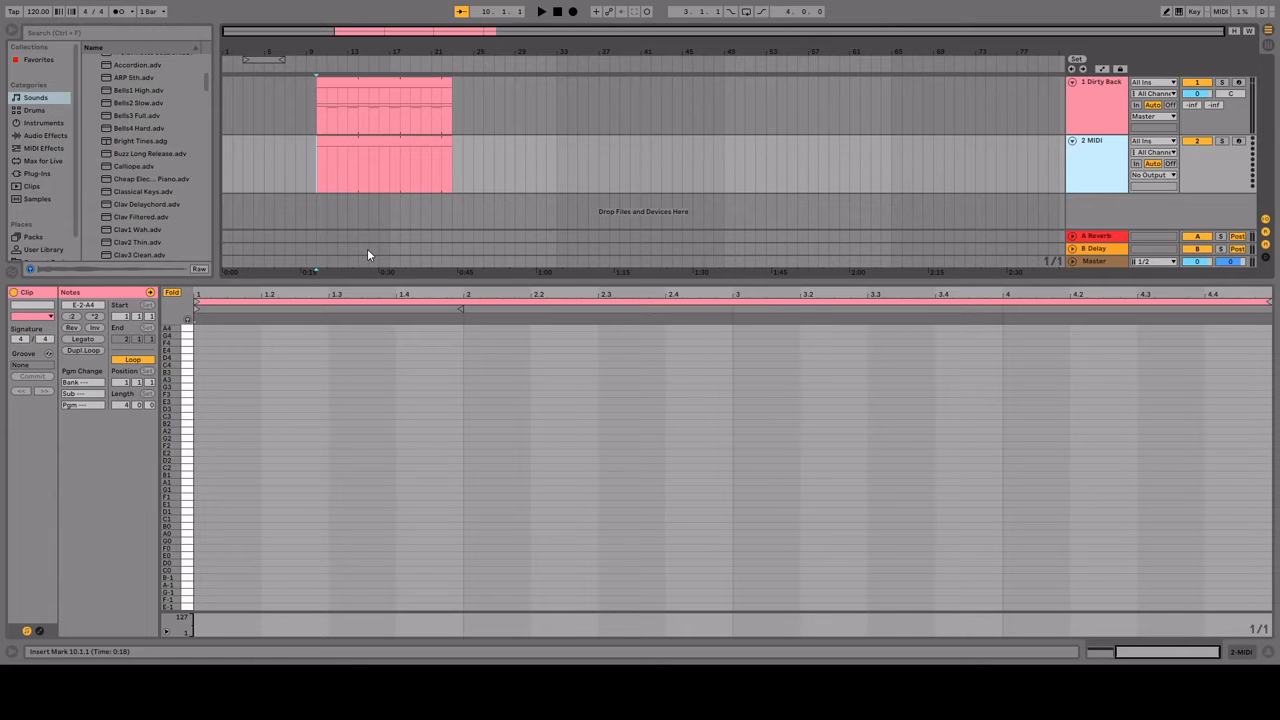
pyautogui.click(146, 204)
pyautogui.scroll(-1, 148, 246)
pyautogui.scroll(-4, 148, 243)
pyautogui.click(148, 207)
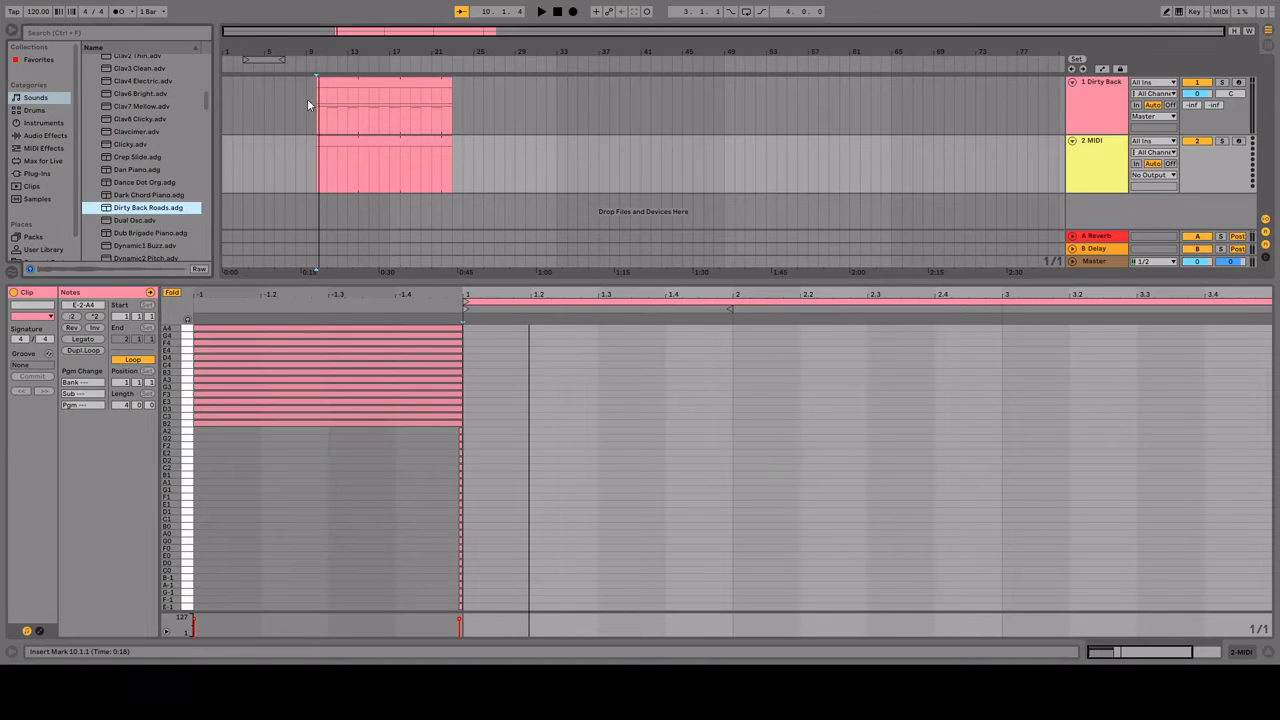
# Step: Loop playback over the chord clip's full length from bar 10 and open the track 2 clip for drawing notes
pyautogui.click(398, 82)
pyautogui.hotkey('ctrl', 'l')
pyautogui.press('space')
pyautogui.click(391, 141)
pyautogui.press('b')
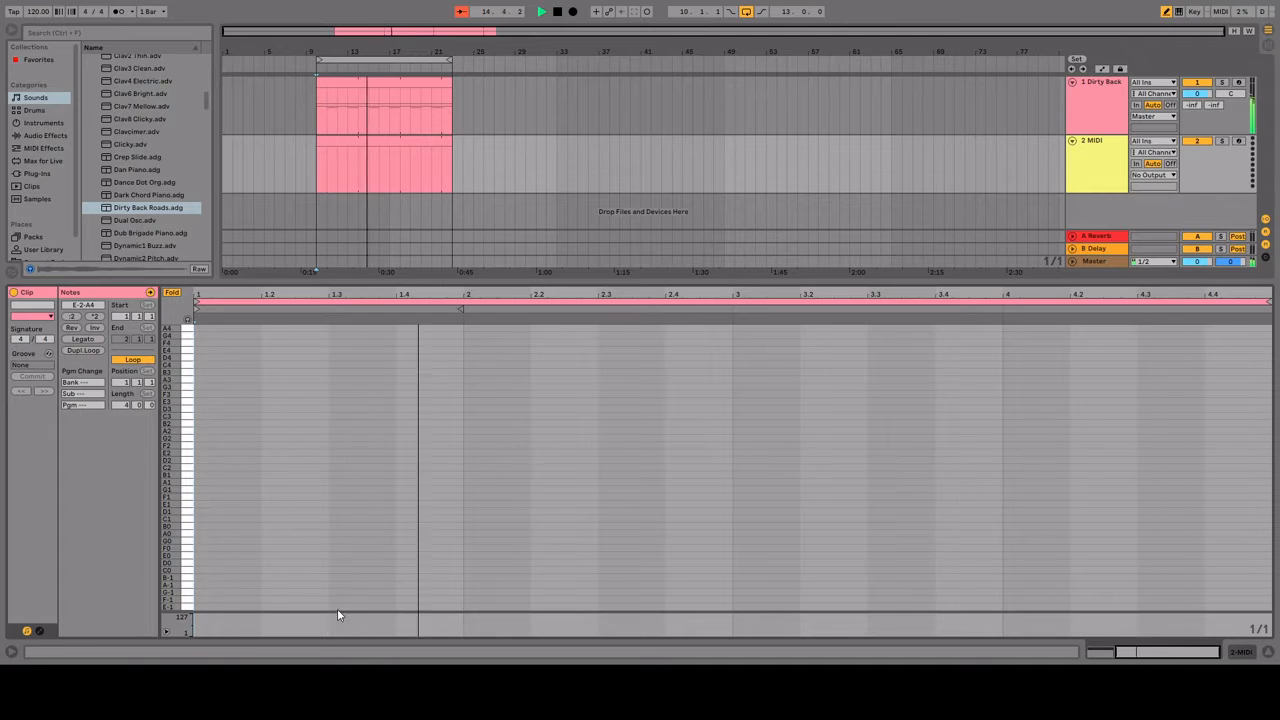
# Step: Try a short C3 note with a 1/16 grid at the start of the track 2 clip
pyautogui.scroll(-3, 814, 400)
pyautogui.hotkey('ctrl', '4')
pyautogui.click(461, 406)
pyautogui.scroll(10, 459, 406)
pyautogui.scroll(-7, 455, 405)
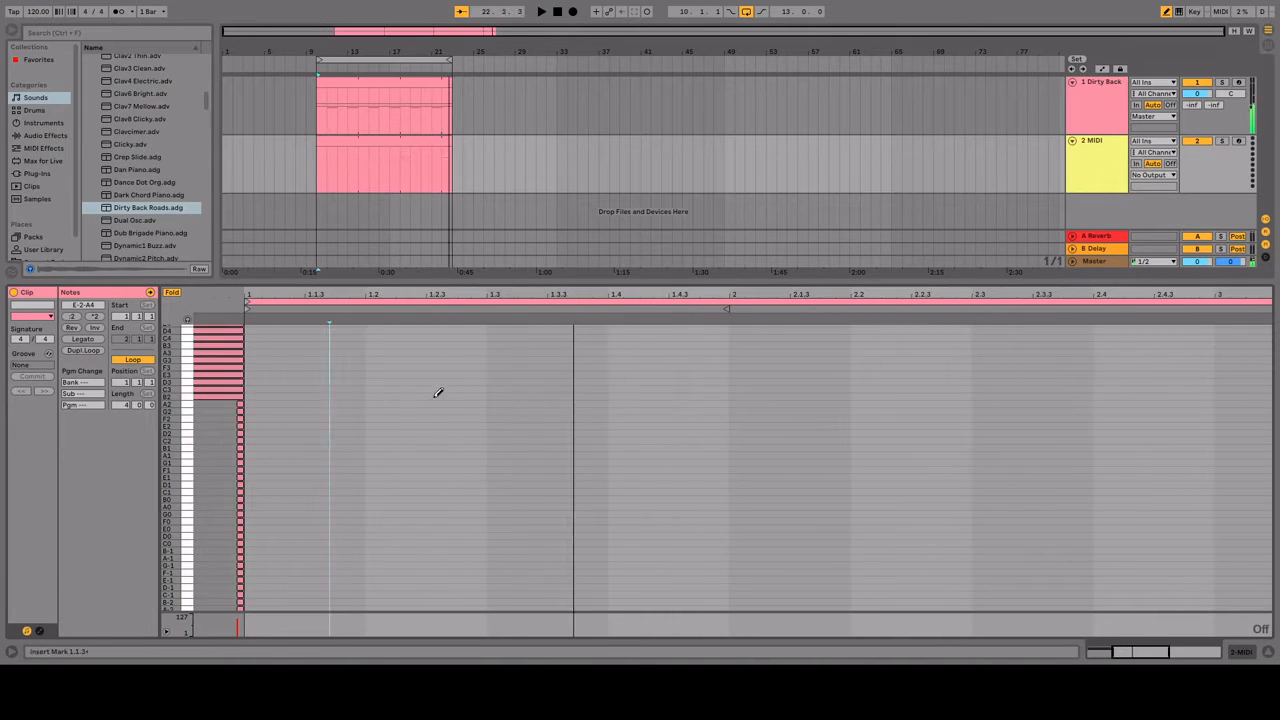
pyautogui.press('space')
pyautogui.click(338, 409)
pyautogui.scroll(1, 477, 406)
pyautogui.click(316, 446)
pyautogui.hotkey('ctrl', '4')
pyautogui.hscroll(-3, 518, 378)
pyautogui.press('space')
pyautogui.scroll(-2, 519, 376)
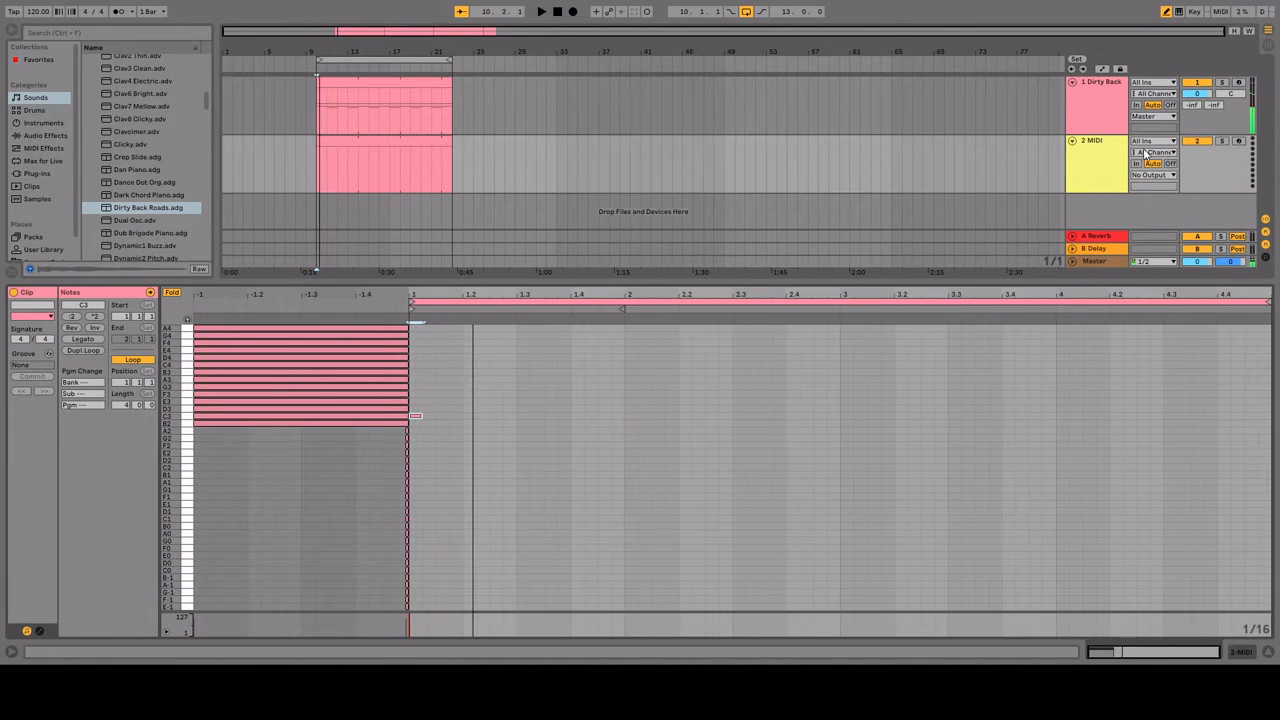
# Step: Draw eighth notes G3, B3, G3, B2 and C3 in bar 1, and B3 and G3 in bar 2 of the track 2 clip
pyautogui.click(420, 387)
pyautogui.click(477, 372)
pyautogui.click(530, 387)
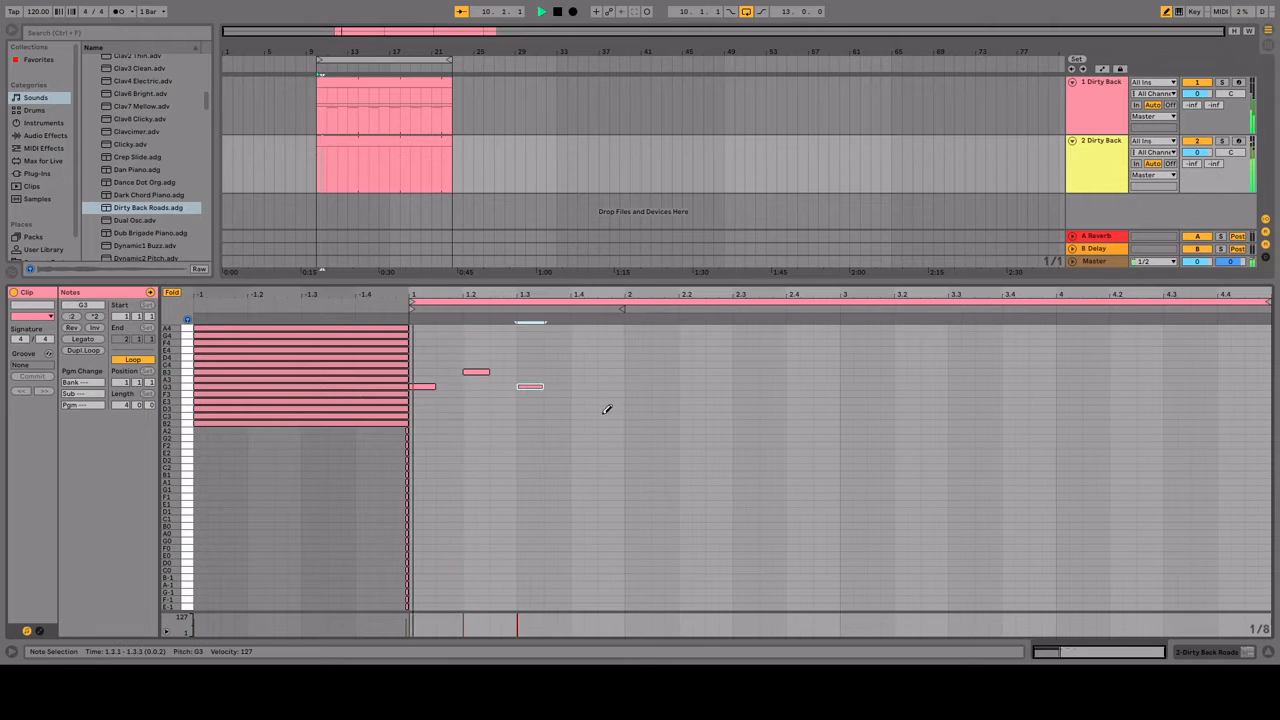
pyautogui.click(558, 416)
pyautogui.click(558, 416)
pyautogui.click(584, 416)
pyautogui.click(584, 422)
pyautogui.click(746, 372)
pyautogui.click(799, 386)
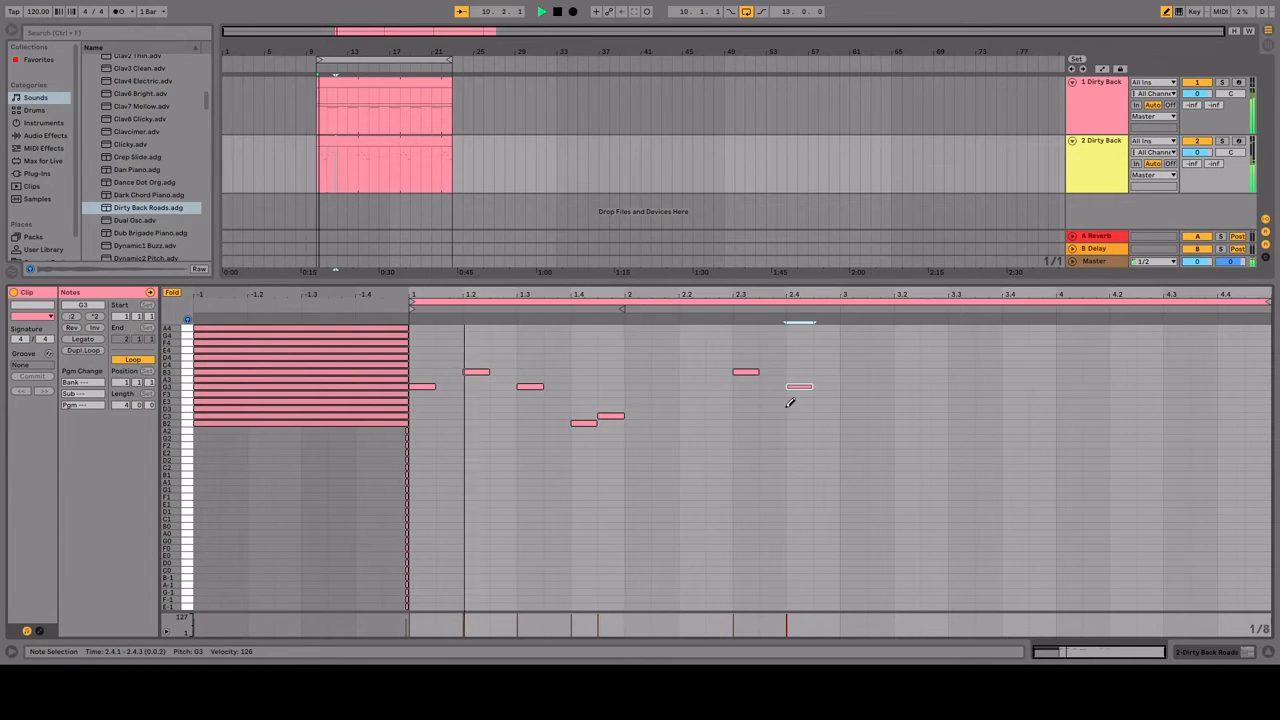
# Step: Continue the melody with eighth notes G3, B3, G3, B3 and C4 in bar 3, and C4, B3, C4 and D4 in bar 4
pyautogui.click(853, 386)
pyautogui.click(907, 372)
pyautogui.click(961, 386)
pyautogui.click(1015, 372)
pyautogui.click(1042, 364)
pyautogui.click(1096, 365)
pyautogui.click(1123, 372)
pyautogui.click(1150, 365)
pyautogui.click(1177, 357)
pyautogui.press('space')
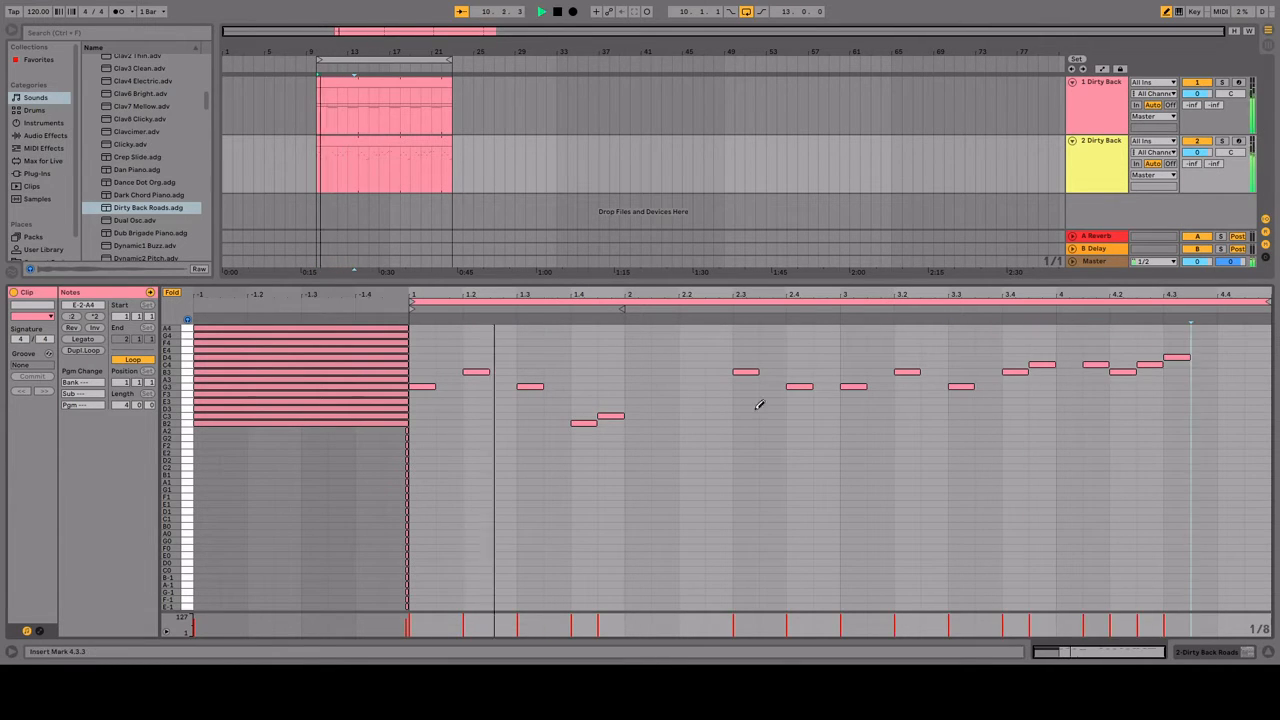
# Step: Redraw bar 4's phrase one eighth later, with C4 at 4.2.1, B3 at 4.2.3, C4 at 4.3.1 and D4 at 4.3.3, and play it
pyautogui.press('space')
pyautogui.doubleClick(1124, 372)
pyautogui.press('space')
pyautogui.press('space')
pyautogui.click(1123, 365)
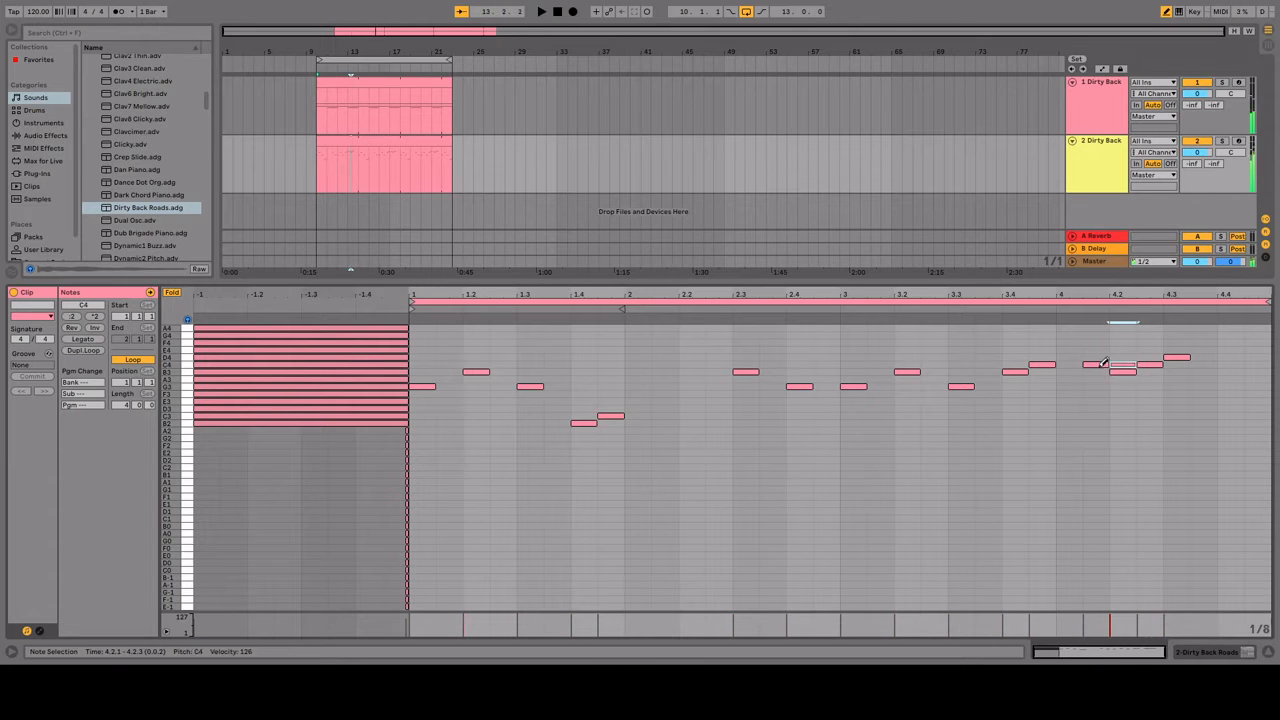
pyautogui.click(1150, 372)
pyautogui.click(1177, 365)
pyautogui.click(1204, 357)
pyautogui.press('space')
# Step: Duplicate the melody track and clear the melody notes from the copy's clip
pyautogui.press('b')
pyautogui.click(1096, 172)
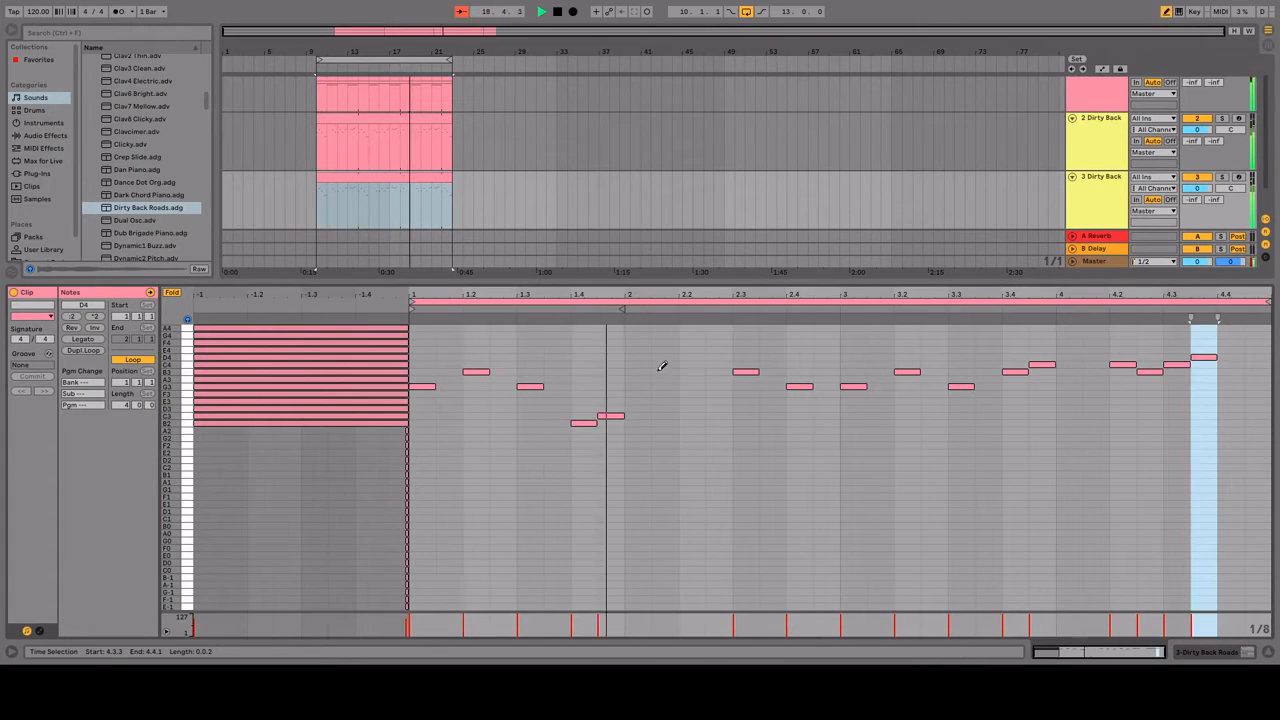
pyautogui.moveTo(414, 357); pyautogui.dragTo(618, 450)
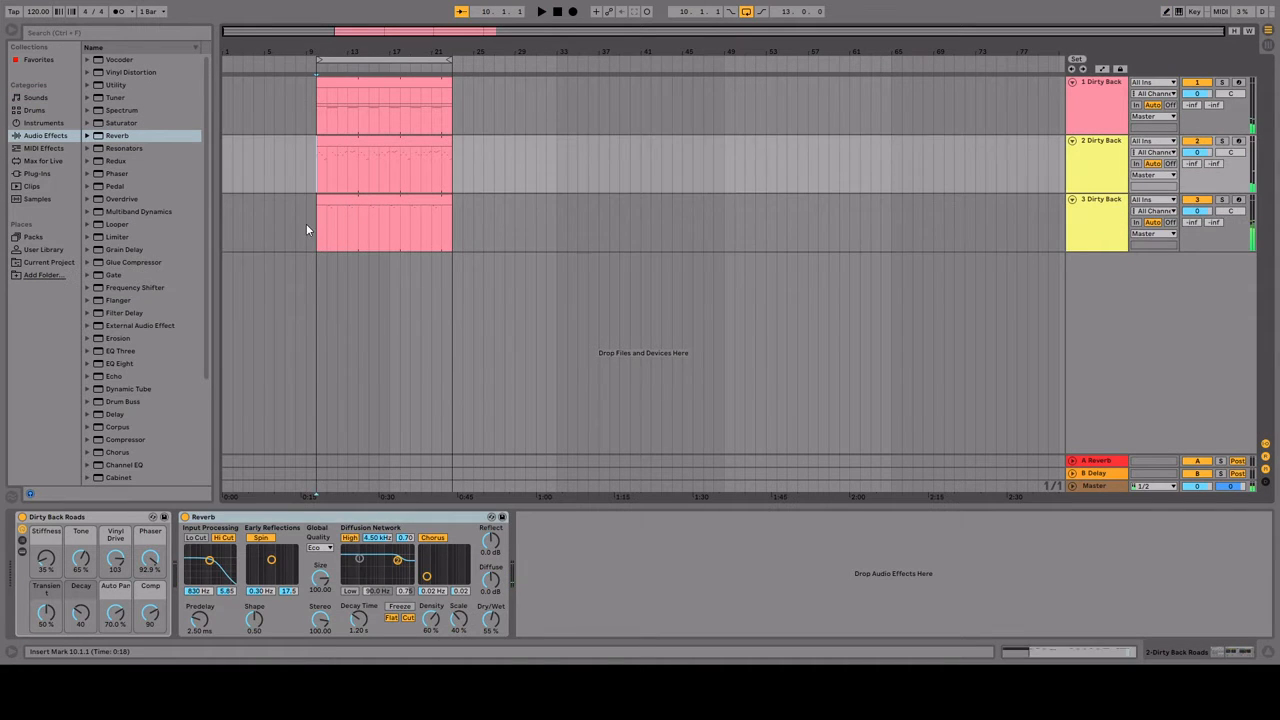
# Step: Stop playback and split the melody clip on track 2 at bars 14 and 18
pyautogui.click(313, 229)
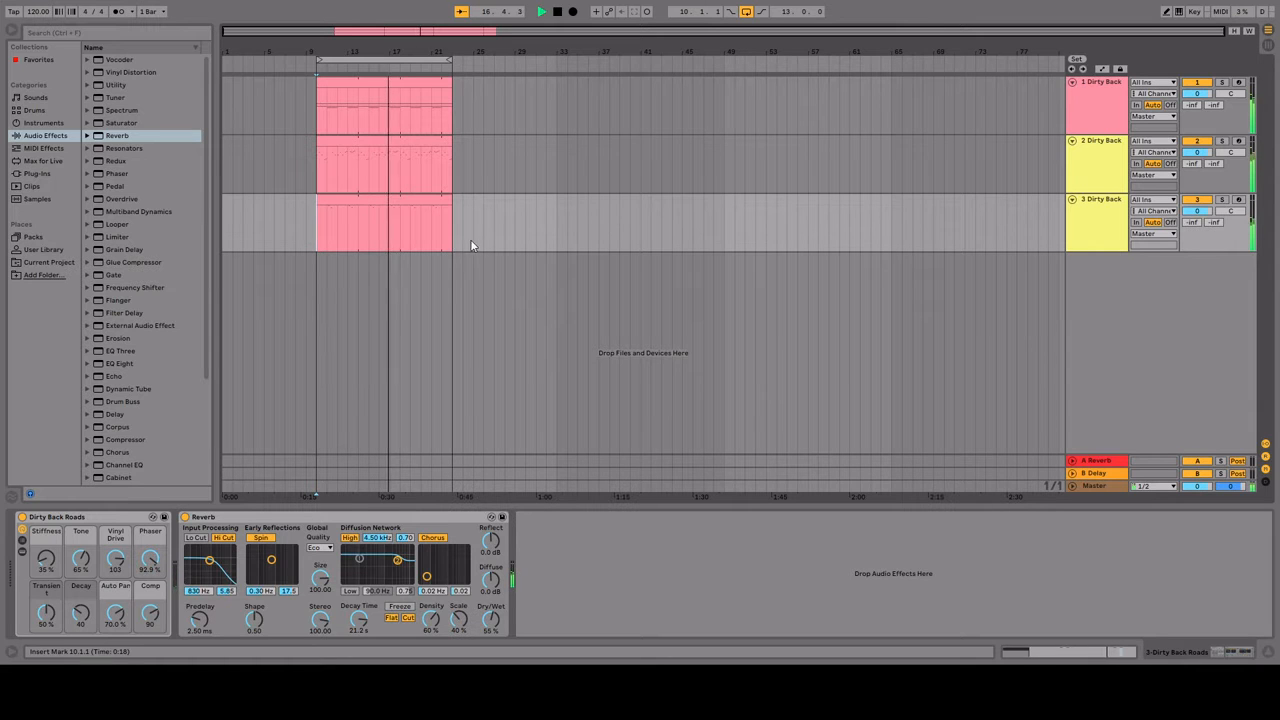
pyautogui.press('space')
pyautogui.doubleClick(405, 140)
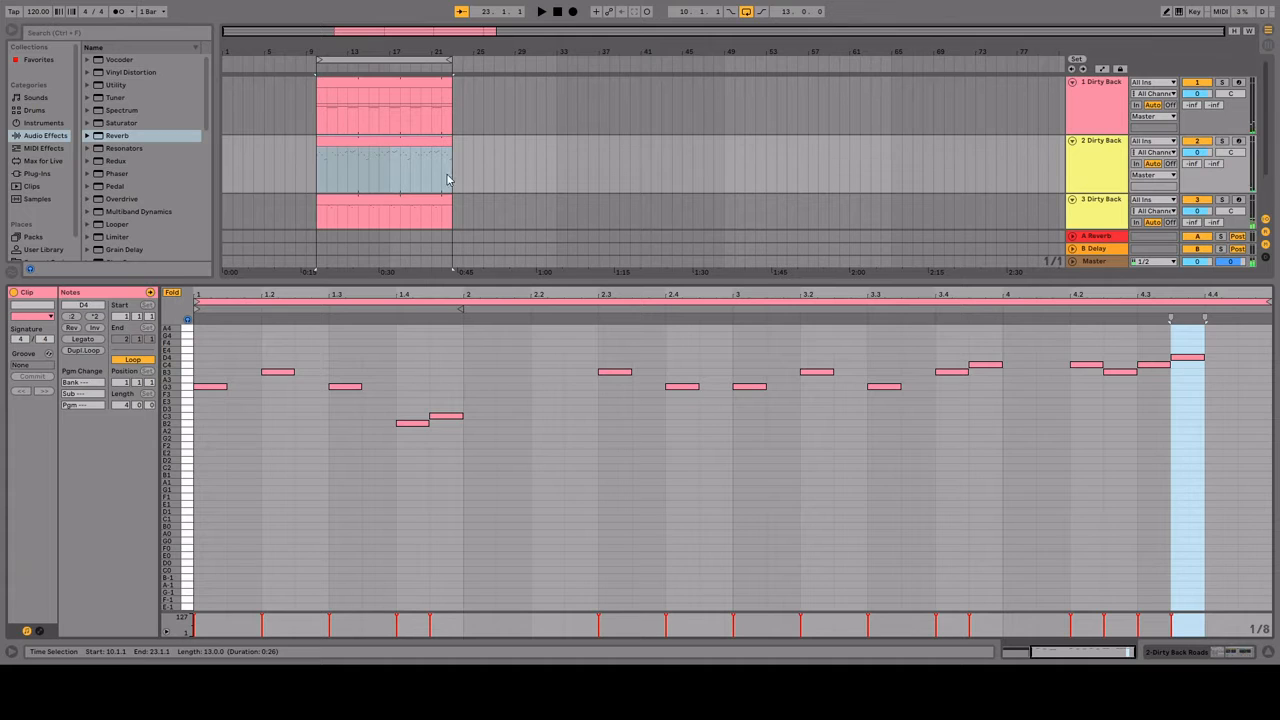
pyautogui.moveTo(360, 166); pyautogui.dragTo(390, 172)
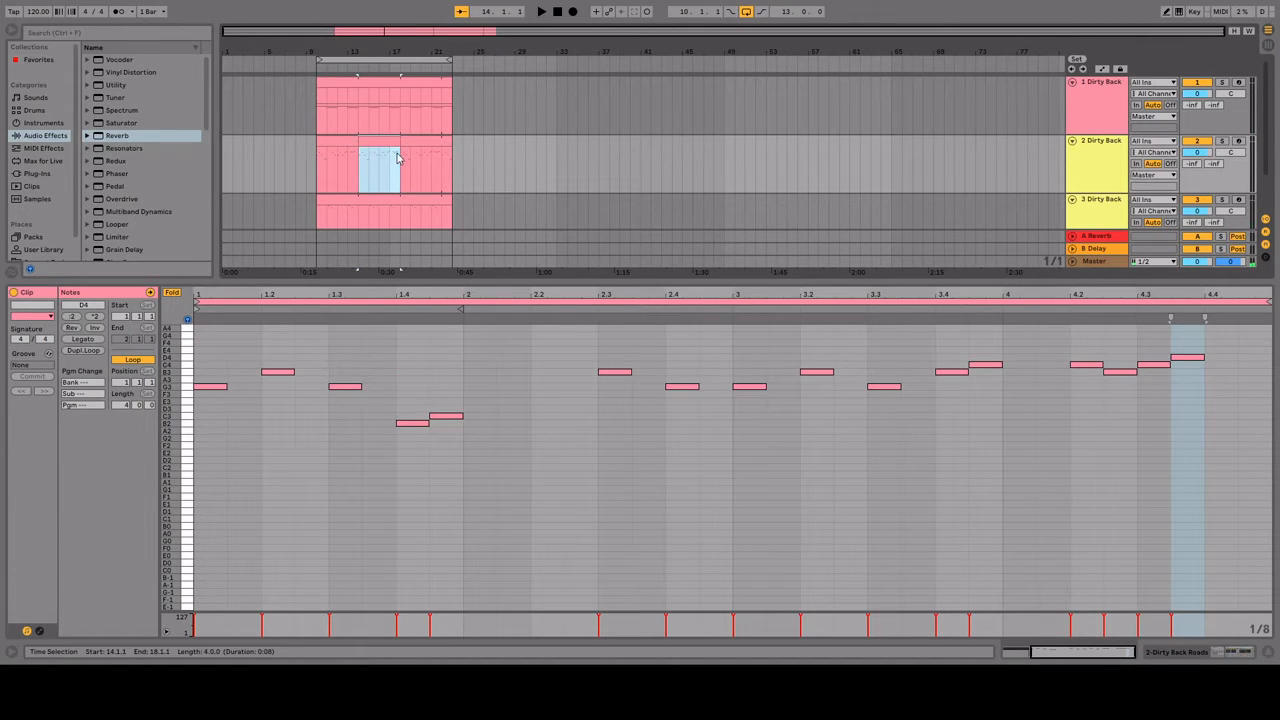
# Step: Lower the last note of the melody clip at bars 14 to 18 to B3 and play from bar 14
pyautogui.click(1187, 360)
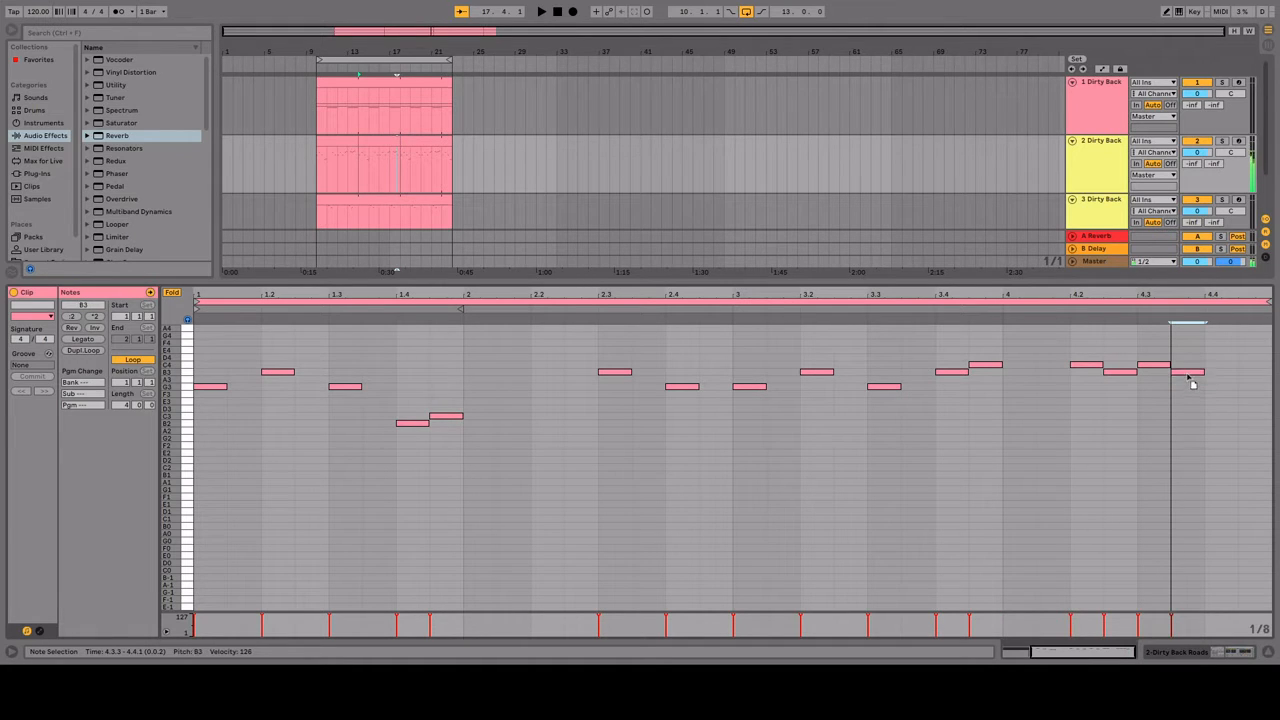
pyautogui.moveTo(1188, 375); pyautogui.dragTo(1188, 375)
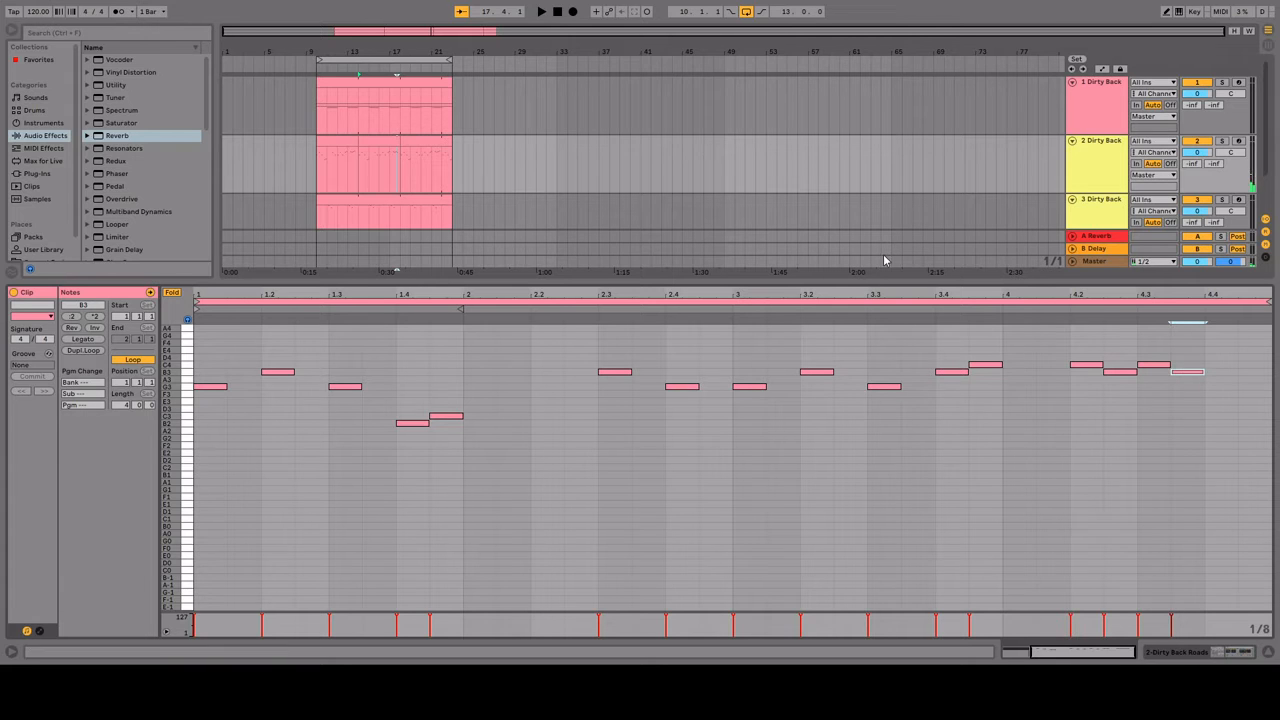
pyautogui.click(362, 183)
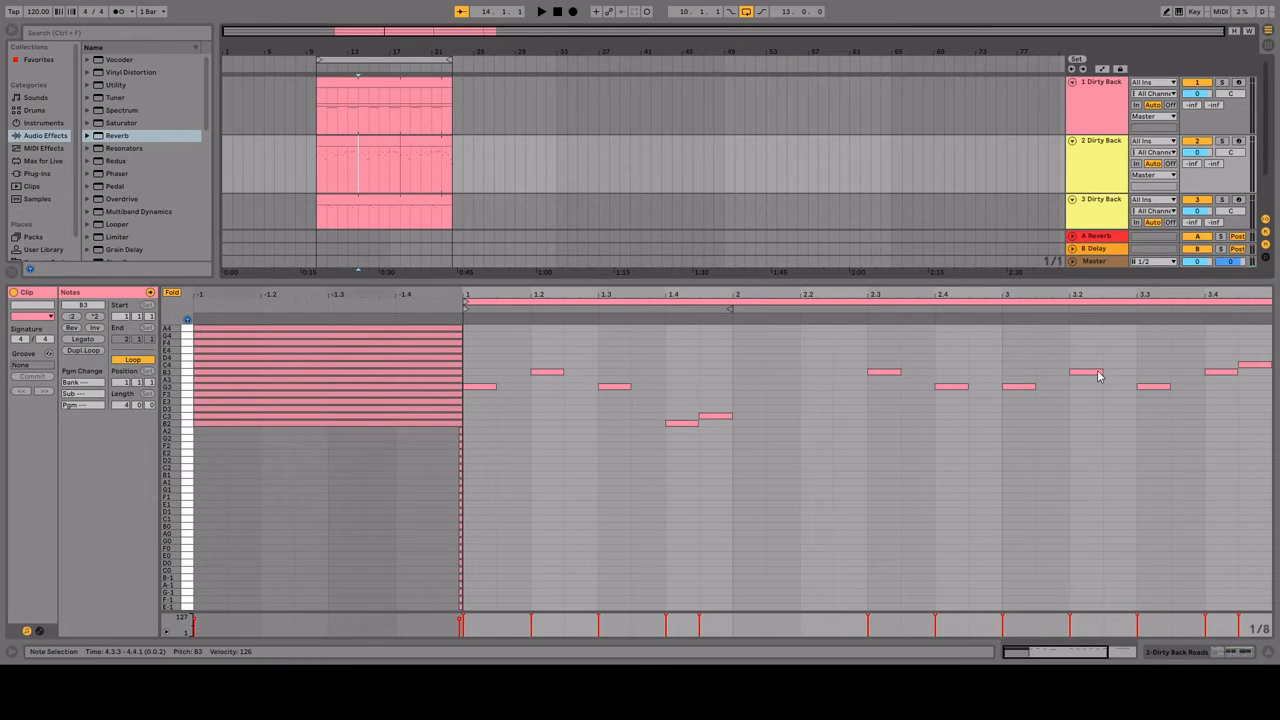
pyautogui.press('space')
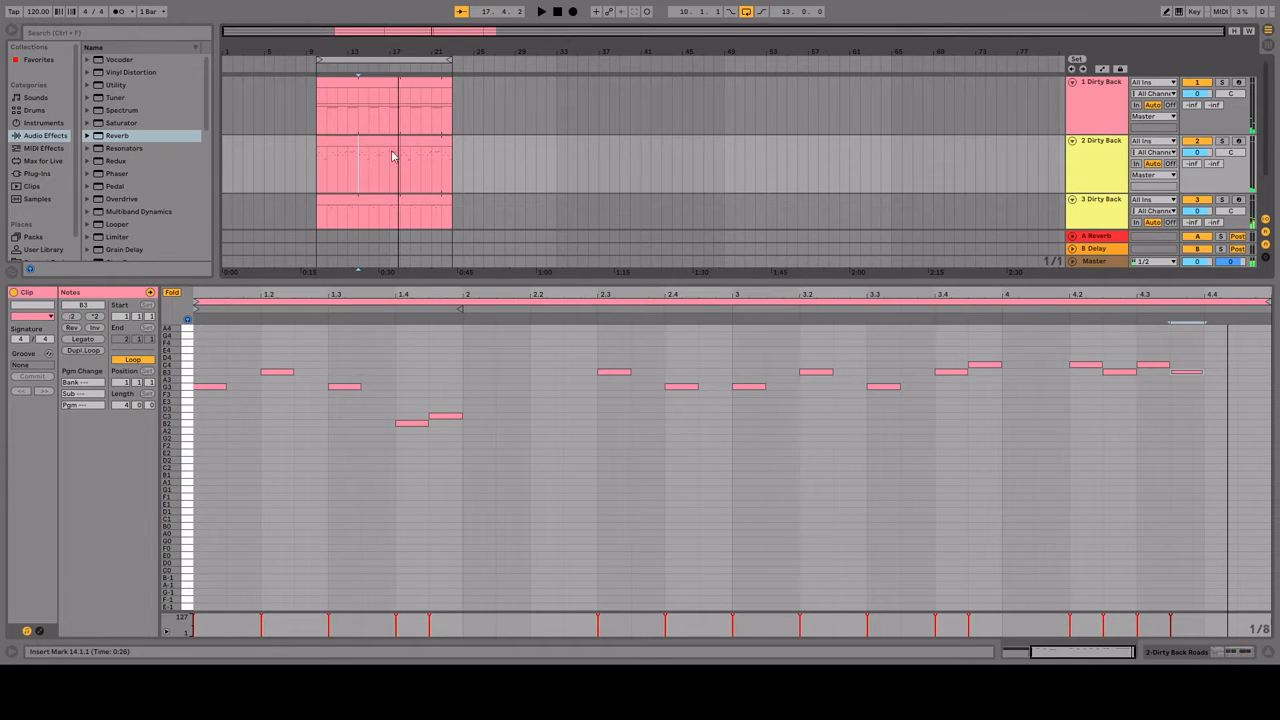
# Step: Delete the melody clip after bar 18 and shorten the clips on tracks 1 and 3 to end at bar 18
pyautogui.click(425, 141)
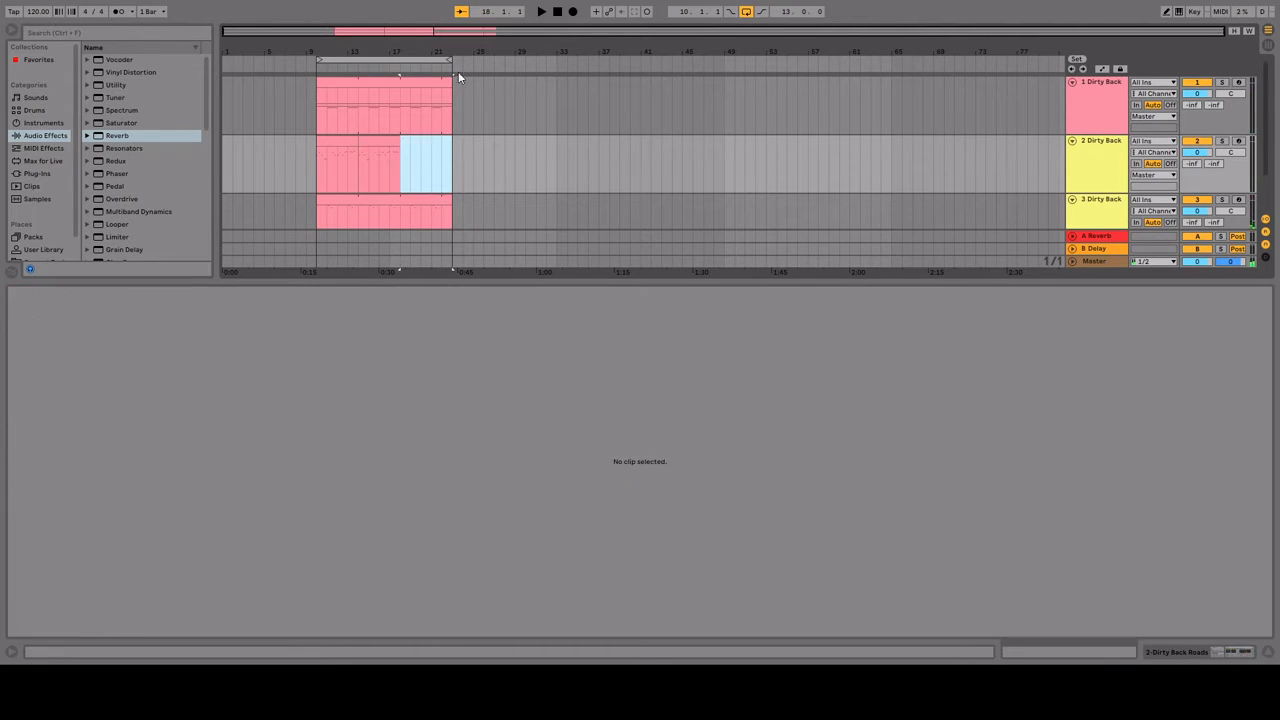
pyautogui.moveTo(447, 83); pyautogui.dragTo(396, 84)
pyautogui.moveTo(453, 200); pyautogui.dragTo(400, 201)
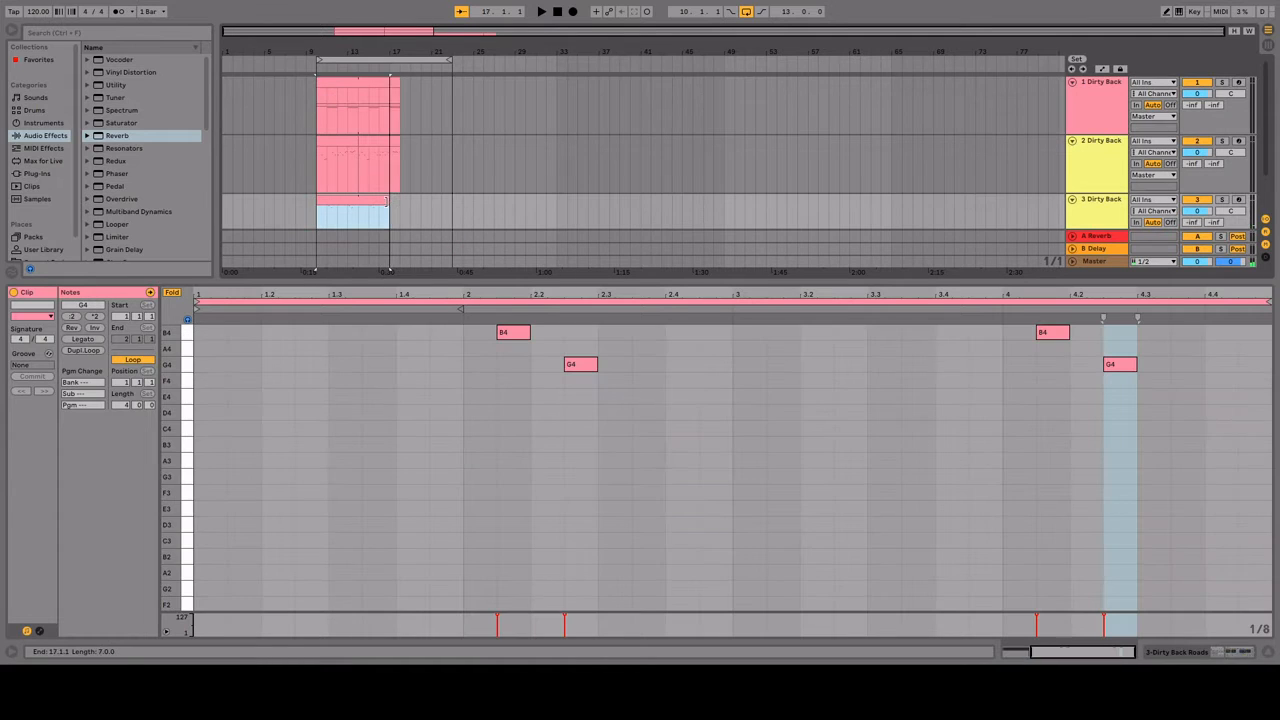
pyautogui.click(318, 162)
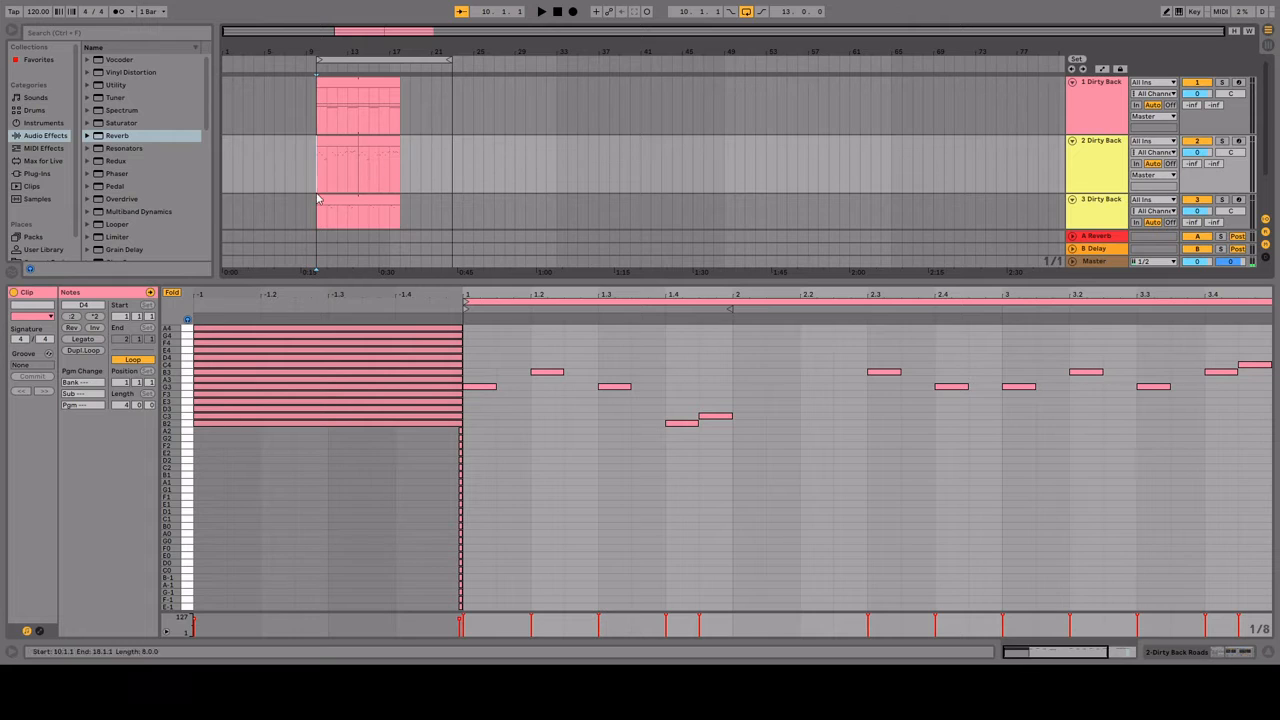
pyautogui.click(320, 158)
pyautogui.scroll(-2, 332, 182)
pyautogui.scroll(2, 314, 185)
pyautogui.moveTo(409, 160); pyautogui.dragTo(452, 160)
pyautogui.moveTo(402, 98); pyautogui.dragTo(452, 102)
pyautogui.scroll(-2, 1040, 215)
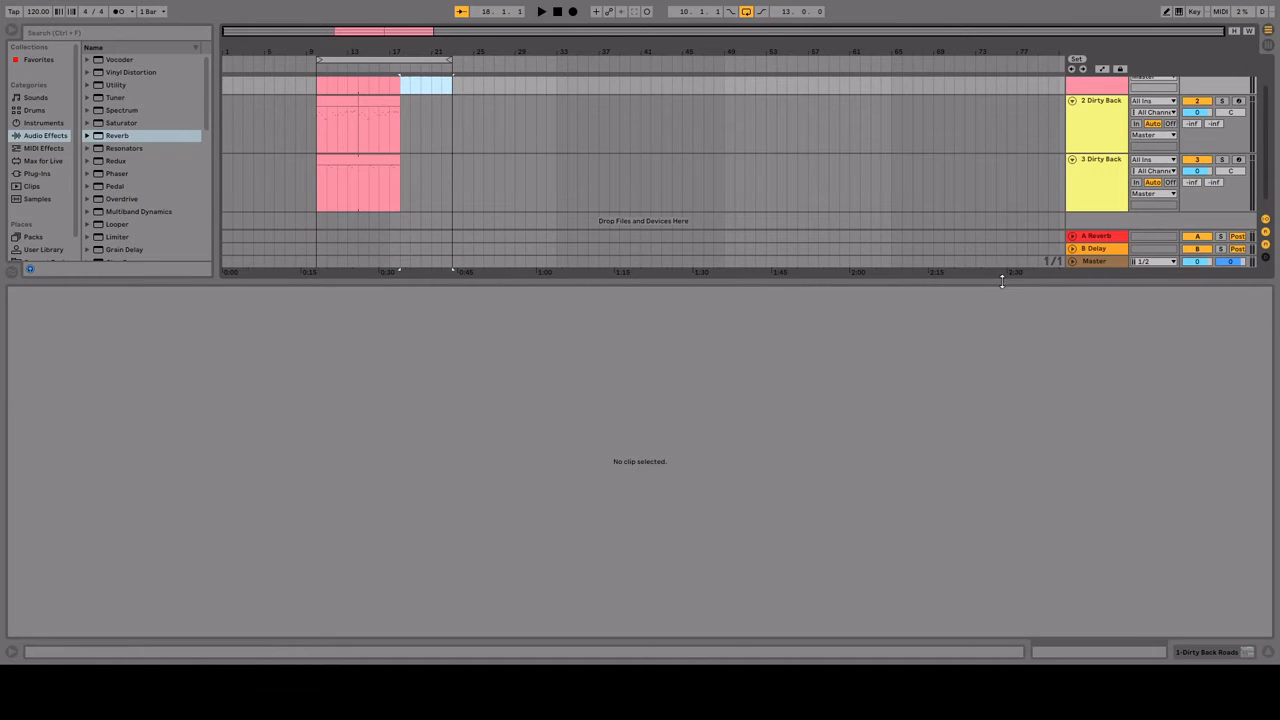
# Step: Enlarge the arrangement area and add a new MIDI track with an empty Drum Rack below track 3
pyautogui.moveTo(1001, 281); pyautogui.dragTo(957, 572)
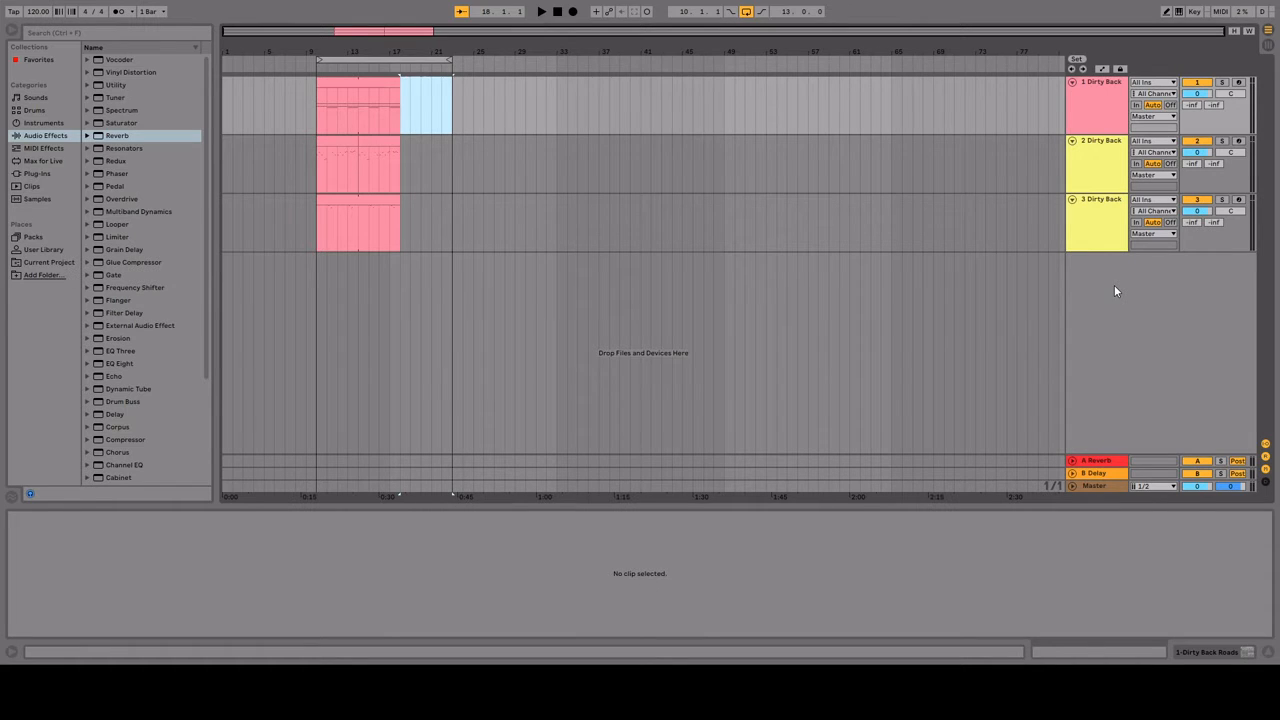
pyautogui.click(1072, 235)
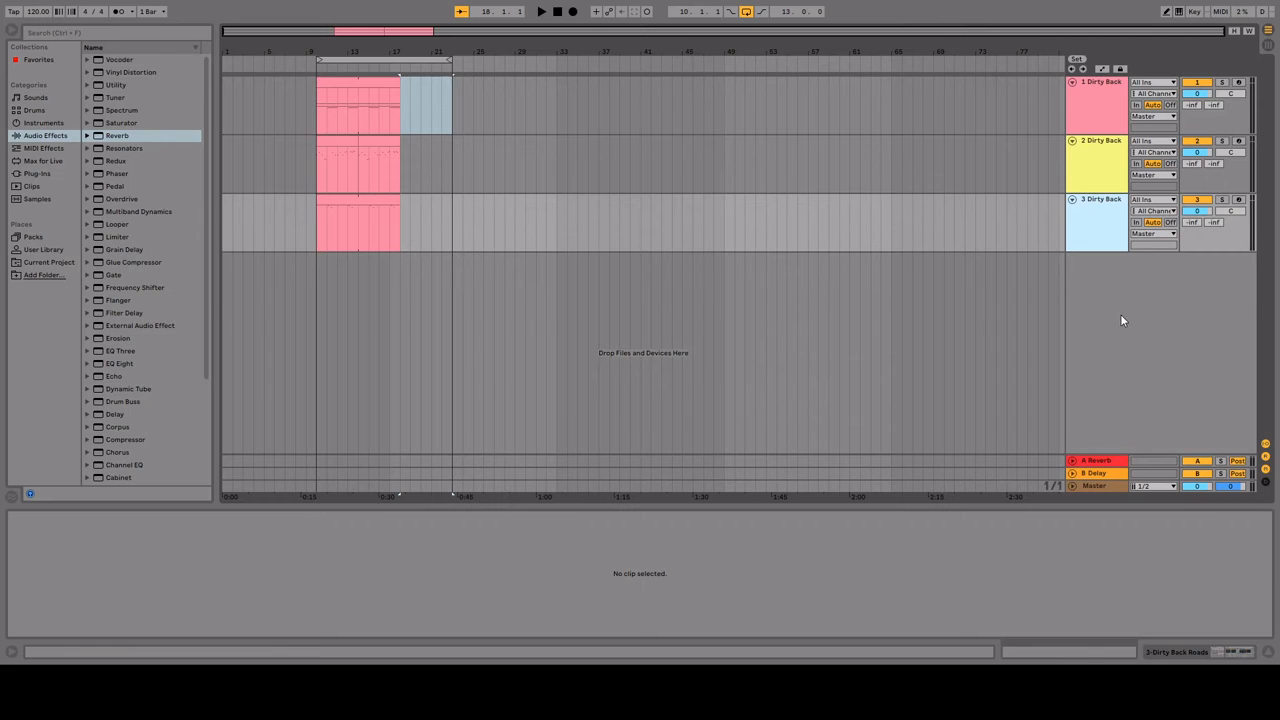
pyautogui.hotkey('ctrl', 'shift', 't')
pyautogui.click(119, 135)
pyautogui.scroll(-3, 119, 135)
pyautogui.scroll(3, 200, 100)
pyautogui.click(34, 110)
pyautogui.moveTo(123, 72); pyautogui.dragTo(1105, 283)
# Step: Audition kick samples from the Drum Hits and load a Kick-BrightRoom-Plastic sample onto pad C1 of the Drum Rack
pyautogui.click(88, 60)
pyautogui.click(96, 187)
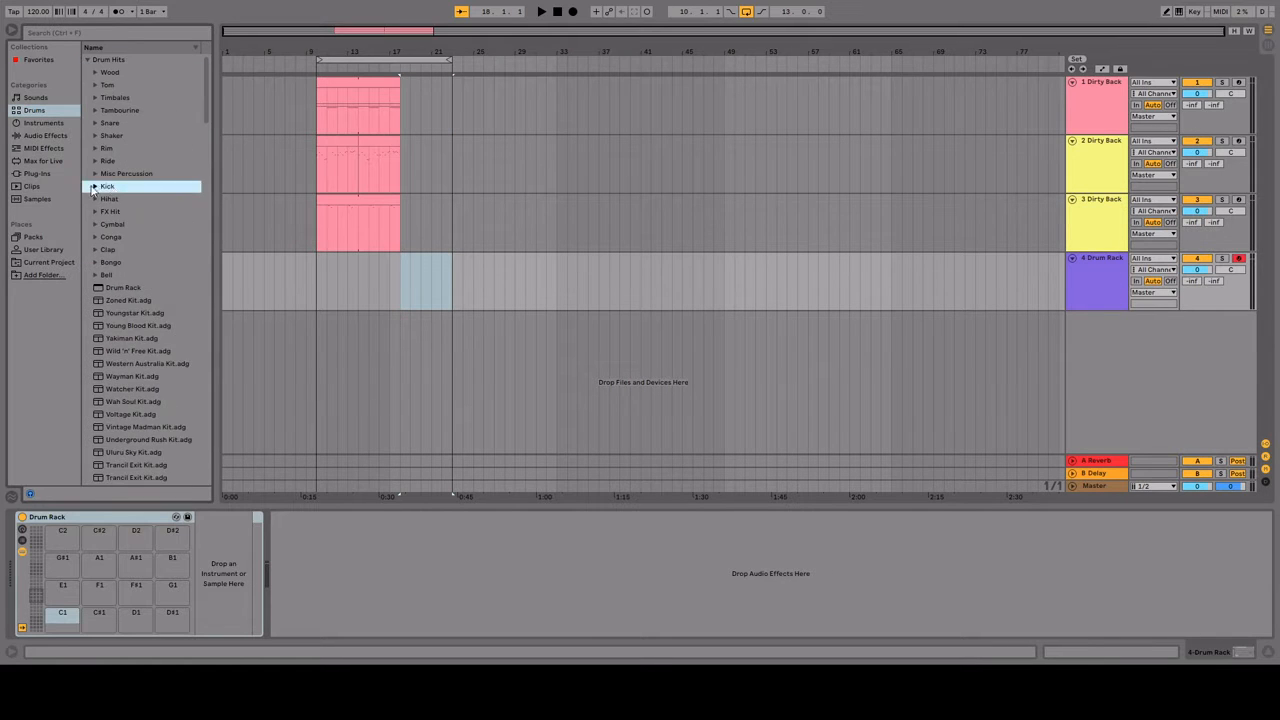
pyautogui.click(147, 338)
pyautogui.click(147, 300)
pyautogui.moveTo(147, 286); pyautogui.dragTo(62, 617)
# Step: Load two Hihat-SessionDry-Stick-Tip samples onto pads C#1 and D1, with the 003-Hard sample on D1
pyautogui.click(96, 187)
pyautogui.click(96, 199)
pyautogui.click(147, 328)
pyautogui.moveTo(147, 326); pyautogui.dragTo(99, 617)
pyautogui.moveTo(147, 313); pyautogui.dragTo(136, 617)
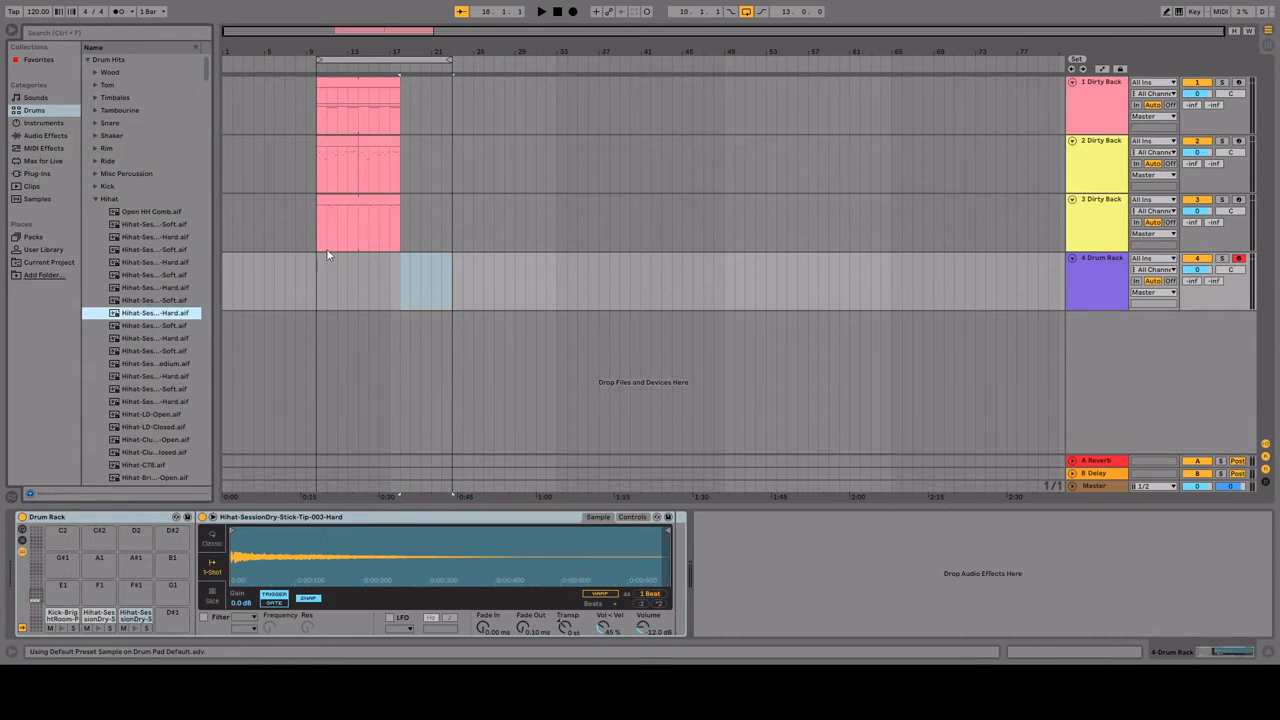
# Step: Create an empty MIDI clip on the Drum Rack track from bar 10 to 18 and play with the loop ending at bar 18
pyautogui.moveTo(359, 285); pyautogui.dragTo(400, 285)
pyautogui.hotkey('ctrl', 'shift', 'm')
pyautogui.moveTo(450, 60); pyautogui.dragTo(399, 60)
pyautogui.press('space')
# Step: Add the Reverb audio effect to the Drum Rack track
pyautogui.moveTo(640, 507); pyautogui.dragTo(640, 396)
pyautogui.click(45, 136)
pyautogui.doubleClick(117, 136)
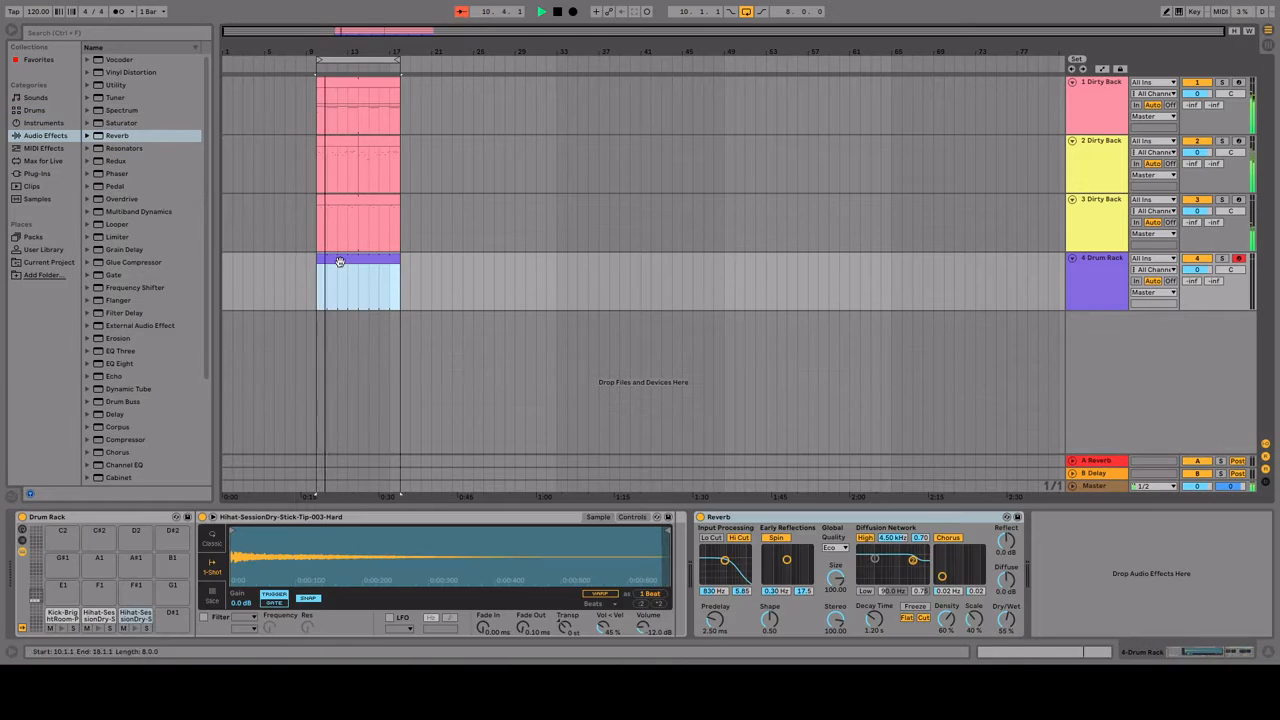
# Step: Draw a kick on each of the four beats in the drum clip and stop playback
pyautogui.doubleClick(337, 260)
pyautogui.press('b')
pyautogui.click(269, 478)
pyautogui.click(522, 478)
pyautogui.click(774, 478)
pyautogui.click(1027, 478)
pyautogui.press('space')
# Step: Split the drum clip at bar 14 and draw eighth-note hi-hats in the second part, using D1 at 1.3.3 and 1.4.3
pyautogui.hotkey('ctrl', 'e')
pyautogui.click(172, 406)
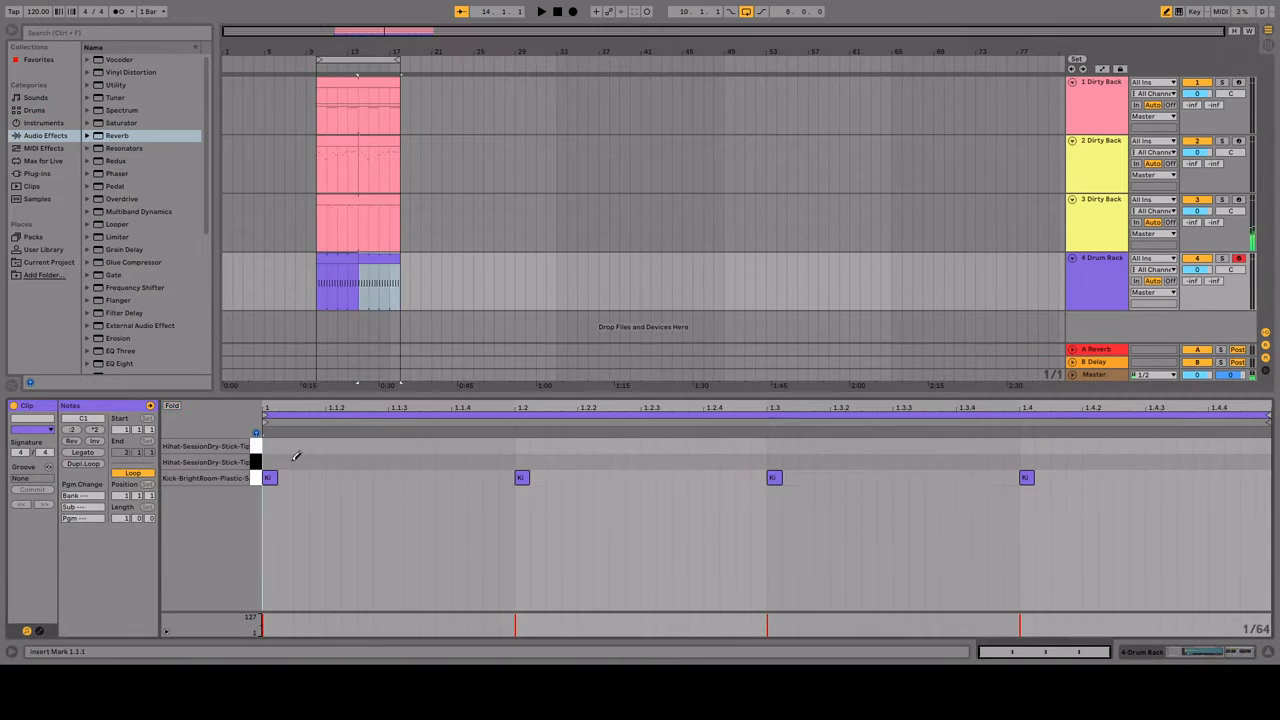
pyautogui.click(269, 462)
pyautogui.press('space')
pyautogui.click(396, 462)
pyautogui.click(522, 462)
pyautogui.click(648, 462)
pyautogui.click(774, 462)
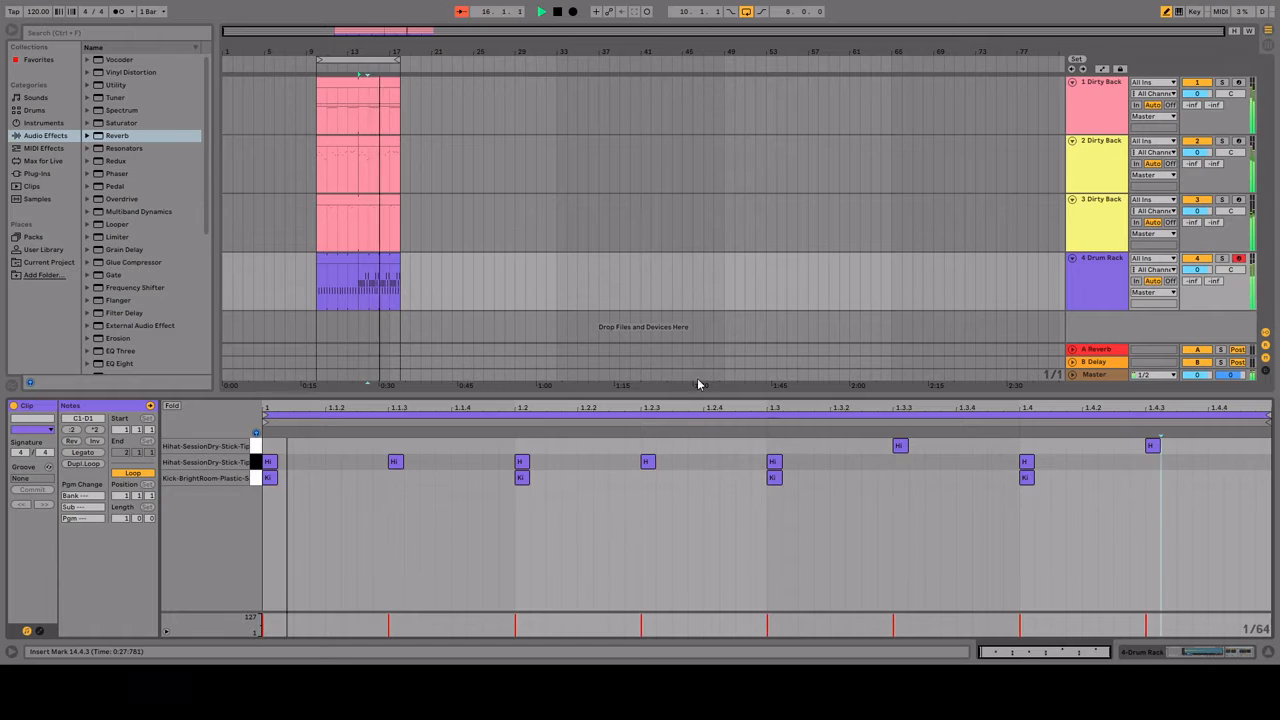
# Step: Put all eighth-note hi-hats on C#1 in the drum clip at bar 14, check the last drum clip and stop playback
pyautogui.hotkey('shift', 'Tab')
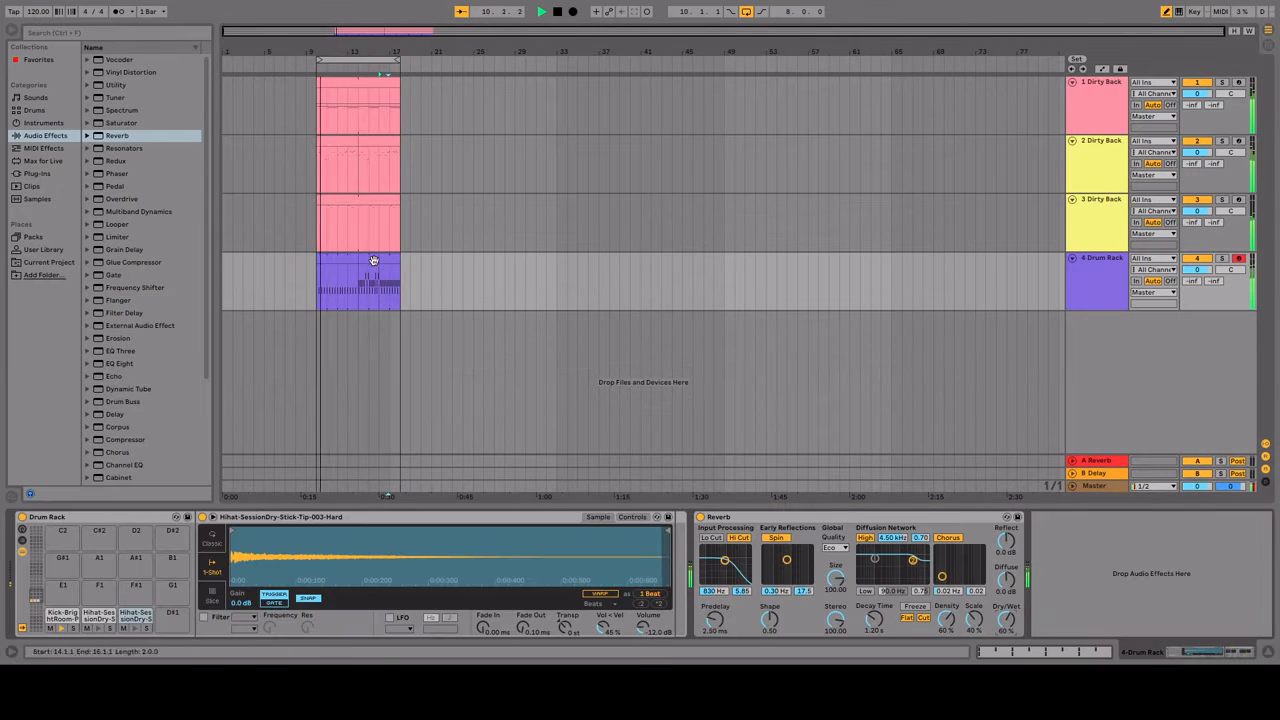
pyautogui.moveTo(361, 276); pyautogui.dragTo(381, 276)
pyautogui.doubleClick(363, 259)
pyautogui.press('b')
pyautogui.moveTo(266, 446); pyautogui.dragTo(1149, 432)
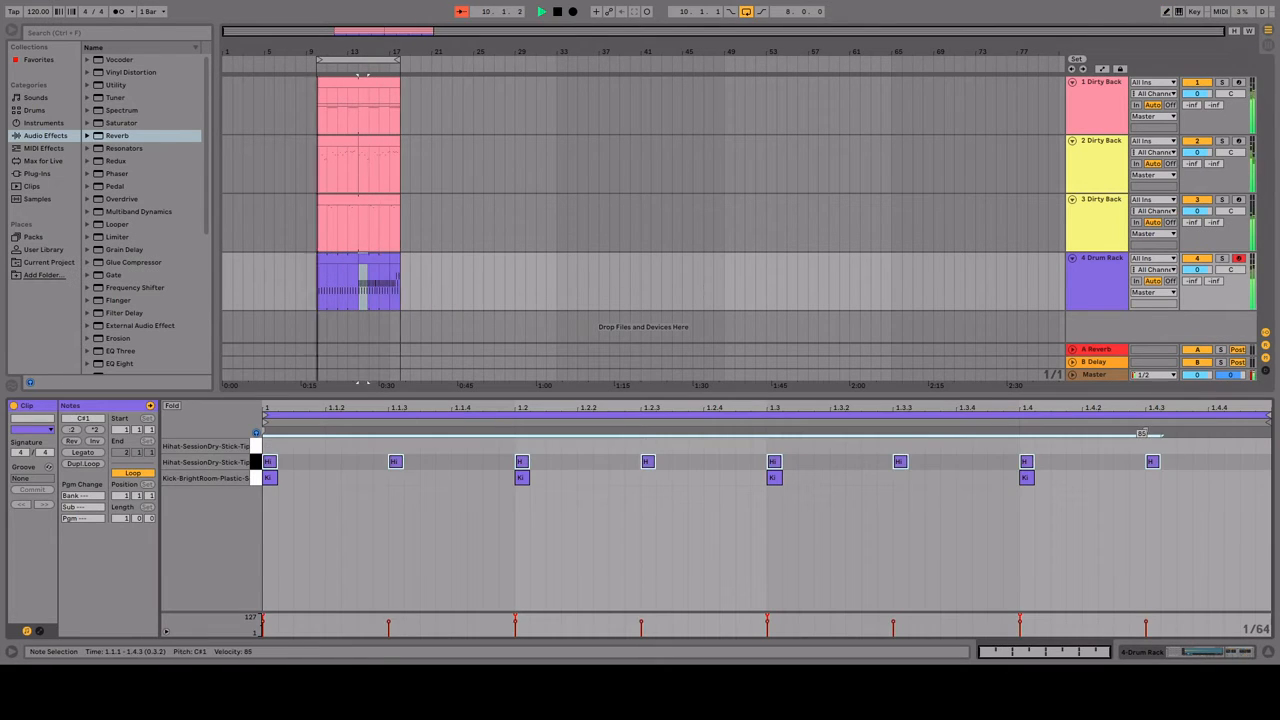
pyautogui.click(395, 259)
pyautogui.press('space')
# Step: Browse the bass sounds and load the Bass2 Soft Buzz preset onto a new track 5
pyautogui.click(36, 98)
pyautogui.scroll(10, 150, 200)
pyautogui.click(135, 298)
pyautogui.scroll(-6, 135, 300)
pyautogui.click(138, 293)
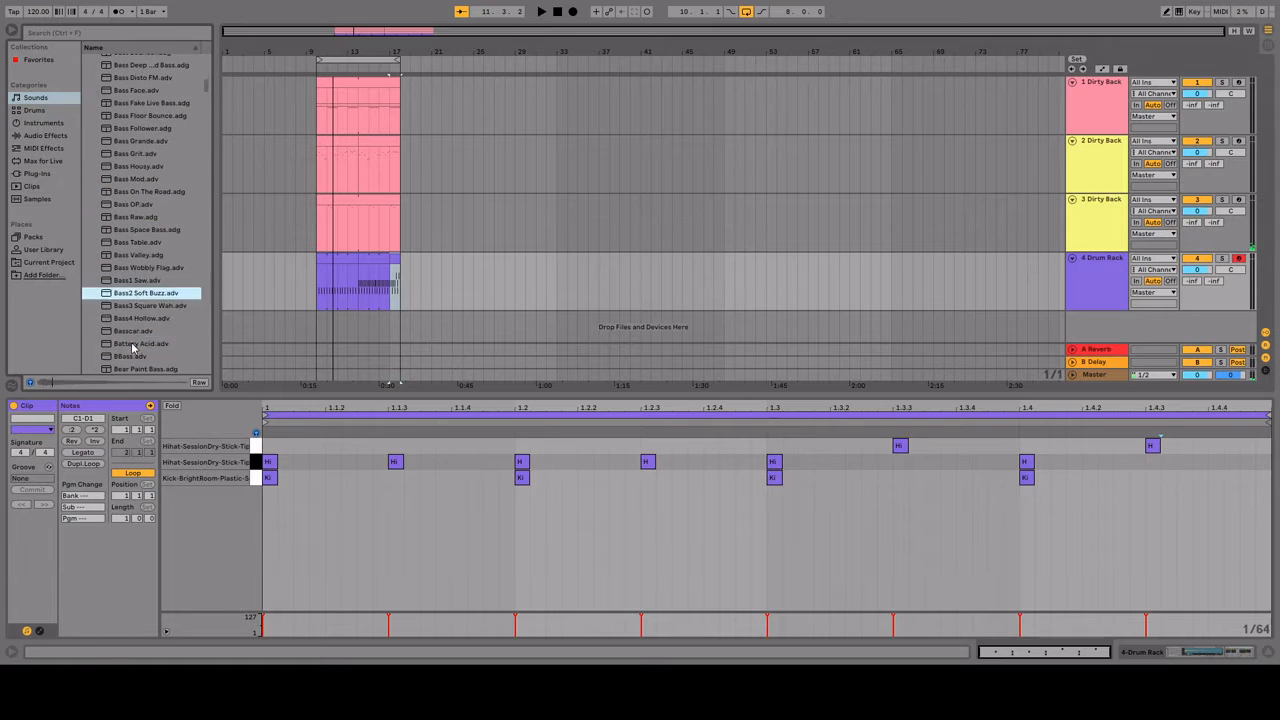
pyautogui.moveTo(138, 293); pyautogui.dragTo(1117, 308)
# Step: Copy the track 3 clip at bars 14 to 18 onto the bass track, clear its notes and fold the piano roll
pyautogui.moveTo(347, 200)
pyautogui.mouseDown()
pyautogui.moveTo(336, 325)
pyautogui.moveTo(379, 291)
pyautogui.mouseUp()
pyautogui.doubleClick(347, 315)
pyautogui.hotkey('ctrl', 'a')
pyautogui.press('Delete')
pyautogui.click(172, 406)
# Step: Try a bass note in the copied clip, narrow the note grid to 1/16 during playback and delete the trial note
pyautogui.press('b')
pyautogui.click(900, 562)
pyautogui.scroll(-2, 837, 486)
pyautogui.press('space')
pyautogui.hotkey('ctrl', '1')
pyautogui.hotkey('ctrl', '1')
pyautogui.hotkey('ctrl', '1')
pyautogui.hotkey('ctrl', '1')
pyautogui.press('Delete')
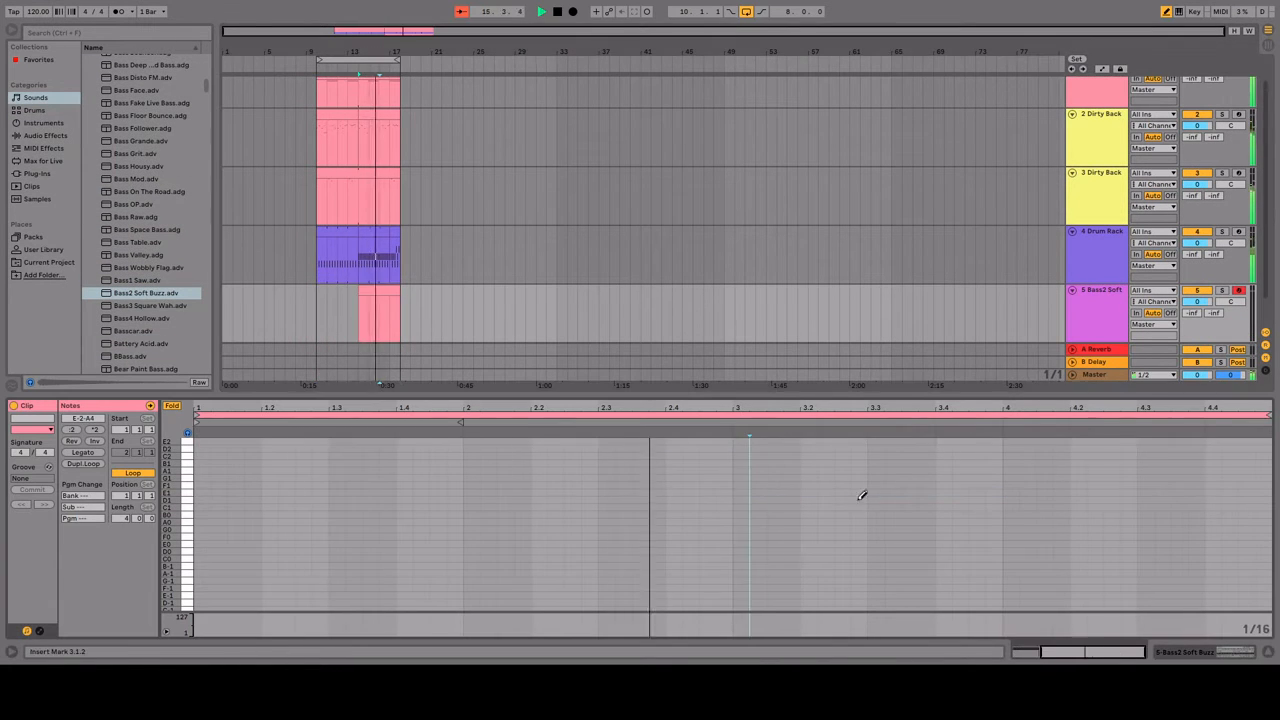
# Step: Draw eight sixteenth-long G0 notes, one on every eighth, across bar 3 of the bass clip
pyautogui.click(740, 491)
pyautogui.click(740, 491)
pyautogui.click(740, 530)
pyautogui.click(809, 530)
pyautogui.click(876, 530)
pyautogui.click(943, 530)
pyautogui.moveTo(1075, 650)
pyautogui.mouseDown()
pyautogui.moveTo(1048, 646)
pyautogui.moveTo(1067, 644)
pyautogui.mouseUp()
pyautogui.click(817, 529)
pyautogui.click(879, 529)
pyautogui.click(940, 529)
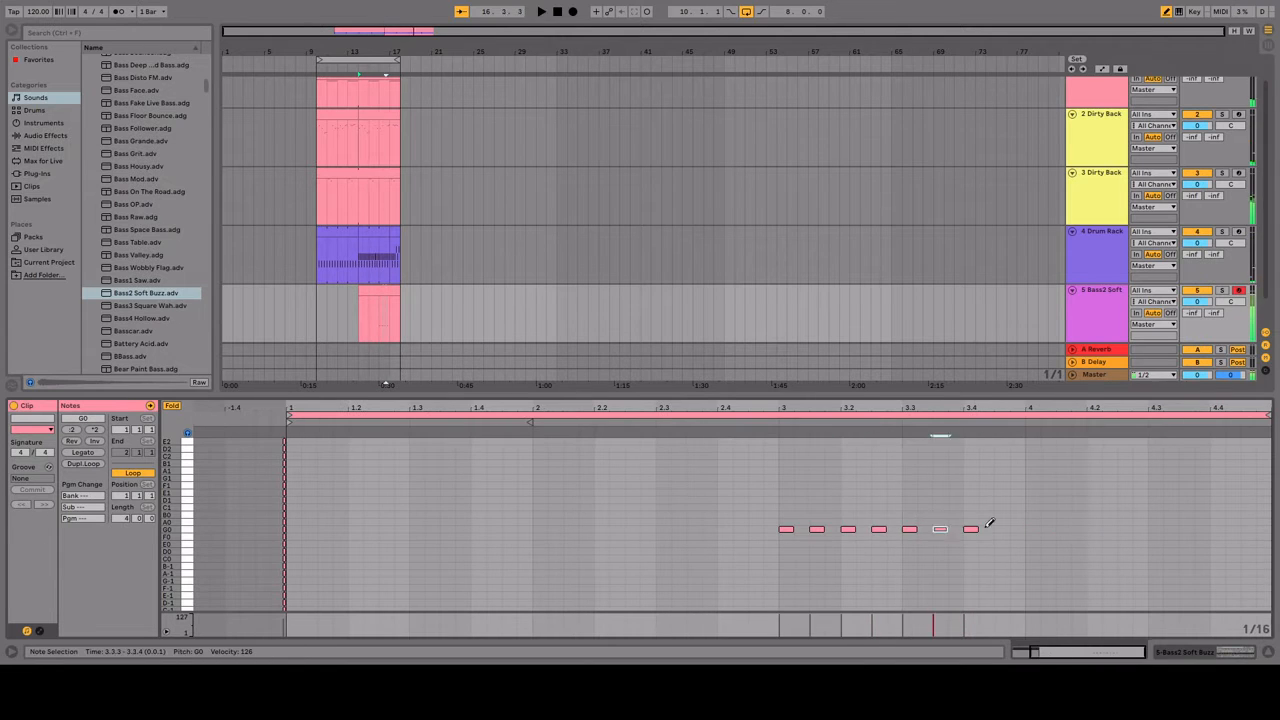
pyautogui.click(1001, 529)
# Step: Audition other bass presets, replace the track 5 instrument with BBass and play the bass clip from bar 14
pyautogui.press('space')
pyautogui.click(116, 296)
pyautogui.press('Down')
pyautogui.press('Down')
pyautogui.press('Down')
pyautogui.press('Down')
pyautogui.press('Down')
pyautogui.press('Down')
pyautogui.press('Down')
pyautogui.press('Down')
pyautogui.press('Down')
pyautogui.doubleClick(116, 292)
pyautogui.doubleClick(379, 291)
pyautogui.press('space')
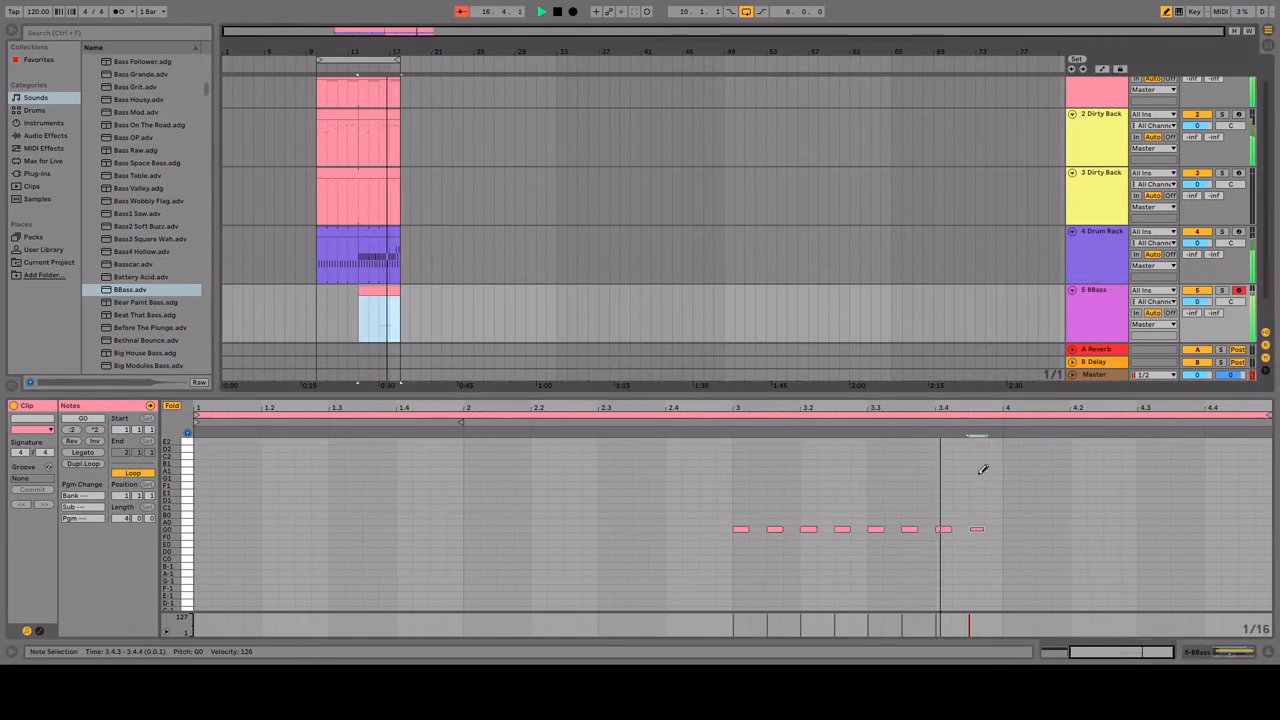
# Step: Draw the bass line C1, C1, B0, C1, C1, B0, C1, D1 on the eighths of bar 4 in the bass clip
pyautogui.click(1009, 507)
pyautogui.click(1042, 507)
pyautogui.click(1077, 515)
pyautogui.click(1111, 507)
pyautogui.click(1145, 507)
pyautogui.hscroll(5, 660, 463)
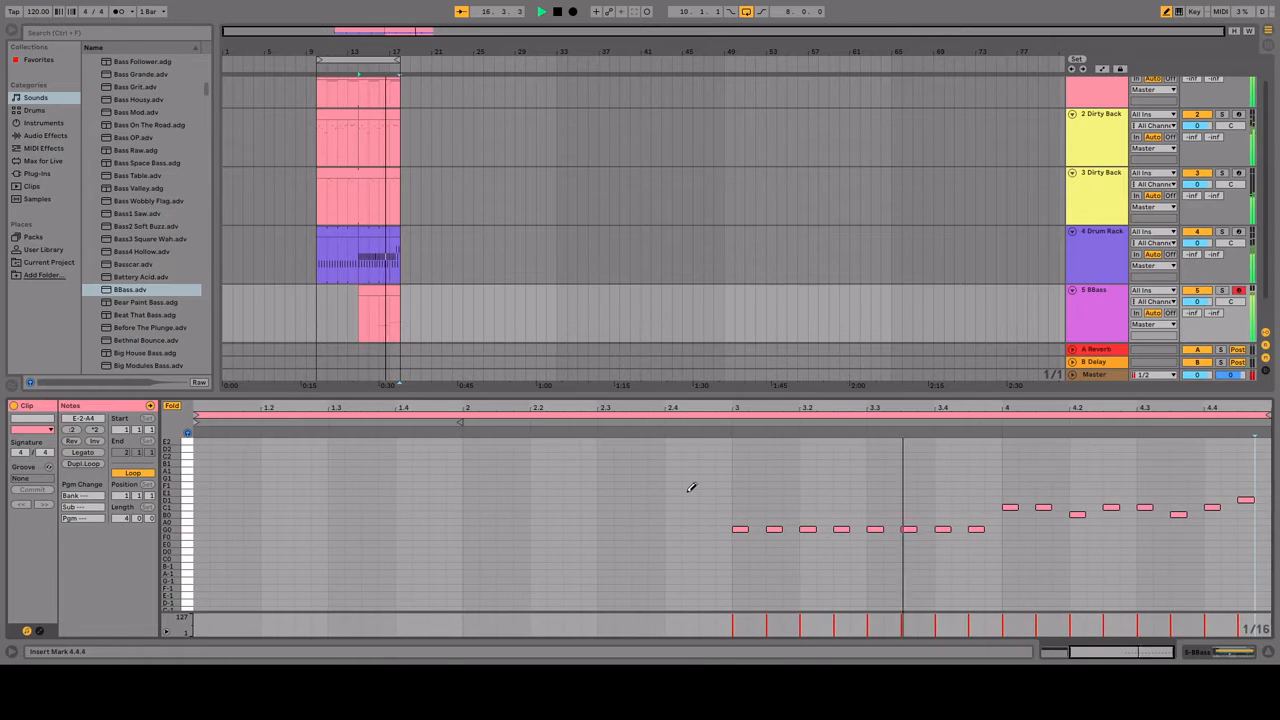
# Step: Stop playback, copy the track 1 chord clips to bars 18 to 26 and clear the chord notes from the copies
pyautogui.press('space')
pyautogui.doubleClick(404, 292)
pyautogui.scroll(1, 406, 200)
pyautogui.doubleClick(409, 86)
pyautogui.moveTo(334, 83); pyautogui.dragTo(419, 92)
pyautogui.doubleClick(420, 82)
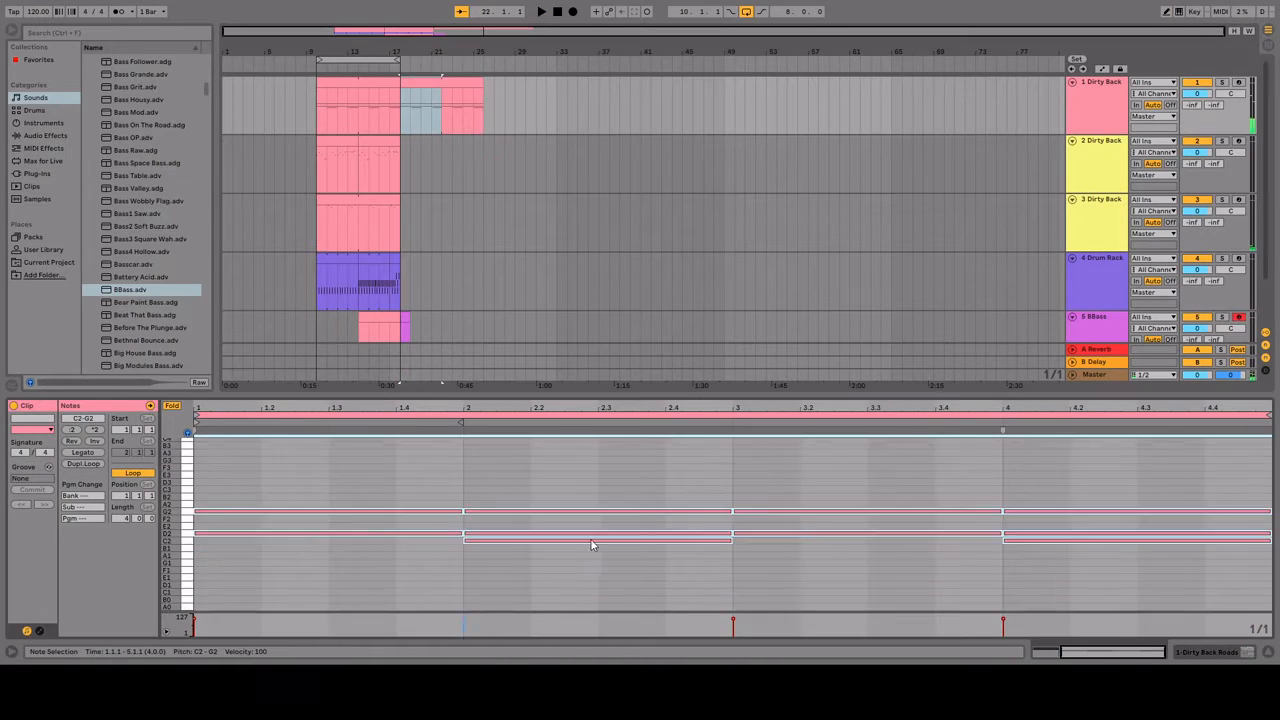
pyautogui.press('b')
pyautogui.hotkey('ctrl', 'a')
pyautogui.press('Delete')
# Step: Play the arrangement from bar 10 and listen through all five tracks
pyautogui.click(320, 284)
pyautogui.scroll(-1, 586, 332)
pyautogui.scroll(-2, 586, 331)
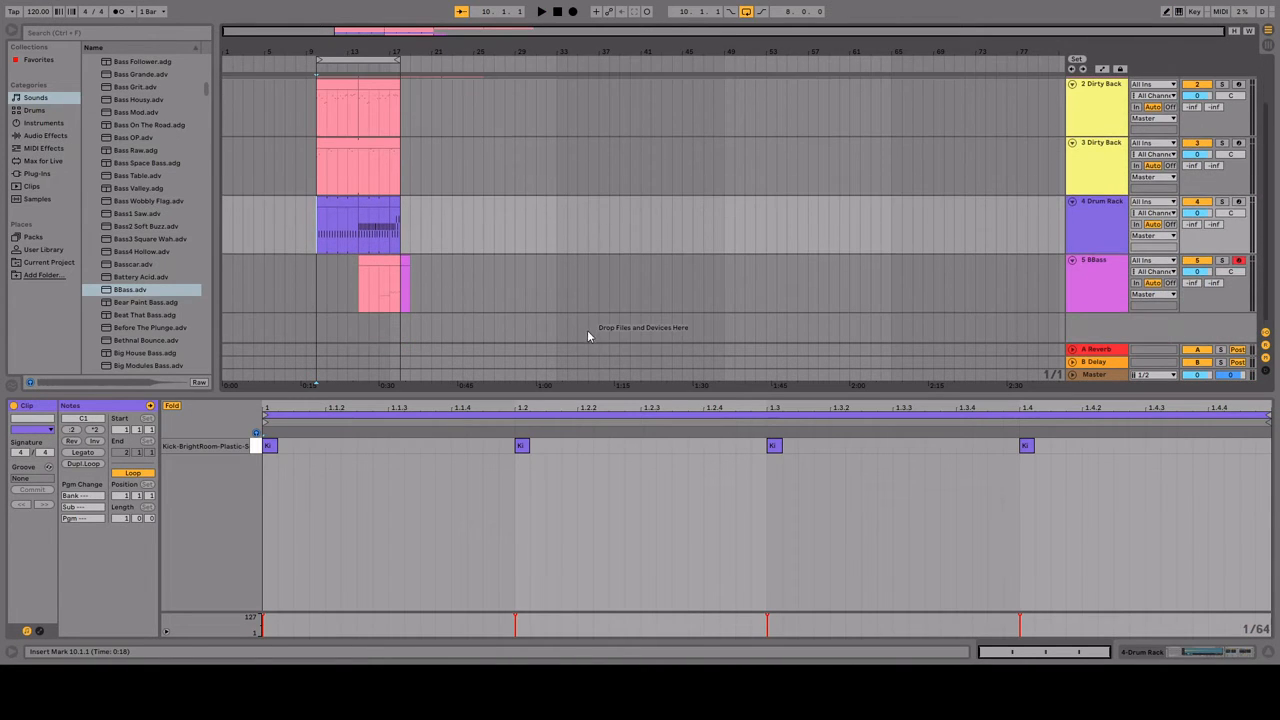
pyautogui.scroll(1, 586, 330)
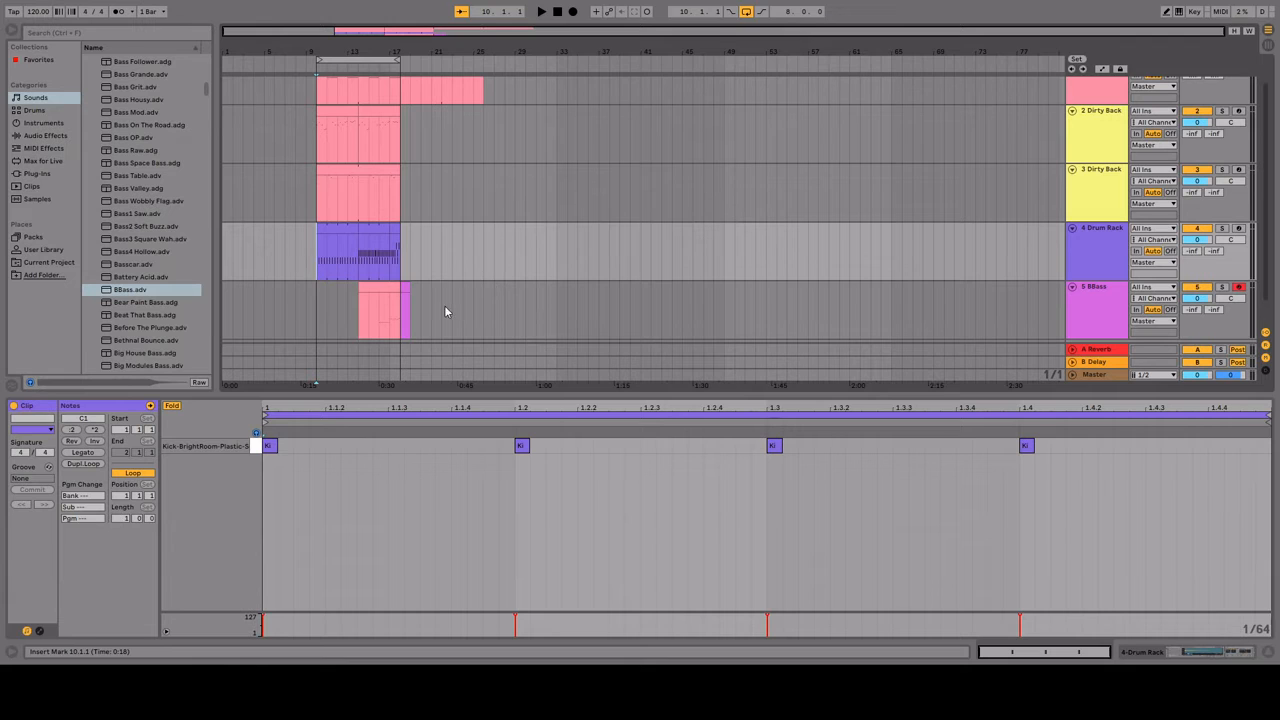
pyautogui.scroll(1, 521, 290)
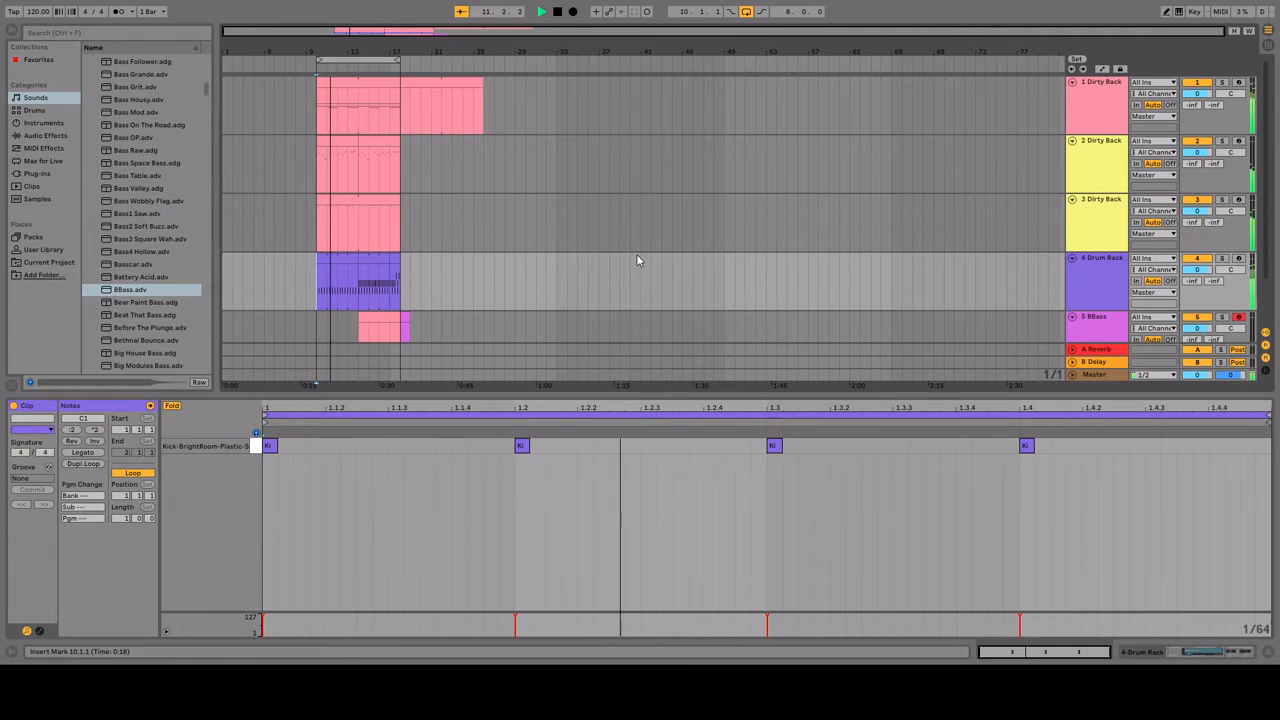
pyautogui.scroll(-2, 557, 280)
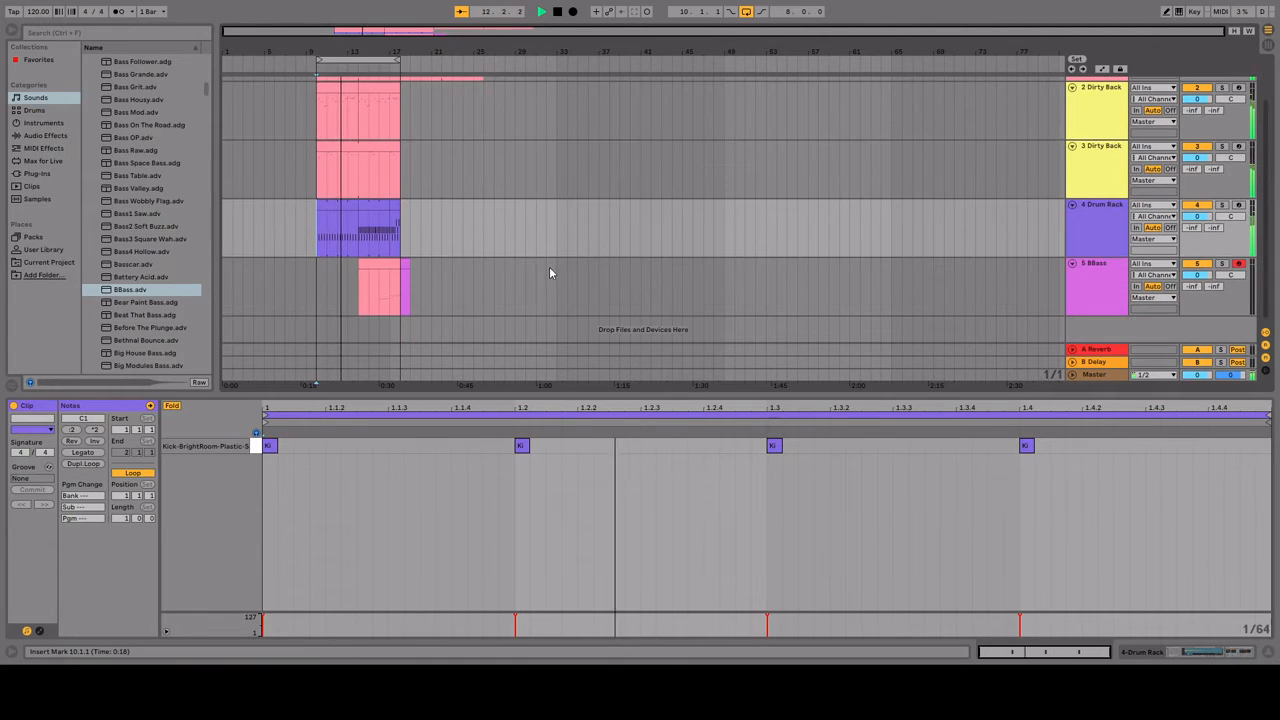
pyautogui.scroll(1, 530, 272)
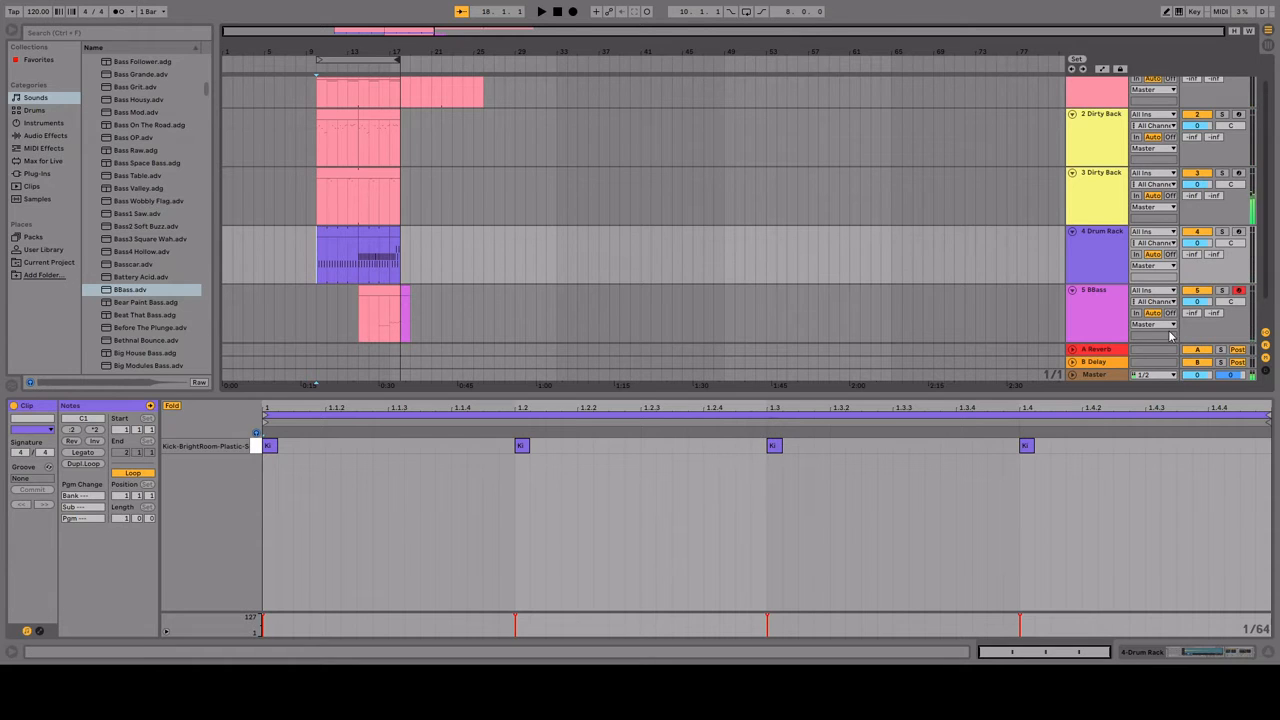
# Step: Add the Reverb audio effect to the BBass track
pyautogui.click(1091, 309)
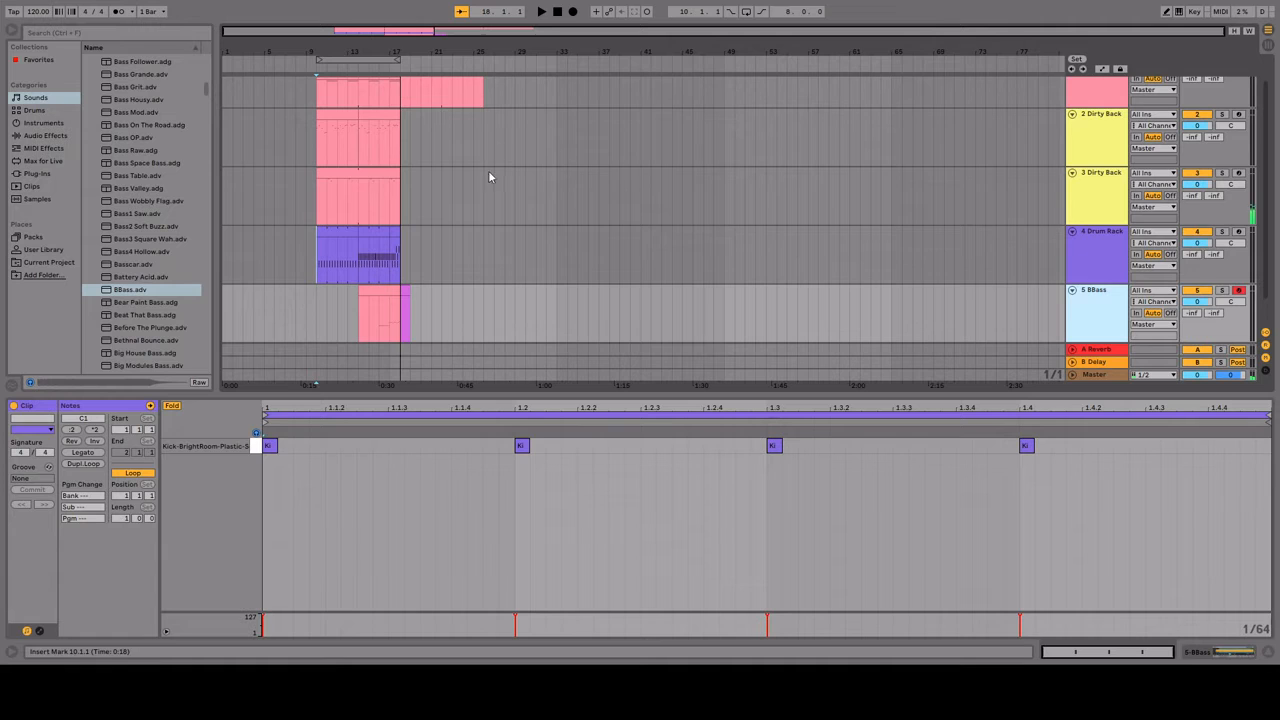
pyautogui.scroll(1, 459, 287)
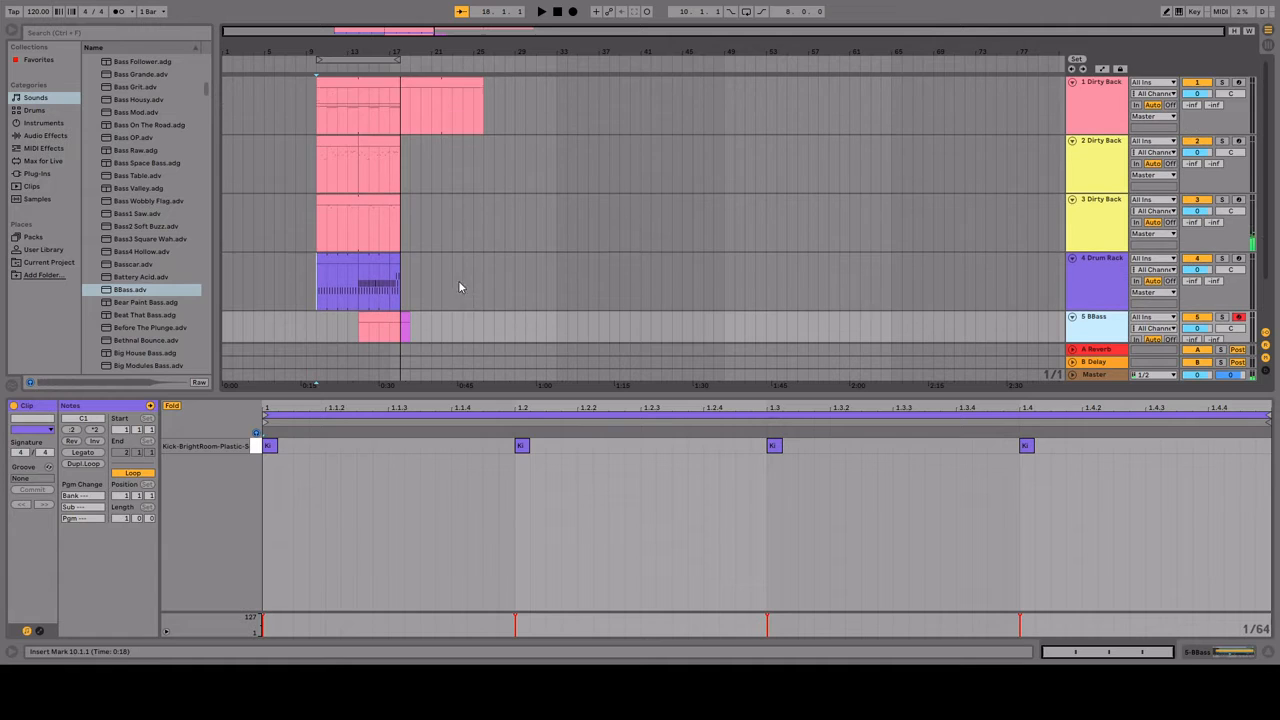
pyautogui.click(35, 136)
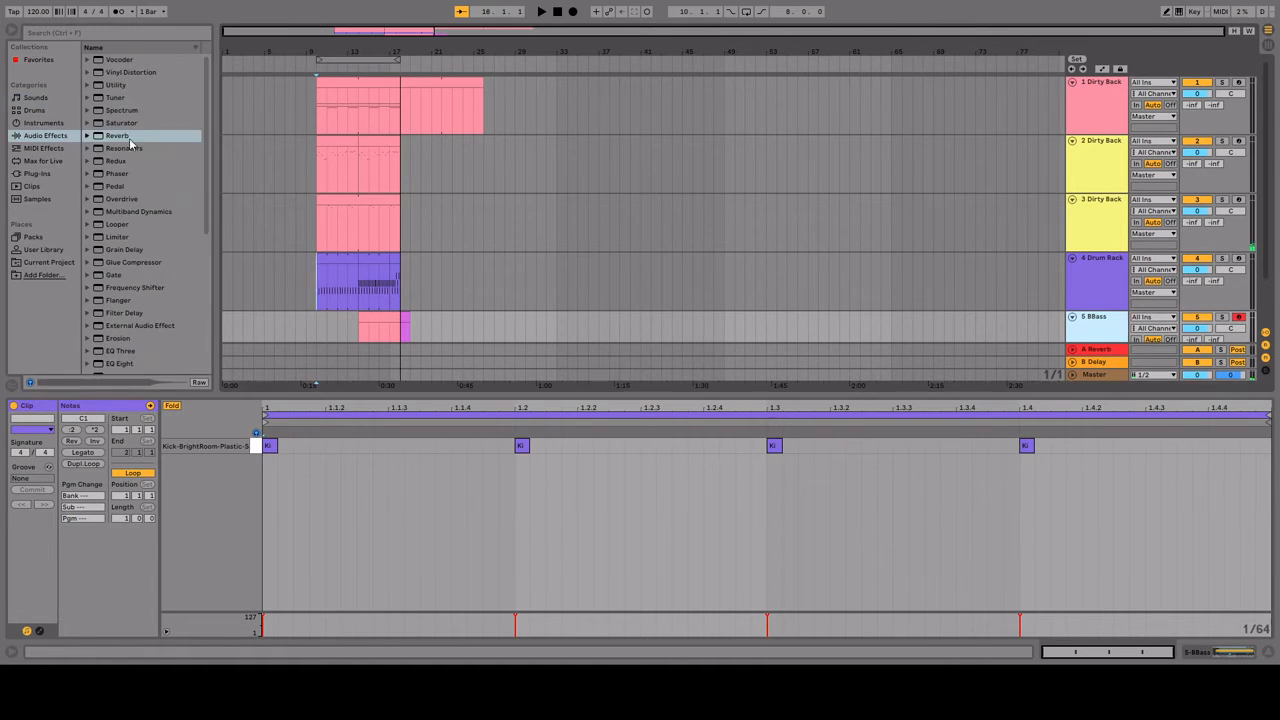
pyautogui.doubleClick(128, 137)
# Step: Show automation, lower the BBass track volume to -4.0 dB and listen from bar 16
pyautogui.click(379, 340)
pyautogui.press('space')
pyautogui.press('space')
pyautogui.press('a')
pyautogui.moveTo(359, 329); pyautogui.dragTo(359, 334)
# Step: Draw a one-bar A2 note at the start of the empty track 1 clip at bar 18 and loop playback over bars 18 to 22
pyautogui.press('space')
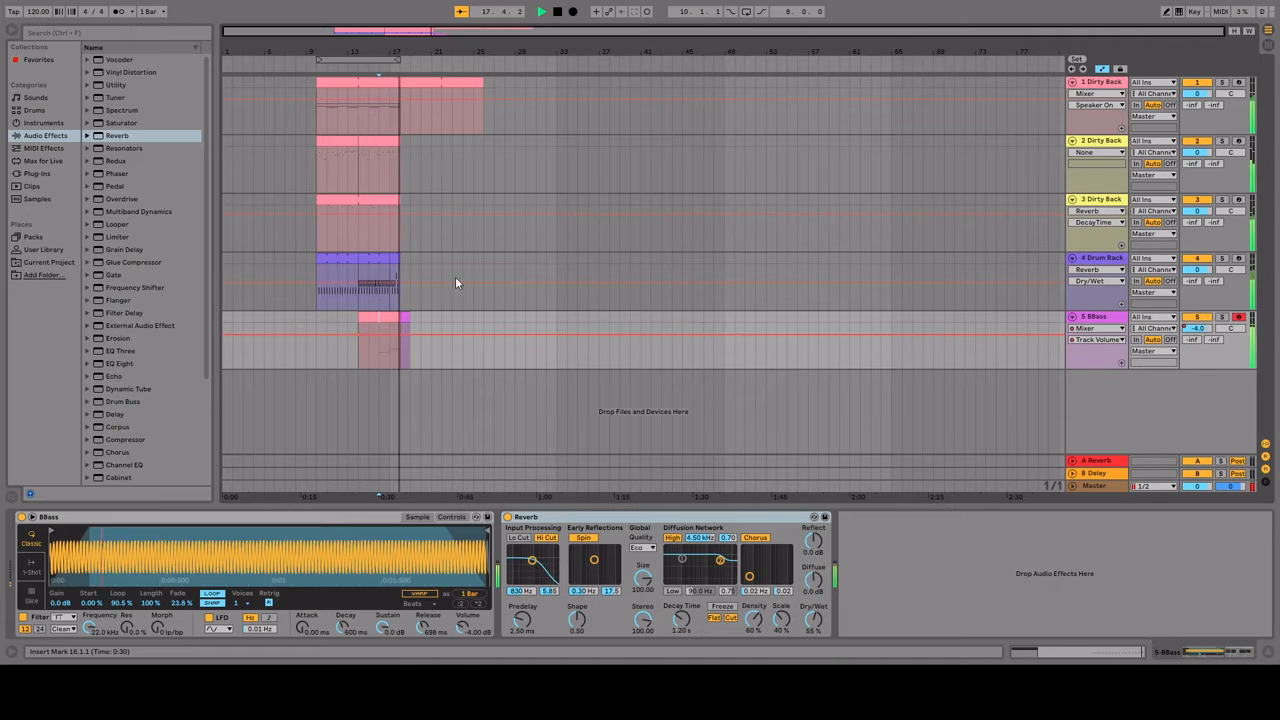
pyautogui.press('space')
pyautogui.doubleClick(441, 82)
pyautogui.press('b')
pyautogui.click(224, 505)
pyautogui.press('space')
pyautogui.press('space')
pyautogui.click(441, 82)
pyautogui.hotkey('ctrl', 'l')
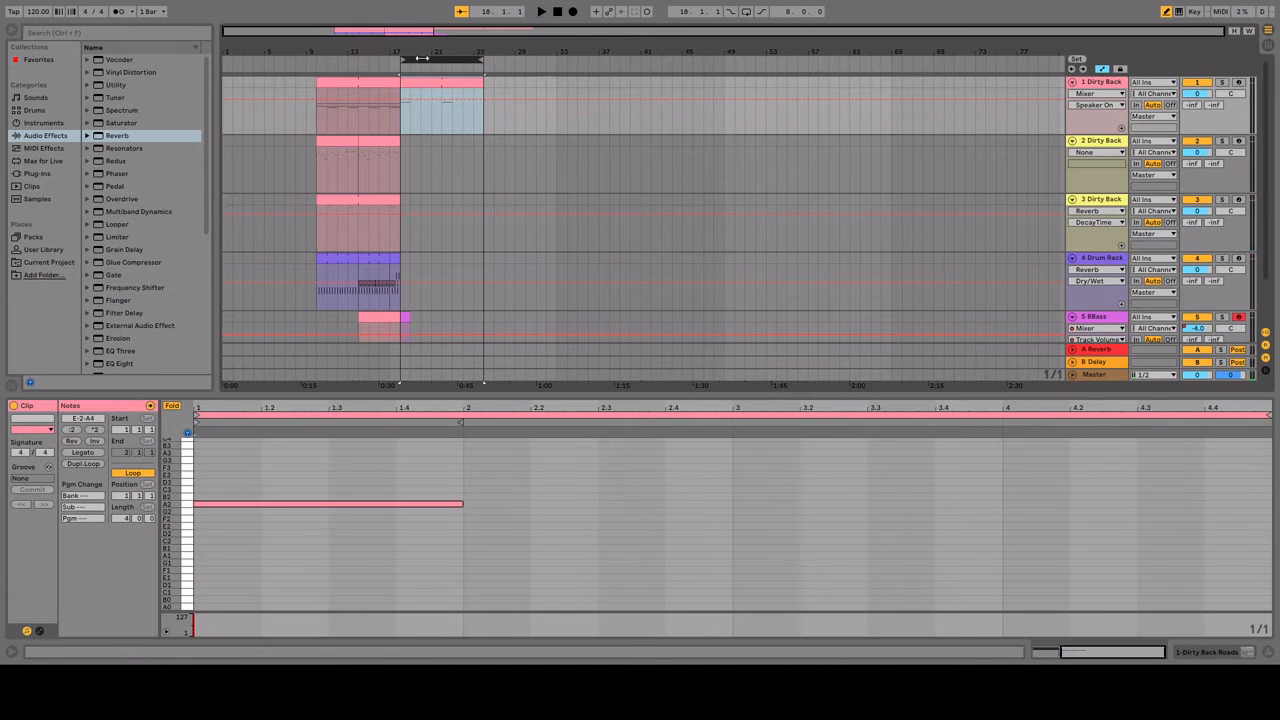
pyautogui.press('space')
pyautogui.moveTo(483, 60); pyautogui.dragTo(441, 60)
# Step: Try adding E2 and C3 to bar 1 and a C2, D2, G2 chord in bar 2 of the new track 1 clip
pyautogui.click(600, 526)
pyautogui.click(600, 541)
pyautogui.click(757, 511)
pyautogui.click(757, 533)
pyautogui.click(474, 490)
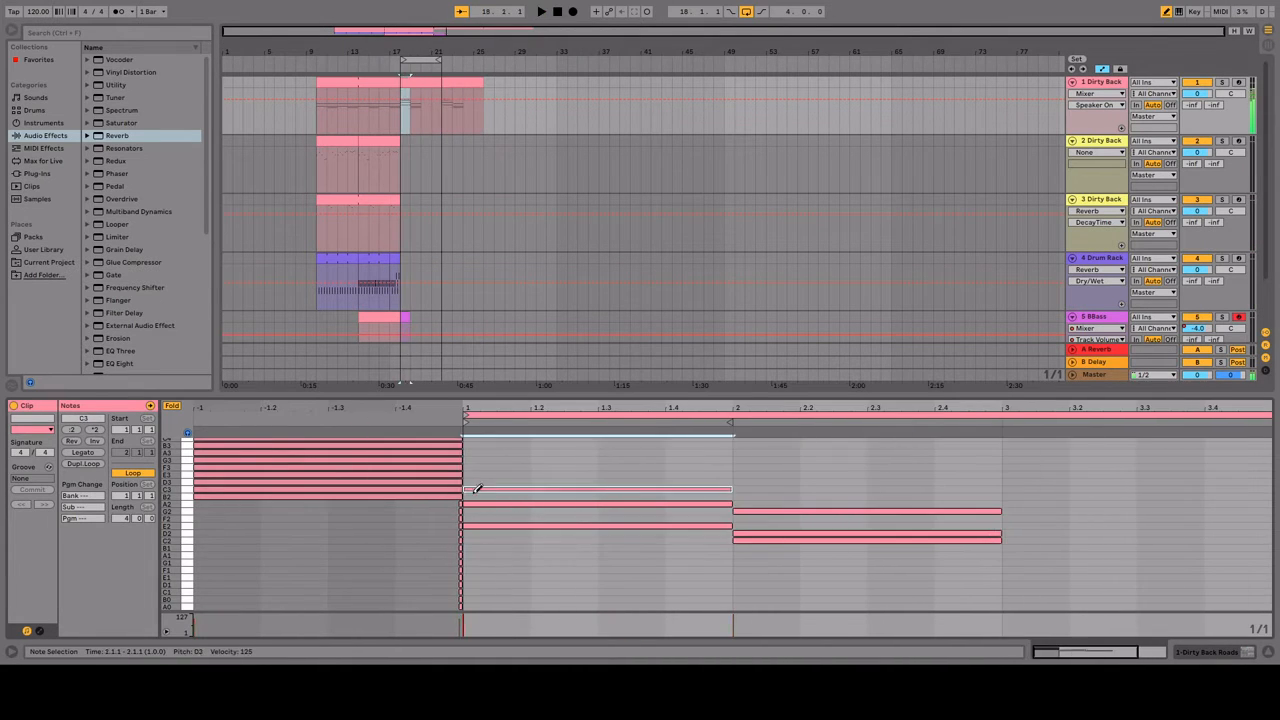
# Step: Replace the trial chords with B1 and D2 in bar 1 and B1 and E2 in bar 2, and restart playback
pyautogui.click(482, 475)
pyautogui.click(485, 548)
pyautogui.click(485, 534)
pyautogui.press('space')
pyautogui.click(743, 533)
pyautogui.click(743, 548)
pyautogui.click(743, 555)
pyautogui.click(743, 555)
pyautogui.click(743, 526)
pyautogui.click(743, 541)
pyautogui.click(745, 511)
pyautogui.press('space')
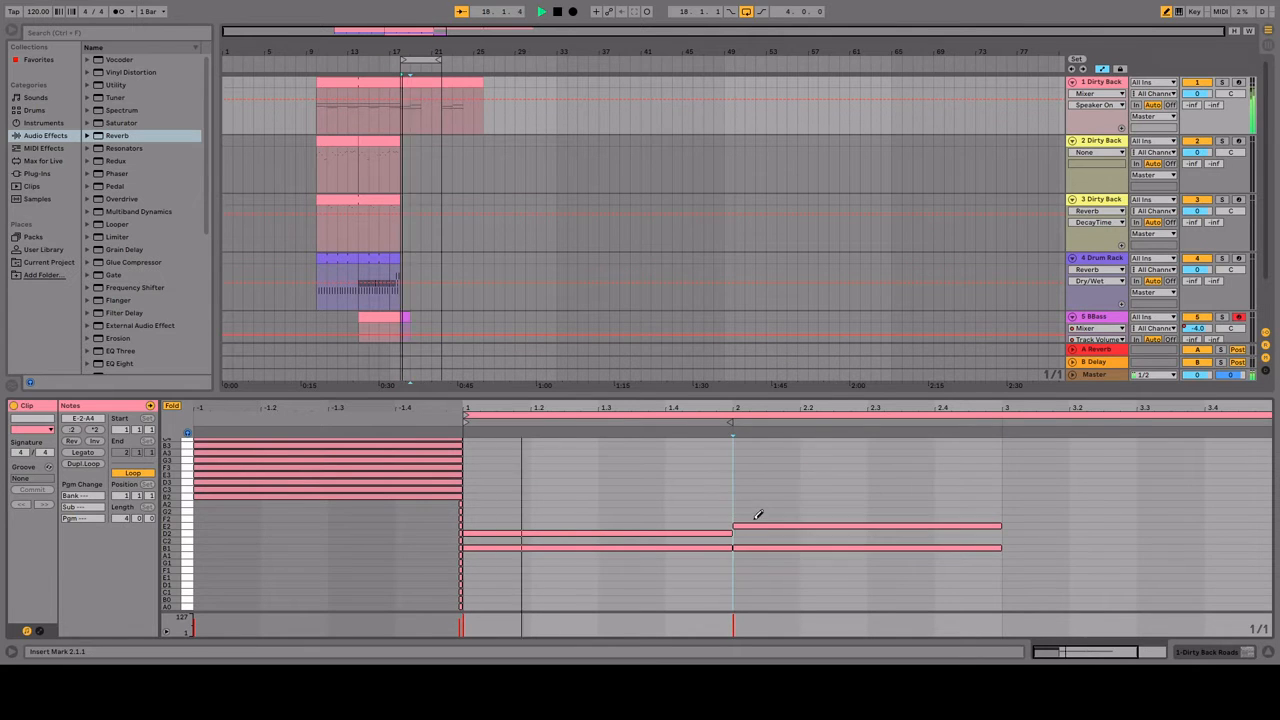
# Step: Draw F1 and A1 in bar 3 and add D2 to bar 2 of the track 1 clip
pyautogui.hscroll(3, 760, 530)
pyautogui.click(762, 570)
pyautogui.click(1013, 562)
pyautogui.click(1013, 555)
pyautogui.hscroll(-3, 760, 534)
pyautogui.click(746, 533)
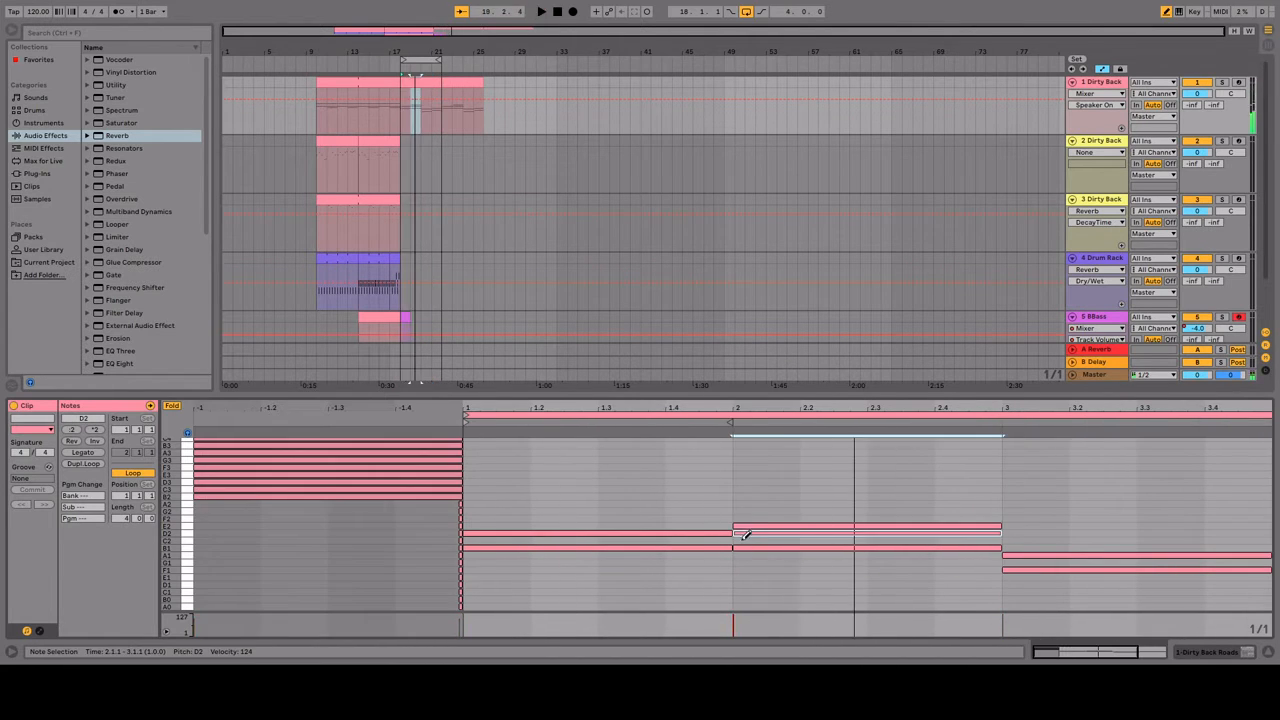
# Step: Extend the chords in the bar 18 clip of track 1 with D2 notes through its later bars
pyautogui.hscroll(3, 706, 551)
pyautogui.click(745, 533)
pyautogui.click(1013, 533)
pyautogui.hscroll(-2, 600, 531)
pyautogui.click(366, 533)
pyautogui.moveTo(366, 533); pyautogui.dragTo(1258, 533)
# Step: Narrow the grid, rework the D2 notes toward the end of the track 1 clip and audition the chords
pyautogui.hotkey('ctrl', '1')
pyautogui.hotkey('ctrl', '1')
pyautogui.scroll(-1, 1228, 532)
pyautogui.click(1228, 532)
pyautogui.press('space')
pyautogui.moveTo(345, 525); pyautogui.dragTo(1262, 543)
pyautogui.press('space')
# Step: Copy the clips in bars 10 to 18 of tracks 1, 2 and 3 so the copies start at bar 22
pyautogui.click(337, 82)
pyautogui.keyDown('shift'); pyautogui.click(380, 82); pyautogui.keyUp('shift')
pyautogui.hotkey('ctrl', 'c')
pyautogui.click(442, 112)
pyautogui.hotkey('ctrl', 'v')
pyautogui.moveTo(350, 139); pyautogui.dragTo(476, 139)
pyautogui.moveTo(331, 200); pyautogui.dragTo(457, 200)
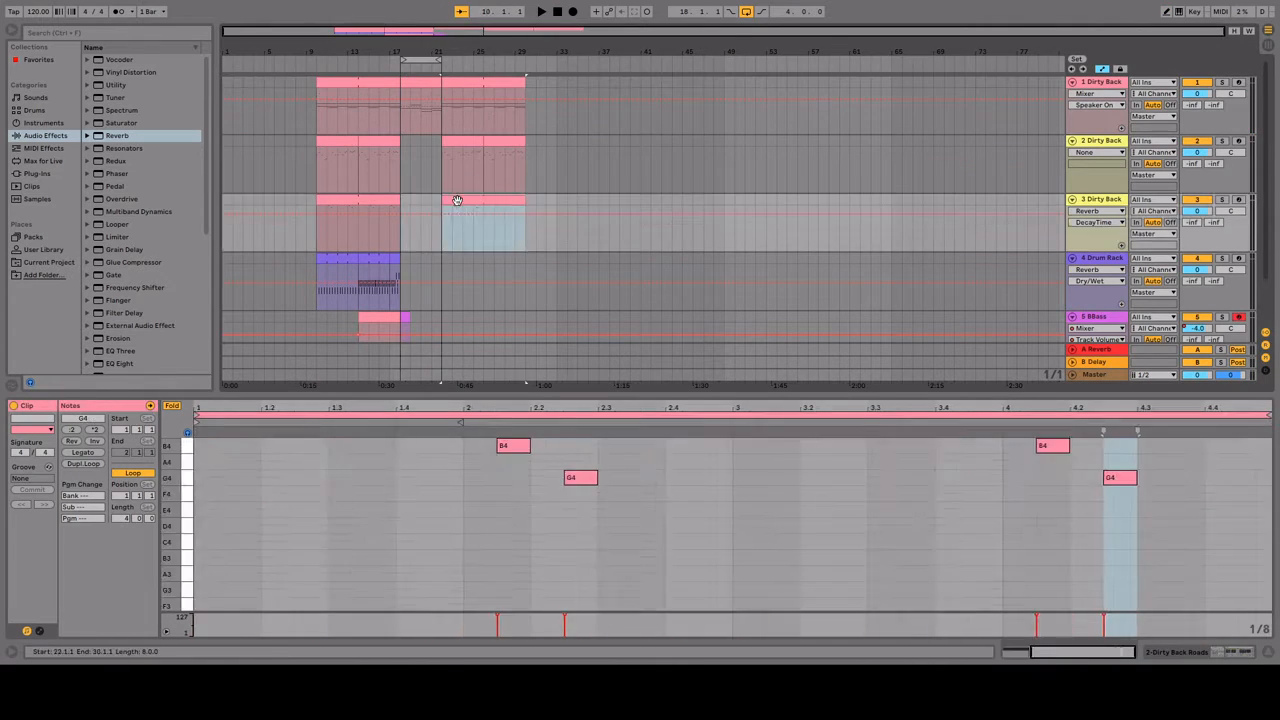
# Step: Copy the drum clips to bar 22, fill bars 18 to 22 with drums as well, and start playback
pyautogui.click(371, 260)
pyautogui.moveTo(371, 260); pyautogui.dragTo(455, 261)
pyautogui.moveTo(395, 260); pyautogui.dragTo(436, 258)
pyautogui.keyDown('shift'); pyautogui.click(462, 262); pyautogui.keyUp('shift')
pyautogui.hotkey('ctrl', 'd')
pyautogui.scroll(-1, 431, 217)
pyautogui.scroll(1, 431, 217)
pyautogui.click(376, 141)
pyautogui.press('space')
# Step: Program the drum clip at bar 18 with kicks on all four beats, off-beat hi-hats and extra hits on beats 3 and 4
pyautogui.doubleClick(406, 279)
pyautogui.press('b')
pyautogui.click(270, 478)
pyautogui.click(774, 478)
pyautogui.press('space')
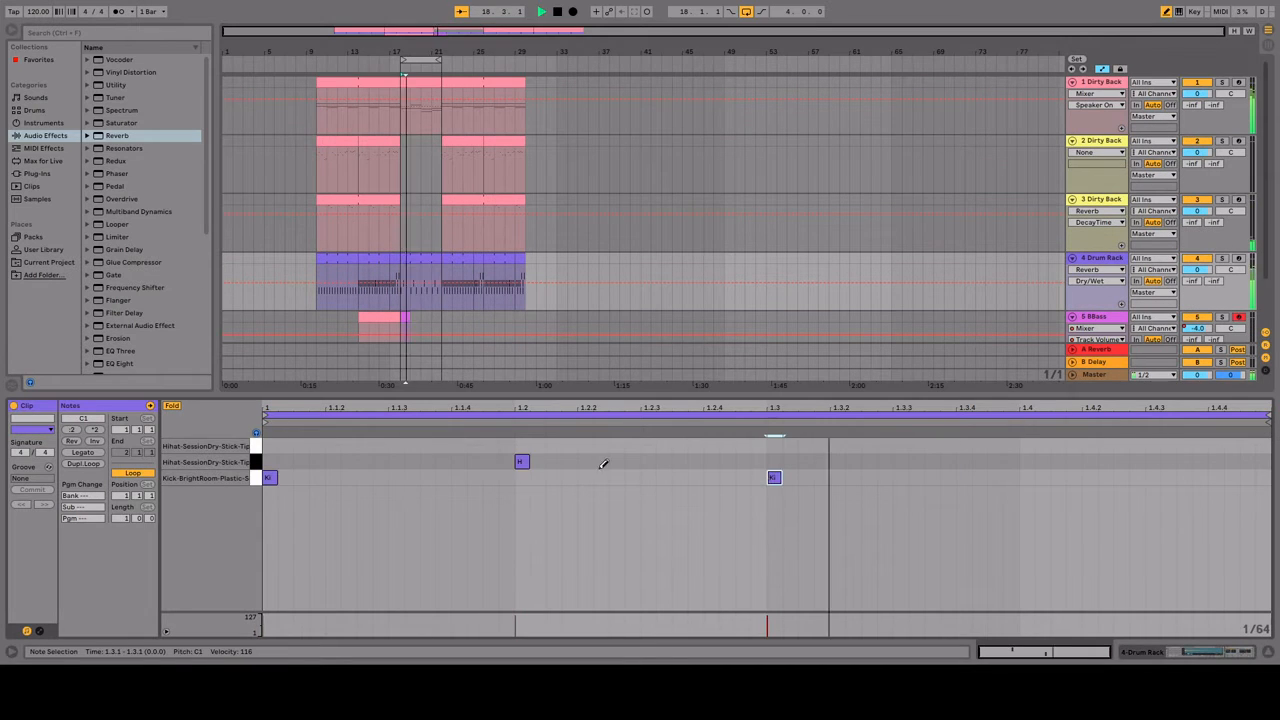
pyautogui.click(396, 462)
pyautogui.click(900, 462)
pyautogui.click(774, 446)
pyautogui.click(1026, 446)
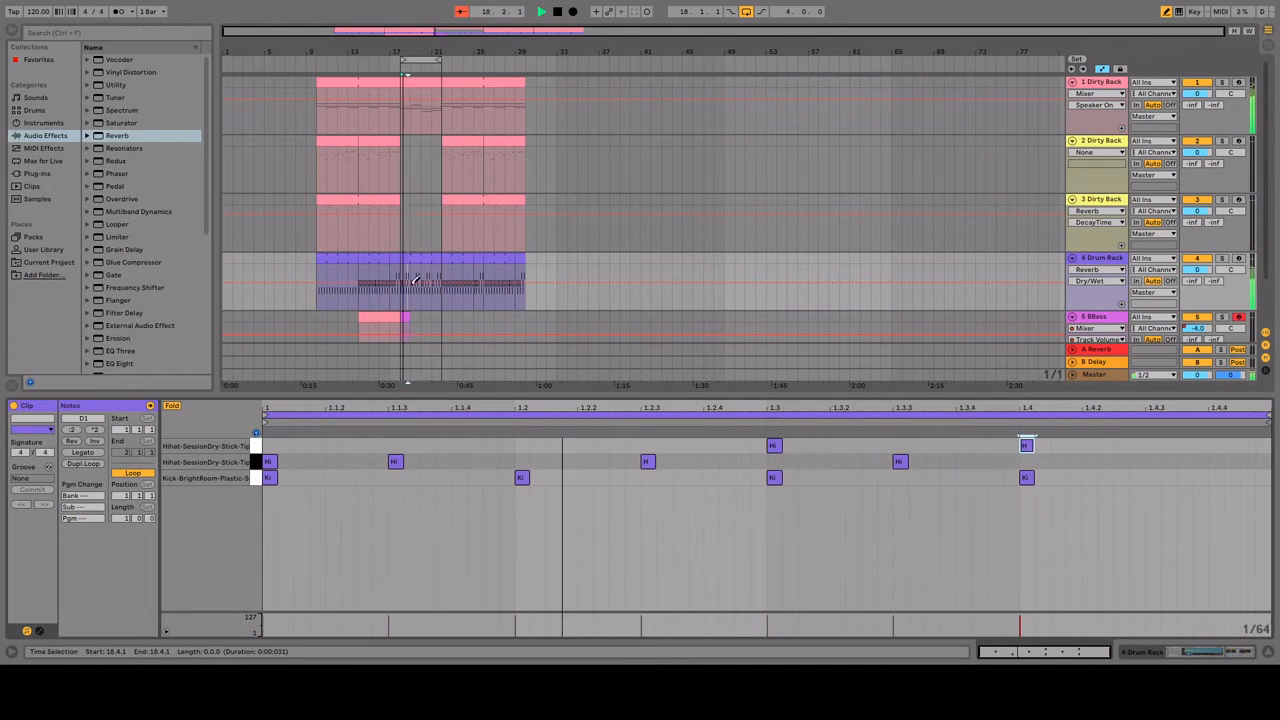
# Step: Duplicate the bar 14 clip of track 2 into bars 18 to 22 and clear its melody notes
pyautogui.doubleClick(405, 168)
pyautogui.click(368, 141)
pyautogui.hotkey('ctrl', 'd')
pyautogui.press('b')
pyautogui.moveTo(206, 449); pyautogui.dragTo(1214, 574)
pyautogui.press('Delete')
# Step: Draw an eighth-note melody of A2 and B2 in bar 1 of the track 2 clip, with C3 notes opening bar 2
pyautogui.press('b')
pyautogui.click(422, 544)
pyautogui.click(477, 551)
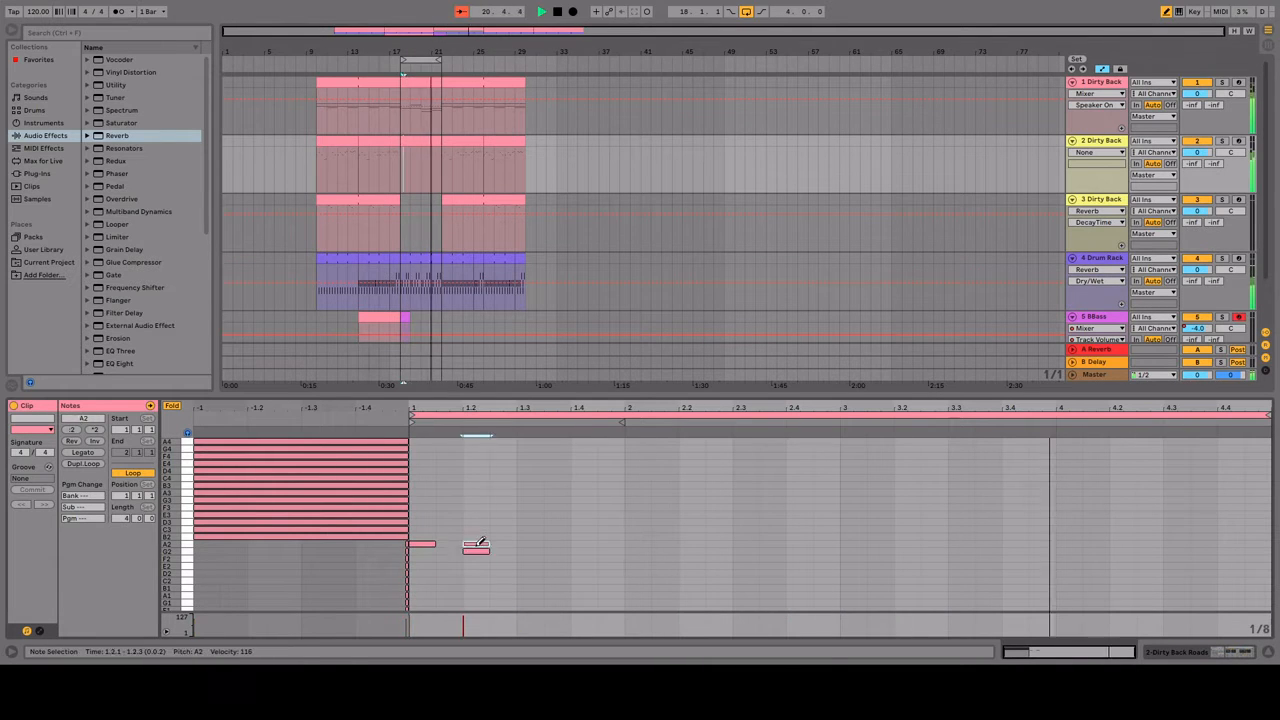
pyautogui.click(477, 544)
pyautogui.click(530, 544)
pyautogui.click(584, 537)
pyautogui.click(503, 530)
pyautogui.click(503, 537)
pyautogui.click(557, 544)
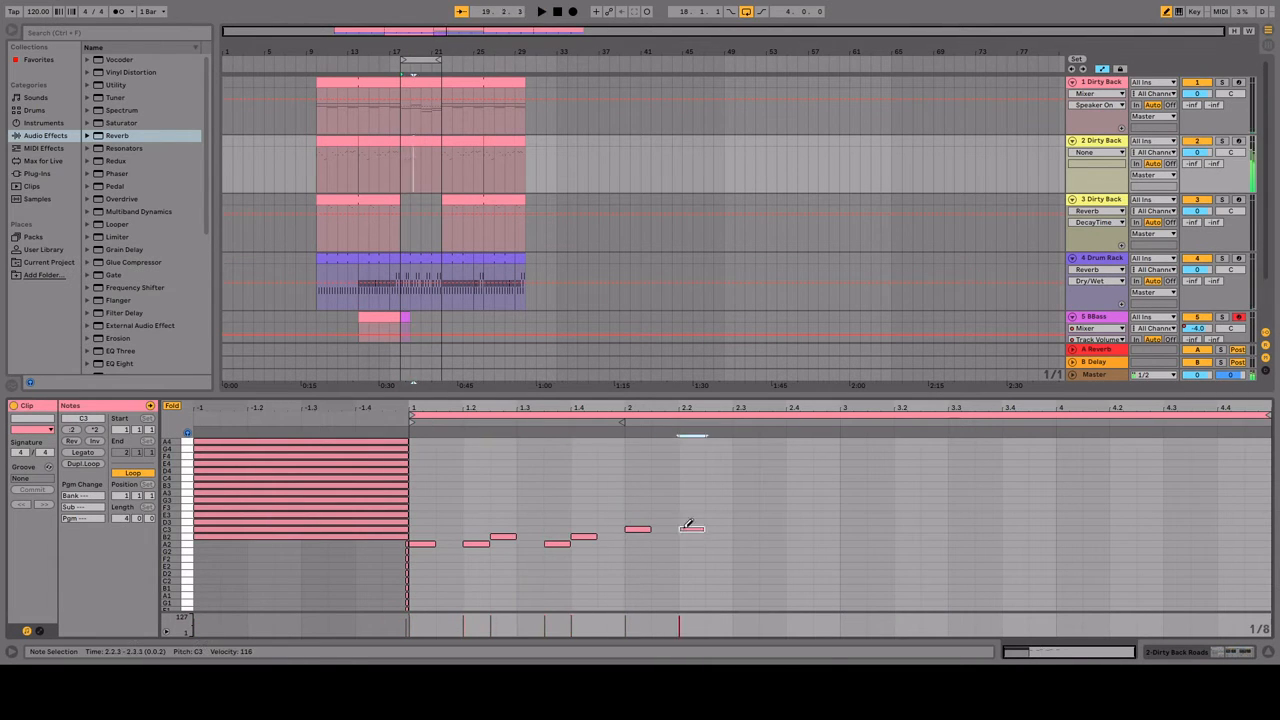
# Step: Continue the track 2 melody with B2, A2, A2 and G2 in bar 2, and A2 and G2 opening bar 3
pyautogui.click(719, 537)
pyautogui.click(745, 530)
pyautogui.click(772, 544)
pyautogui.click(799, 544)
pyautogui.click(826, 551)
pyautogui.click(853, 544)
pyautogui.click(880, 551)
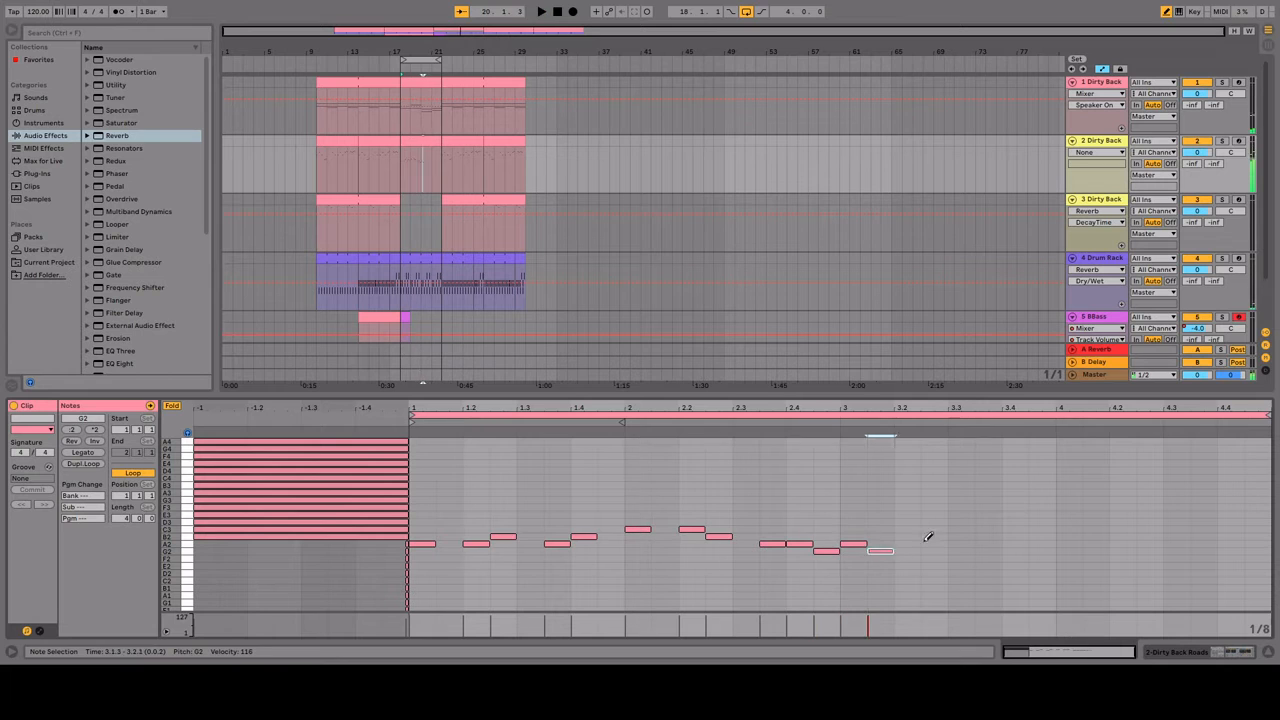
# Step: Finish the track 2 melody with A2 and G2 notes through bars 3 and 4, ending on B2
pyautogui.click(907, 544)
pyautogui.click(1123, 544)
pyautogui.click(1177, 544)
pyautogui.click(1204, 537)
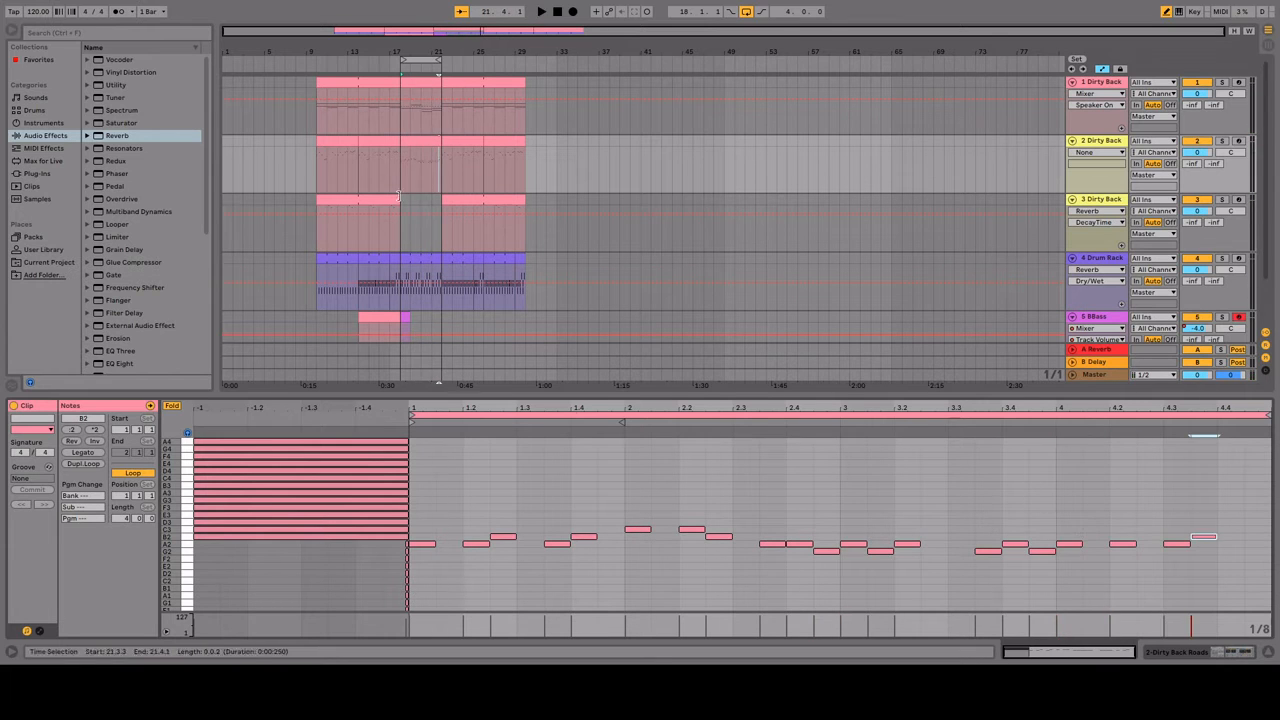
# Step: Copy the bar 18 melody clip from track 2 to track 3 and transpose its notes up two octaves
pyautogui.moveTo(420, 141); pyautogui.dragTo(420, 200)
pyautogui.hotkey('ctrl', 'a')
pyautogui.hotkey('shift', 'Up')
pyautogui.hotkey('shift', 'Up')
# Step: Rework the track 3 clip around beat 3 of bar 3 with A4 and B4 notes
pyautogui.click(850, 462)
pyautogui.click(884, 462)
pyautogui.click(850, 478)
pyautogui.click(884, 494)
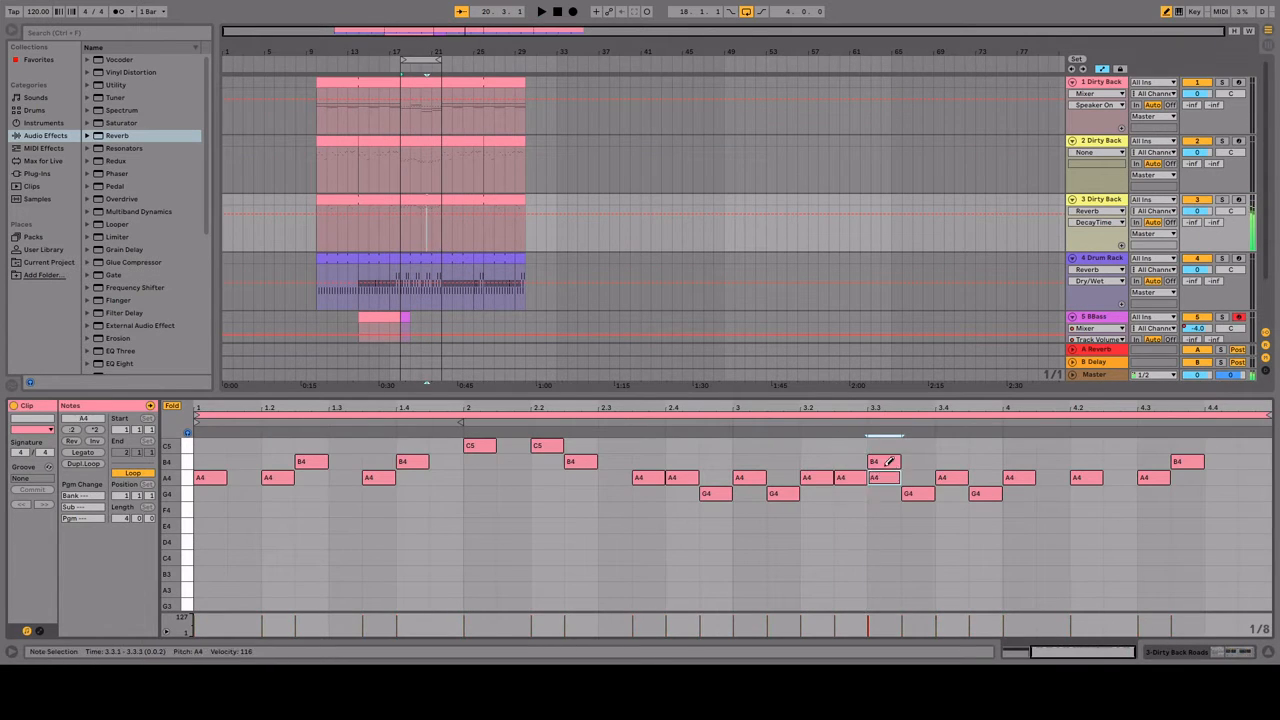
pyautogui.click(884, 478)
# Step: Delete the track 3 notes from bar 1 through beat 2 of bar 3 and reapply the note fold
pyautogui.press('b')
pyautogui.moveTo(820, 510); pyautogui.dragTo(188, 441)
pyautogui.press('Delete')
pyautogui.hscroll(-3, 826, 477)
pyautogui.press('b')
pyautogui.click(172, 406)
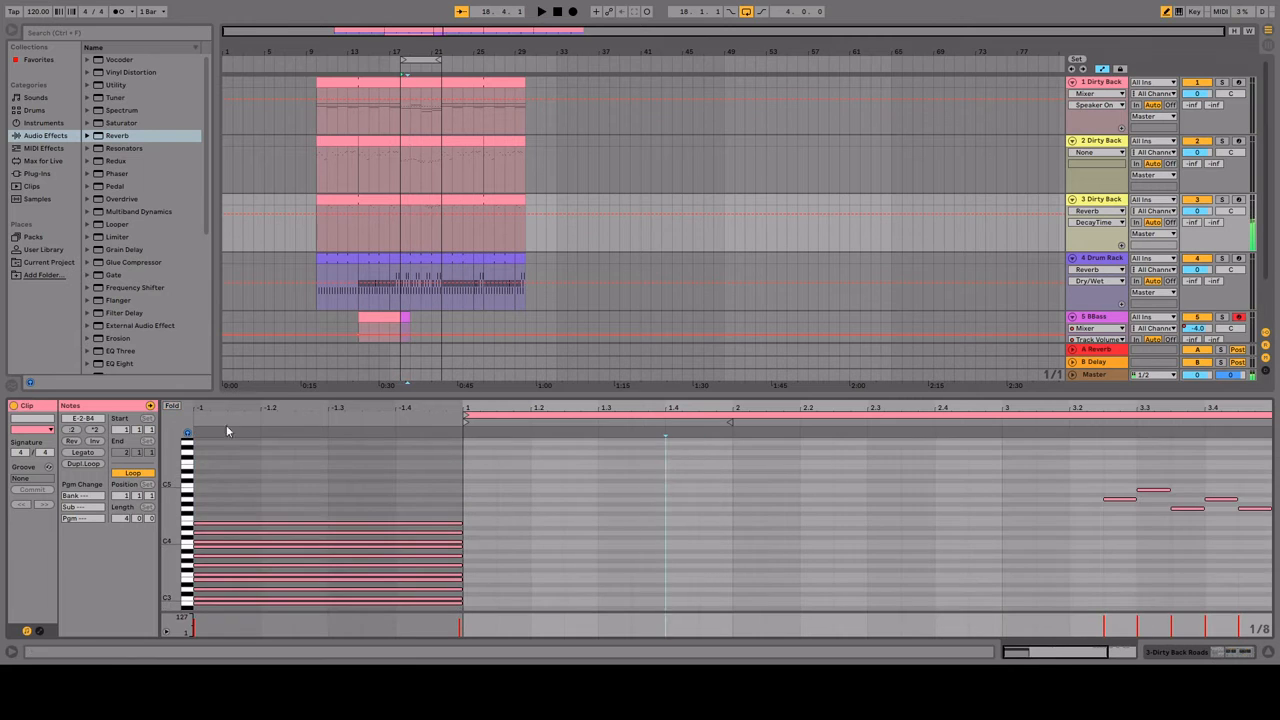
pyautogui.click(172, 406)
# Step: Add E4 at the end of bar 1 and D4 at the end of bar 2, and alternate A4 and B4 in bar 3 of the track 3 clip
pyautogui.press('space')
pyautogui.click(712, 495)
pyautogui.click(851, 510)
pyautogui.click(917, 478)
pyautogui.click(946, 462)
pyautogui.click(917, 462)
pyautogui.click(950, 446)
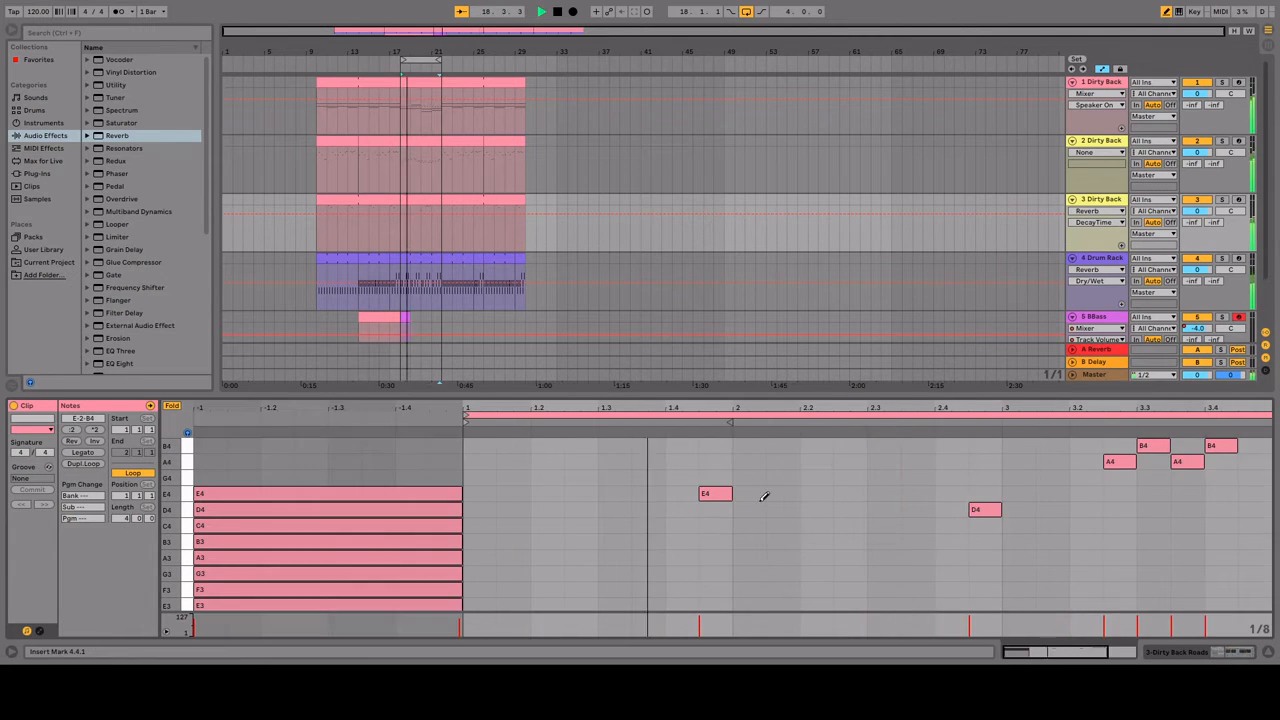
# Step: Rework the closing notes of the track 3 clip and play back the section
pyautogui.hscroll(3, 800, 505)
pyautogui.press('space')
pyautogui.click(1190, 446)
pyautogui.click(1190, 446)
pyautogui.scroll(-2, 1160, 530)
pyautogui.click(1120, 566)
pyautogui.press('space')
pyautogui.hscroll(-3, 1100, 550)
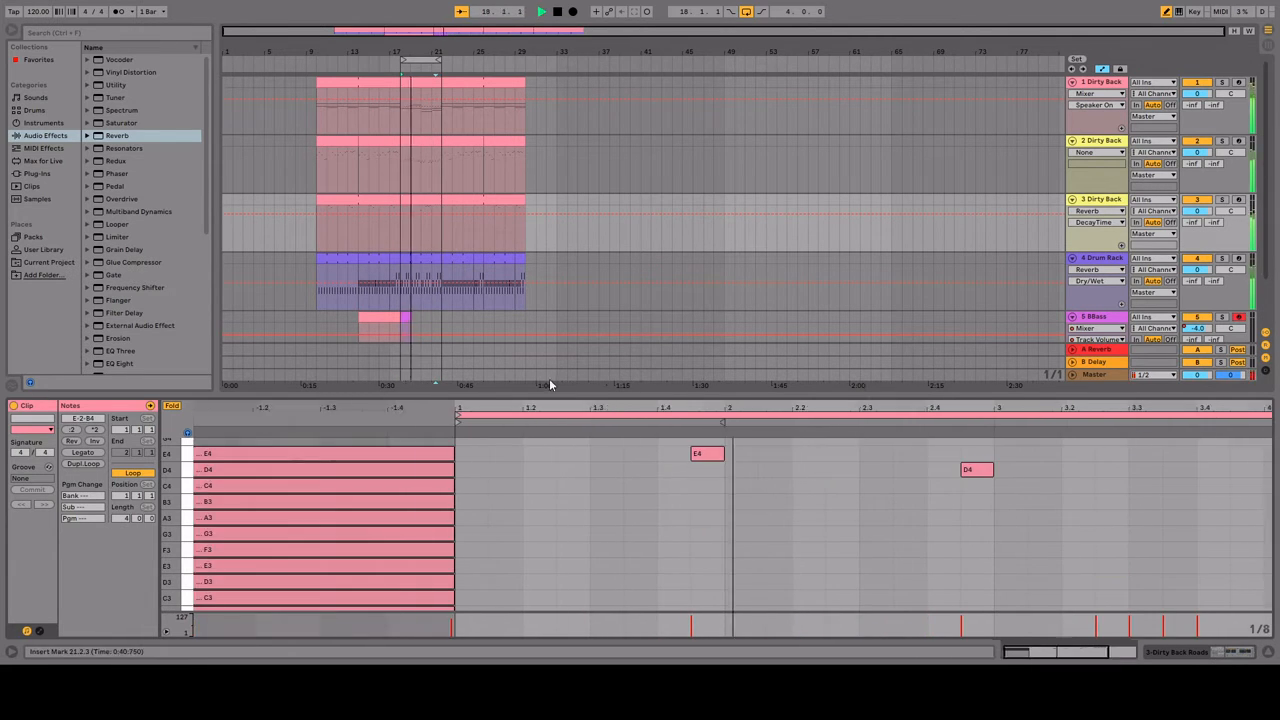
pyautogui.press('space')
# Step: Duplicate the bar 14 clip of the BBass track into bars 18 to 22 and clear its notes
pyautogui.scroll(-2, 400, 271)
pyautogui.click(380, 264)
pyautogui.hotkey('ctrl', 'd')
pyautogui.press('b')
pyautogui.doubleClick(736, 458)
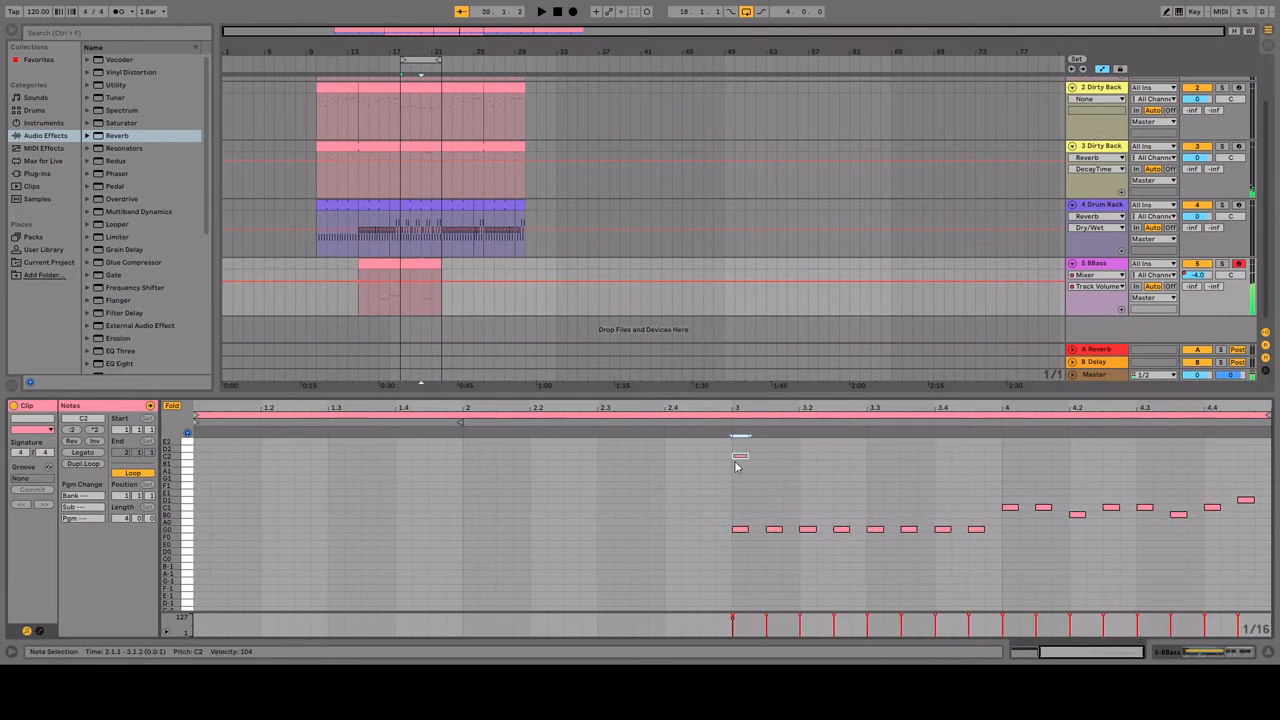
pyautogui.hotkey('ctrl', 'a')
pyautogui.press('Delete')
# Step: Draw an eighth-note bass line of A0 and B0 in bar 1 of the BBass clip, with C1 opening bar 2
pyautogui.press('b')
pyautogui.click(202, 521)
pyautogui.click(219, 521)
pyautogui.hscroll(-3, 236, 521)
pyautogui.click(538, 521)
pyautogui.click(572, 521)
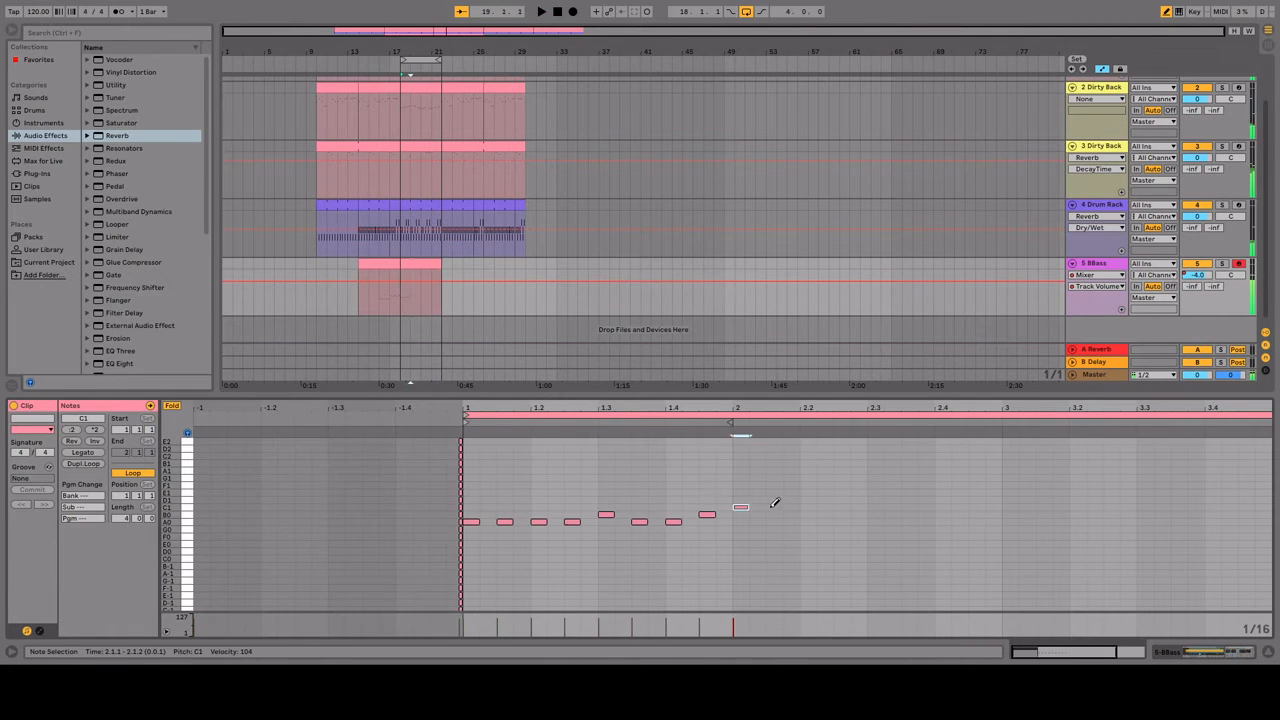
# Step: Continue the bass line by alternating A0 and G0 through bar 3, open bar 4 with A0, and play it back
pyautogui.click(1010, 521)
pyautogui.click(1044, 528)
pyautogui.click(1077, 521)
pyautogui.press('space')
pyautogui.click(875, 522)
pyautogui.click(909, 529)
pyautogui.click(943, 522)
pyautogui.click(976, 529)
pyautogui.click(1007, 522)
pyautogui.press('space')
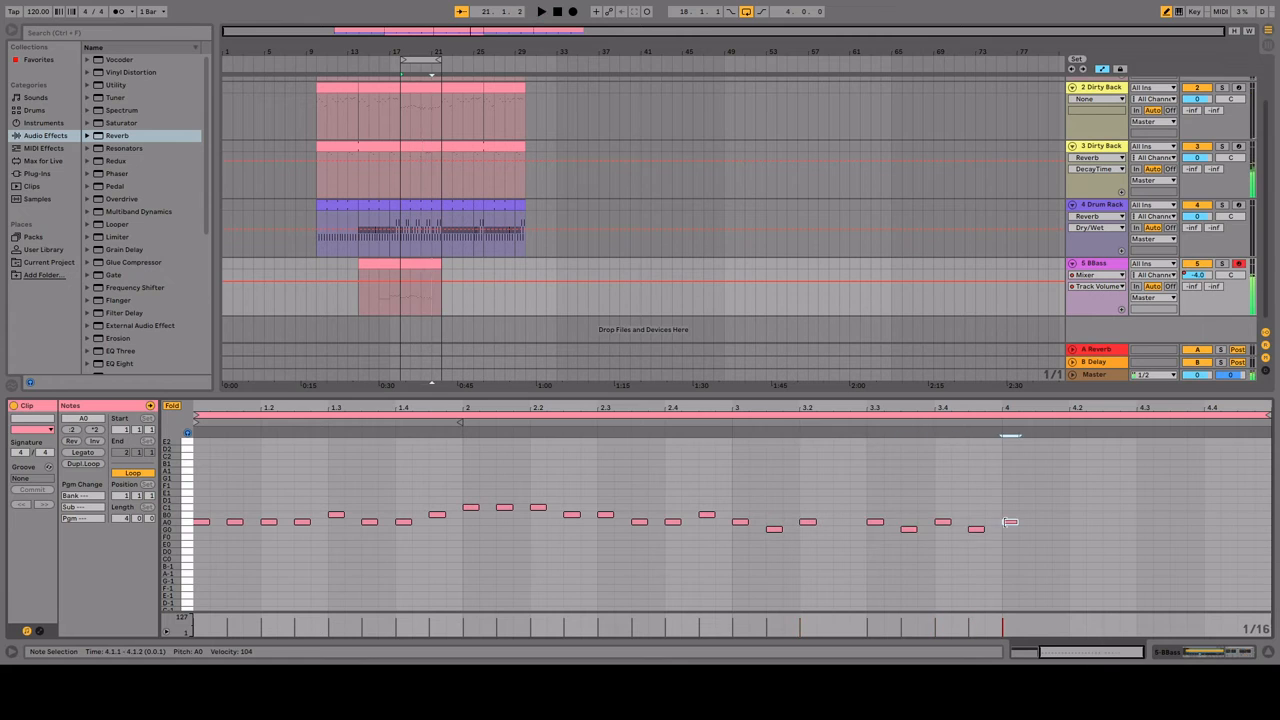
pyautogui.press('space')
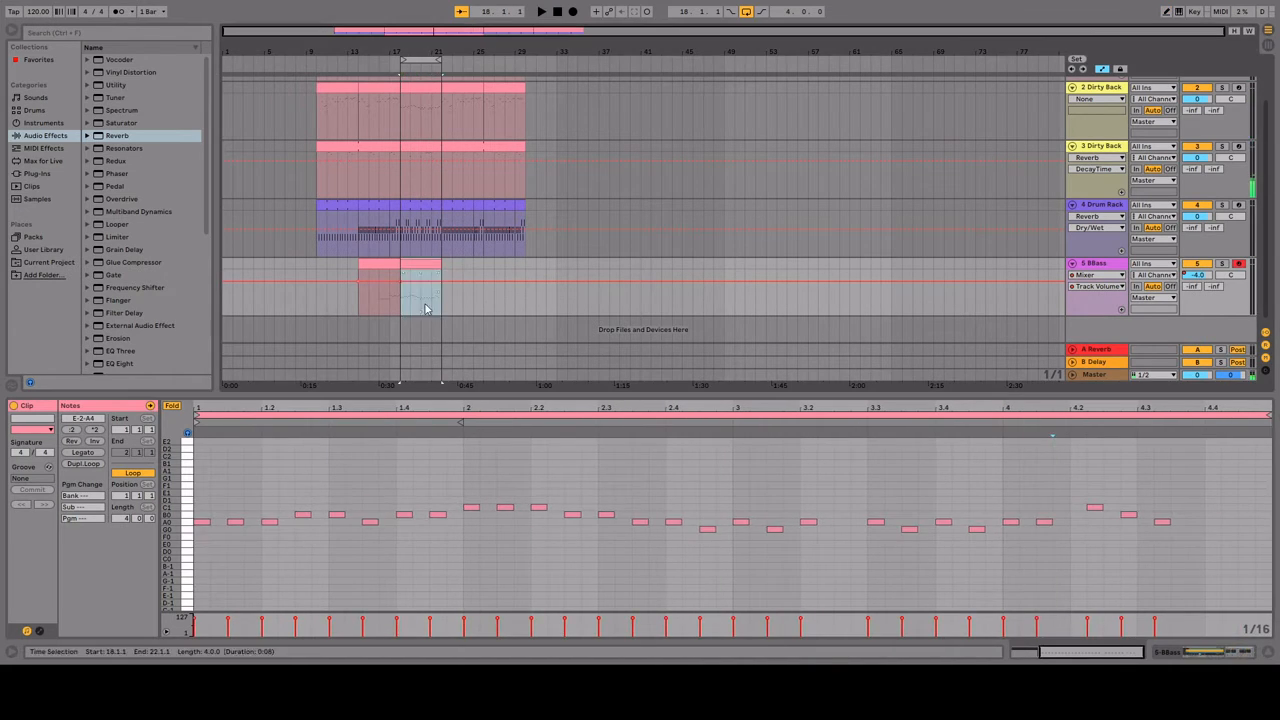
# Step: Solo the BBass track and rework bar 4 of its line with A0, two C1 notes and a closing B0
pyautogui.click(1222, 264)
pyautogui.press('b')
pyautogui.click(1094, 507)
pyautogui.click(1077, 522)
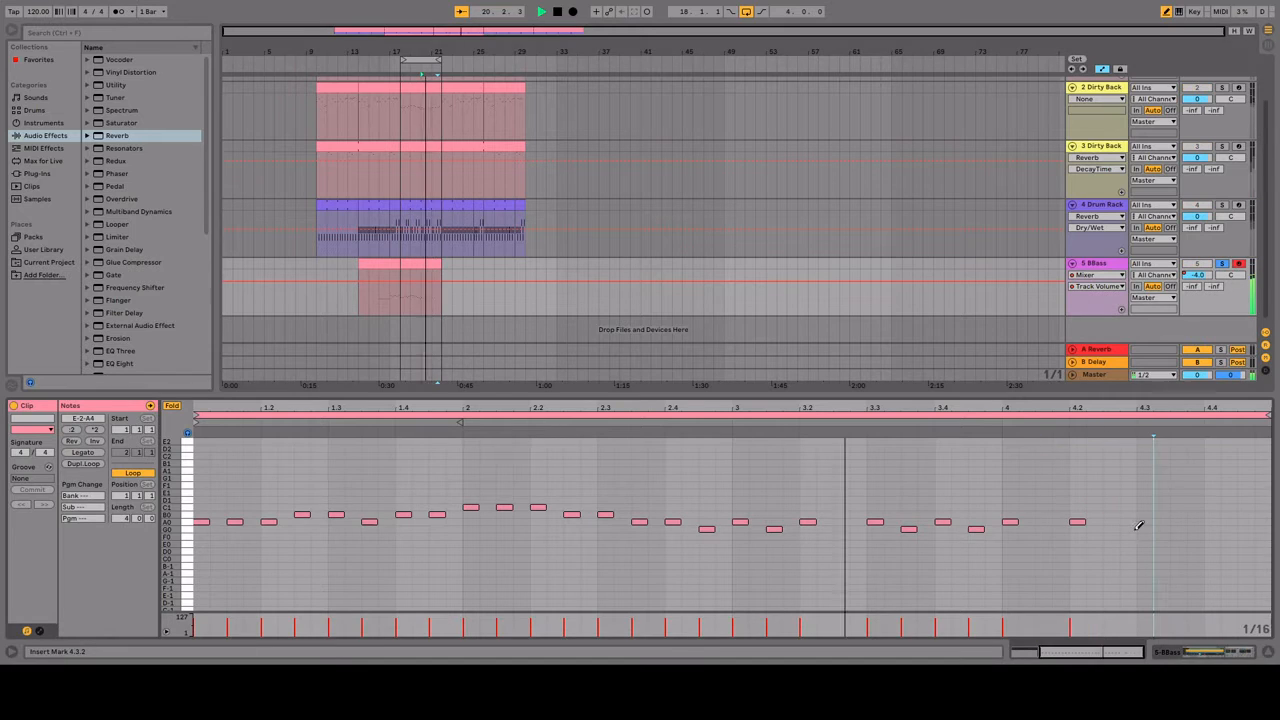
pyautogui.click(1145, 507)
pyautogui.click(1178, 507)
pyautogui.click(1212, 515)
pyautogui.press('space')
# Step: Duplicate the BBass clip to bar 22, clear the copy's notes and fold its piano roll to the natural notes
pyautogui.click(420, 265)
pyautogui.hotkey('ctrl', 'd')
pyautogui.click(173, 406)
pyautogui.click(466, 264)
pyautogui.hotkey('ctrl', 'a')
pyautogui.press('Delete')
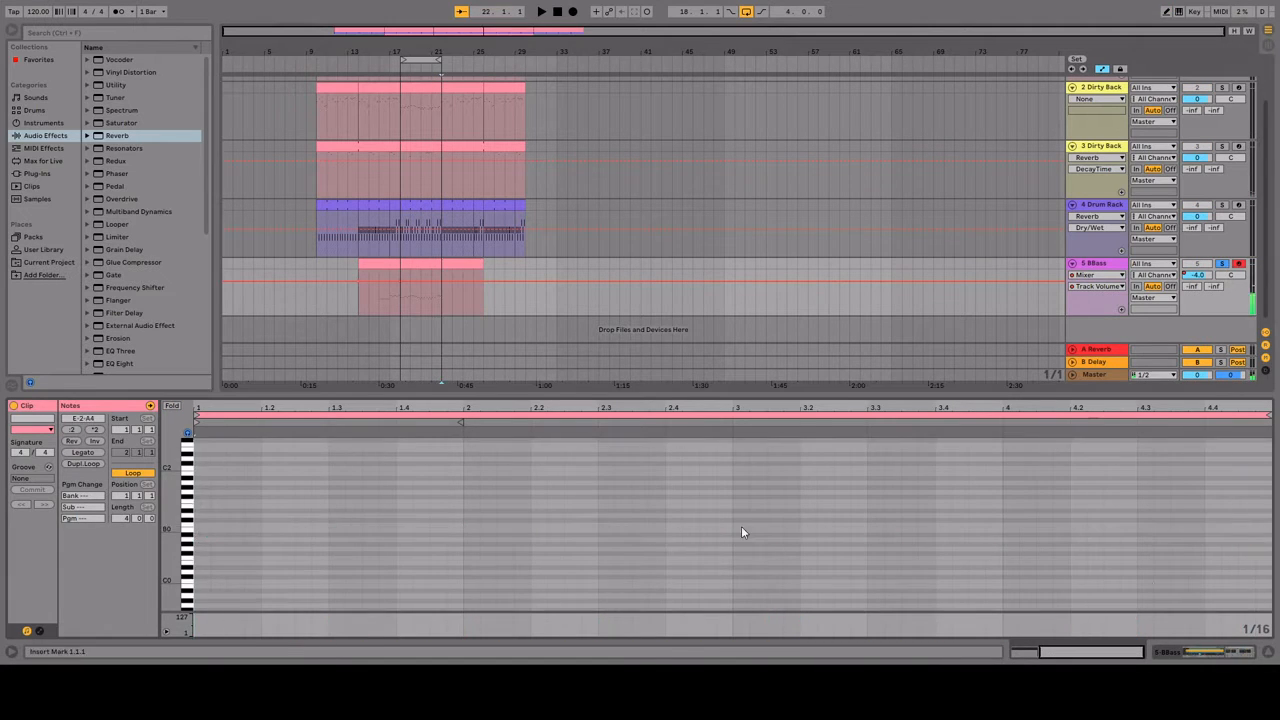
pyautogui.click(173, 406)
# Step: Draw four eighth-note G0 notes at the start of the bar 22 bass clip and duplicate them through bar 2
pyautogui.click(202, 492)
pyautogui.click(202, 529)
pyautogui.click(235, 529)
pyautogui.click(202, 492)
pyautogui.click(269, 529)
pyautogui.click(303, 529)
pyautogui.hotkey('ctrl', 'a')
pyautogui.hotkey('ctrl', 'd')
pyautogui.hotkey('ctrl', 'd')
pyautogui.hotkey('ctrl', 'd')
pyautogui.hotkey('ctrl', 'd')
pyautogui.hotkey('ctrl', 'd')
pyautogui.hotkey('ctrl', 'd')
pyautogui.hotkey('ctrl', 'd')
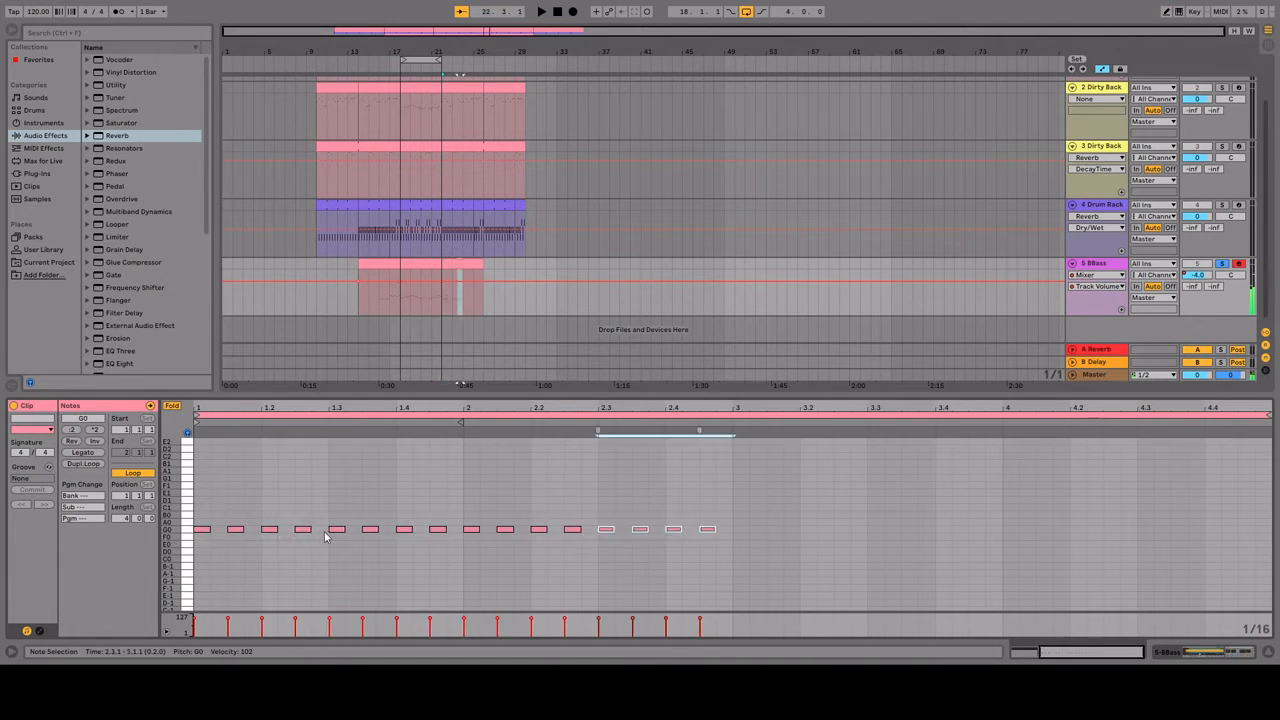
# Step: Play the section from bar 18 and turn off the solo on the BBass track
pyautogui.press('space')
pyautogui.click(402, 288)
pyautogui.press('space')
pyautogui.press('space')
pyautogui.click(1222, 264)
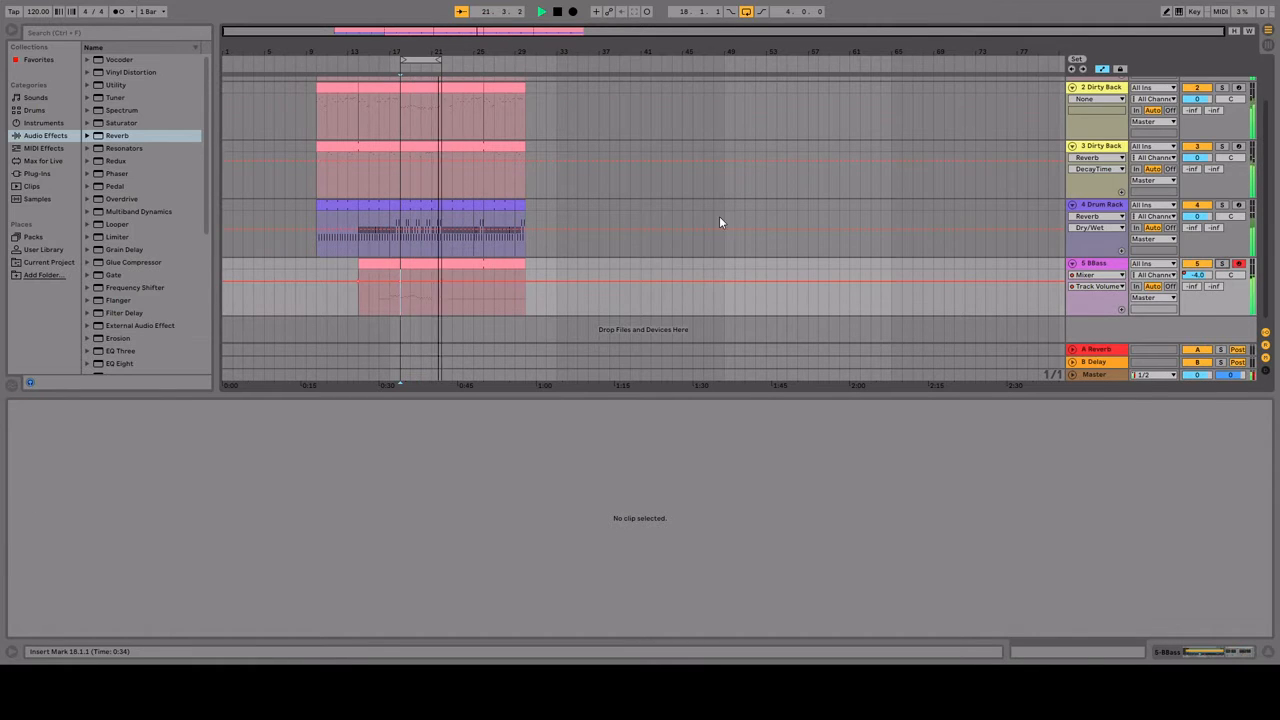
# Step: Turn off looping and play the arrangement from bar 10
pyautogui.click(746, 12)
pyautogui.click(308, 115)
pyautogui.press('space')
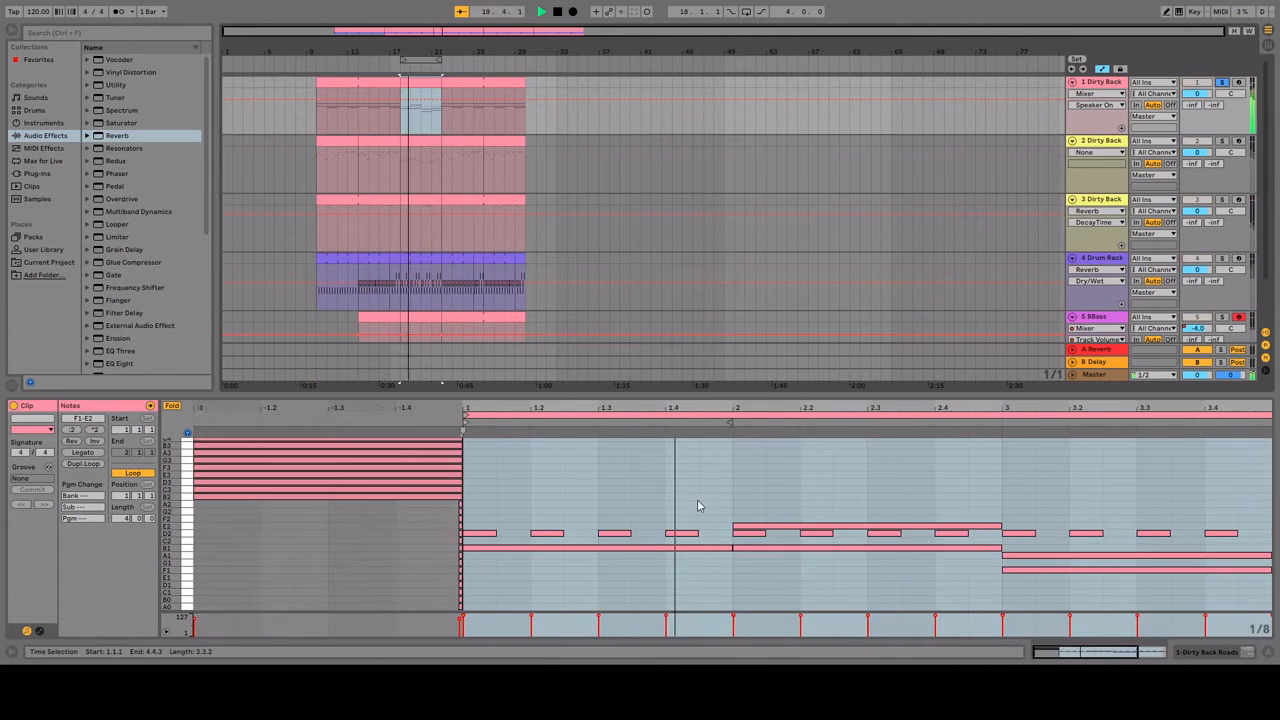
# Step: Open the track 2 clip at bar 18, solo tracks 1 and 2, and restart playback
pyautogui.click(420, 141)
pyautogui.click(1222, 141)
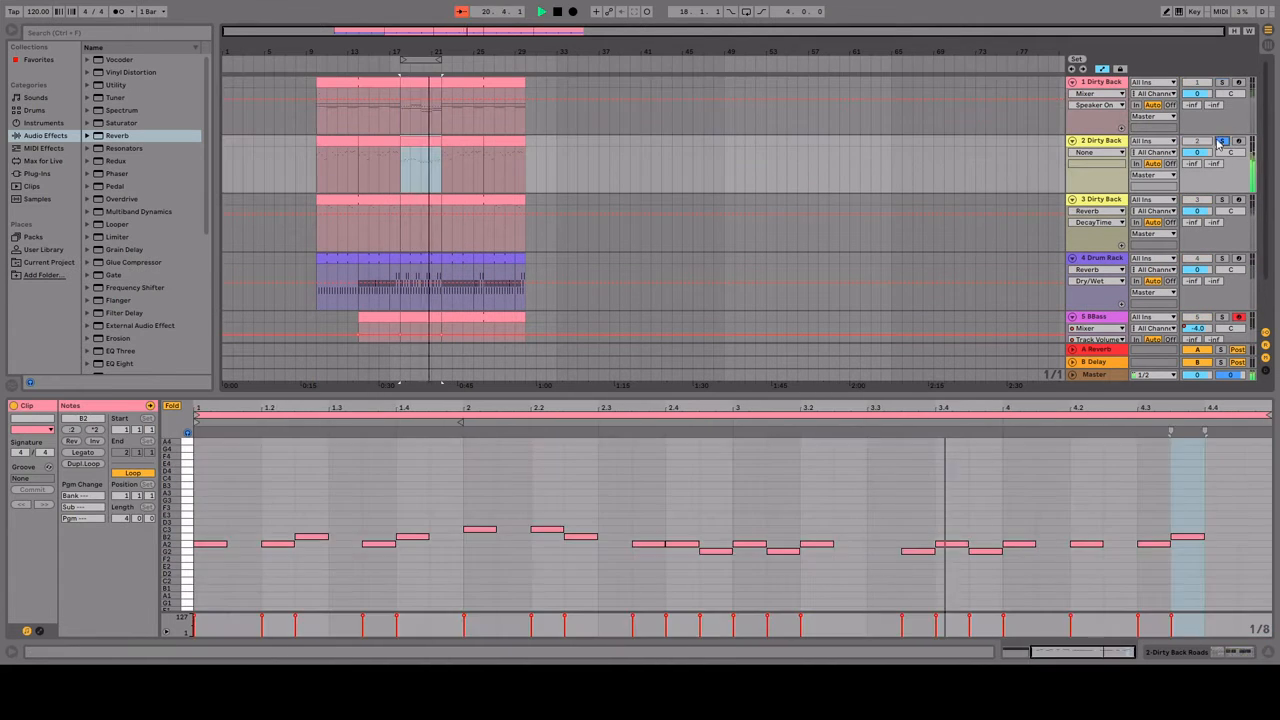
pyautogui.keyDown('ctrl'); pyautogui.click(1222, 82); pyautogui.keyUp('ctrl')
pyautogui.press('space')
pyautogui.press('space')
# Step: Redraw bar 2 of track 2's bar 18 melody with D3 on 2.1 and 2.2, C3 on 2.2.3 and A2 on 2.4.3
pyautogui.press('b')
pyautogui.click(634, 527)
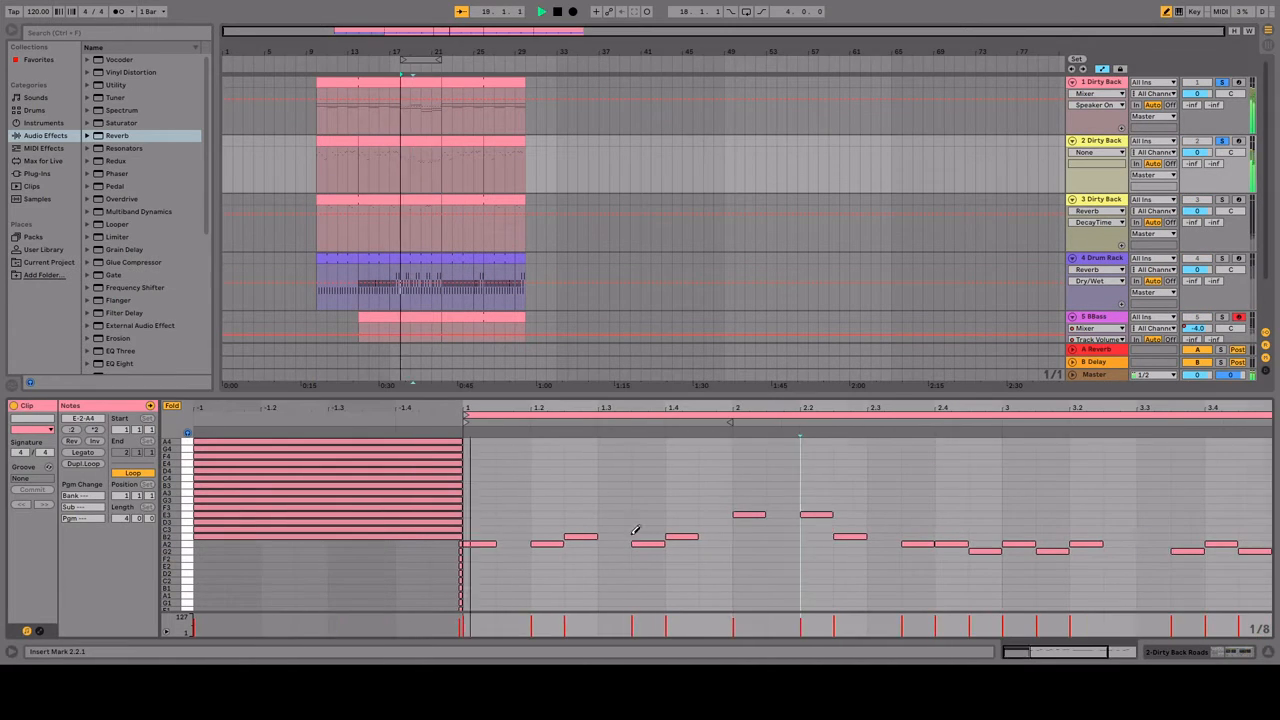
pyautogui.click(706, 517)
pyautogui.click(694, 522)
pyautogui.click(660, 537)
pyautogui.click(660, 529)
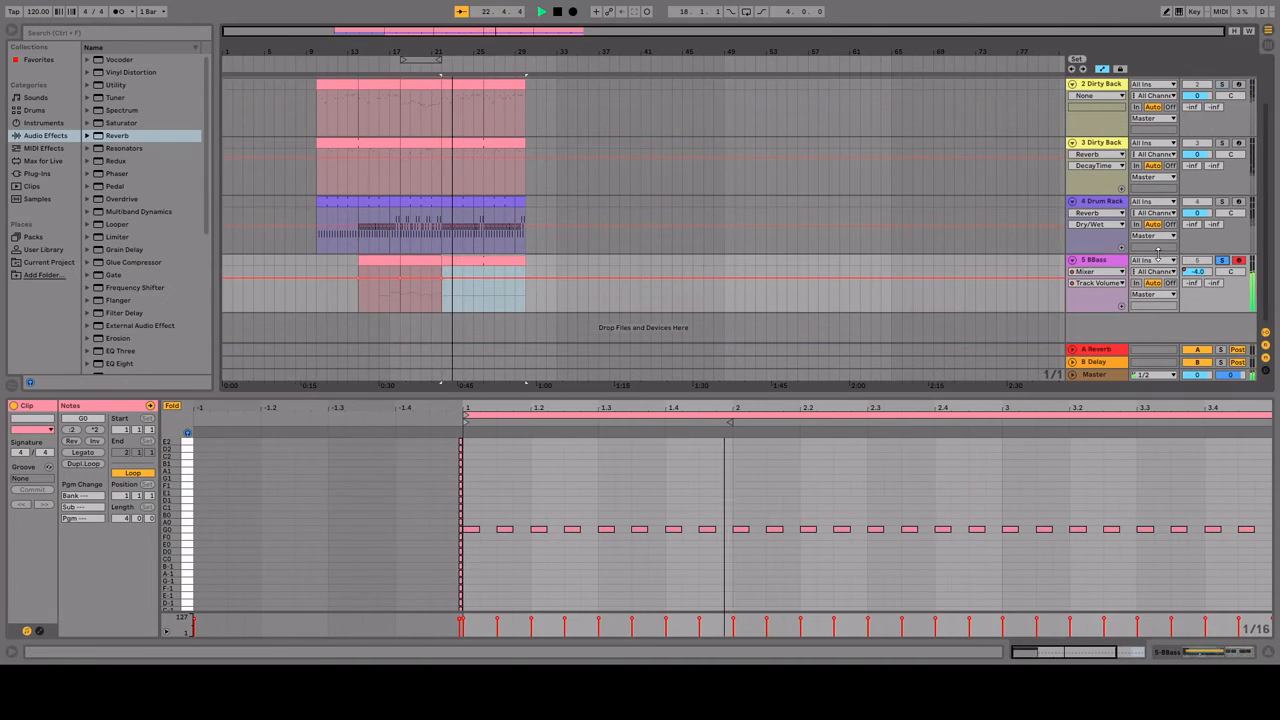
# Step: Stop playback and audition bass presets such as Boffner Bass.adg for the BBass track
pyautogui.click(1100, 260)
pyautogui.press('space')
pyautogui.click(36, 98)
pyautogui.click(143, 321)
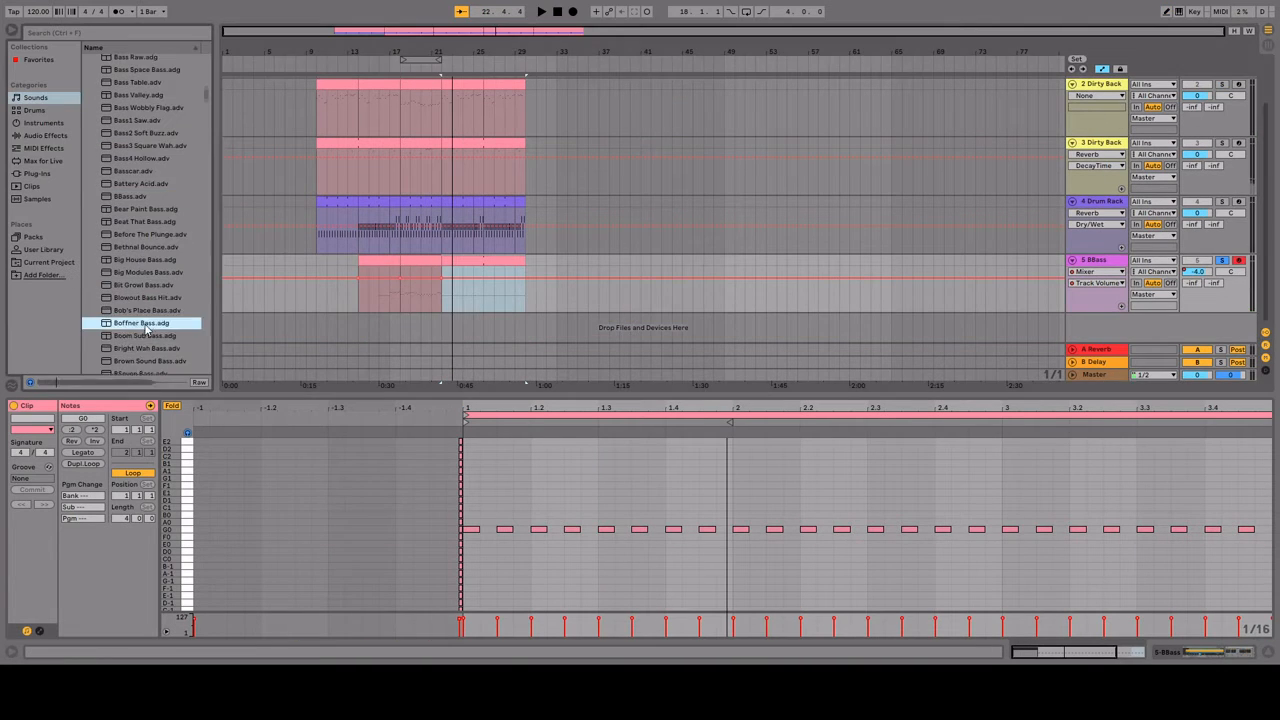
pyautogui.click(143, 296)
# Step: Duplicate the BBass track, load Boom Sub Bass.adg on the copy, and delete its clips before bar 22
pyautogui.click(1072, 202)
pyautogui.click(1072, 202)
pyautogui.hotkey('ctrl', 'd')
pyautogui.doubleClick(118, 298)
pyautogui.click(400, 376)
pyautogui.press('Delete')
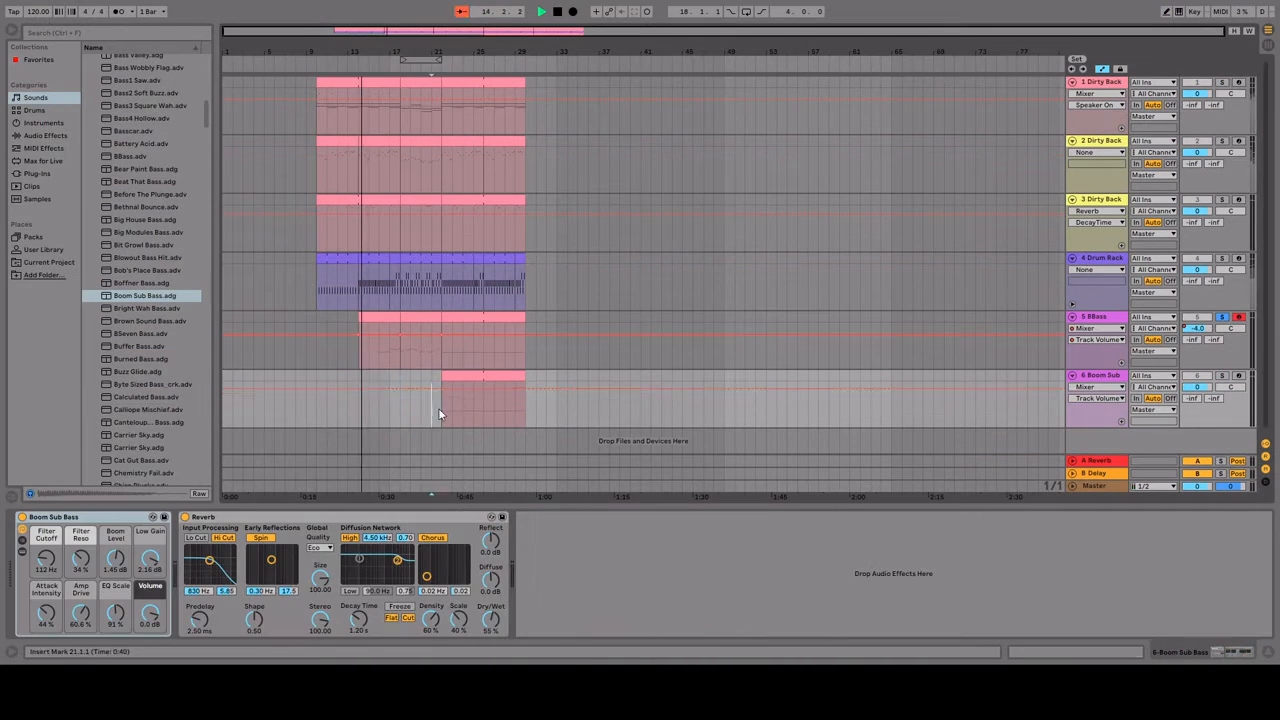
# Step: Turn off the BBass solo, undo the accidental reverb decay change on track 3, and play from bar 10
pyautogui.click(441, 414)
pyautogui.press('space')
pyautogui.click(1222, 317)
pyautogui.press('space')
pyautogui.click(317, 238)
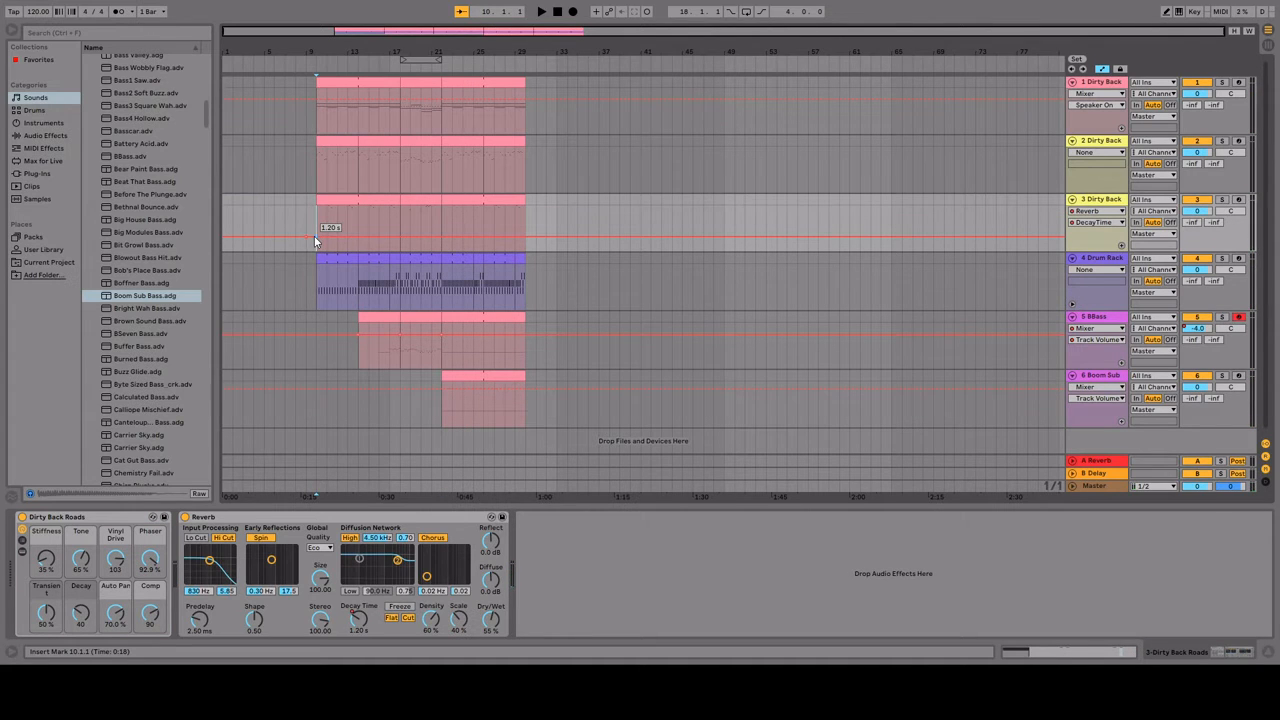
pyautogui.hotkey('ctrl', 'z')
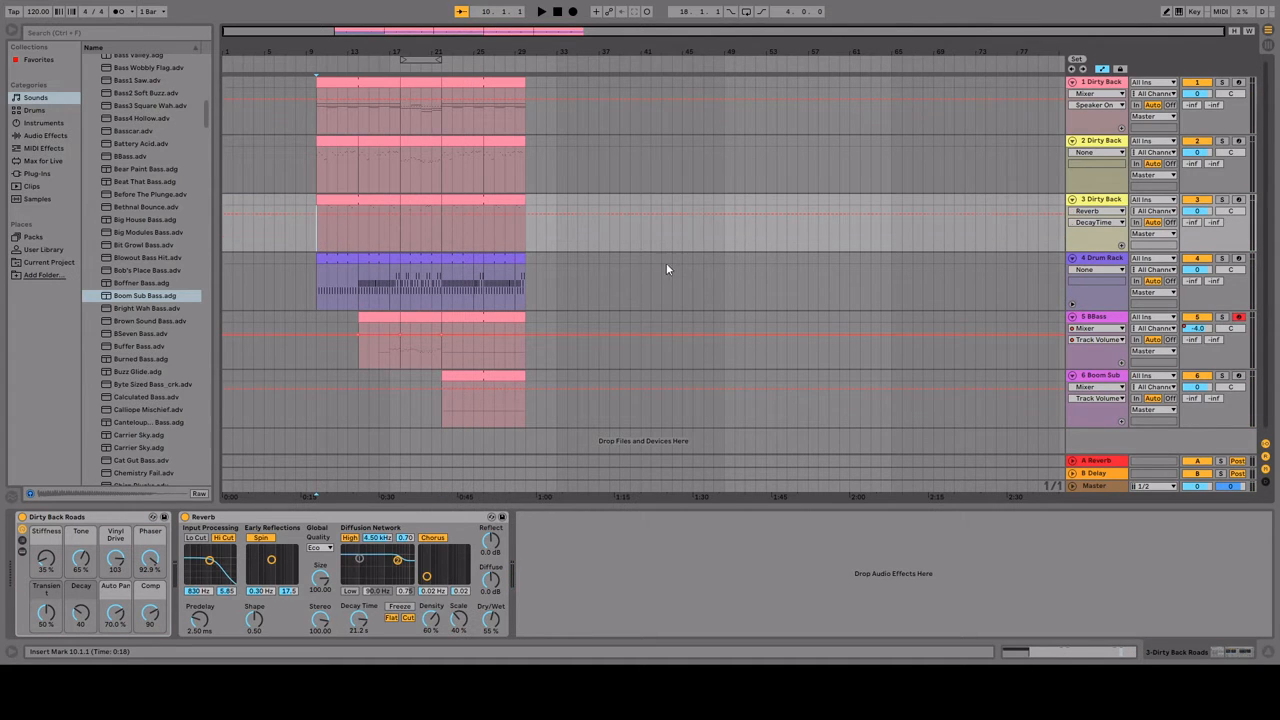
pyautogui.click(316, 271)
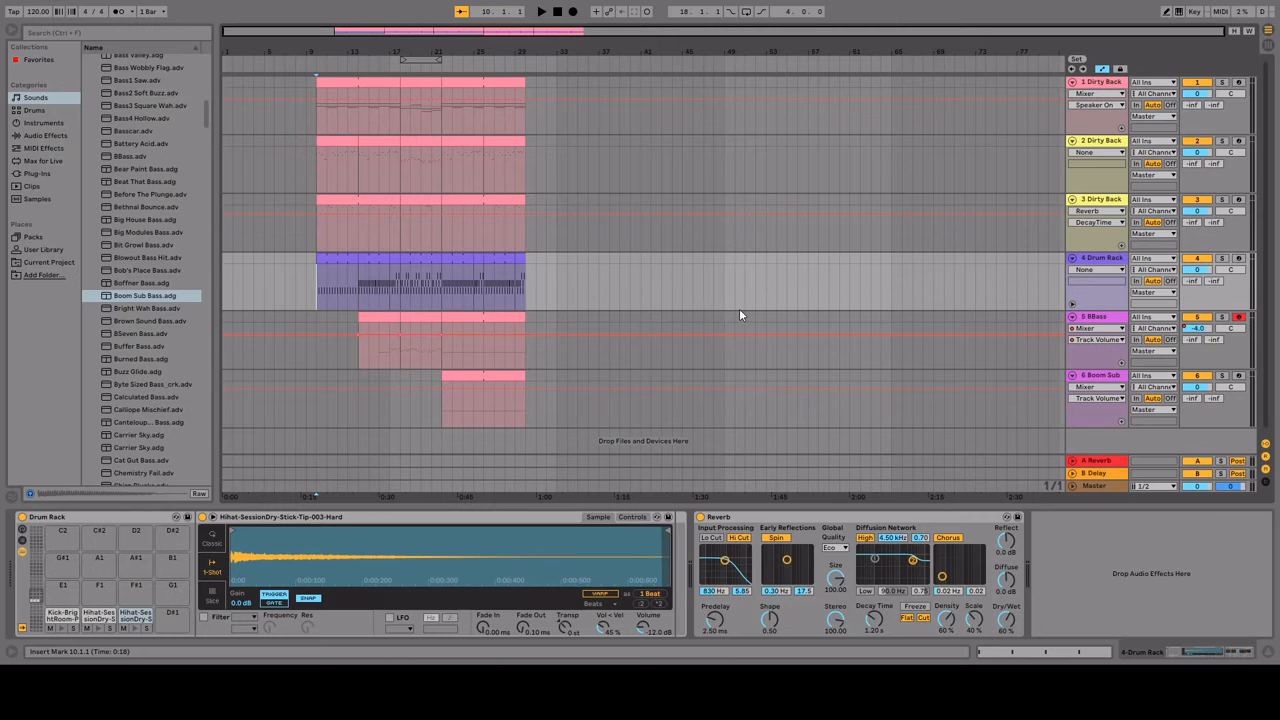
pyautogui.press('space')
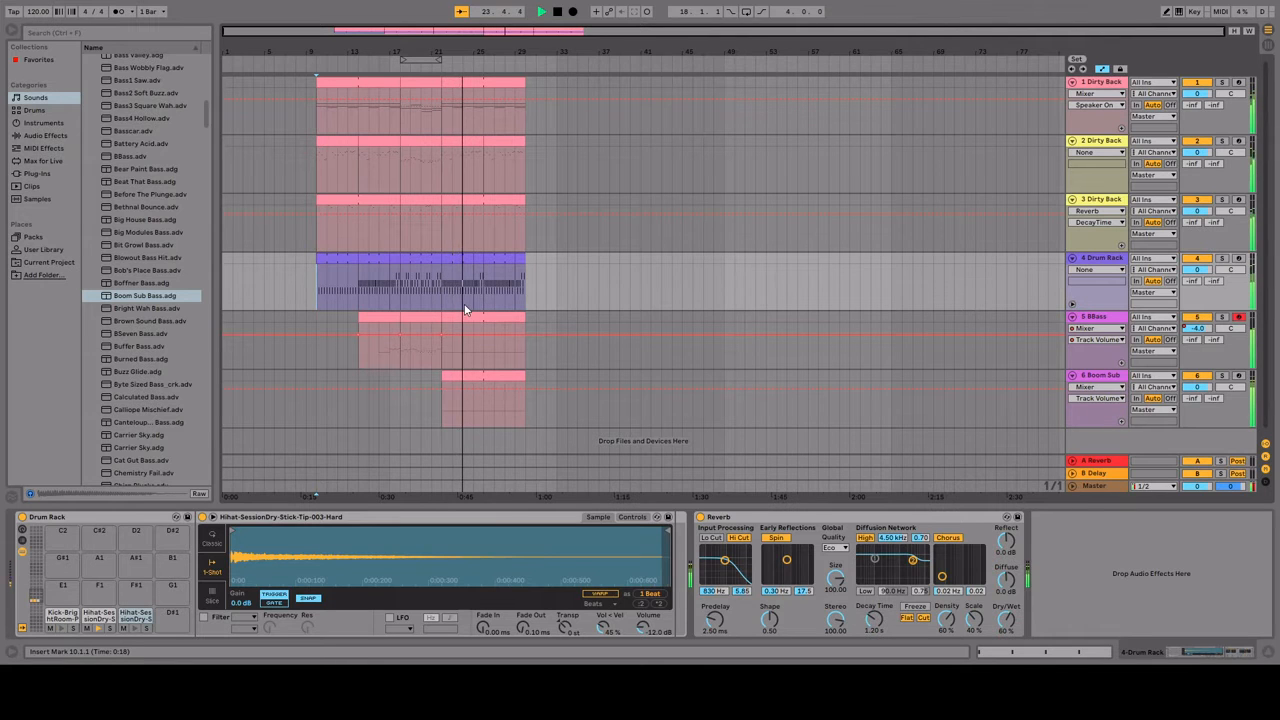
# Step: Open the BBass clip at bar 18 and delete all of its notes
pyautogui.click(420, 315)
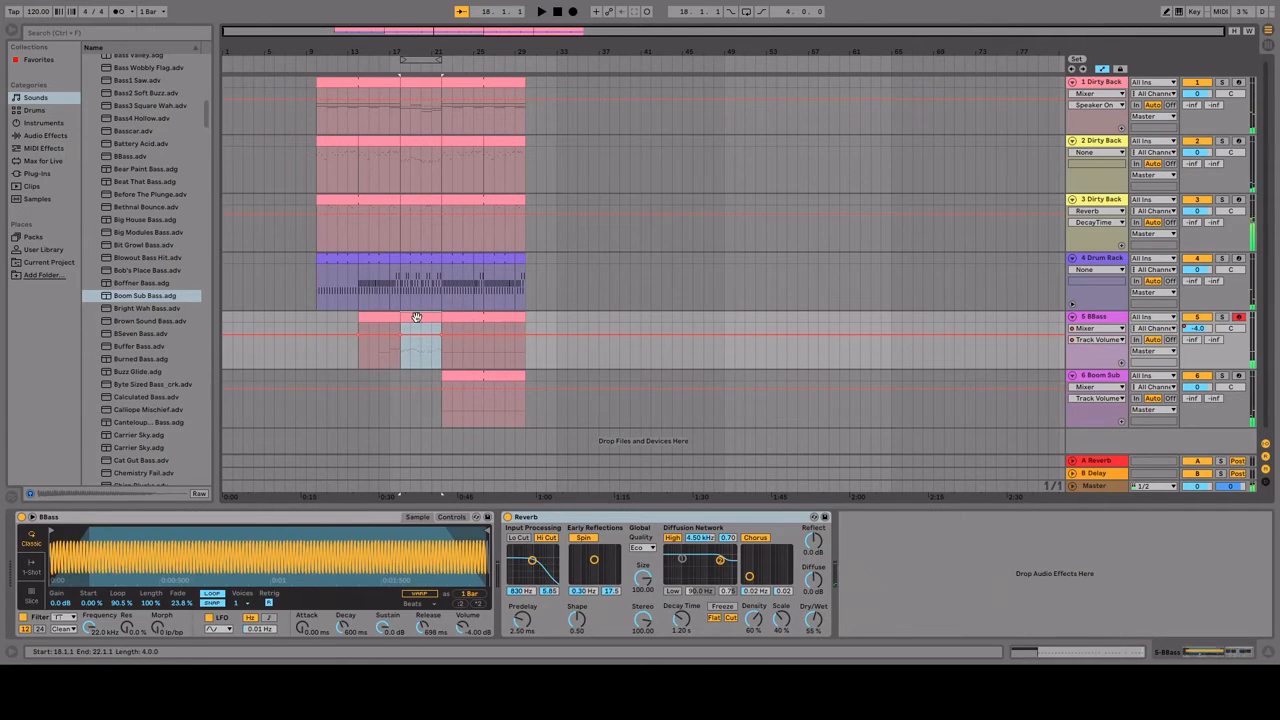
pyautogui.doubleClick(416, 317)
pyautogui.moveTo(186, 430); pyautogui.dragTo(1272, 580)
pyautogui.press('Delete')
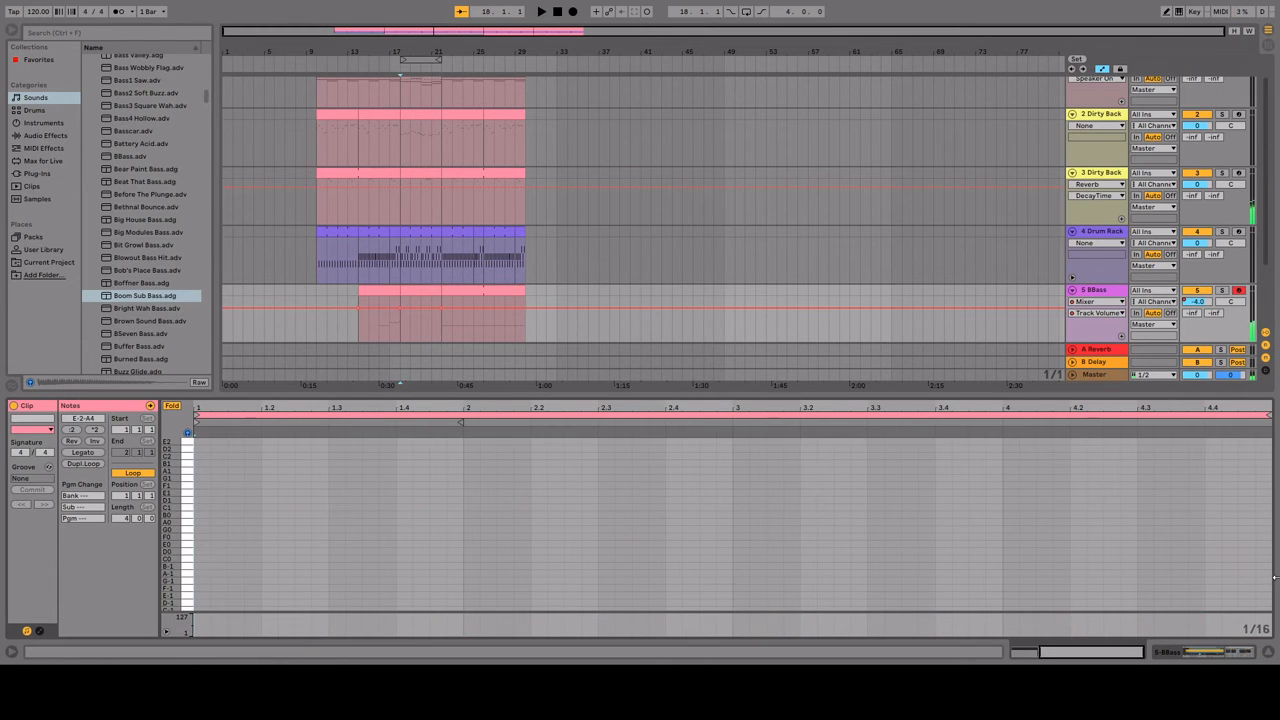
# Step: Change the note at 4.2 in the bar 14 BBass clip to C1 and play back the clip's ending
pyautogui.click(386, 290)
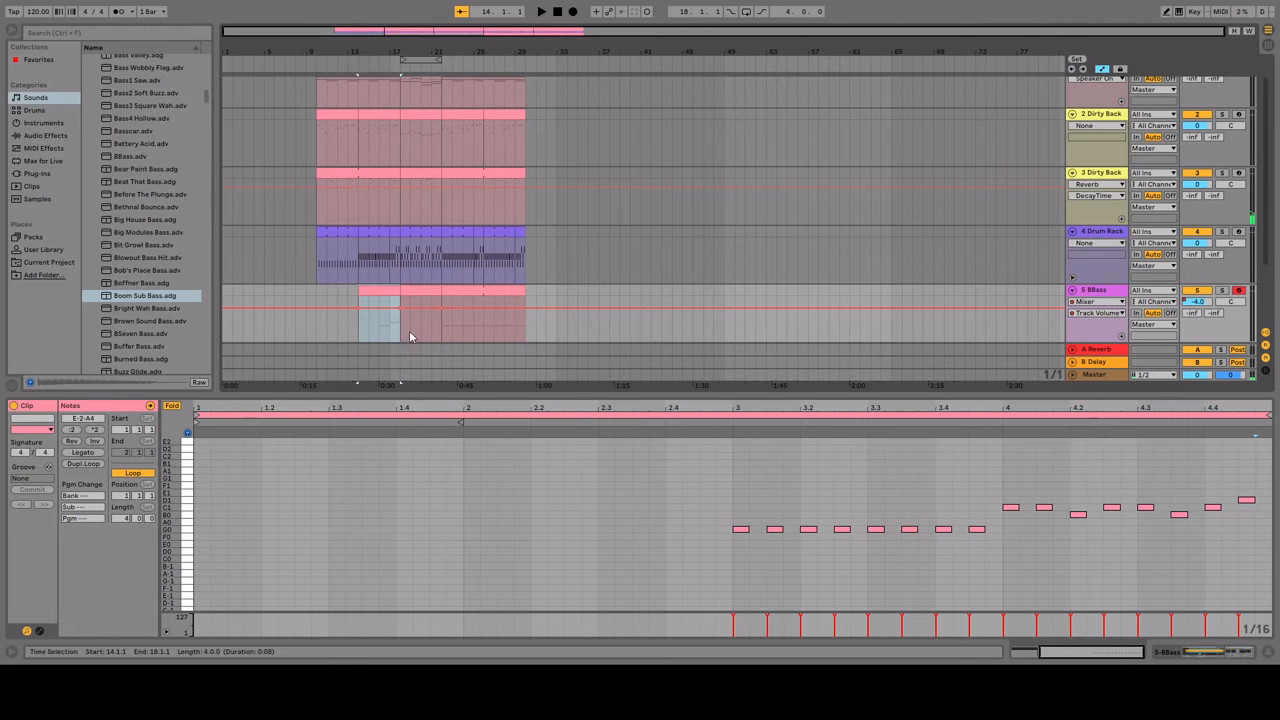
pyautogui.click(380, 320)
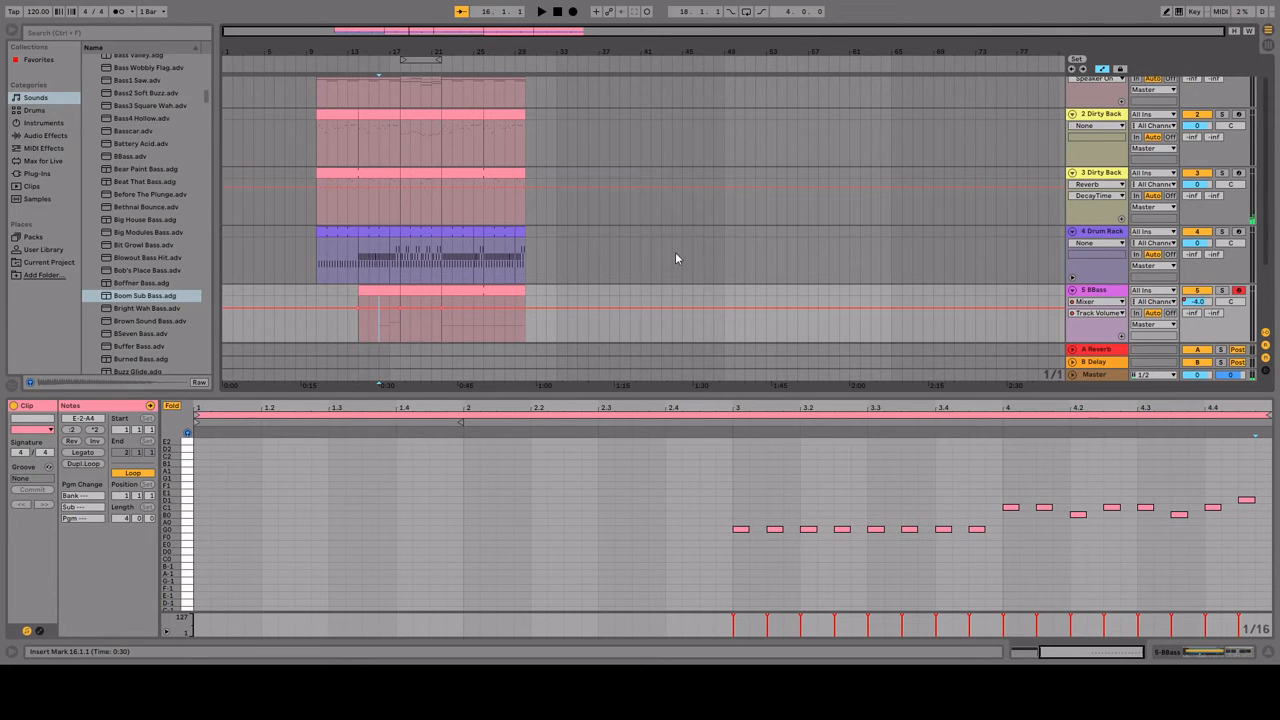
pyautogui.click(1178, 501)
pyautogui.press('space')
# Step: Play the new bass line and raise its bar 2 notes to D1
pyautogui.press('space')
# Step: Draw a new bass line in the bar 18 BBass clip: repeated E1 in bar 1, C1 in bar 2 and A0 in bar 3
pyautogui.click(412, 290)
pyautogui.press('b')
pyautogui.click(201, 546)
pyautogui.click(203, 463)
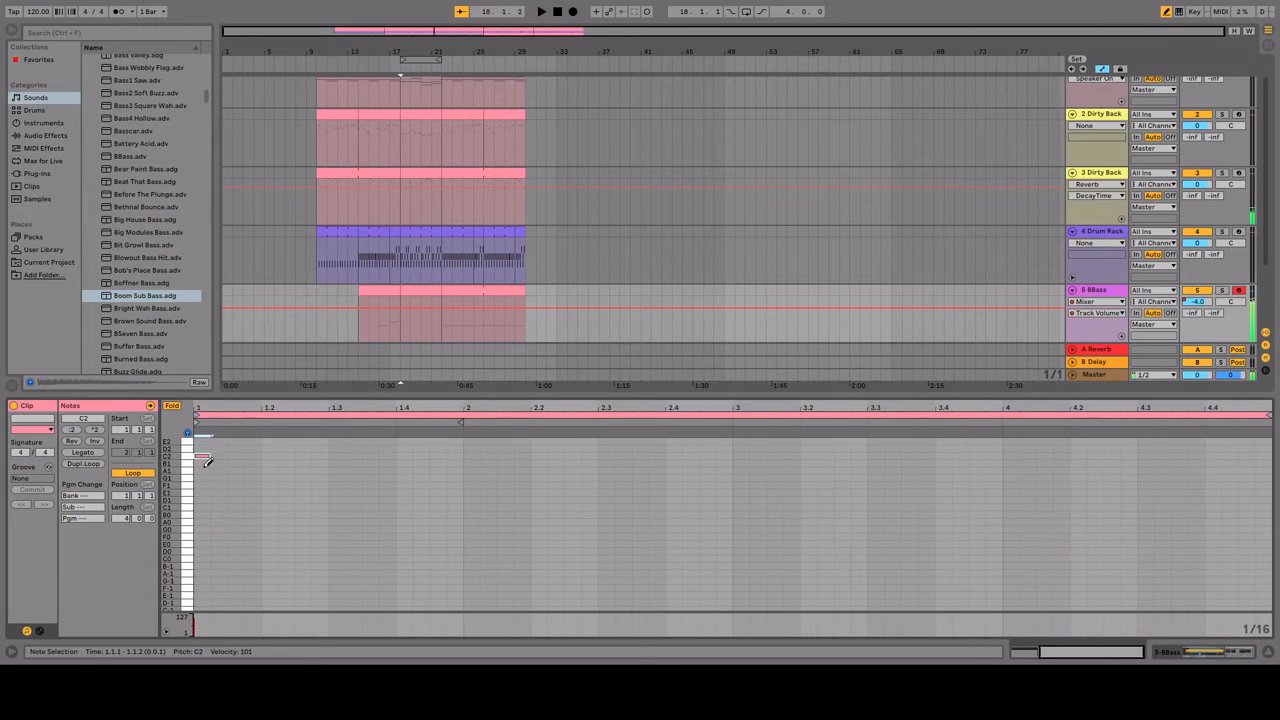
pyautogui.click(204, 486)
pyautogui.moveTo(207, 492)
pyautogui.mouseDown()
pyautogui.moveTo(743, 491)
pyautogui.moveTo(771, 506)
pyautogui.moveTo(1042, 521)
pyautogui.mouseUp()
pyautogui.click(1212, 521)
pyautogui.click(1246, 521)
pyautogui.press('space')
pyautogui.click(612, 507)
pyautogui.click(612, 500)
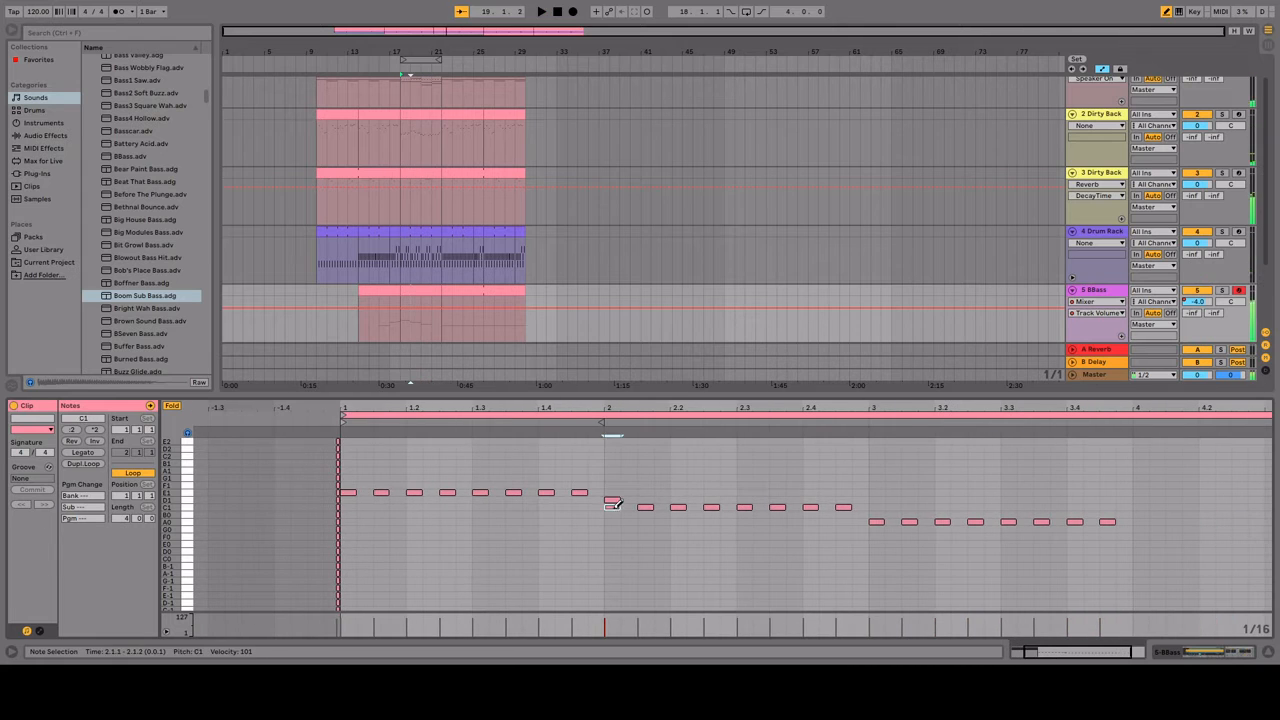
pyautogui.press('b')
pyautogui.moveTo(858, 489); pyautogui.dragTo(652, 534)
pyautogui.press('Up')
# Step: Solo the BBass track, duplicate the bar 3 A0 notes into bar 4, and raise the copies one folded note
pyautogui.moveTo(1012, 503); pyautogui.dragTo(735, 545)
pyautogui.click(1221, 290)
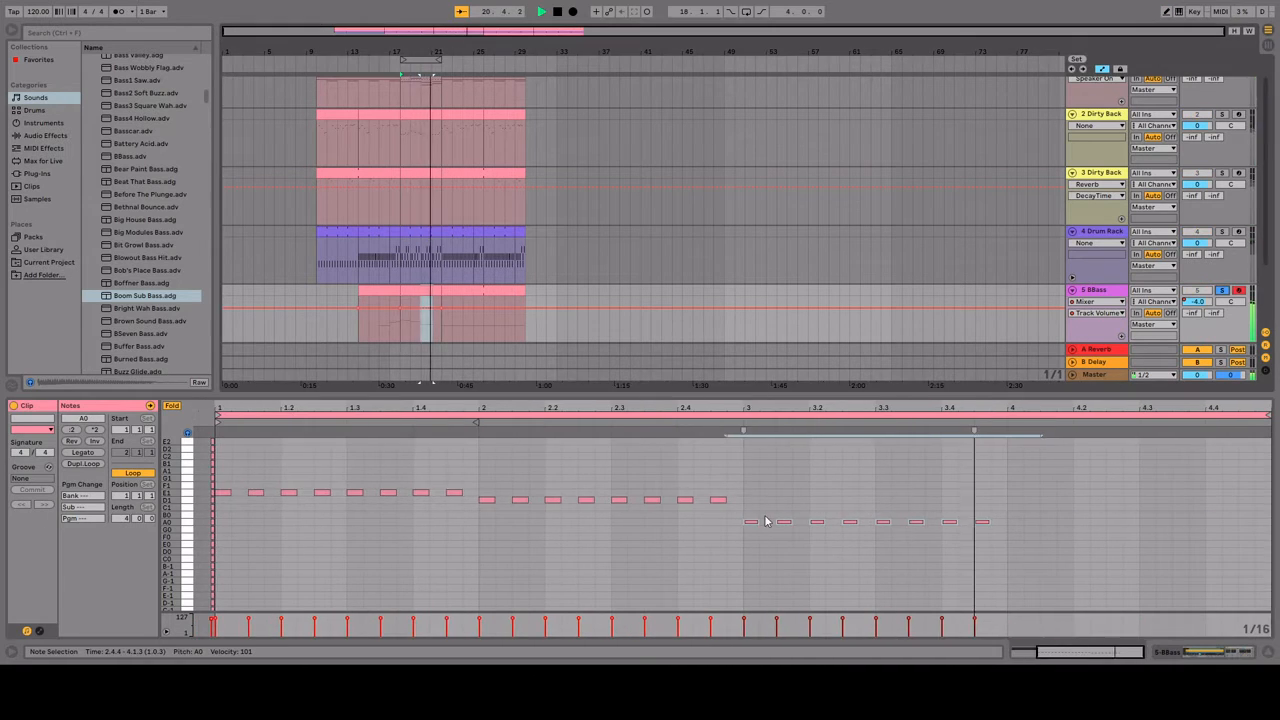
pyautogui.hotkey('ctrl', 'd')
pyautogui.press('Up')
# Step: Raise the closing notes of bar 4 in the bar 22 BBass clip by three folded notes
pyautogui.scroll(-2, 571, 318)
pyautogui.click(484, 264)
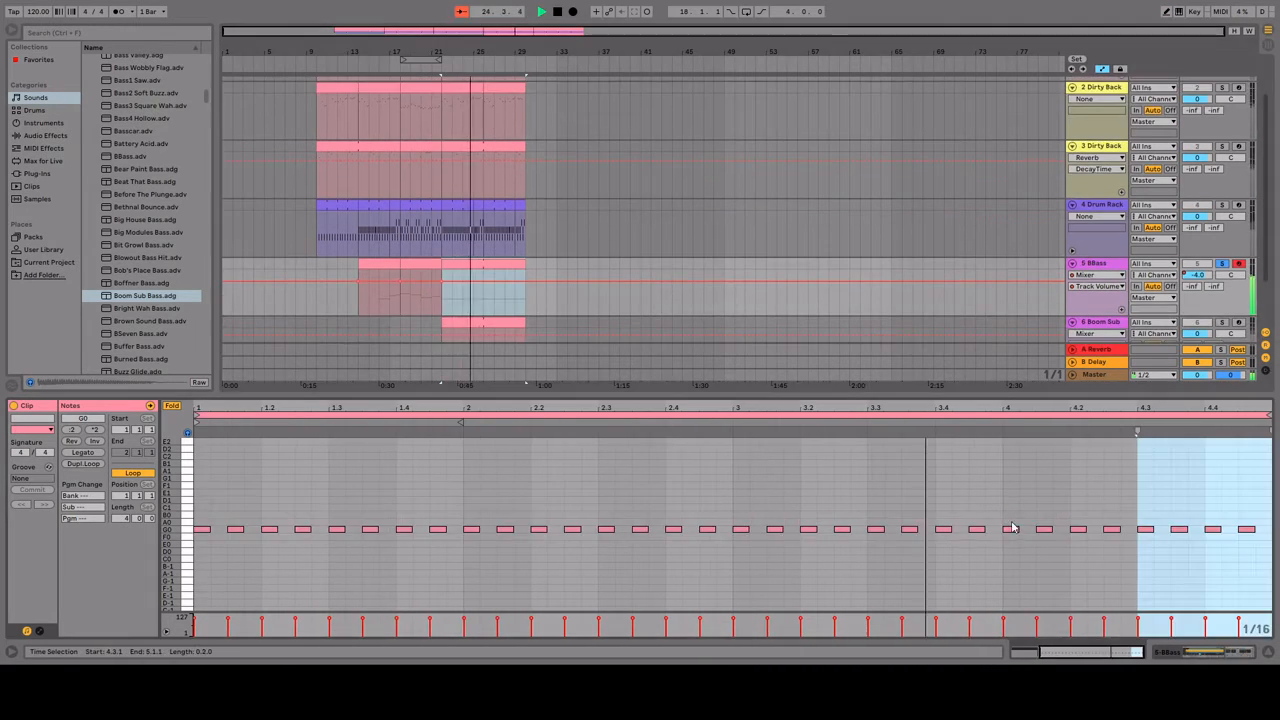
pyautogui.moveTo(1262, 506); pyautogui.dragTo(1172, 542)
pyautogui.press('Up')
pyautogui.press('Up')
pyautogui.press('Up')
pyautogui.click(480, 266)
pyautogui.scroll(-2, 480, 267)
# Step: Solo the Boom Sub track and make the G0 notes in its bar 22 clip consecutive quarter notes
pyautogui.click(462, 290)
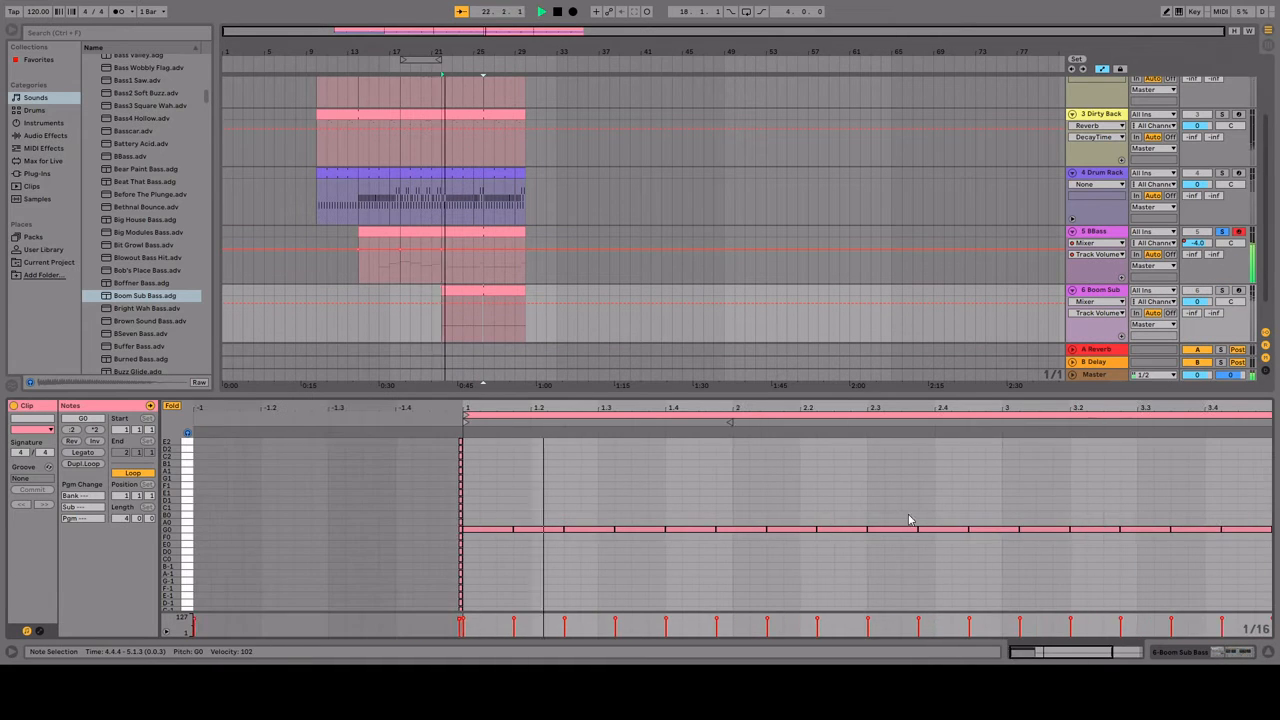
pyautogui.click(1221, 290)
pyautogui.click(574, 511)
pyautogui.hotkey('ctrl', 'a')
pyautogui.hotkey('shift', 'Left')
pyautogui.hotkey('ctrl', 'z')
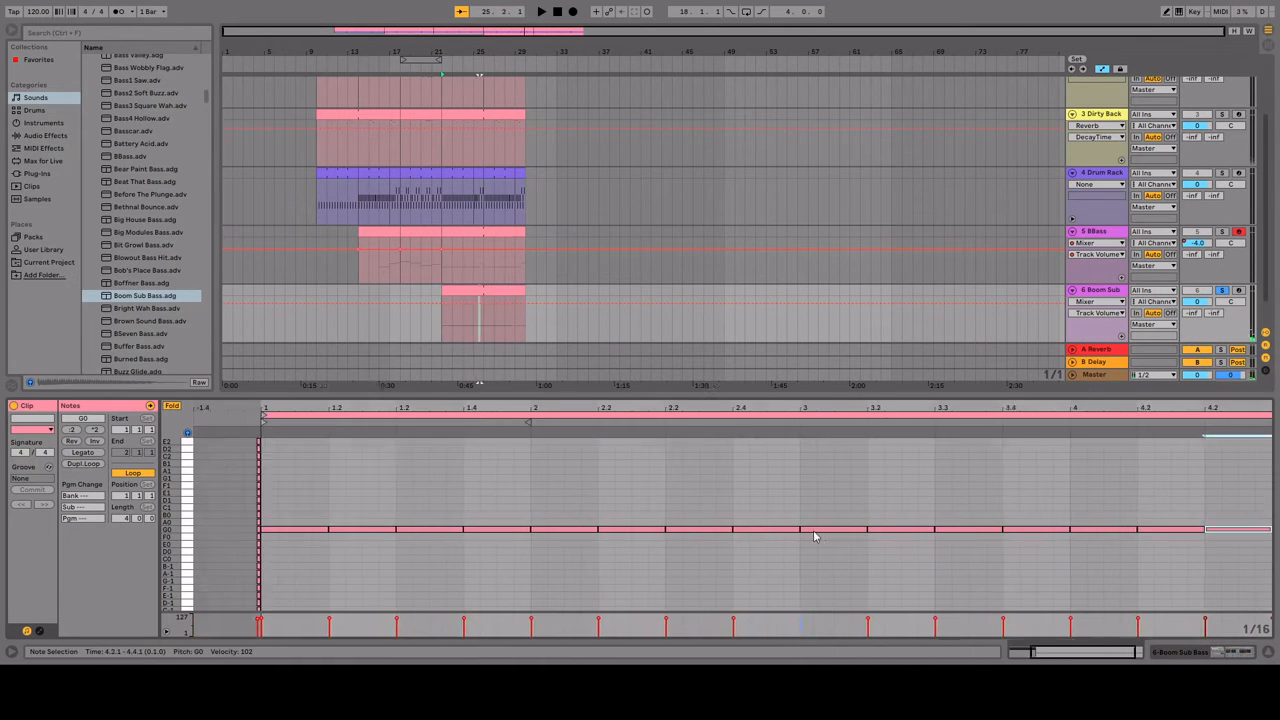
# Step: Shorten the bar 22 Boom Sub notes to about an eighth, raise them two octaves to G2, and unsolo the track
pyautogui.moveTo(488, 483); pyautogui.dragTo(1250, 585)
pyautogui.moveTo(460, 505); pyautogui.dragTo(432, 508)
pyautogui.press('space')
pyautogui.press('space')
pyautogui.hotkey('shift', 'Up')
pyautogui.hotkey('shift', 'Up')
pyautogui.click(1221, 290)
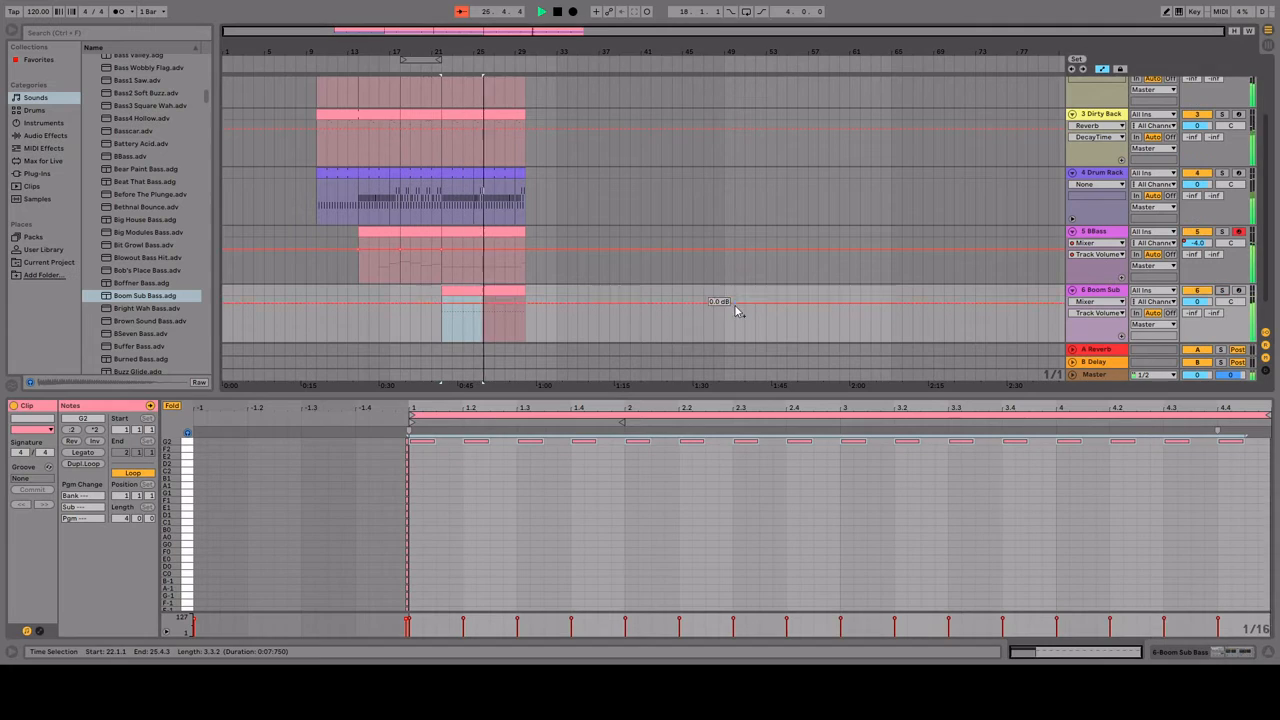
# Step: In track 1's bar 18 clip, reduce the long notes of bar 2 to a single G1 and delete the long F1 in bar 3
pyautogui.click(573, 268)
pyautogui.scroll(-2, 571, 268)
pyautogui.click(379, 236)
pyautogui.click(617, 292)
pyautogui.scroll(3, 697, 128)
pyautogui.click(420, 83)
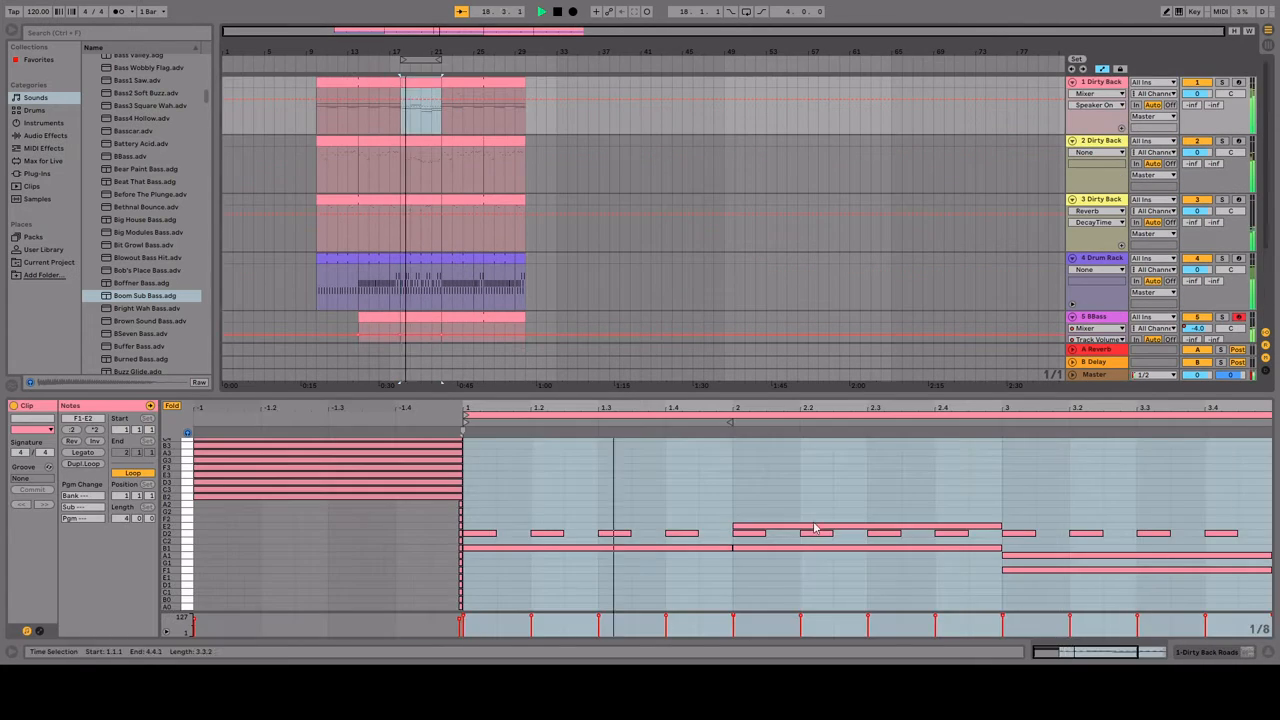
pyautogui.moveTo(814, 526); pyautogui.dragTo(650, 562)
pyautogui.hscroll(3, 690, 475)
pyautogui.click(776, 570)
pyautogui.press('Delete')
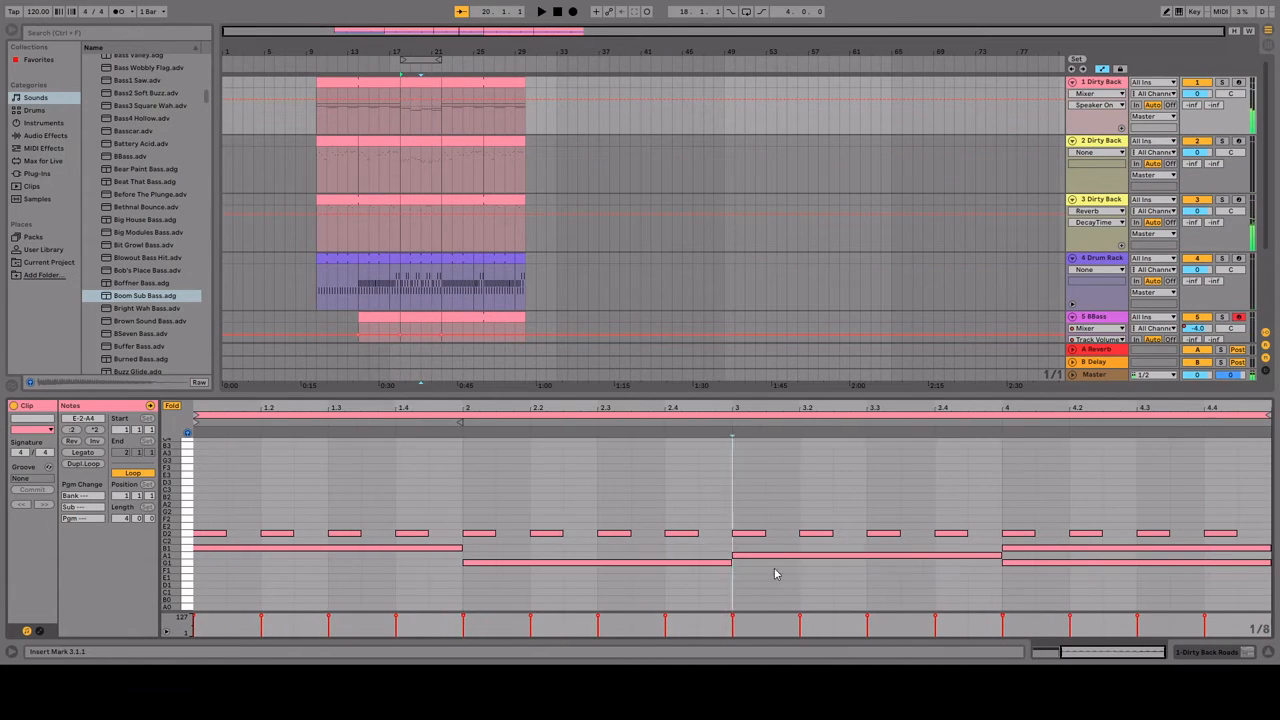
# Step: Remove the long G1 from bar 4 of track 1's bar 18 clip, leaving the long B1, and play the clip
pyautogui.hscroll(-3, 800, 460)
pyautogui.hscroll(3, 808, 449)
pyautogui.press('space')
pyautogui.click(1020, 562)
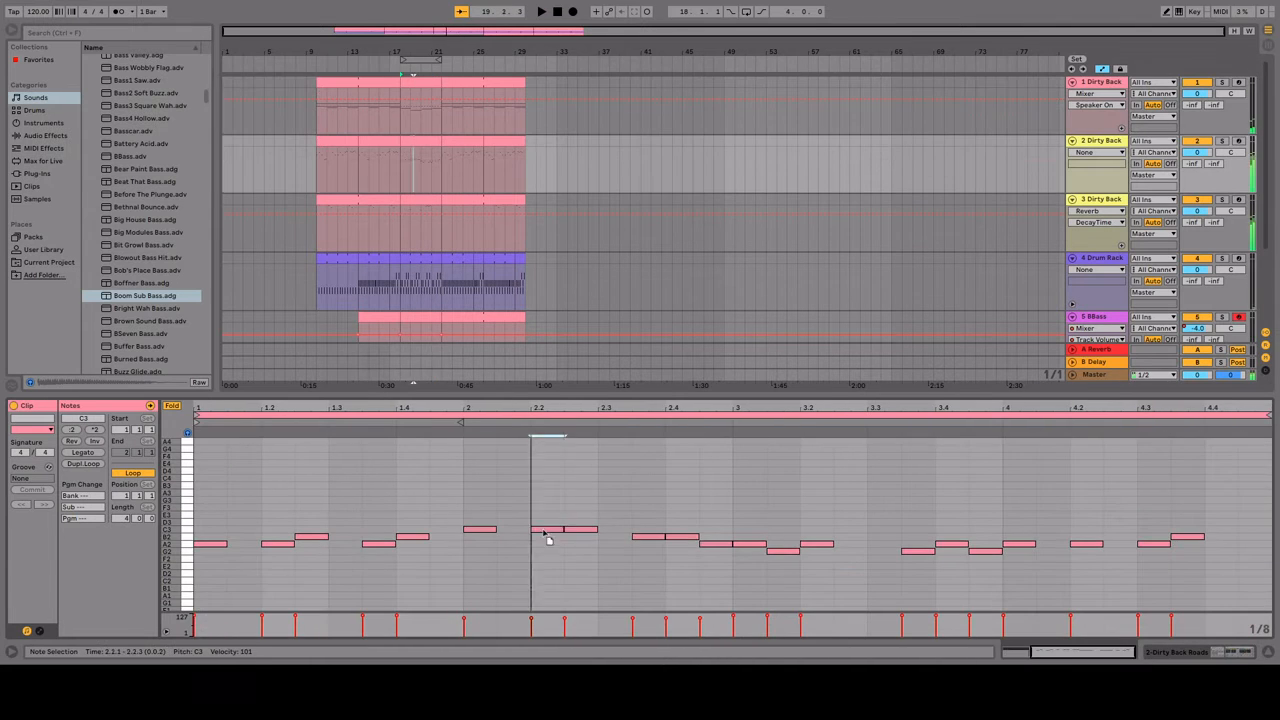
pyautogui.moveTo(580, 530); pyautogui.dragTo(580, 537)
pyautogui.press('space')
pyautogui.hscroll(-3, 663, 557)
pyautogui.moveTo(648, 537); pyautogui.dragTo(714, 552)
pyautogui.hscroll(3, 663, 549)
pyautogui.hscroll(-3, 686, 491)
pyautogui.hscroll(3, 686, 491)
pyautogui.click(421, 83)
pyautogui.press('space')
# Step: Stretch the first D2 note of track 1's bar 18 clip to half a bar and duplicate it through the clip
pyautogui.moveTo(227, 534); pyautogui.dragTo(329, 538)
pyautogui.hotkey('ctrl', 'd')
pyautogui.hotkey('ctrl', 'd')
pyautogui.hotkey('ctrl', 'd')
pyautogui.hotkey('ctrl', 'd')
pyautogui.hotkey('ctrl', 'd')
pyautogui.hotkey('ctrl', 'd')
pyautogui.hotkey('ctrl', 'd')
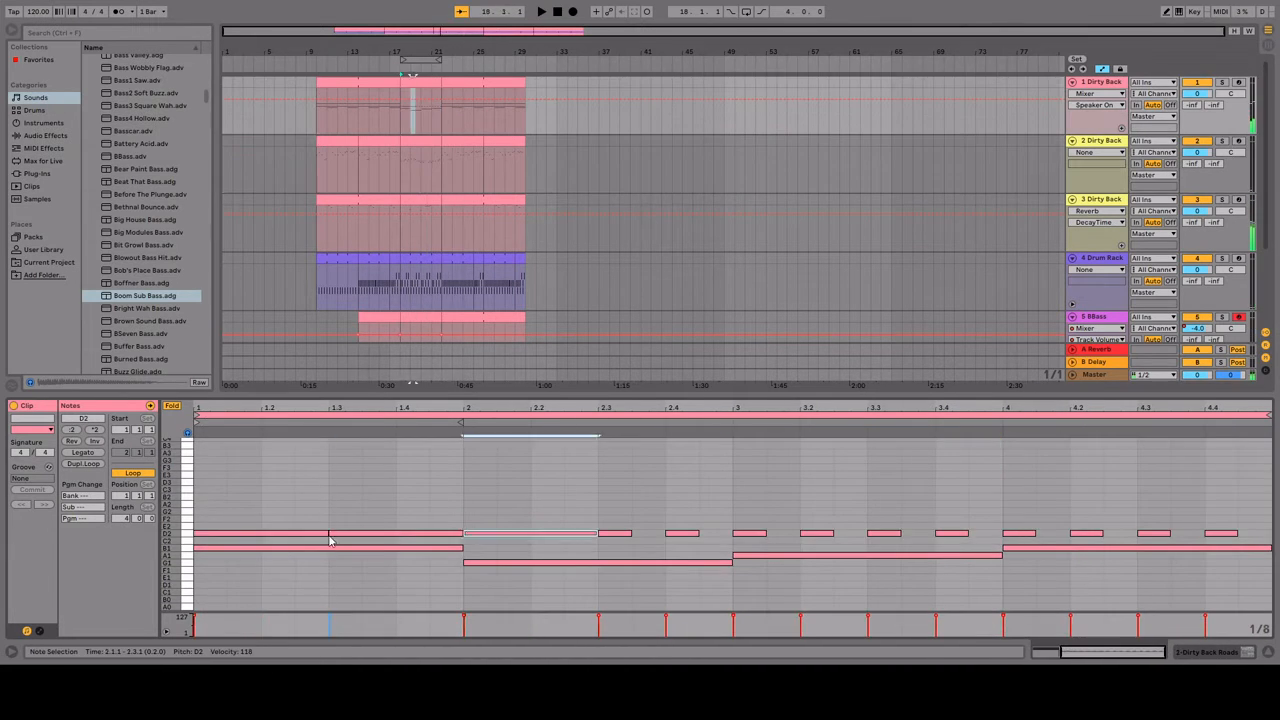
# Step: Select all the D2 notes, shorten them to three eighths each, and play the section
pyautogui.moveTo(1251, 514); pyautogui.dragTo(396, 534)
pyautogui.press('space')
pyautogui.hscroll(-3, 648, 586)
pyautogui.press('space')
pyautogui.press('space')
pyautogui.moveTo(665, 534); pyautogui.dragTo(699, 534)
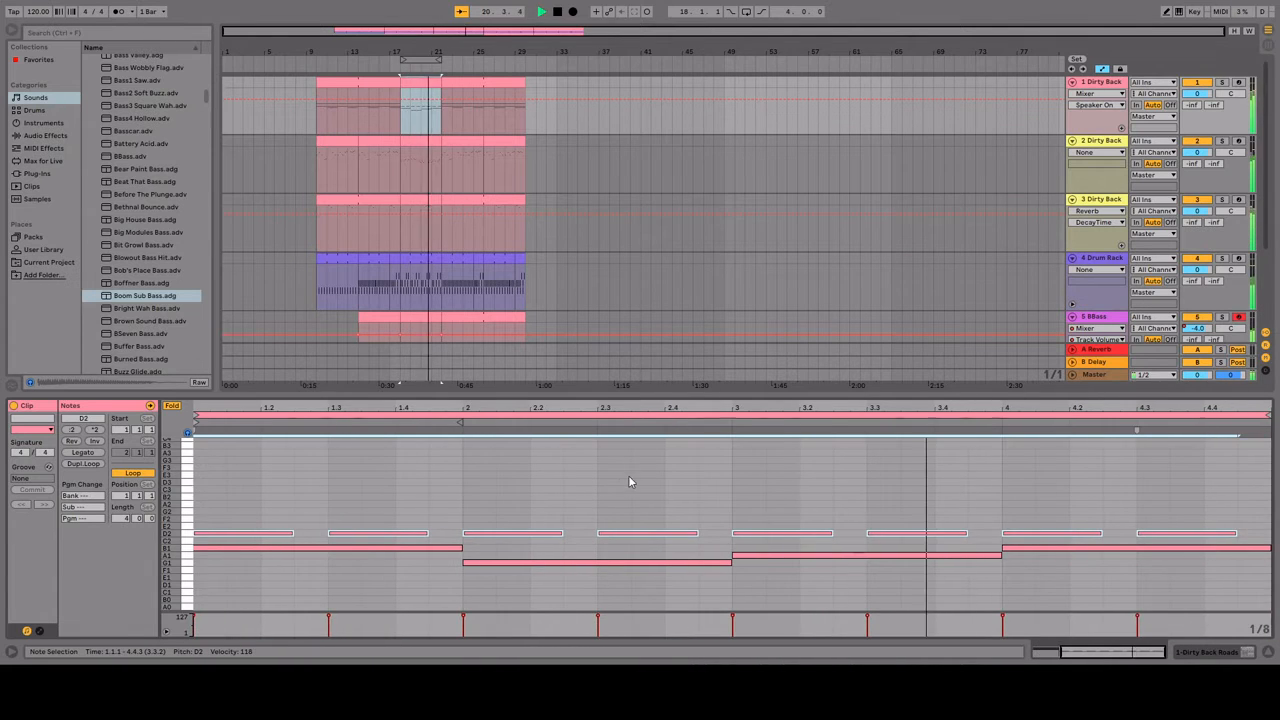
# Step: Play the arrangement from bar 17 while reviewing all tracks, and return the start position to bar 10
pyautogui.click(430, 201)
pyautogui.scroll(-1, 425, 235)
pyautogui.press('space')
pyautogui.click(325, 238)
pyautogui.click(398, 268)
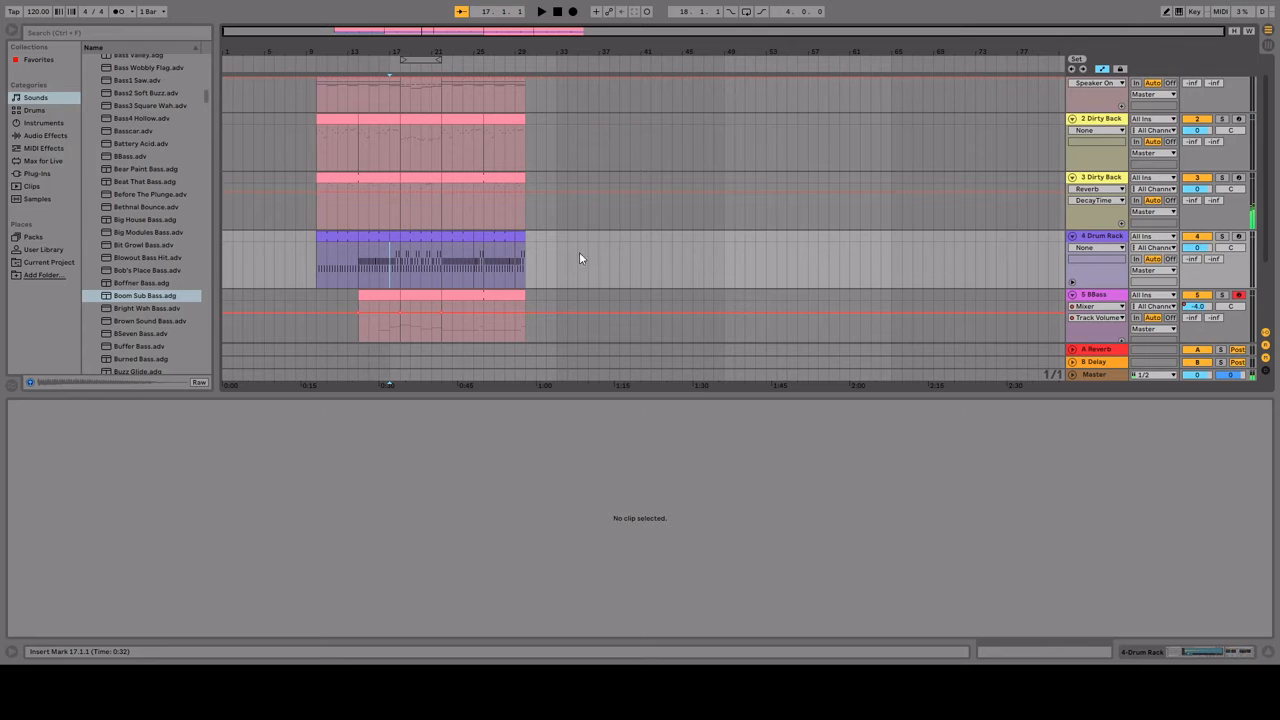
pyautogui.scroll(1, 599, 238)
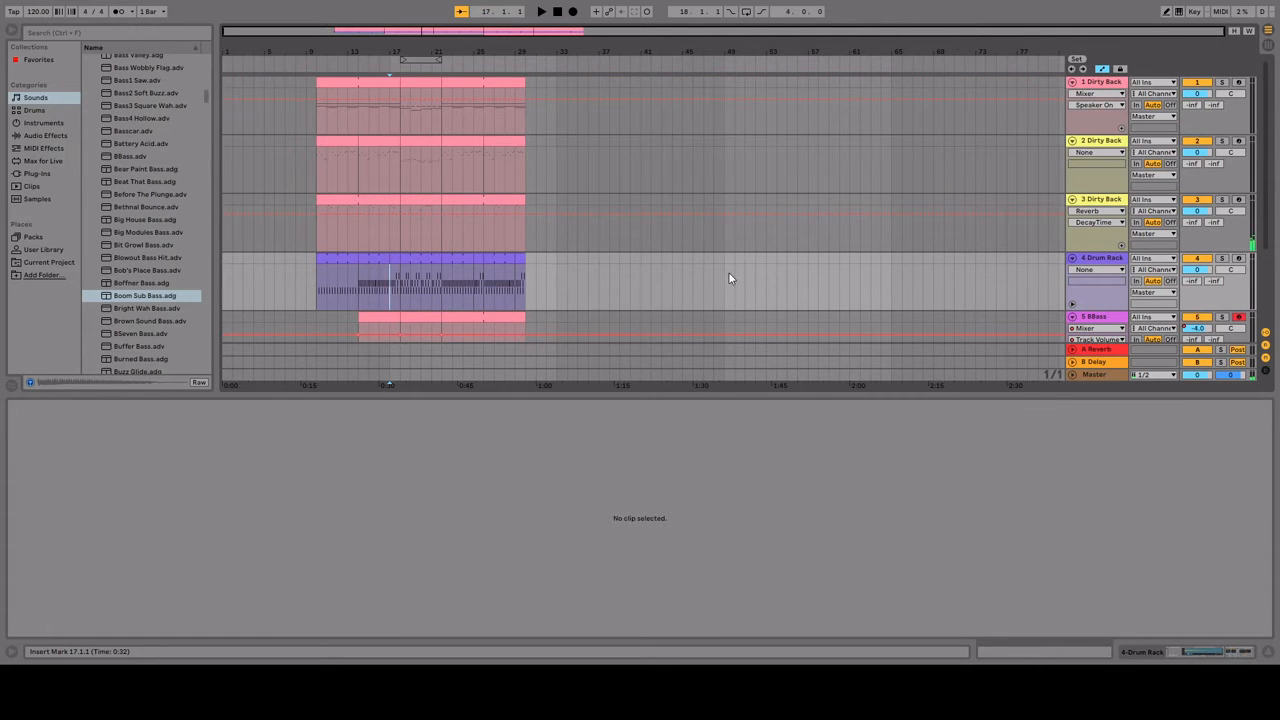
pyautogui.scroll(-3, 700, 276)
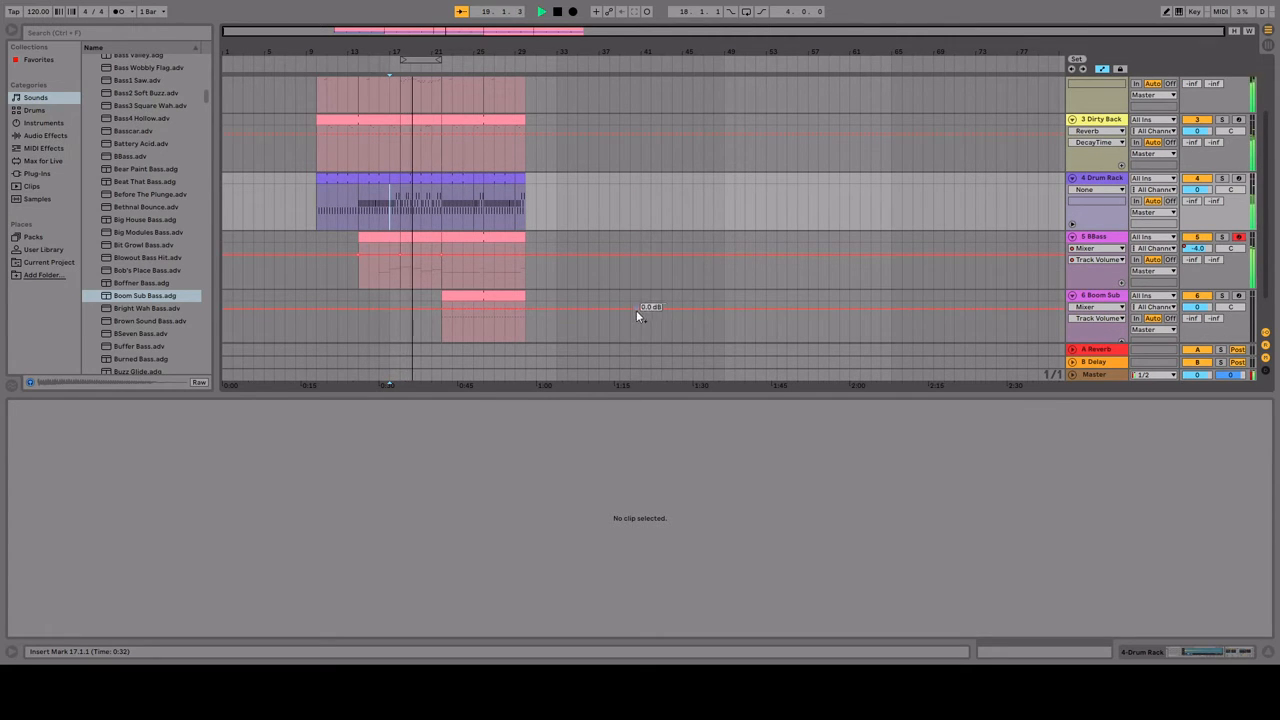
pyautogui.scroll(3, 636, 310)
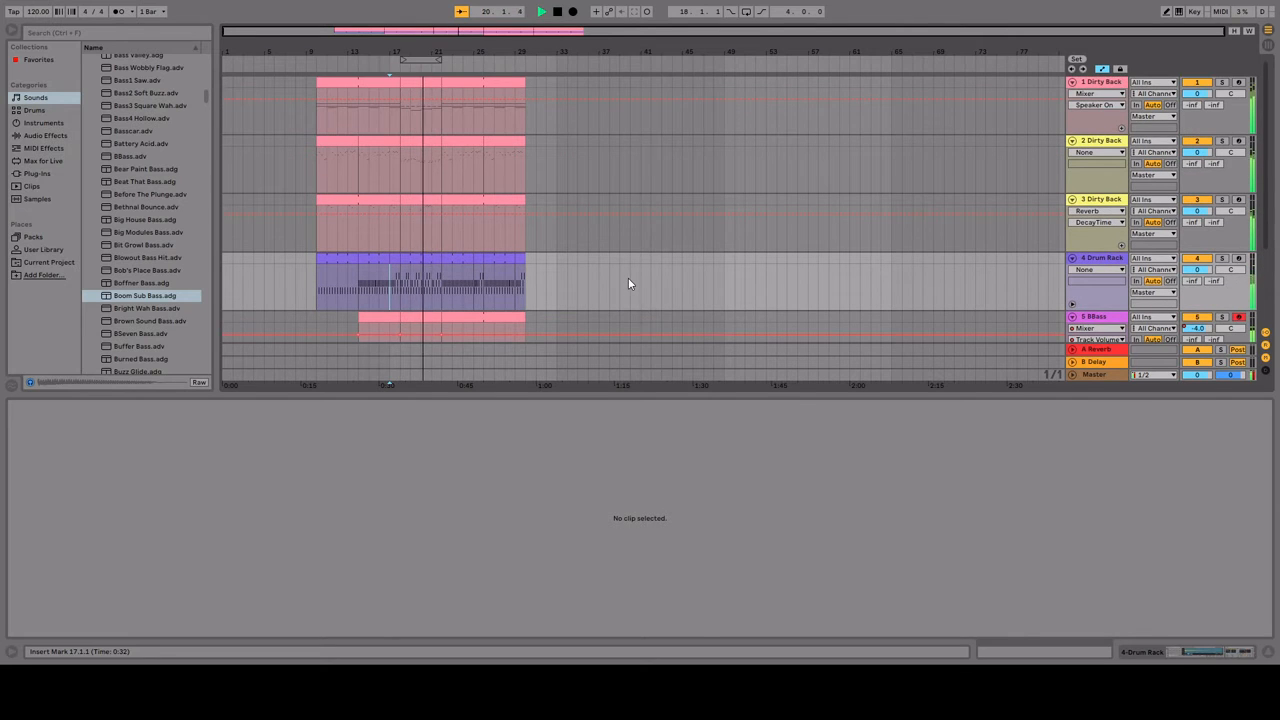
pyautogui.scroll(-2, 628, 277)
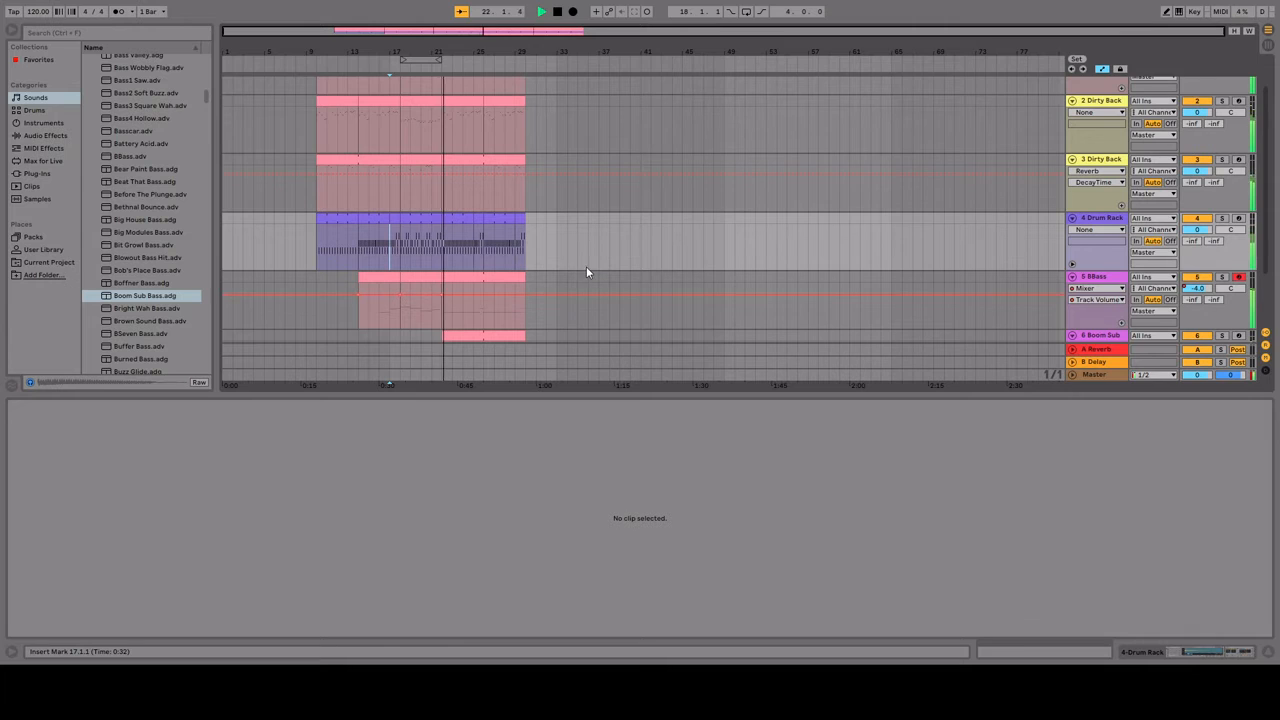
pyautogui.scroll(-3, 602, 282)
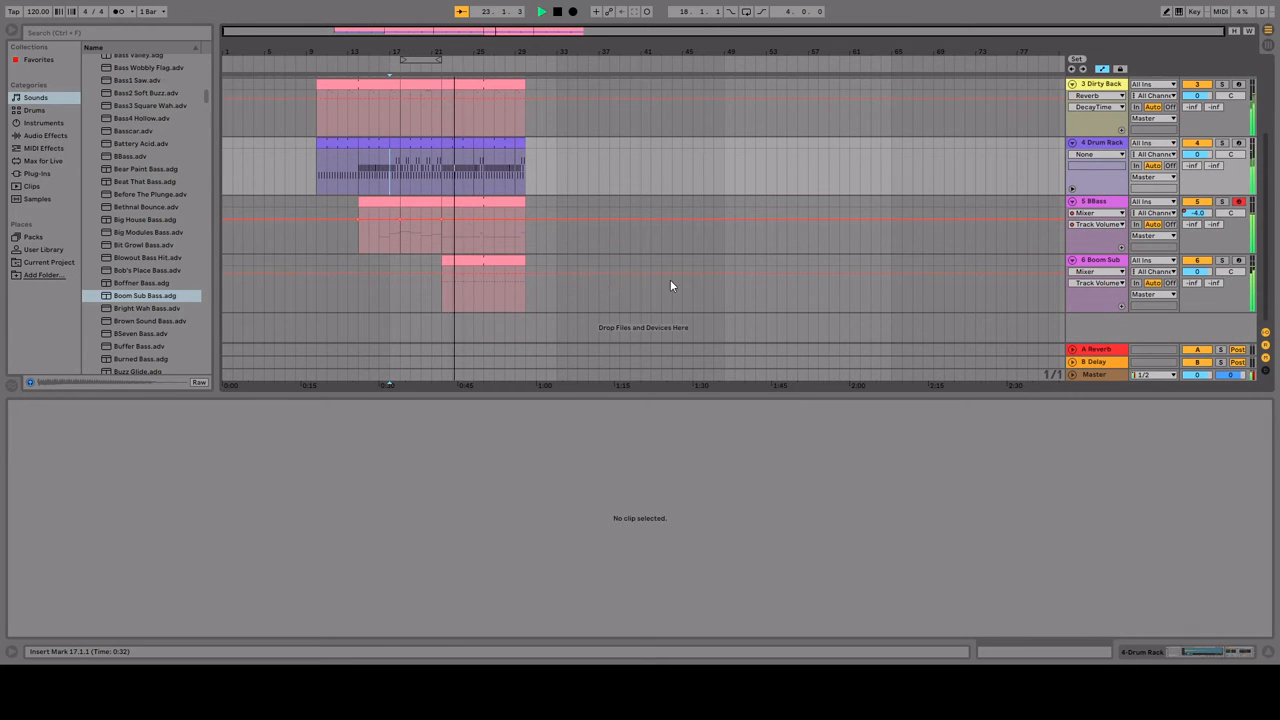
pyautogui.scroll(3, 640, 295)
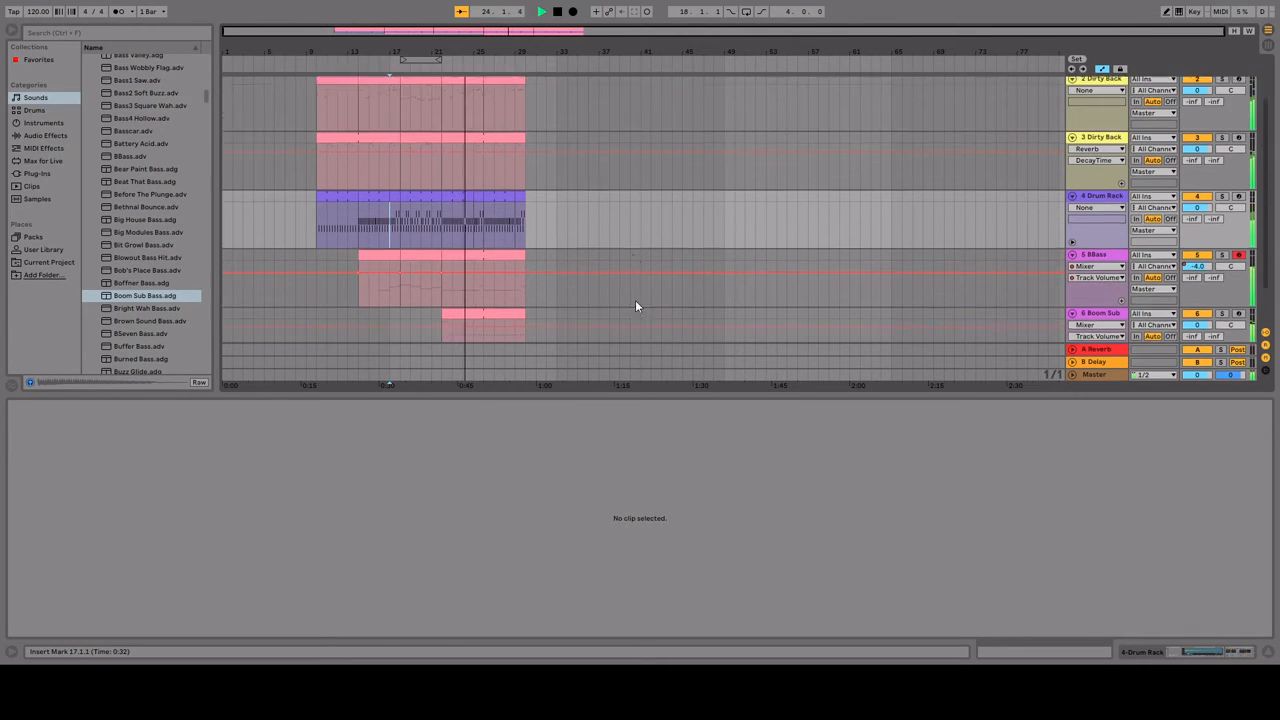
pyautogui.scroll(-3, 604, 259)
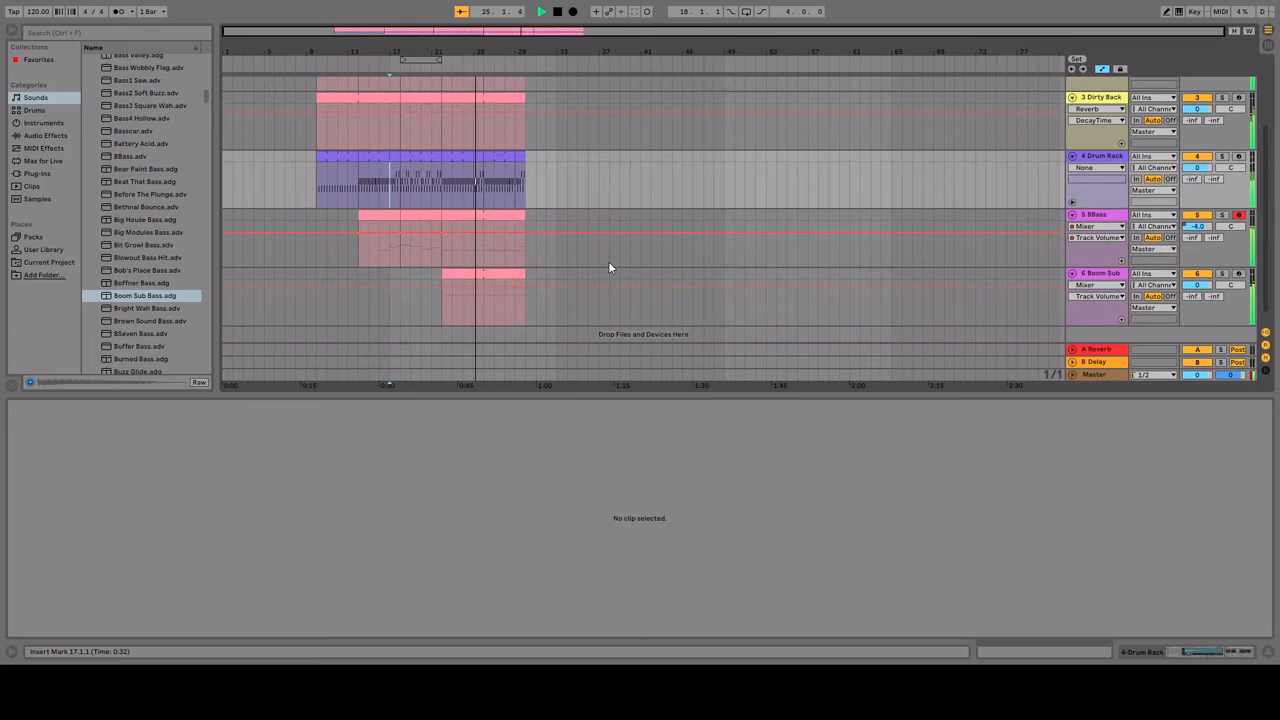
pyautogui.press('space')
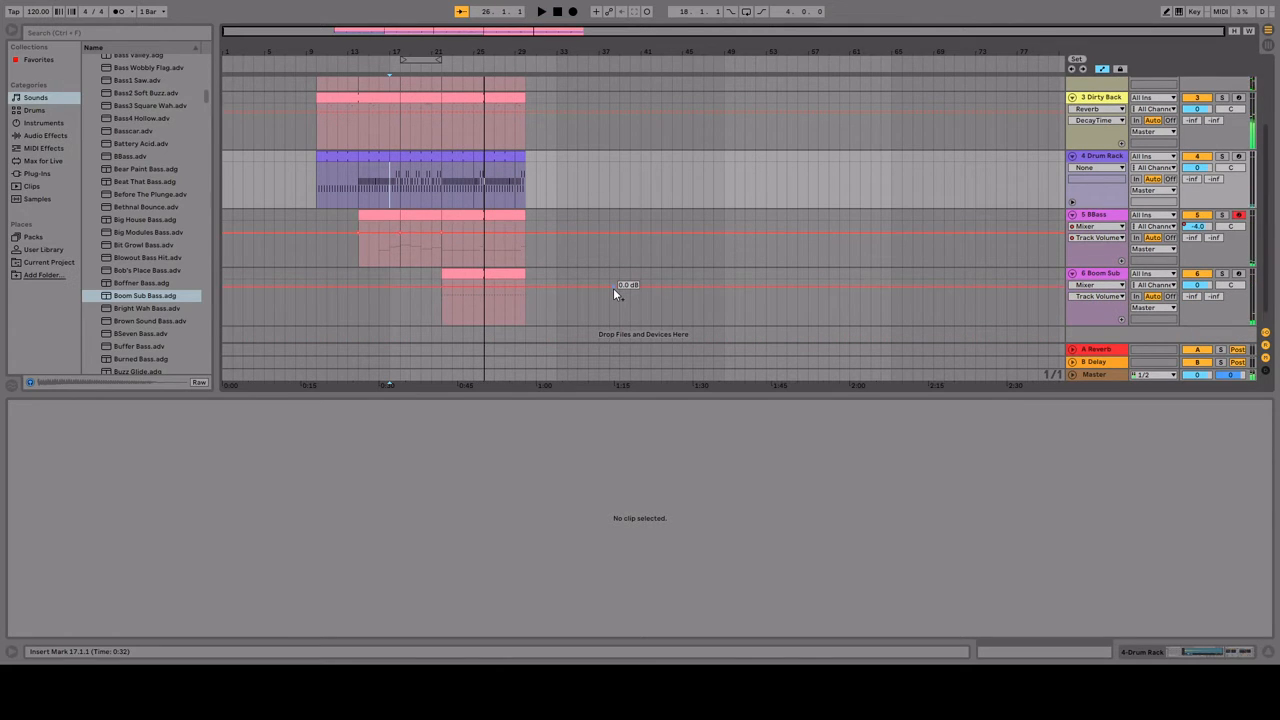
pyautogui.scroll(5, 613, 288)
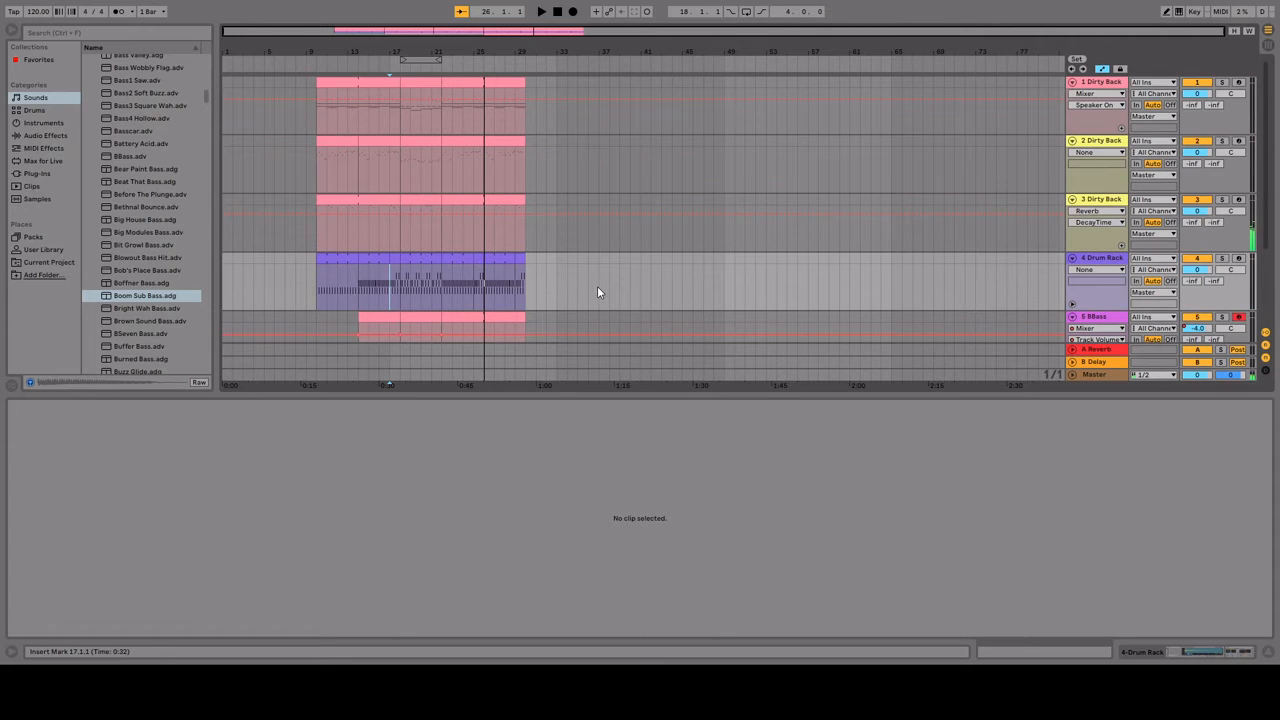
pyautogui.click(317, 174)
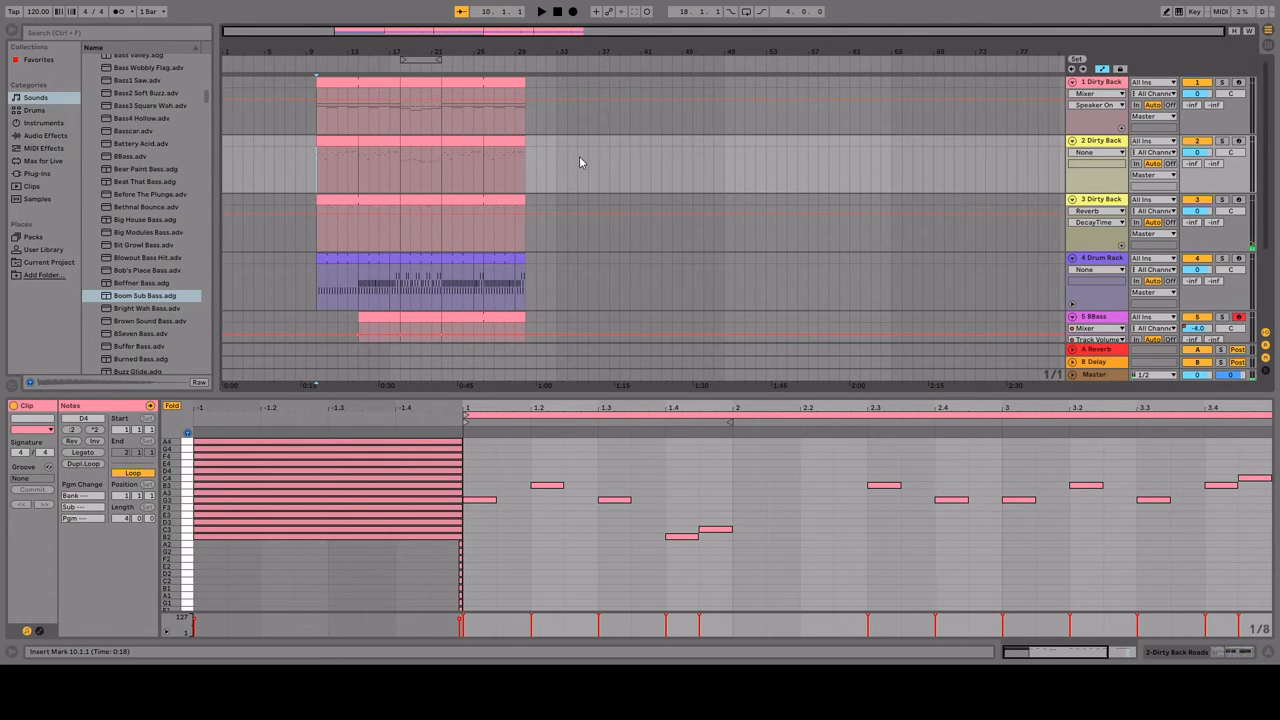
# Step: Duplicate track 1's last clip to bar 30, remove all its notes, and turn on note drawing
pyautogui.click(504, 82)
pyautogui.hotkey('ctrl', 'd')
pyautogui.hotkey('ctrl', 'a')
pyautogui.press('Delete')
pyautogui.press('b')
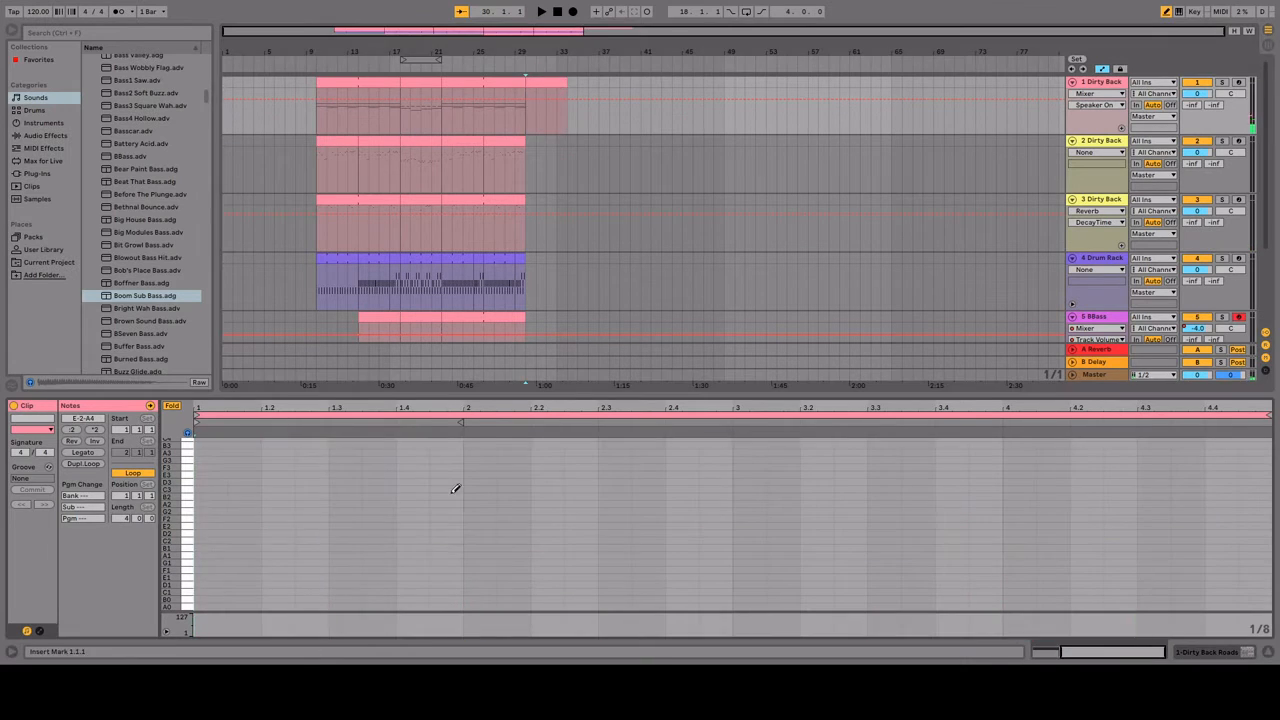
# Step: Loop track 1's bar 30 clip and set its note grid to one bar
pyautogui.click(546, 81)
pyautogui.hotkey('ctrl', 'l')
pyautogui.press('space')
pyautogui.moveTo(534, 408); pyautogui.dragTo(534, 326)
pyautogui.hotkey('ctrl', '2')
pyautogui.hotkey('ctrl', '2')
pyautogui.hotkey('ctrl', '2')
pyautogui.click(436, 446)
pyautogui.press('space')
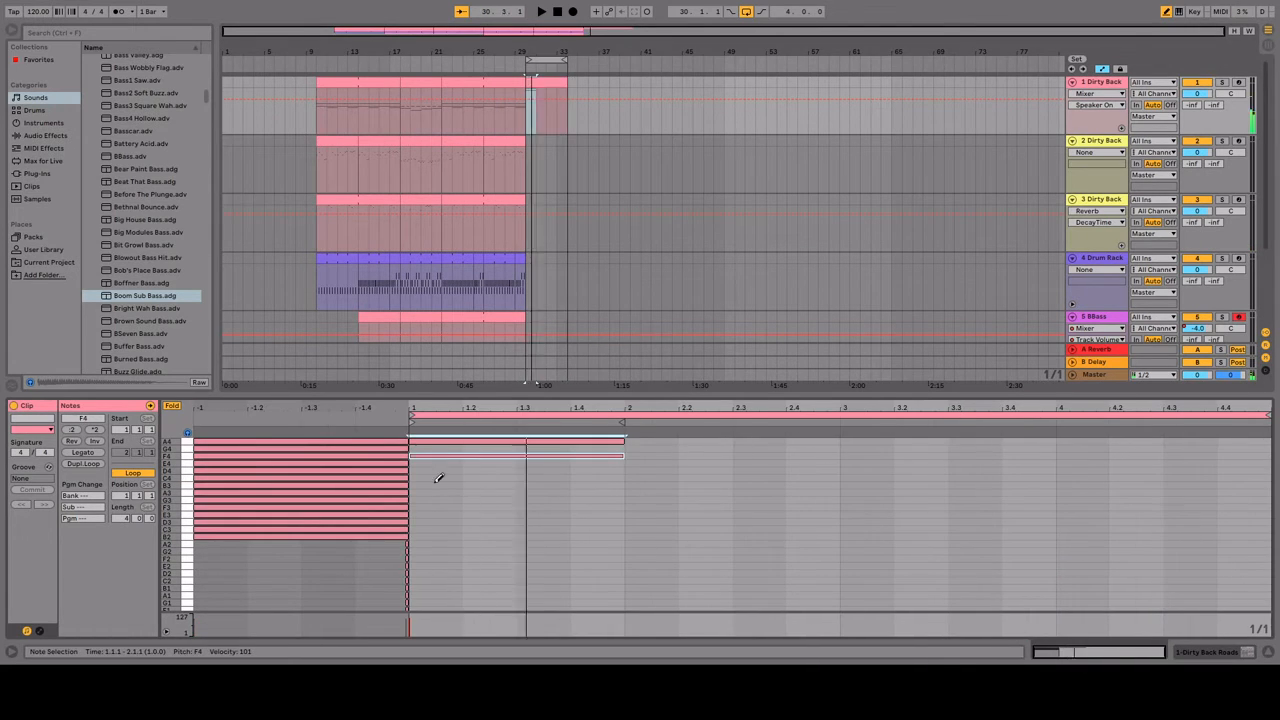
# Step: Draw whole-bar chords in track 1's bar 30 clip: G2-D3 in bar 1, F2-A2-C3 in bar 2, and A1-D2-A2 in bar 3
pyautogui.click(490, 522)
pyautogui.click(548, 551)
pyautogui.click(654, 529)
pyautogui.click(667, 558)
pyautogui.click(853, 573)
pyautogui.click(855, 595)
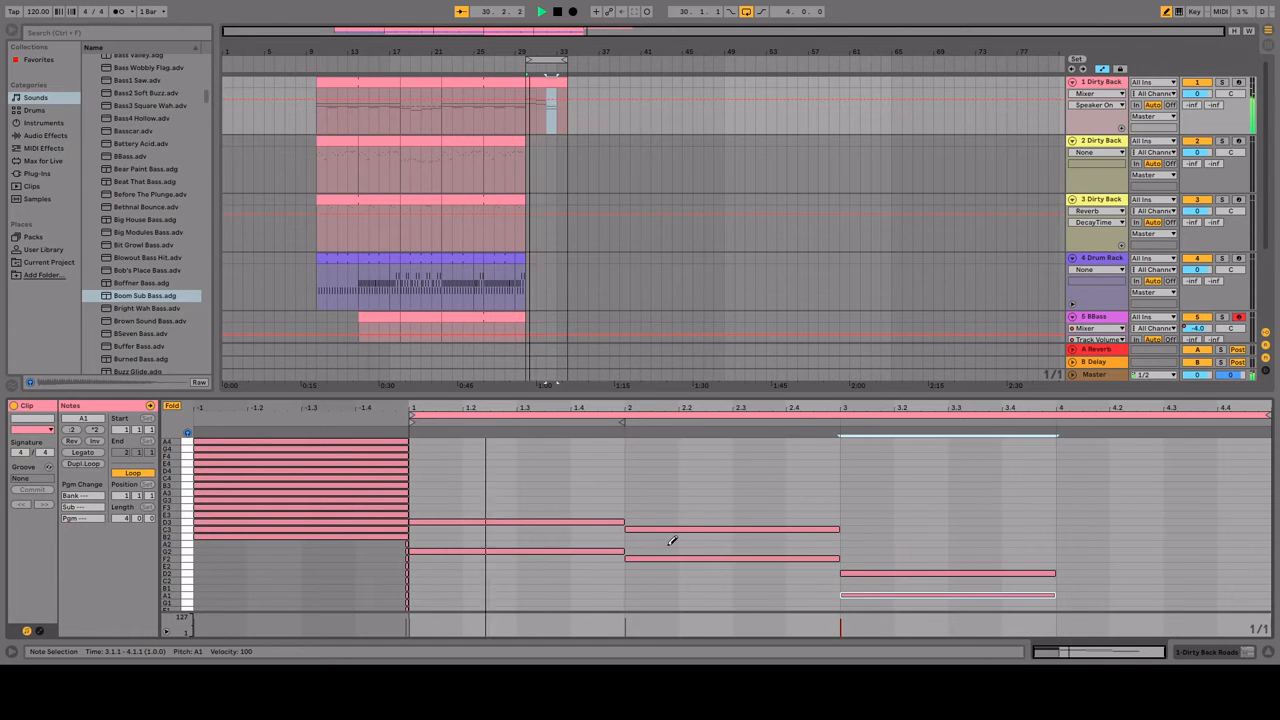
pyautogui.click(668, 544)
pyautogui.click(853, 544)
# Step: Draw a whole-bar B1-E2-G2 chord in bar 4 of the clip and play the loop
pyautogui.click(1068, 551)
pyautogui.click(1068, 566)
pyautogui.click(1067, 581)
pyautogui.press('space')
pyautogui.click(1069, 580)
pyautogui.click(1069, 588)
pyautogui.press('space')
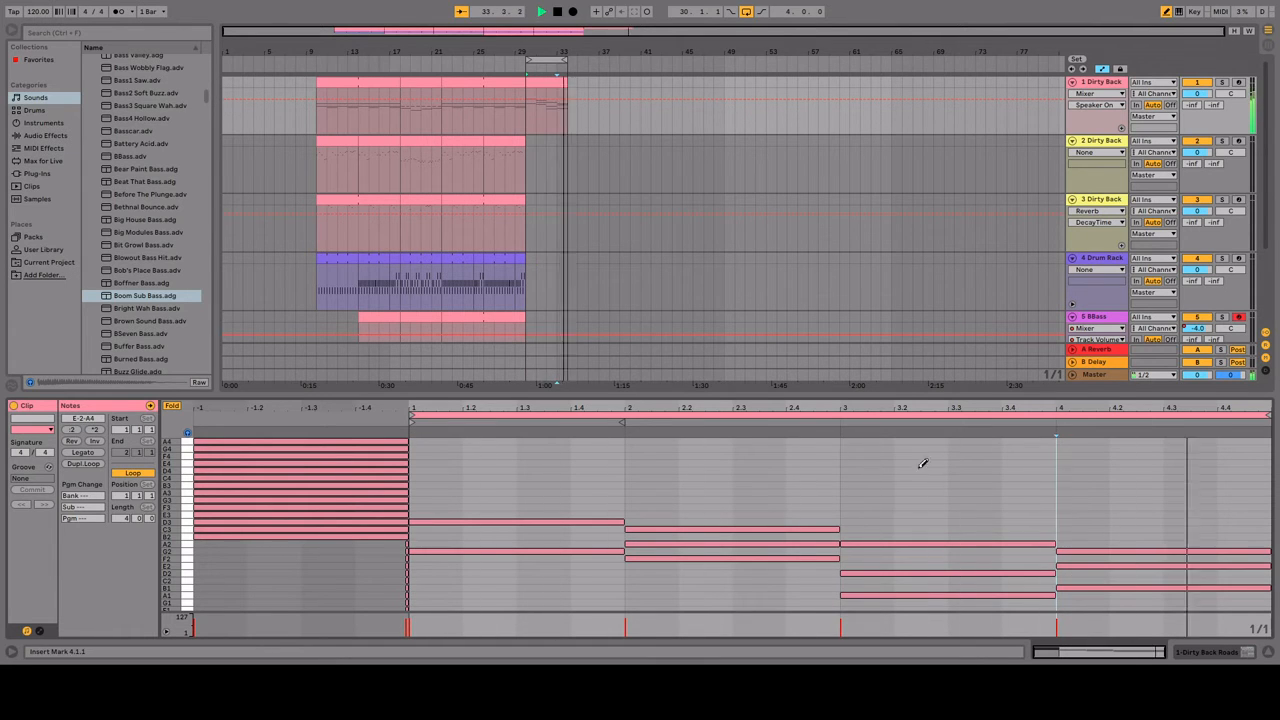
pyautogui.press('space')
# Step: Duplicate track 1's bar 30 clip to bar 34 and extend the arrangement loop to eight bars
pyautogui.click(645, 508)
pyautogui.click(645, 508)
pyautogui.click(547, 82)
pyautogui.hotkey('ctrl', 'd')
pyautogui.moveTo(566, 60); pyautogui.dragTo(609, 60)
# Step: Add whole-bar E3 in bar 2 and G3 in bar 3 of the bar 34 clip while listening
pyautogui.click(537, 515)
pyautogui.press('space')
pyautogui.click(832, 499)
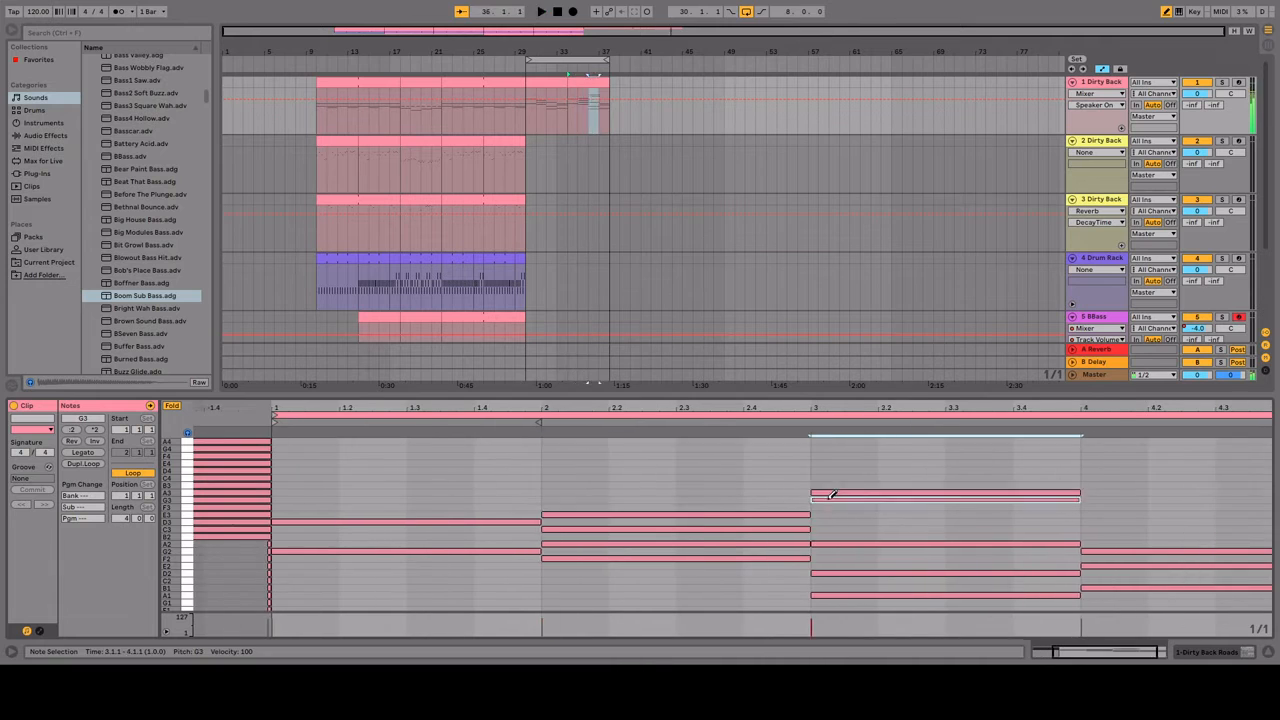
pyautogui.press('space')
# Step: Add a two-and-a-half-beat G3 in bar 4, followed by eighth notes B3, B3 and A3, and play the result
pyautogui.click(1264, 500)
pyautogui.hotkey('ctrl', '1')
pyautogui.hotkey('ctrl', '1')
pyautogui.moveTo(1269, 500); pyautogui.dragTo(1171, 500)
pyautogui.hotkey('ctrl', '1')
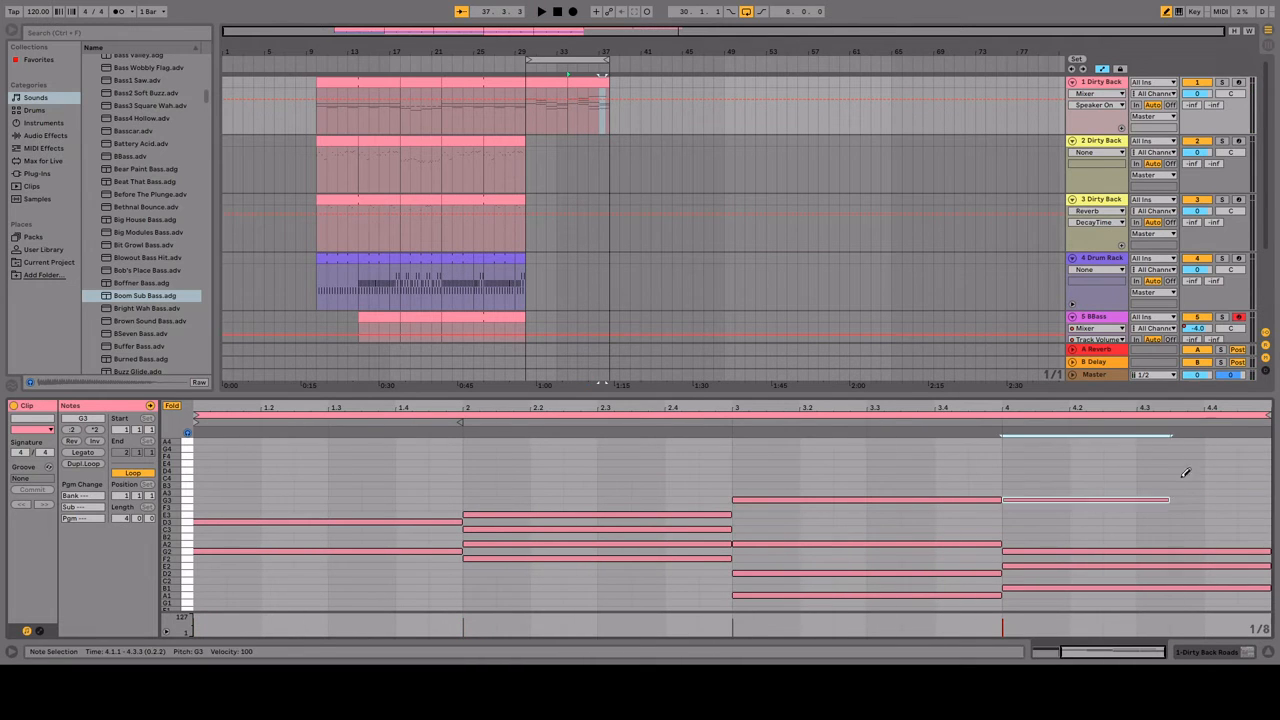
pyautogui.click(1186, 485)
pyautogui.click(1220, 485)
pyautogui.click(1254, 493)
pyautogui.press('space')
pyautogui.press('space')
# Step: Copy the bar 10 to 18 sections of tracks 1, 2 and 3 to bar 38
pyautogui.moveTo(318, 112); pyautogui.dragTo(400, 112)
pyautogui.moveTo(358, 82); pyautogui.dragTo(651, 82)
pyautogui.moveTo(318, 172); pyautogui.dragTo(400, 174)
pyautogui.moveTo(358, 141); pyautogui.dragTo(651, 141)
pyautogui.moveTo(318, 230); pyautogui.dragTo(400, 230)
pyautogui.moveTo(358, 200); pyautogui.dragTo(651, 200)
# Step: Copy the bar 22 to 30 sections of the drum, BBass and Boom Sub tracks to bar 38
pyautogui.moveTo(442, 285); pyautogui.dragTo(524, 285)
pyautogui.moveTo(483, 258); pyautogui.dragTo(652, 258)
pyautogui.scroll(-3, 477, 260)
pyautogui.moveTo(442, 290); pyautogui.dragTo(524, 290)
pyautogui.moveTo(477, 262); pyautogui.dragTo(646, 262)
pyautogui.moveTo(442, 328); pyautogui.dragTo(524, 328)
pyautogui.moveTo(483, 308); pyautogui.dragTo(652, 308)
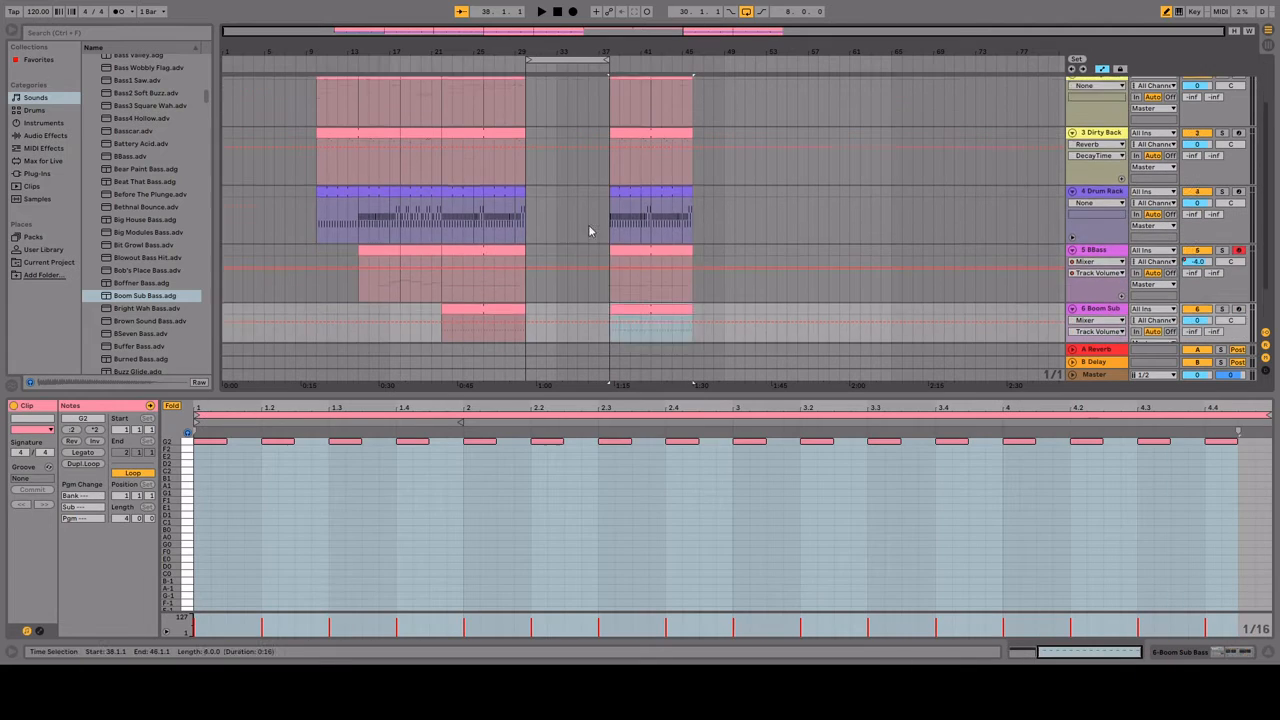
# Step: Play the arrangement from bar 26, turn looping off, and listen to the transition from bar 37
pyautogui.scroll(4, 591, 231)
pyautogui.click(484, 132)
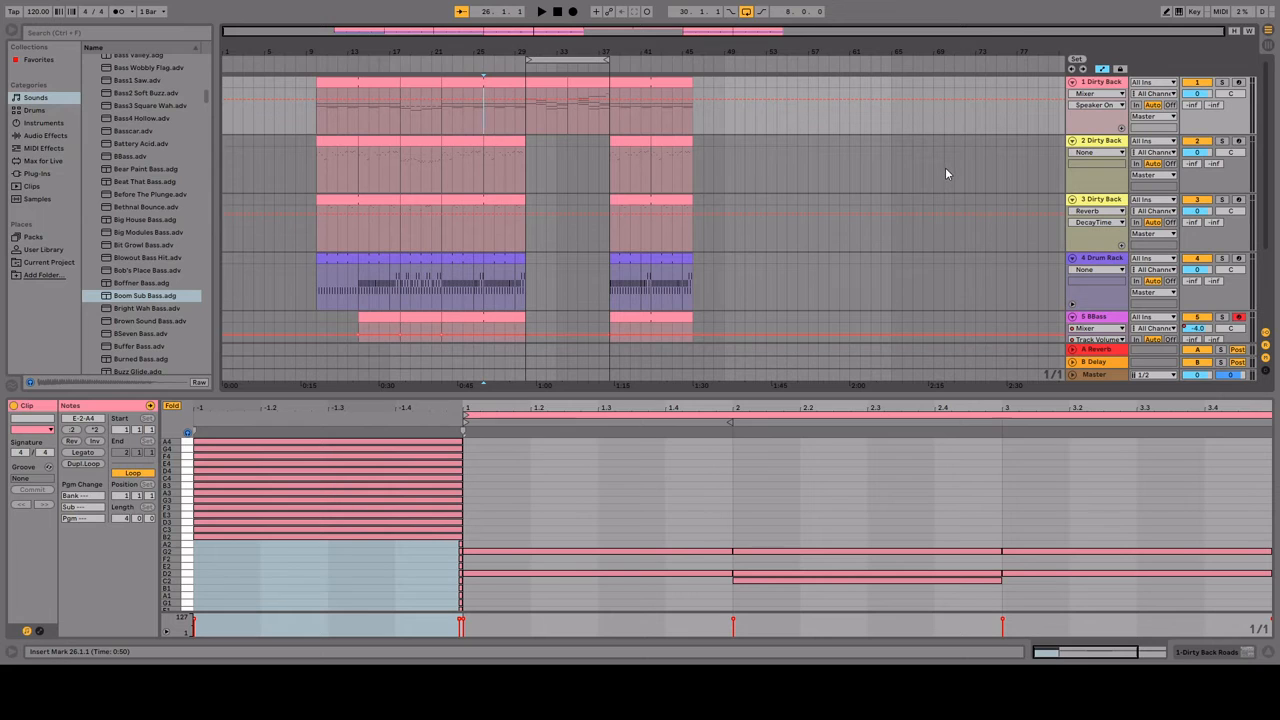
pyautogui.press('space')
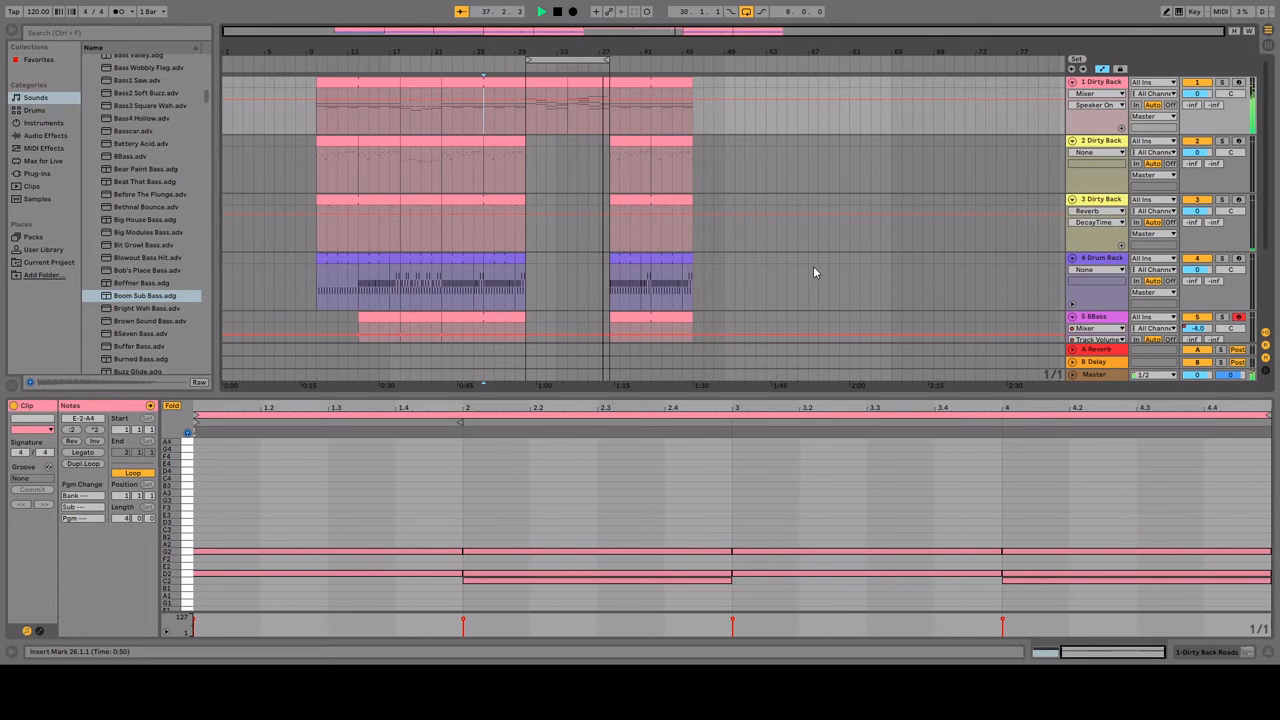
pyautogui.hotkey('ctrl', 'l')
pyautogui.click(602, 109)
pyautogui.press('space')
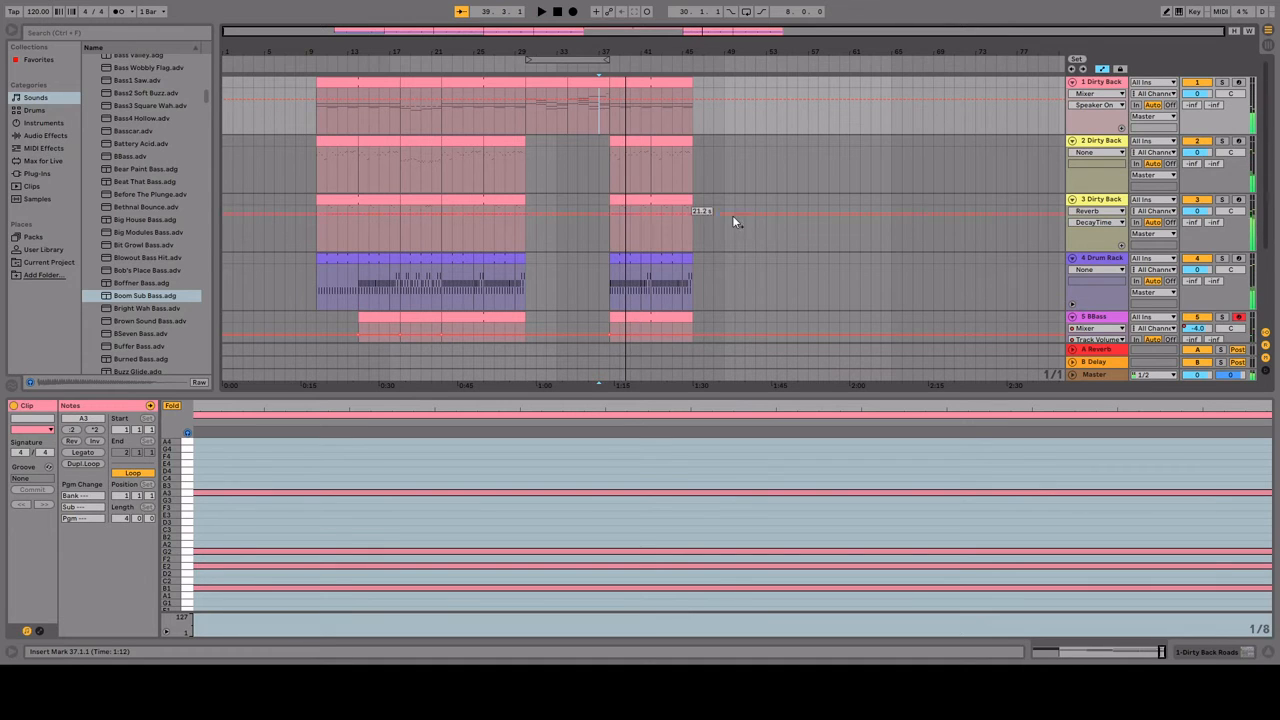
pyautogui.scroll(-1, 782, 231)
pyautogui.scroll(1, 783, 228)
# Step: Create a one-bar clip on the drum track at bar 30 and extend it to bar 38
pyautogui.click(541, 148)
pyautogui.scroll(-1, 724, 212)
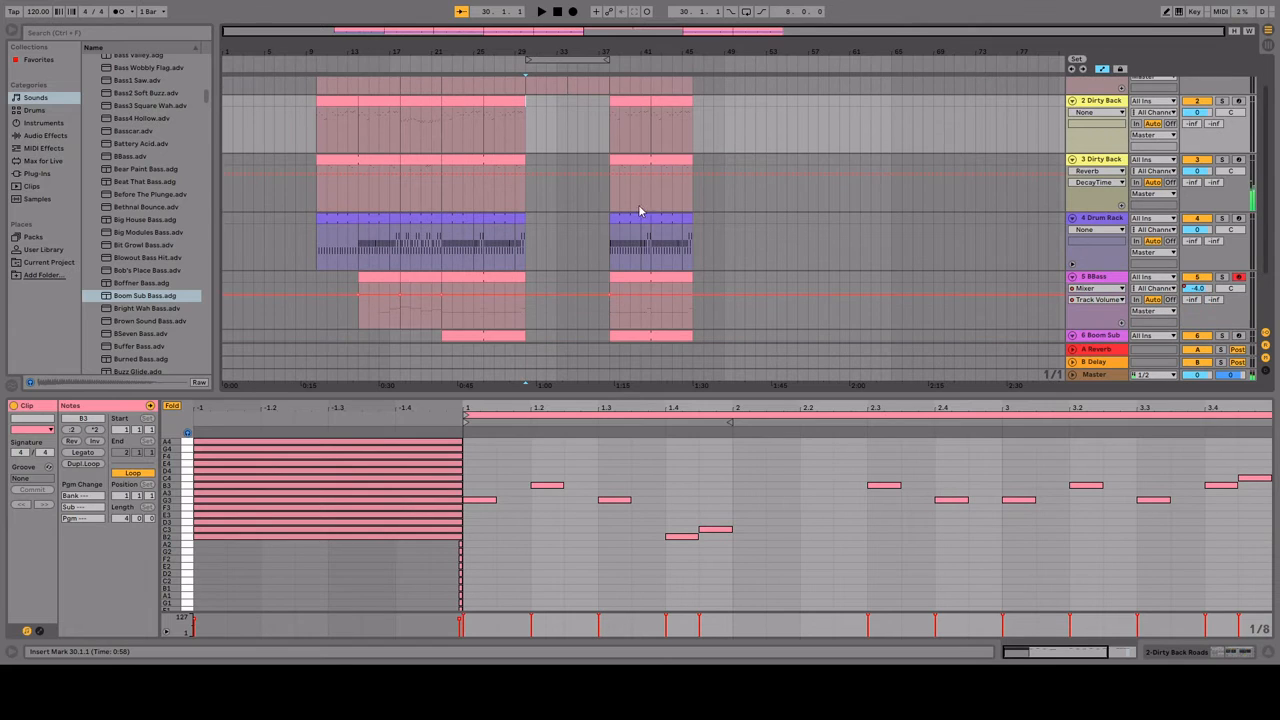
pyautogui.moveTo(532, 222); pyautogui.dragTo(538, 225)
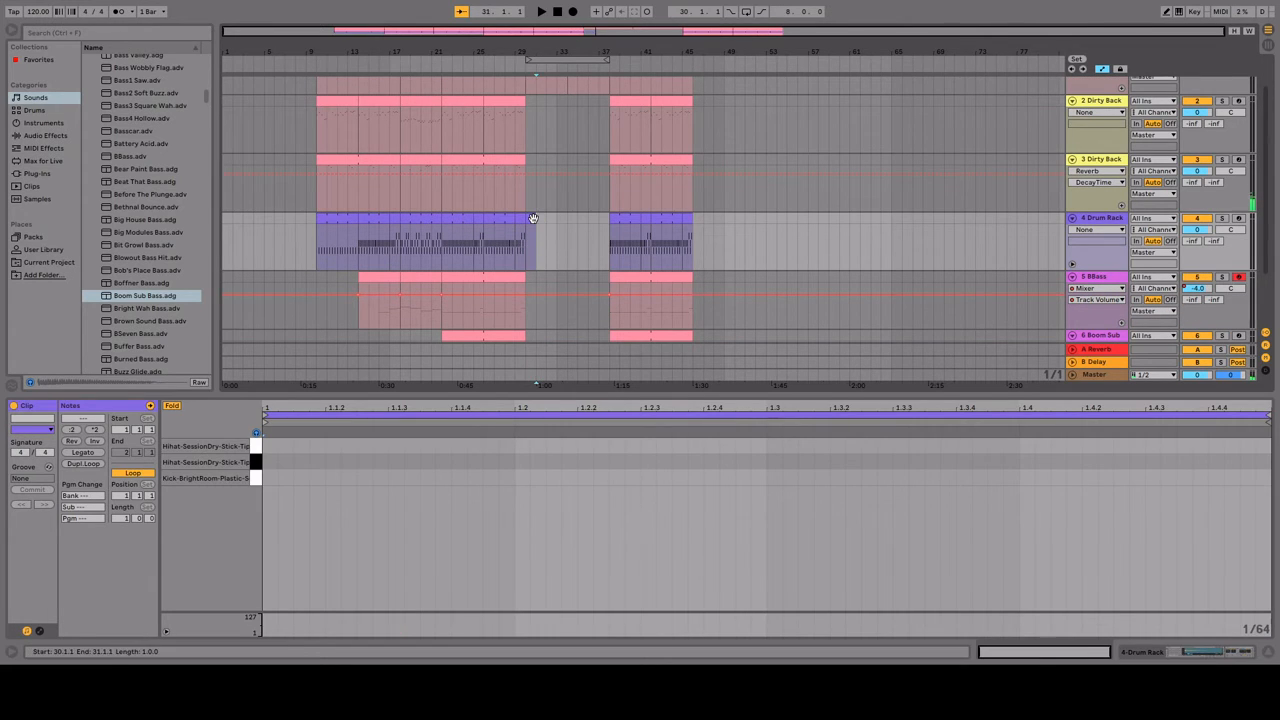
pyautogui.moveTo(537, 218); pyautogui.dragTo(604, 215)
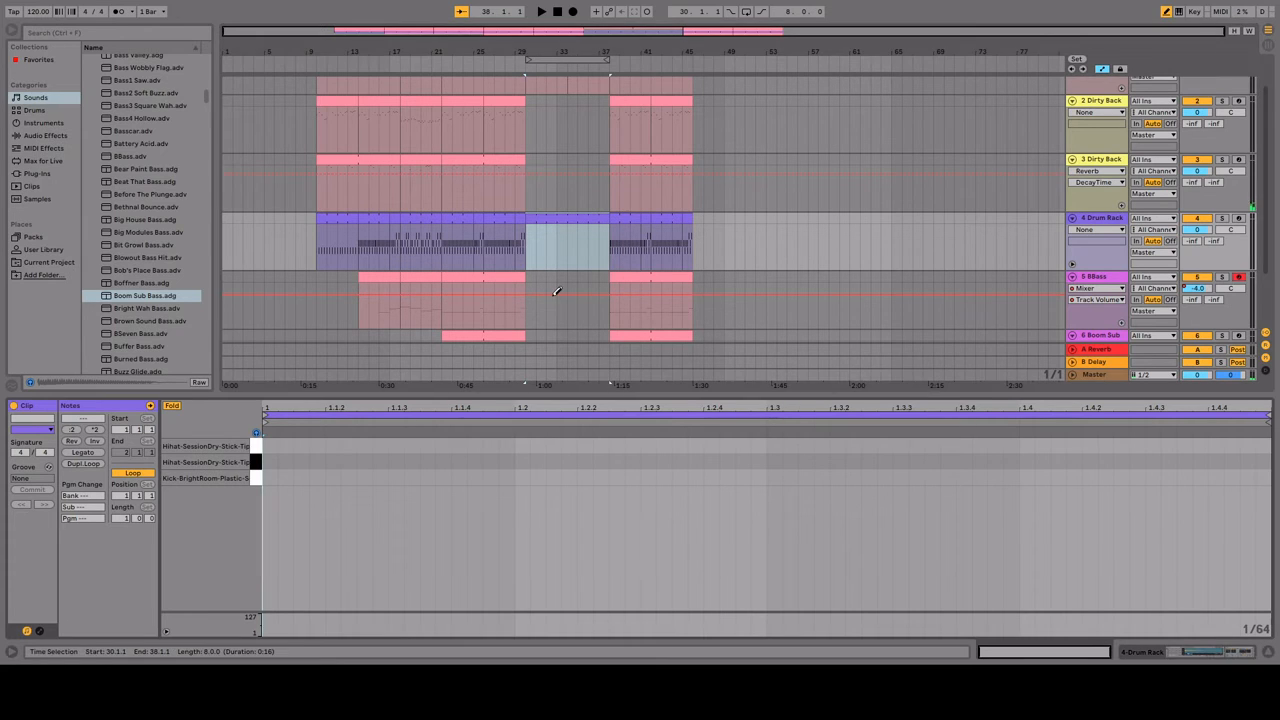
# Step: Loop the section and draw kicks on every beat, lower-row hi-hats on every eighth, and upper-row hi-hats at 1.3.3 and 1.4.3
pyautogui.press('space')
pyautogui.click(270, 478)
pyautogui.click(746, 12)
pyautogui.click(522, 478)
pyautogui.click(775, 478)
pyautogui.click(1027, 478)
pyautogui.click(270, 462)
pyautogui.click(396, 462)
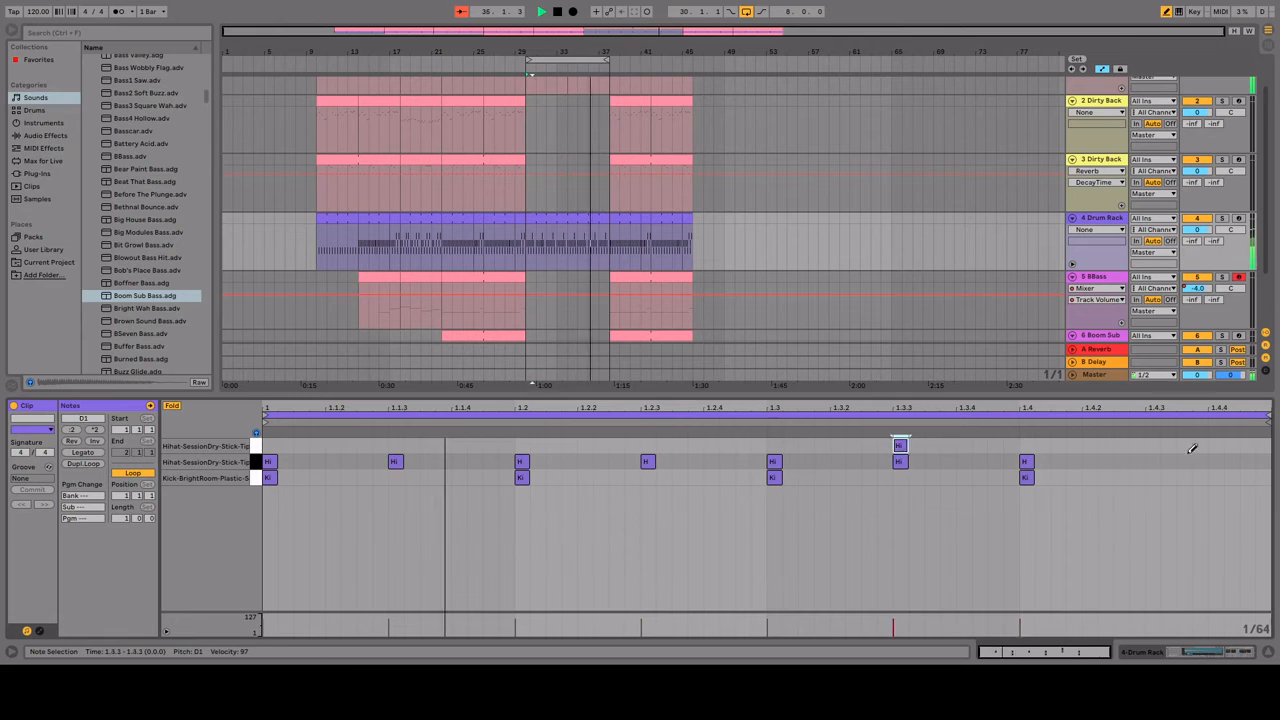
pyautogui.click(1153, 462)
pyautogui.click(1153, 446)
# Step: Place a looped four-bar clip across bars 30 to 38 of track 2 and clear its notes for drawing
pyautogui.click(532, 122)
pyautogui.hotkey('ctrl', 'z')
pyautogui.press('b')
pyautogui.moveTo(528, 128); pyautogui.dragTo(609, 128)
pyautogui.hotkey('ctrl', 'v')
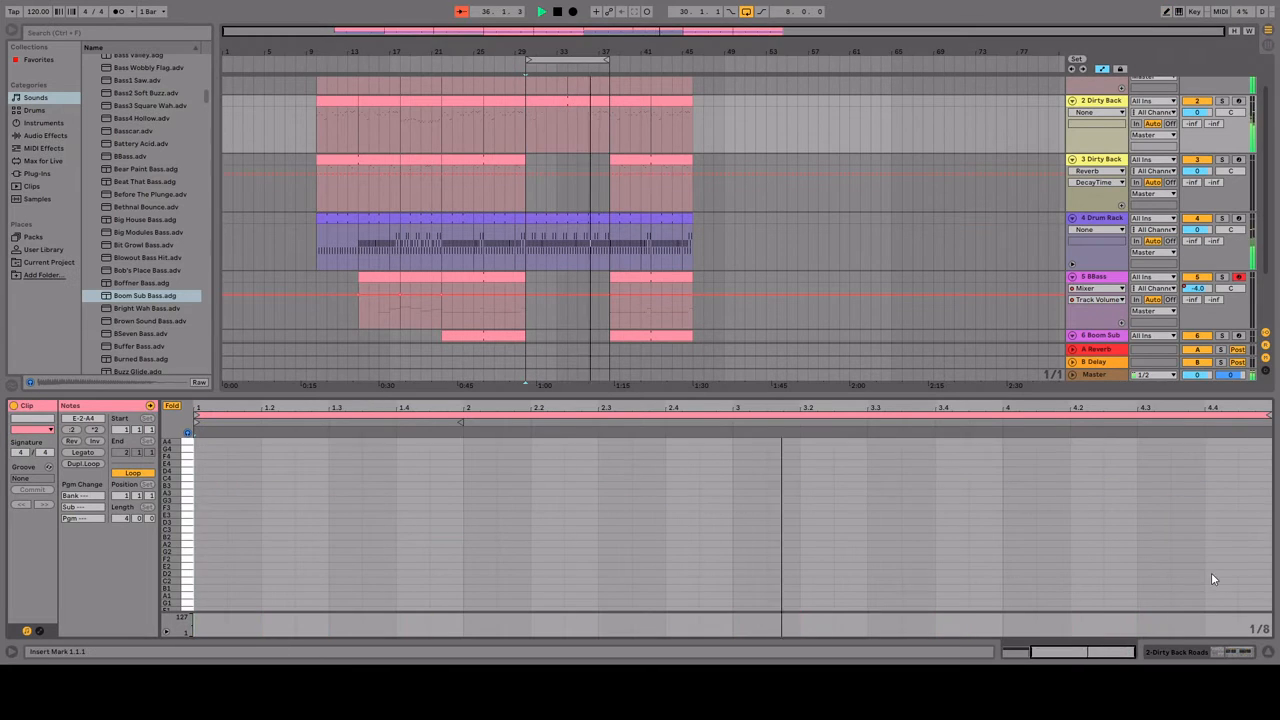
pyautogui.press('b')
# Step: Draw an eighth-note B3 and A3 melody through bars 1 and 2 of track 2's new clip, ending on E4 and D4
pyautogui.click(211, 485)
pyautogui.click(278, 485)
pyautogui.click(345, 493)
pyautogui.click(379, 485)
pyautogui.click(446, 485)
pyautogui.click(513, 493)
pyautogui.click(547, 485)
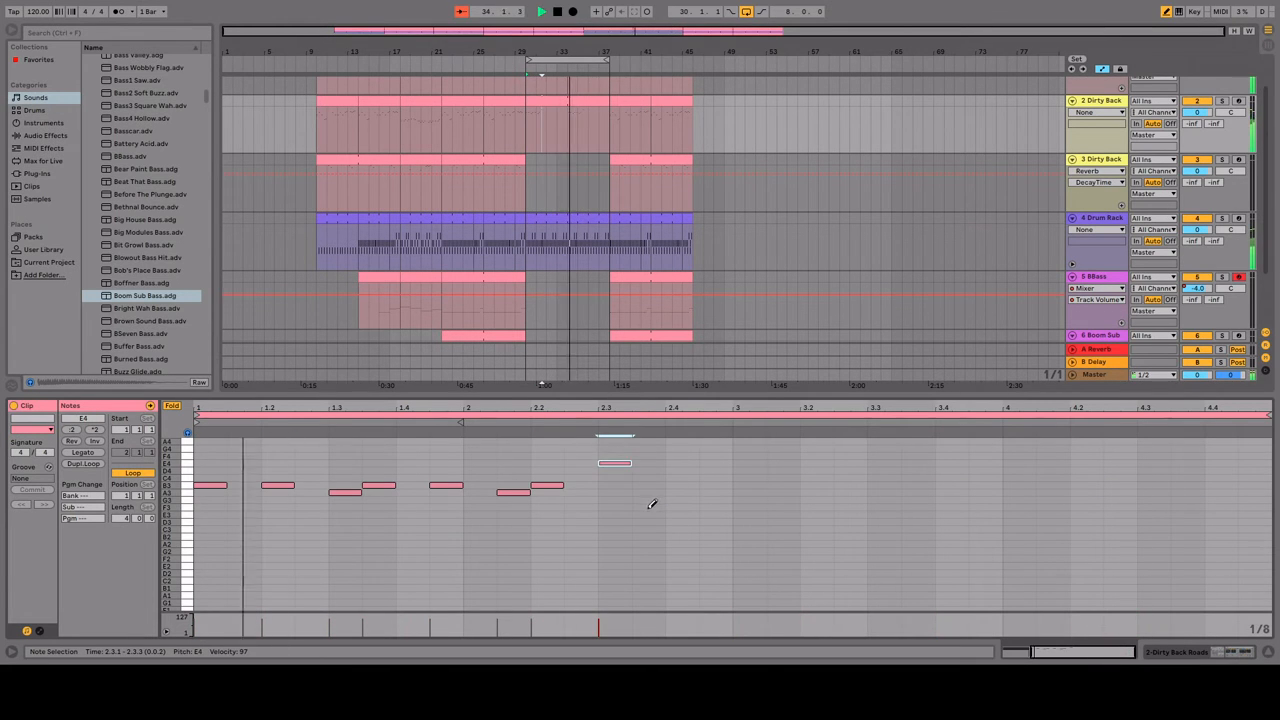
# Step: Repeat the B3 and A3 pattern in bars 3 and 4 of the track 2 clip, ending on G3, G3 and F3
pyautogui.click(749, 485)
pyautogui.click(816, 485)
pyautogui.click(883, 493)
pyautogui.click(917, 485)
pyautogui.click(985, 485)
pyautogui.click(1052, 493)
pyautogui.click(1086, 485)
pyautogui.click(1156, 507)
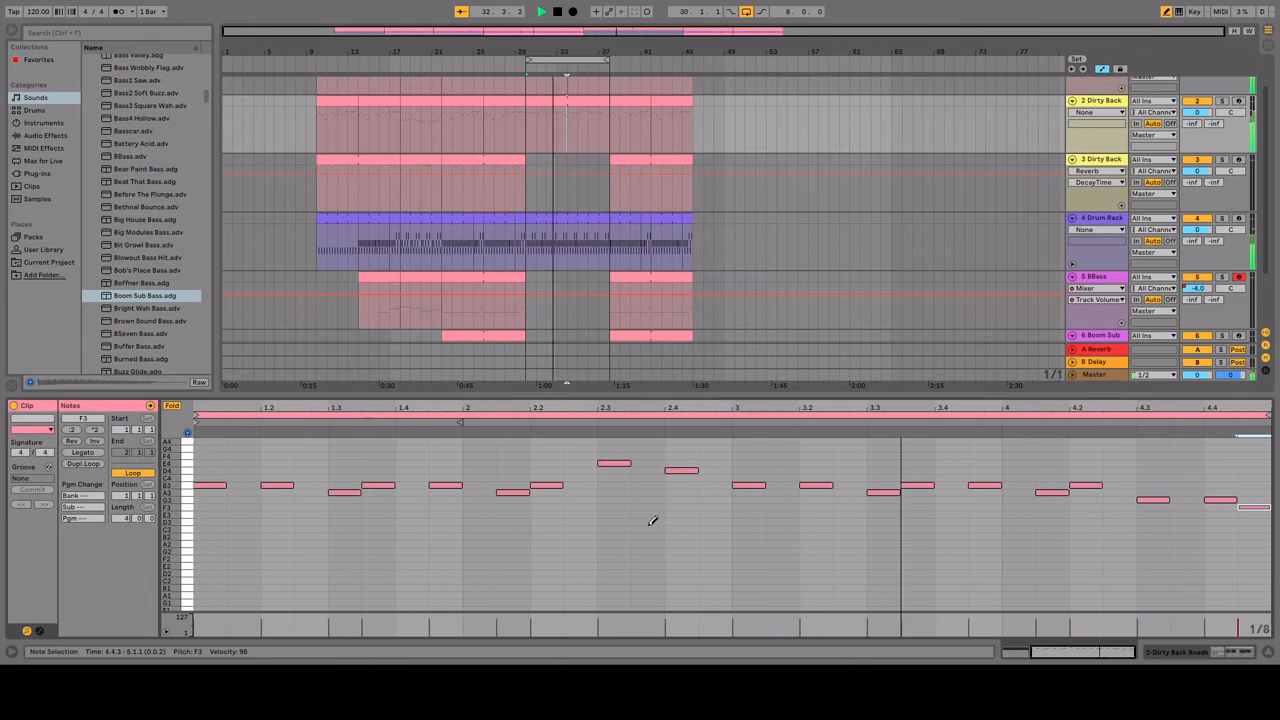
# Step: Replace the D4 at 2.4 with G4, and add G4 eighth notes at 3.1 and 3.2
pyautogui.click(769, 448)
pyautogui.click(769, 470)
pyautogui.press('space')
pyautogui.moveTo(528, 130); pyautogui.dragTo(609, 152)
pyautogui.press('space')
pyautogui.click(683, 469)
pyautogui.click(683, 448)
pyautogui.click(749, 448)
pyautogui.click(816, 448)
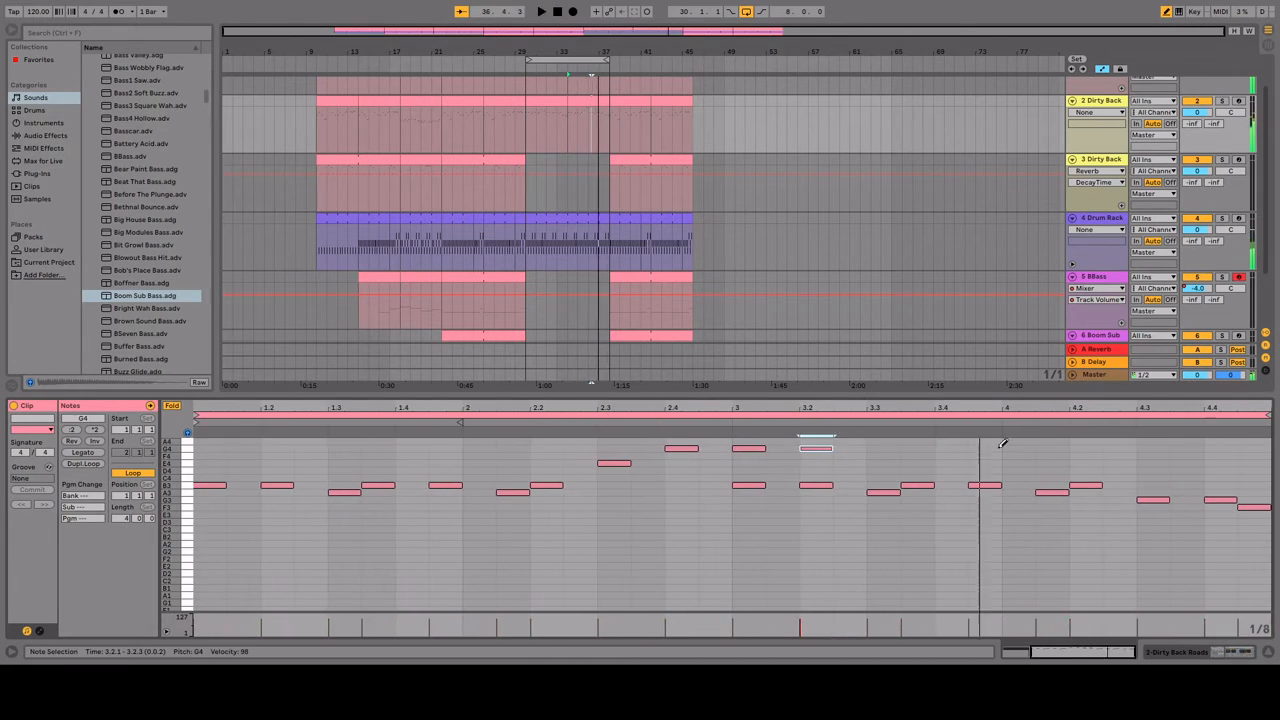
# Step: Add upper eighth notes G4 at 3.4.3 and 4.1.3, A4 at 4.3 and 4.3.3, and G4 at 4.4
pyautogui.click(985, 448)
pyautogui.click(1052, 448)
pyautogui.click(1154, 441)
pyautogui.click(1188, 441)
pyautogui.click(1221, 448)
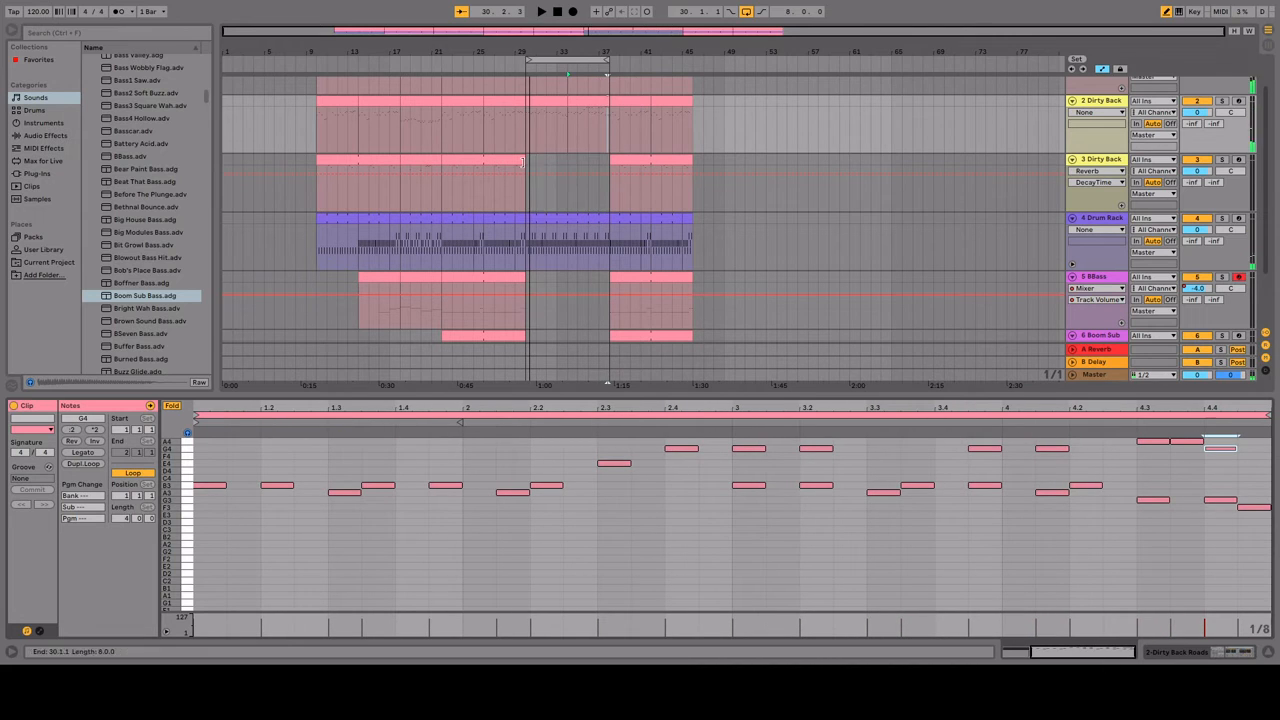
# Step: Duplicate track 3's last clip into bars 30 to 38, remove its notes, and start playback
pyautogui.click(485, 161)
pyautogui.hotkey('ctrl', 'd')
pyautogui.click(434, 417)
pyautogui.press('Delete')
pyautogui.press('space')
# Step: Draw eighth notes A4 at 1.4.3 and G4 at 2.4.3 in track 3's bar 30 clip, trying neighbouring positions during playback
pyautogui.click(714, 461)
pyautogui.click(985, 478)
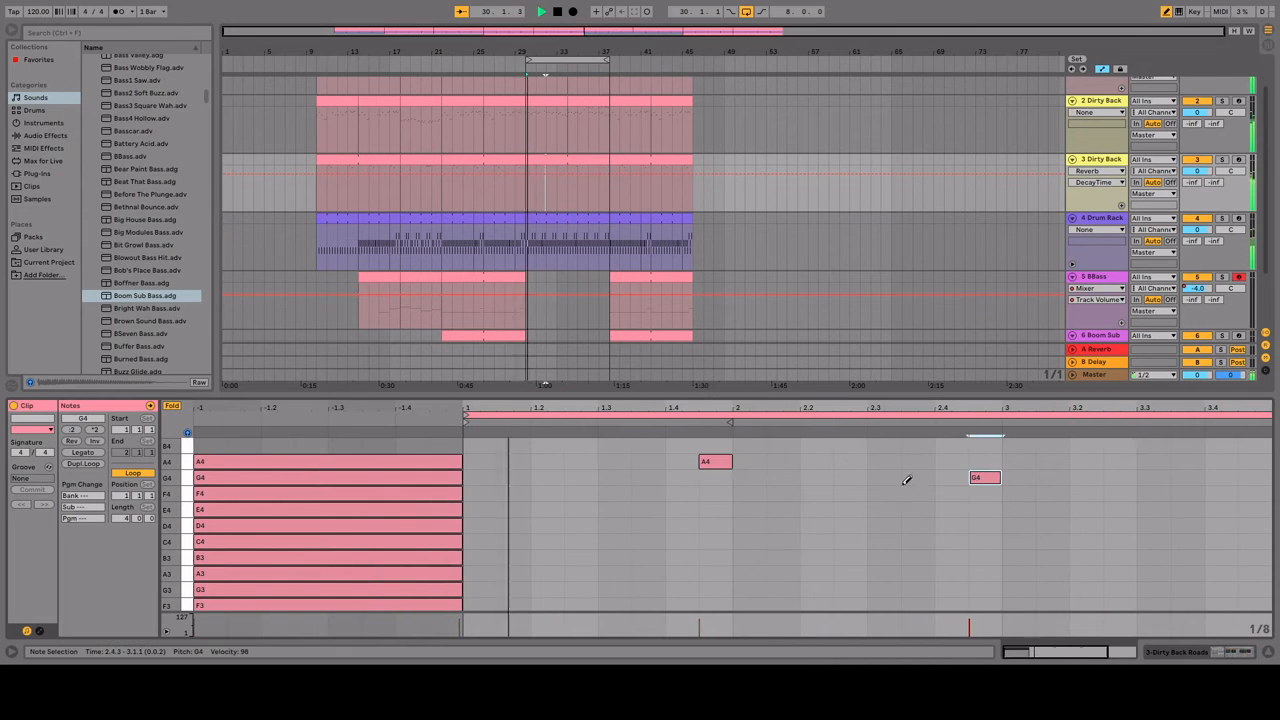
pyautogui.click(682, 462)
pyautogui.click(951, 462)
pyautogui.press('space')
pyautogui.press('space')
pyautogui.click(951, 478)
pyautogui.click(715, 462)
pyautogui.press('space')
pyautogui.press('space')
# Step: Add G4 at 2.1.3 and A4 at 2.3.3 in the track 3 clip and play the section
pyautogui.click(954, 478)
pyautogui.click(678, 478)
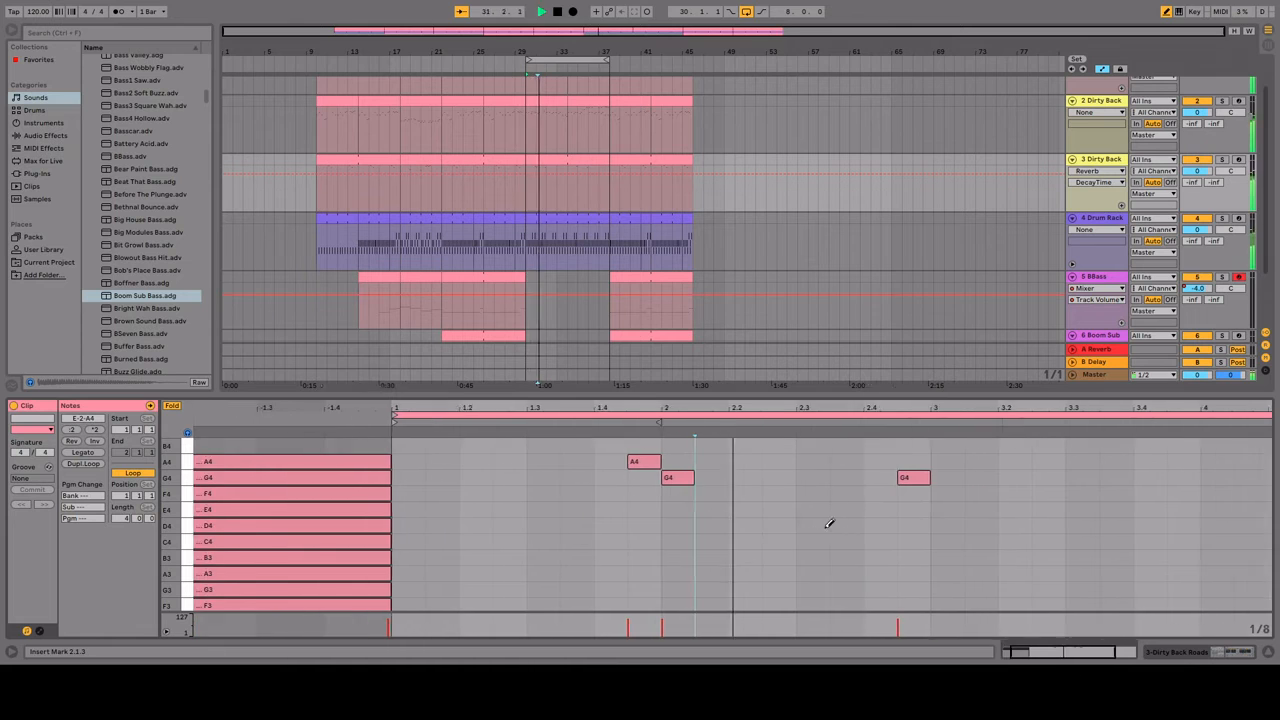
pyautogui.click(678, 478)
pyautogui.click(711, 478)
pyautogui.click(918, 462)
pyautogui.press('space')
pyautogui.press('space')
# Step: Draw eighth notes E4 at 4.1, G4 at 4.2, E4 at 4.3.3 and G4 at 4.4.3, and play the clip
pyautogui.press('space')
pyautogui.click(1018, 510)
pyautogui.click(1085, 478)
pyautogui.click(1152, 510)
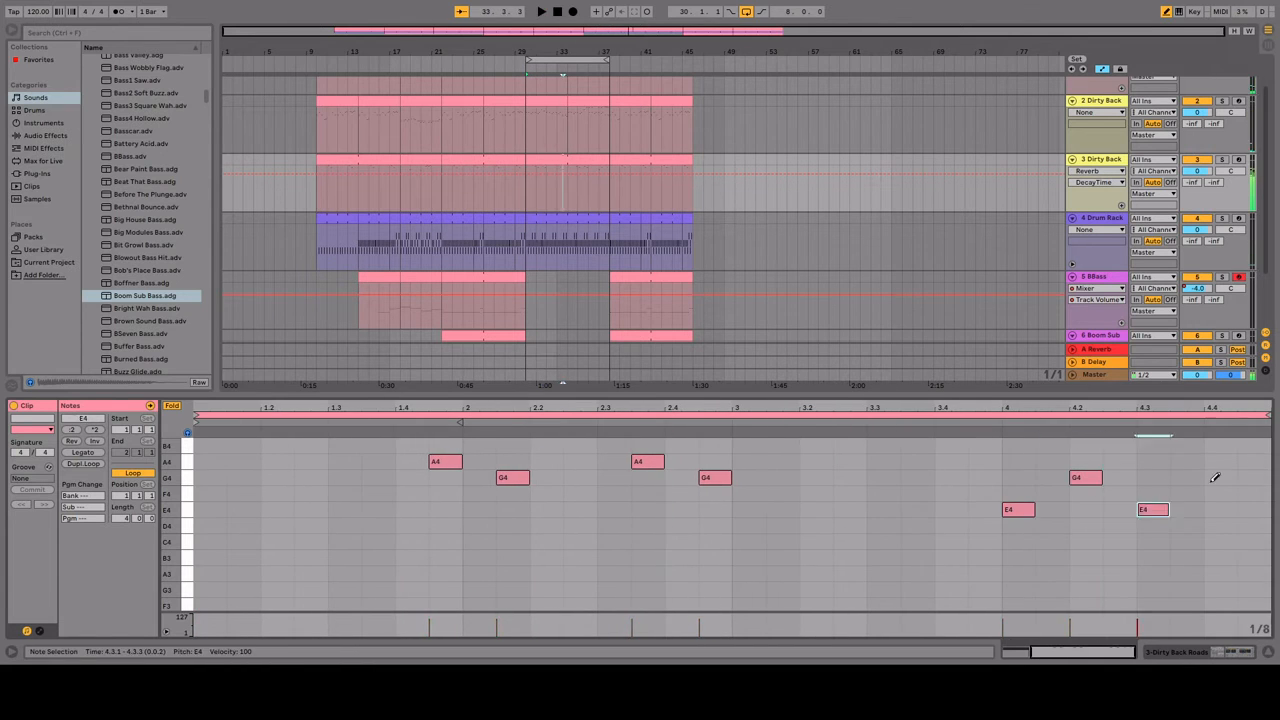
pyautogui.click(1254, 478)
pyautogui.click(1187, 510)
pyautogui.click(1152, 510)
pyautogui.press('space')
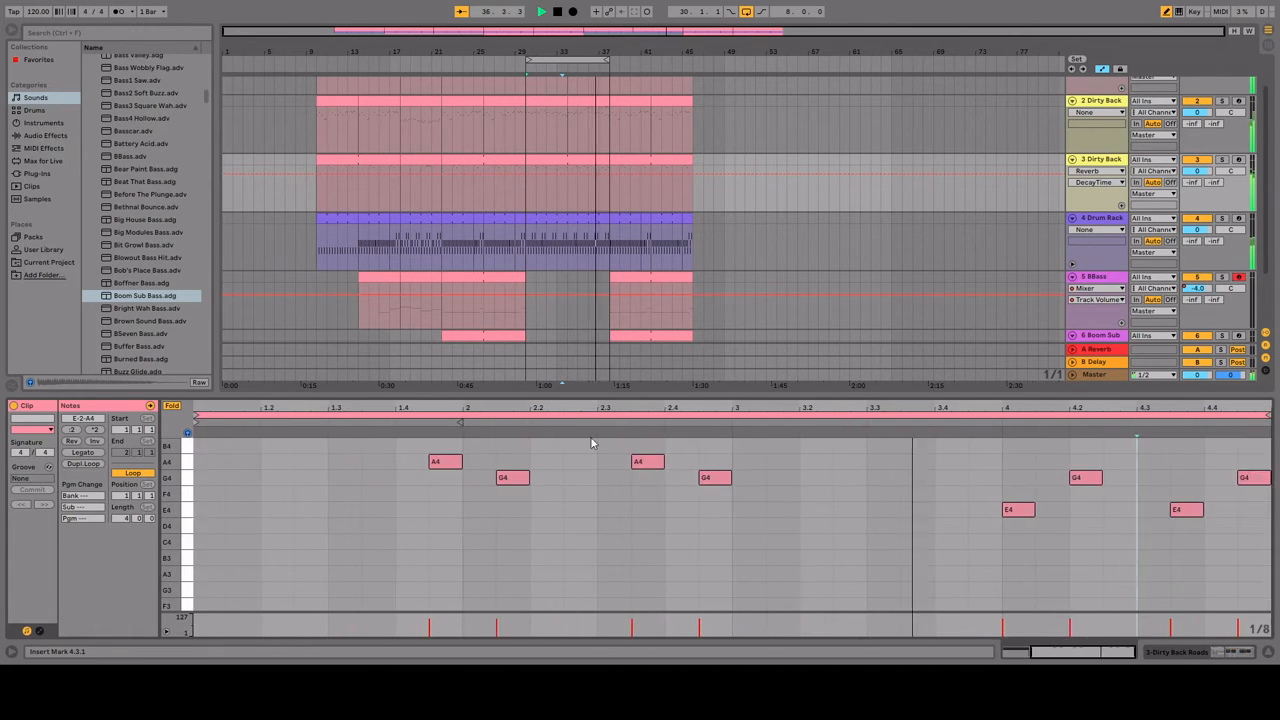
# Step: Reposition the first A4 and G4 of the track 3 clip to 1.3.3 and 1.4.3
pyautogui.hscroll(-5, 591, 443)
pyautogui.click(648, 462)
pyautogui.click(715, 462)
pyautogui.click(715, 478)
pyautogui.click(790, 478)
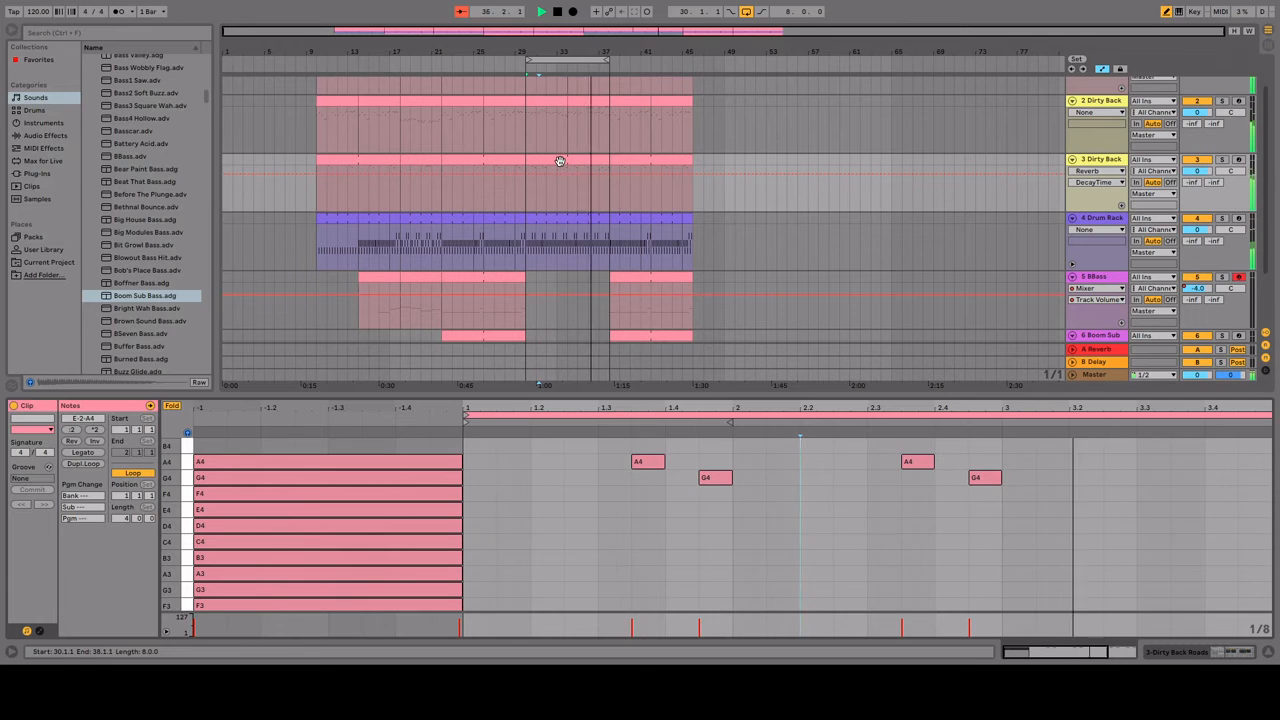
# Step: Duplicate the BBass clips from bars 22–30 into the empty bars 30–38 and play the section
pyautogui.click(560, 161)
pyautogui.scroll(-2, 546, 286)
pyautogui.click(486, 239)
pyautogui.hotkey('ctrl', 'd')
pyautogui.press('space')
pyautogui.click(724, 500)
pyautogui.click(724, 486)
pyautogui.press('b')
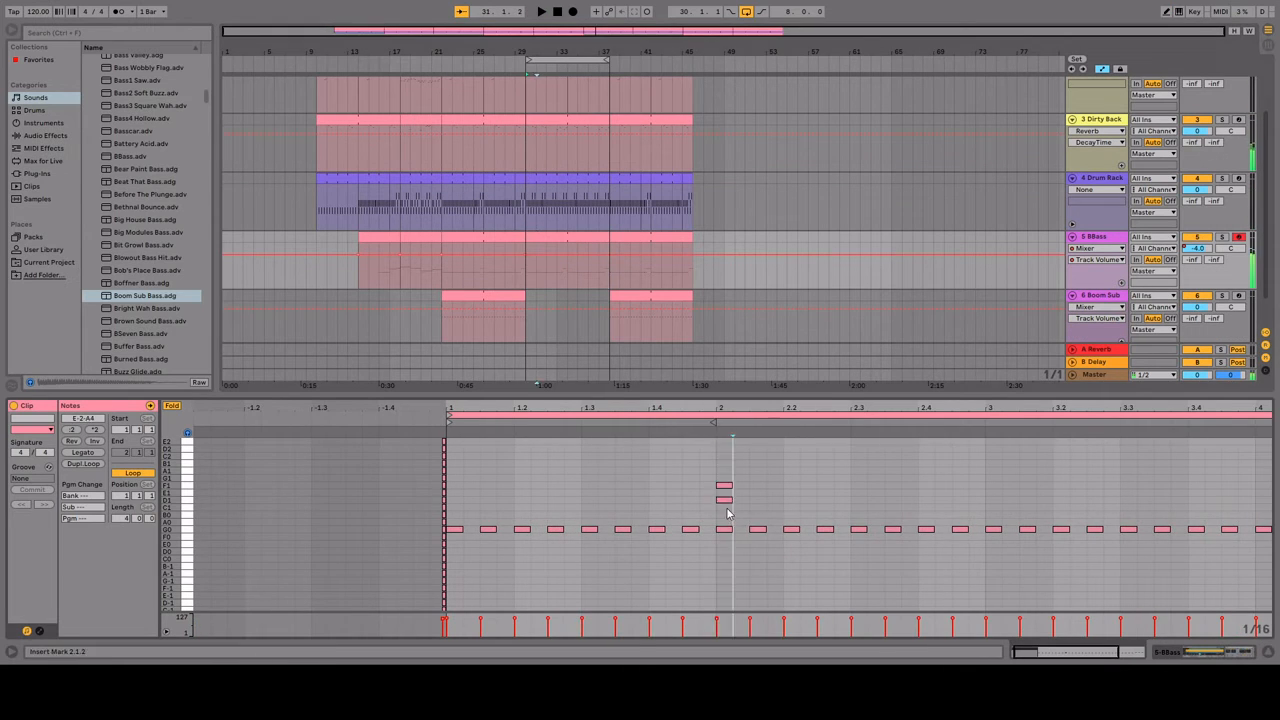
pyautogui.hotkey('ctrl', 'z')
pyautogui.hotkey('ctrl', 'z')
# Step: Try raising the bar 2 notes of the copied BBass clip to D1 during playback
pyautogui.moveTo(712, 520); pyautogui.dragTo(965, 538)
pyautogui.moveTo(957, 529); pyautogui.dragTo(957, 509)
pyautogui.press('space')
pyautogui.press('Up')
pyautogui.press('space')
pyautogui.press('space')
# Step: Try the BBass clip's bar 2 notes at other pitches, ending on F0, during playback
pyautogui.press('space')
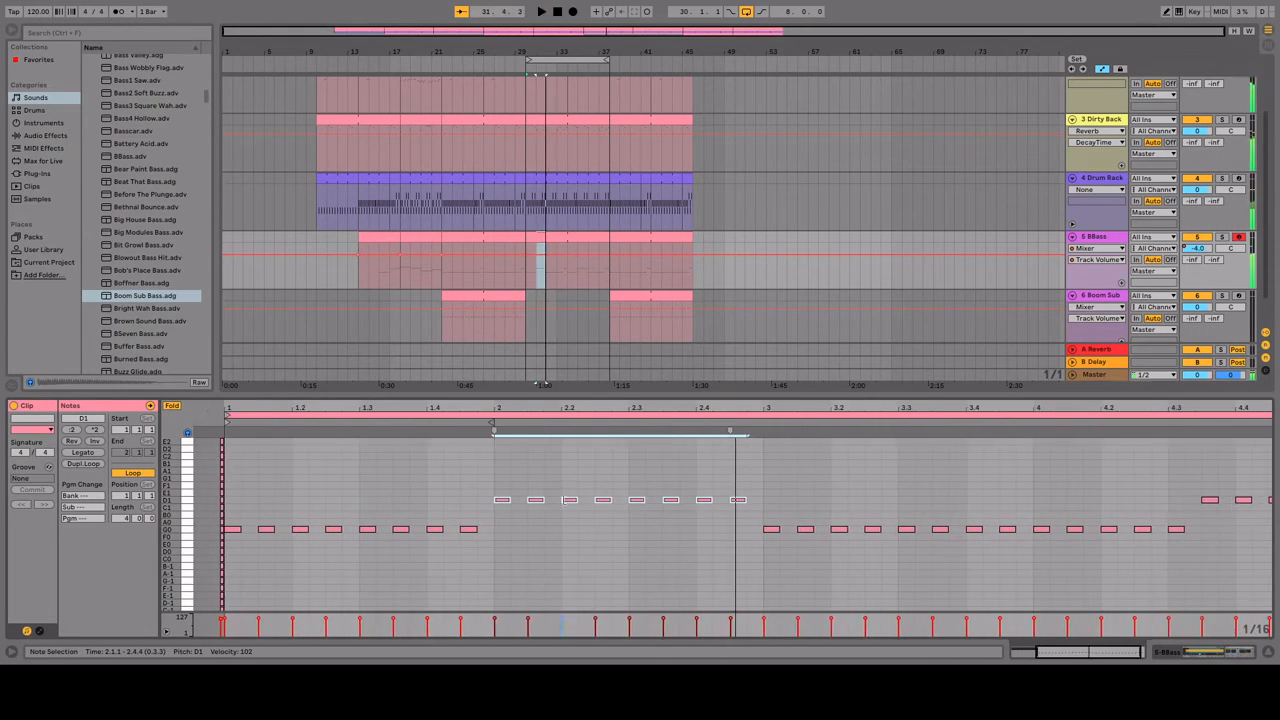
pyautogui.press('Up')
pyautogui.press('space')
pyautogui.press('Up')
pyautogui.press('Up')
pyautogui.press('space')
pyautogui.press('space')
pyautogui.hotkey('shift', 'Down')
# Step: Turn off piano roll folding and try moving the BBass bar 2 notes to another pitch during playback
pyautogui.press('space')
pyautogui.press('space')
# Step: Fold the piano roll again and delete the bar 2 notes from the BBass clip
pyautogui.press('space')
pyautogui.press('Down')
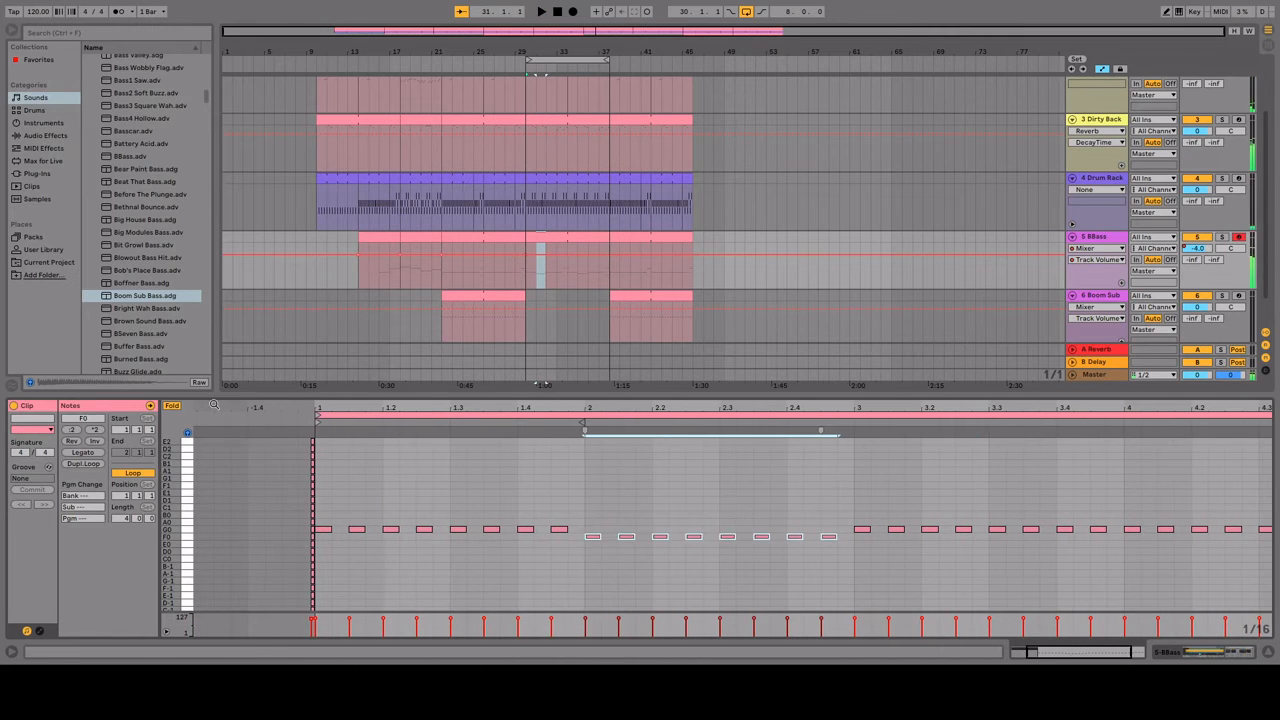
pyautogui.click(172, 406)
pyautogui.moveTo(595, 518); pyautogui.dragTo(641, 482)
pyautogui.press('space')
# Step: Raise the bar 3 notes of the BBass clip to D1 and play the section
pyautogui.press('space')
pyautogui.press('space')
pyautogui.press('space')
pyautogui.press('space')
pyautogui.moveTo(742, 480); pyautogui.dragTo(988, 547)
pyautogui.click(172, 406)
pyautogui.press('space')
pyautogui.press('Delete')
pyautogui.press('space')
pyautogui.press('space')
pyautogui.moveTo(980, 530); pyautogui.dragTo(983, 501)
pyautogui.press('space')
pyautogui.press('space')
pyautogui.press('space')
# Step: Duplicate the Boom Sub clips of bars 22–30 into bars 30–38 and lower the first copy's bar 2 notes to F2
pyautogui.press('space')
pyautogui.press('space')
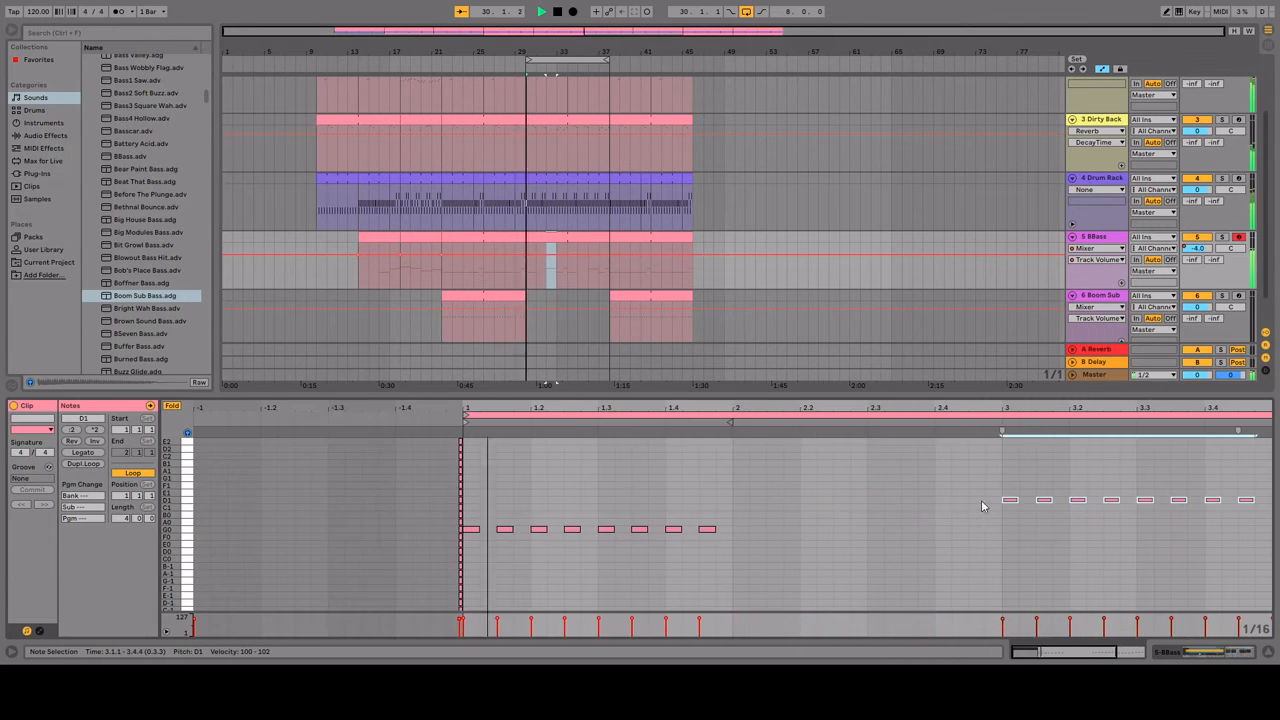
pyautogui.click(917, 560)
pyautogui.moveTo(524, 322); pyautogui.dragTo(443, 322)
pyautogui.hotkey('ctrl', 'd')
pyautogui.moveTo(752, 519); pyautogui.dragTo(470, 442)
pyautogui.press('Down')
# Step: Lower the bar 3 notes of the copied Boom Sub clip to D2 and play it
pyautogui.press('space')
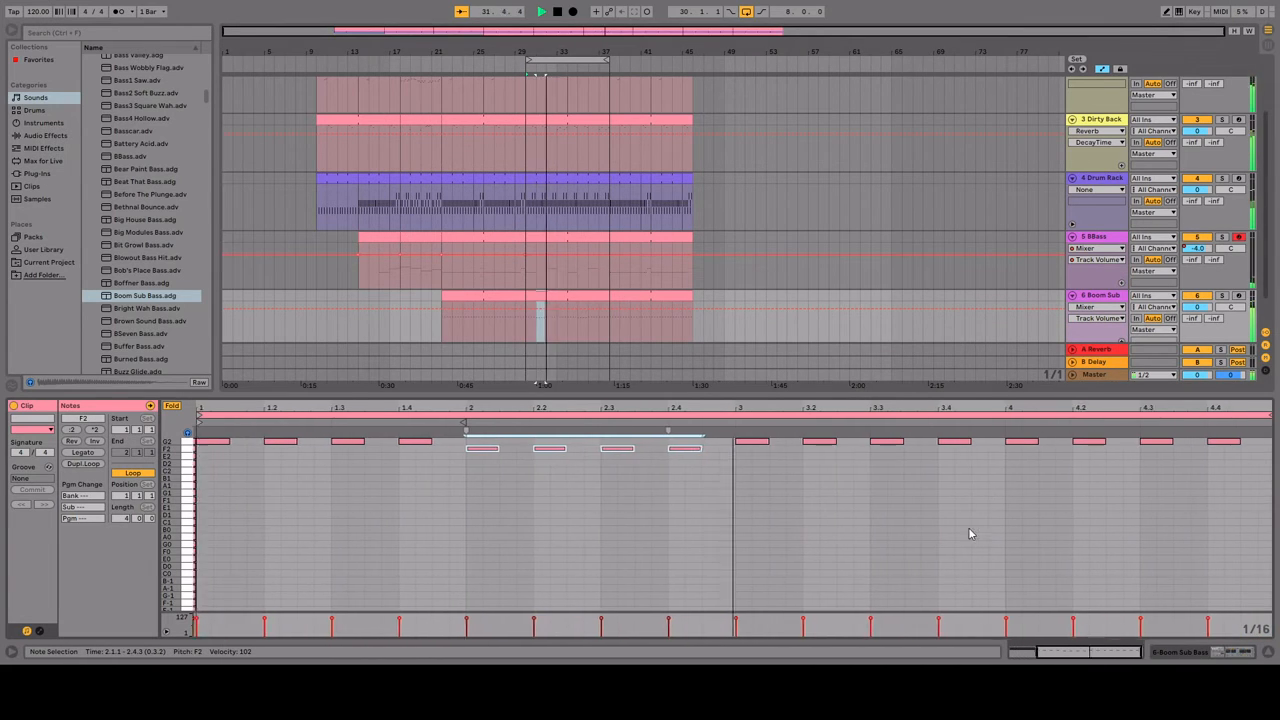
pyautogui.moveTo(728, 462); pyautogui.dragTo(972, 434)
pyautogui.press('space')
pyautogui.moveTo(957, 442); pyautogui.dragTo(957, 457)
# Step: Lower the bar 4 notes of the copied Boom Sub clip to F2 and play it
pyautogui.press('space')
pyautogui.moveTo(726, 434); pyautogui.dragTo(1244, 434)
pyautogui.press('space')
pyautogui.press('space')
pyautogui.press('space')
pyautogui.moveTo(1225, 441); pyautogui.dragTo(1225, 448)
pyautogui.press('space')
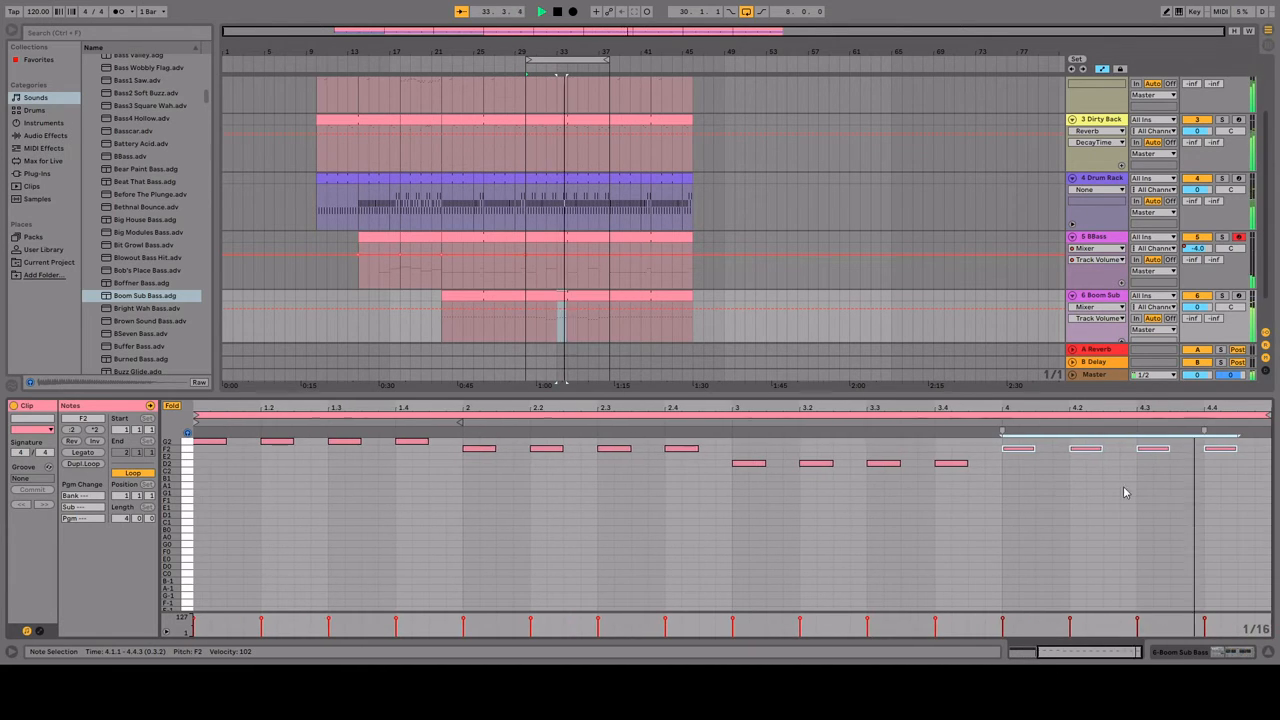
pyautogui.click(1125, 492)
# Step: Turn off looped playback and play the arrangement from bar 10
pyautogui.click(746, 12)
pyautogui.scroll(1, 789, 281)
pyautogui.click(319, 190)
pyautogui.scroll(1, 760, 245)
pyautogui.scroll(-1, 799, 258)
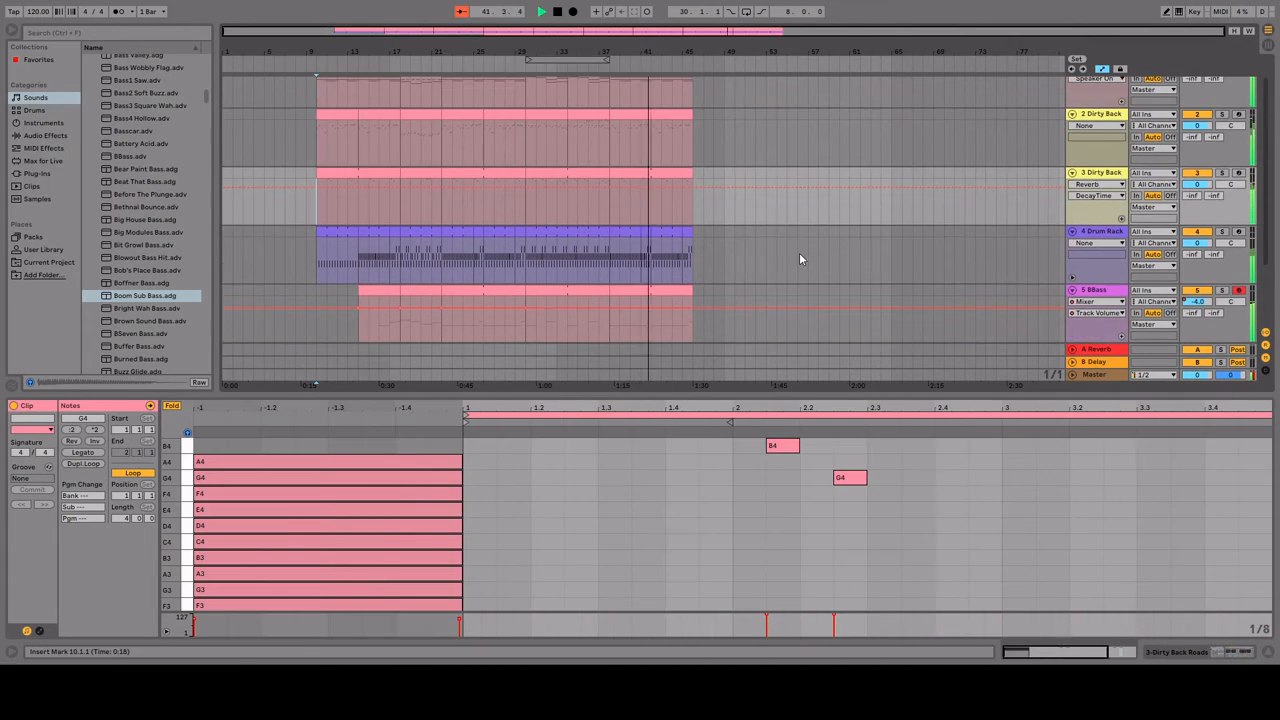
# Step: Play the arrangement from bar 29 through the new section into the reprise
pyautogui.scroll(1, 799, 258)
pyautogui.click(515, 242)
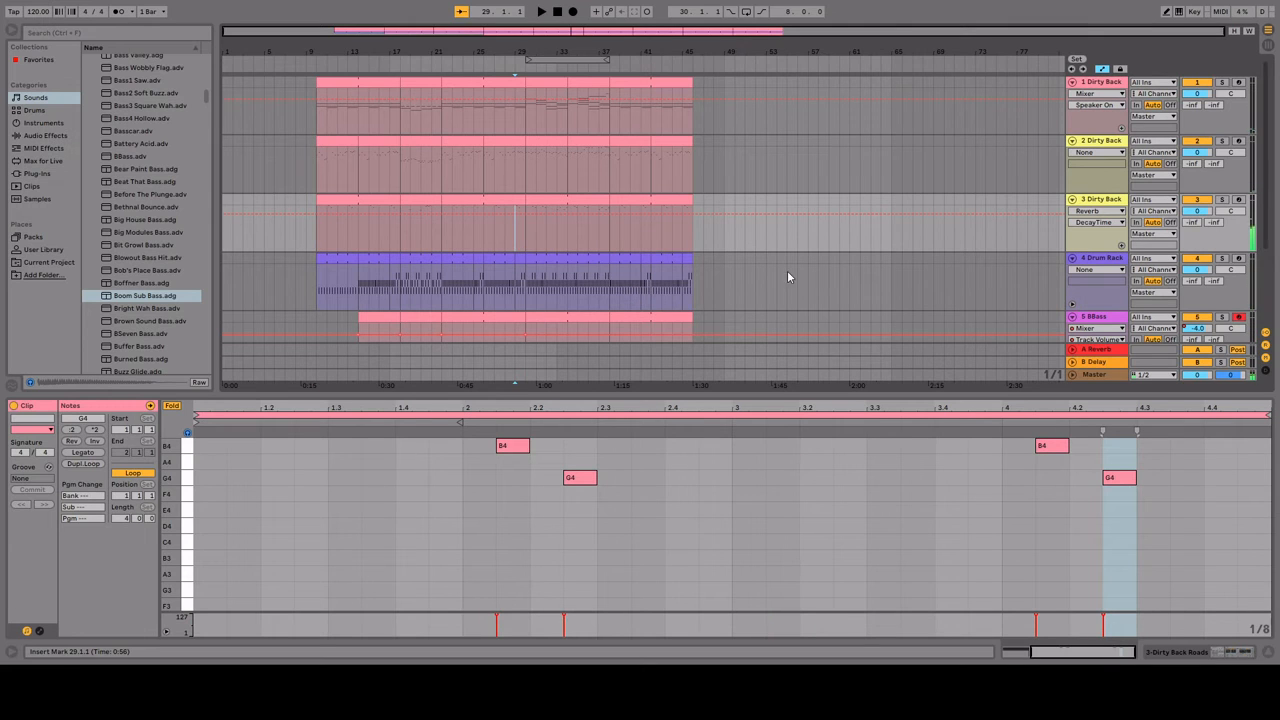
pyautogui.click(516, 242)
pyautogui.press('space')
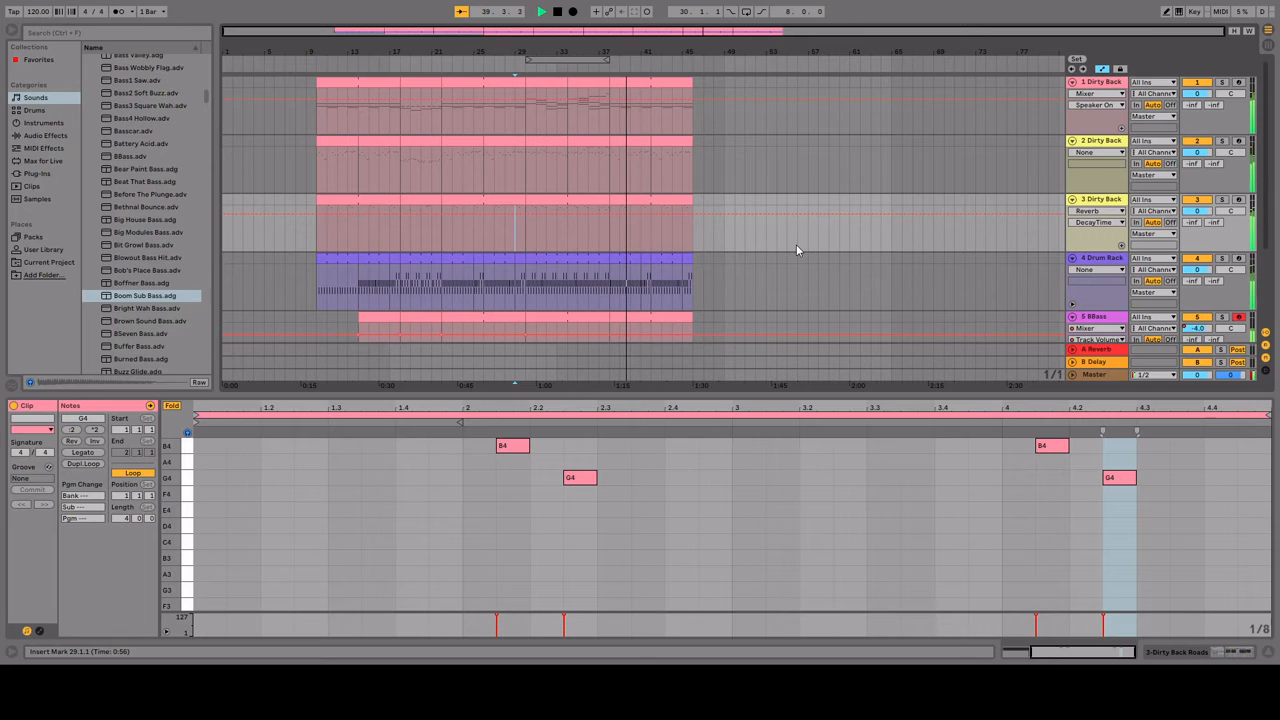
pyautogui.press('space')
# Step: Look over all tracks and play the arrangement again from bar 10
pyautogui.scroll(-4, 761, 237)
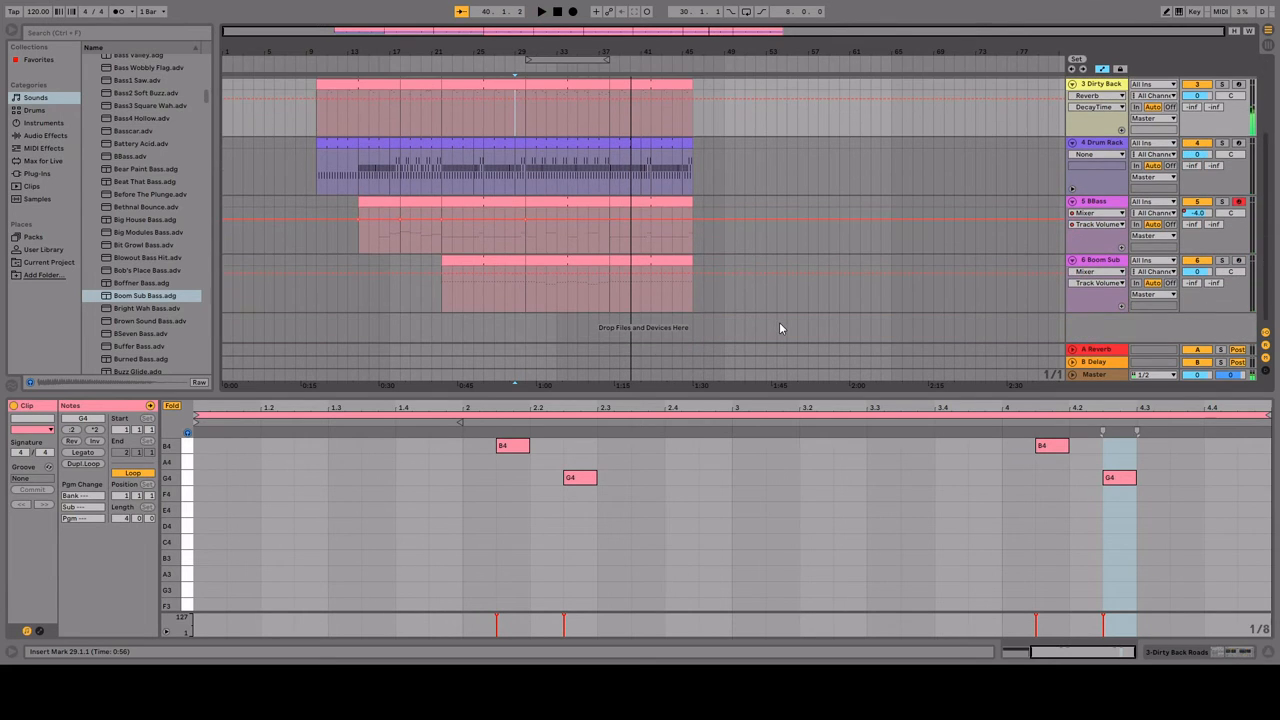
pyautogui.scroll(3, 713, 301)
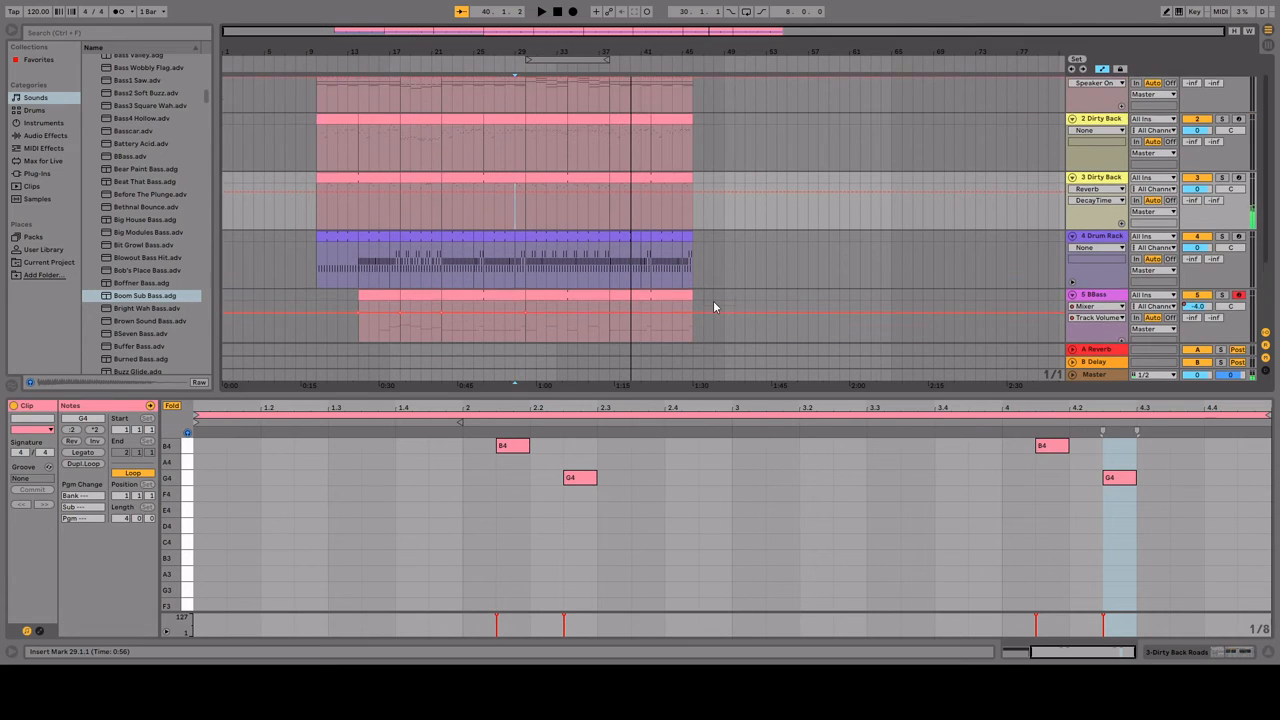
pyautogui.scroll(1, 712, 306)
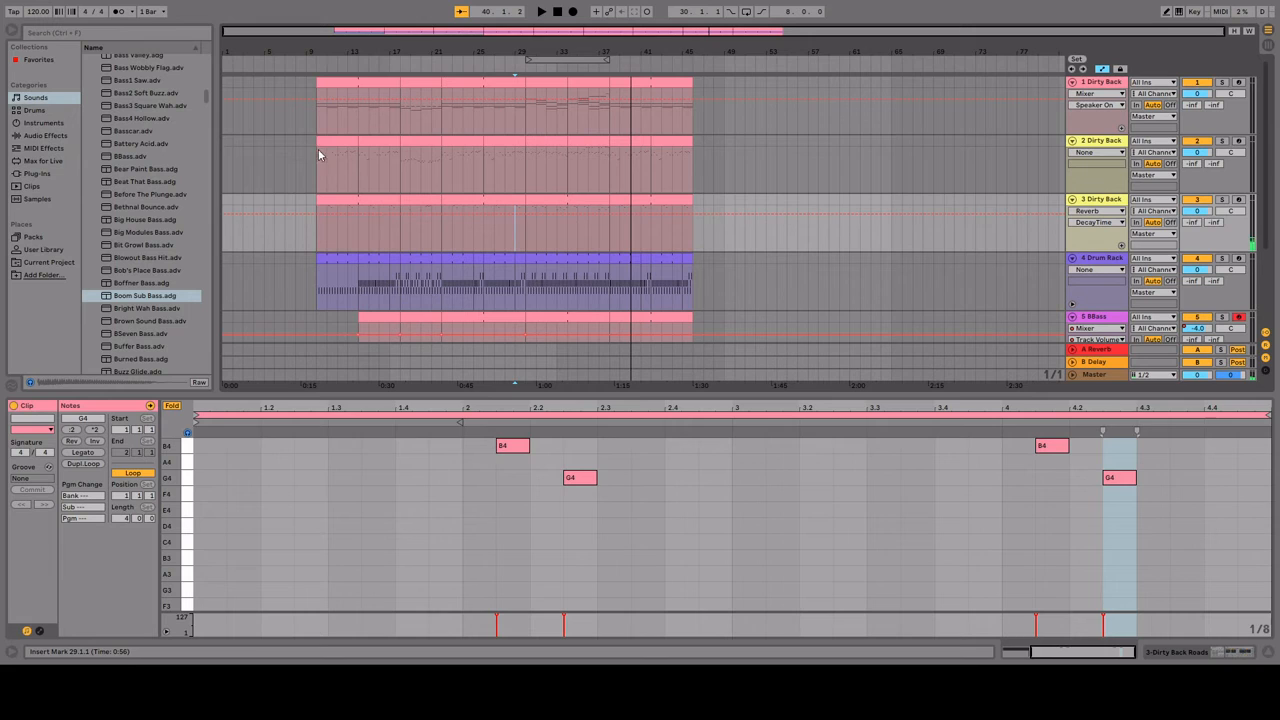
pyautogui.click(318, 155)
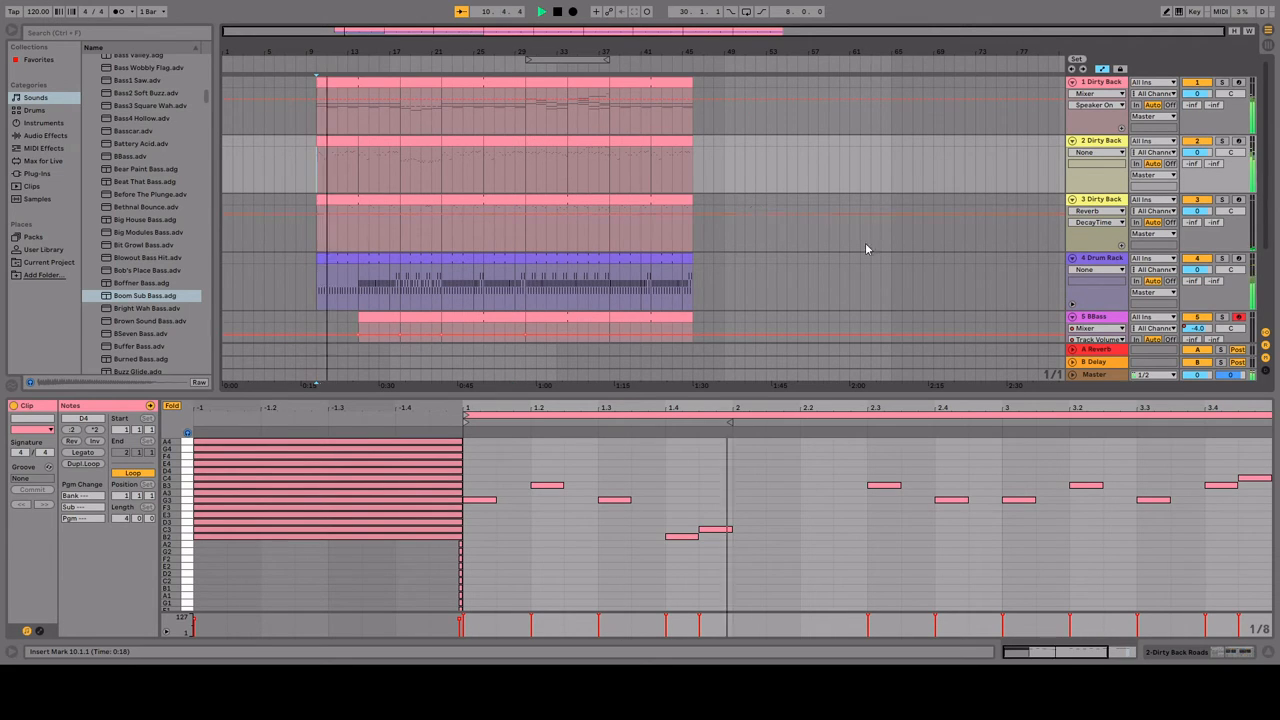
pyautogui.scroll(-3, 867, 250)
pyautogui.press('space')
# Step: Browse the snare drum hits and place Snare-ClubSizzle-Brush-Hit-Hard on a new audio track around bar 14
pyautogui.click(35, 110)
pyautogui.click(150, 162)
pyautogui.click(132, 262)
pyautogui.click(130, 251)
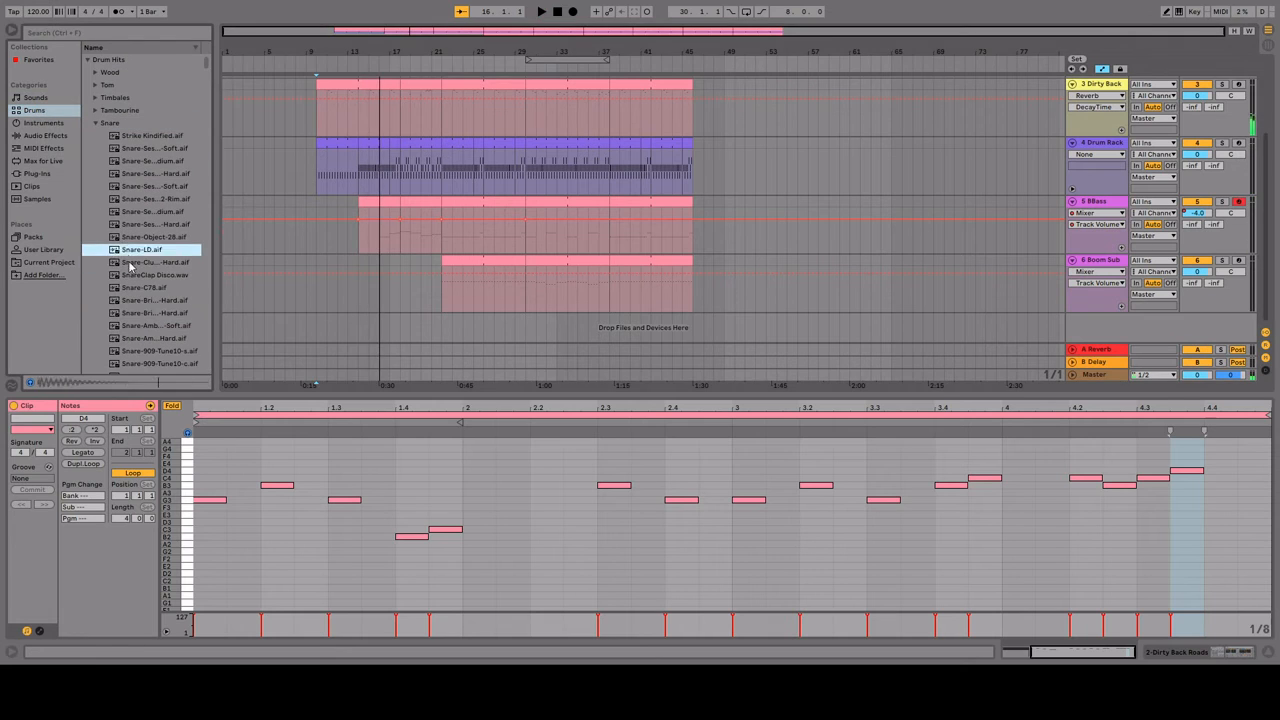
pyautogui.moveTo(130, 262); pyautogui.dragTo(358, 314)
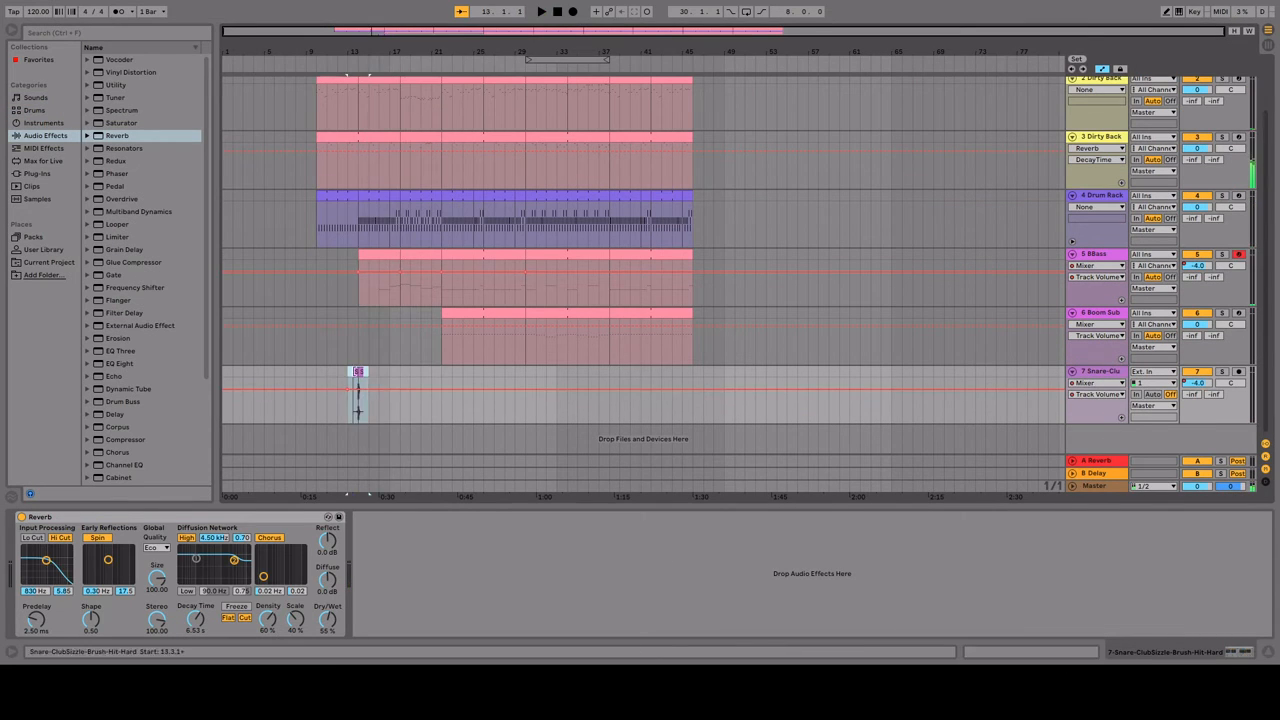
# Step: Play the BBass line from bar 16 to judge its sound
pyautogui.click(345, 313)
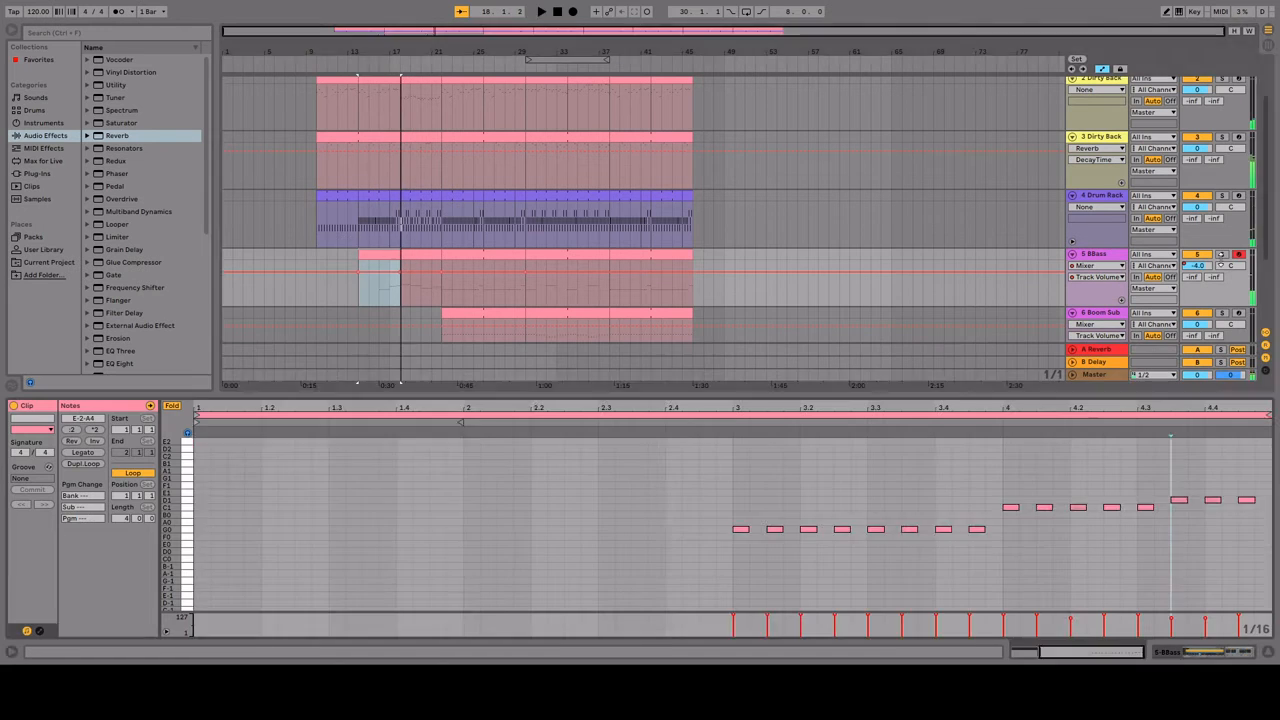
pyautogui.click(380, 294)
pyautogui.press('space')
pyautogui.press('space')
pyautogui.press('space')
pyautogui.press('space')
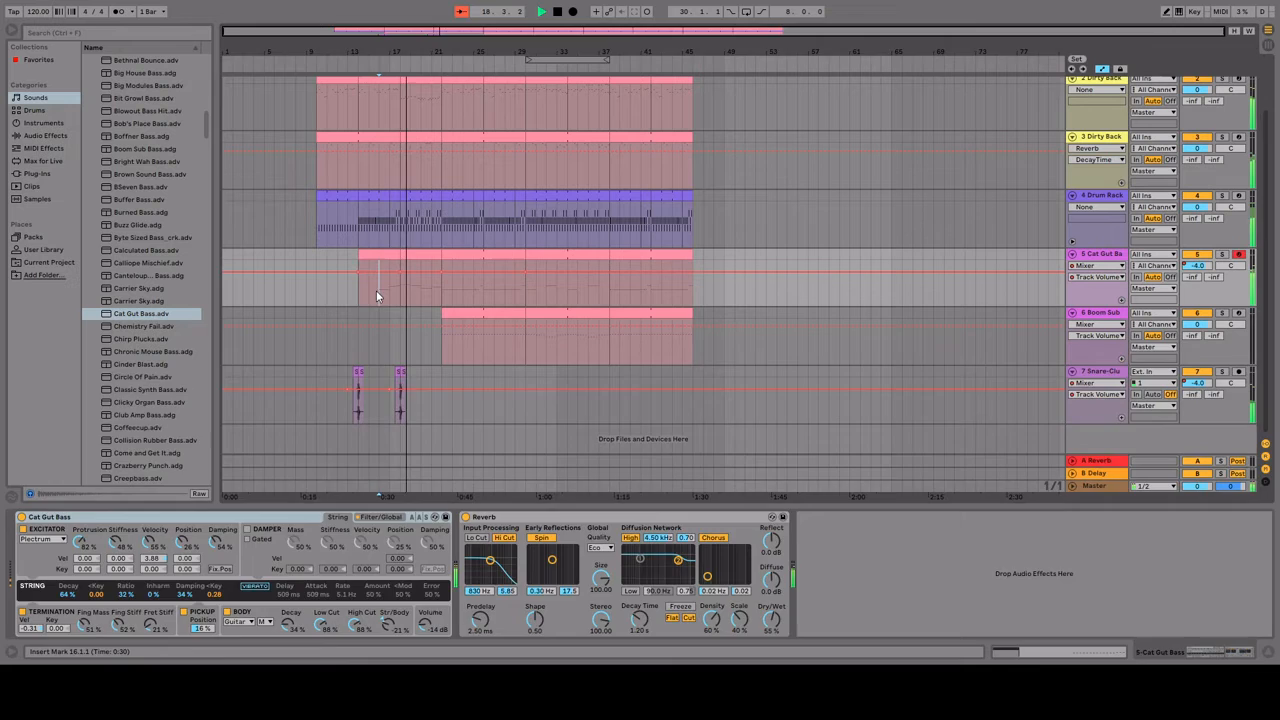
# Step: Consolidate all Cat Gut Bass clips from bar 14 to 46 into one clip and play from bar 16
pyautogui.click(658, 255)
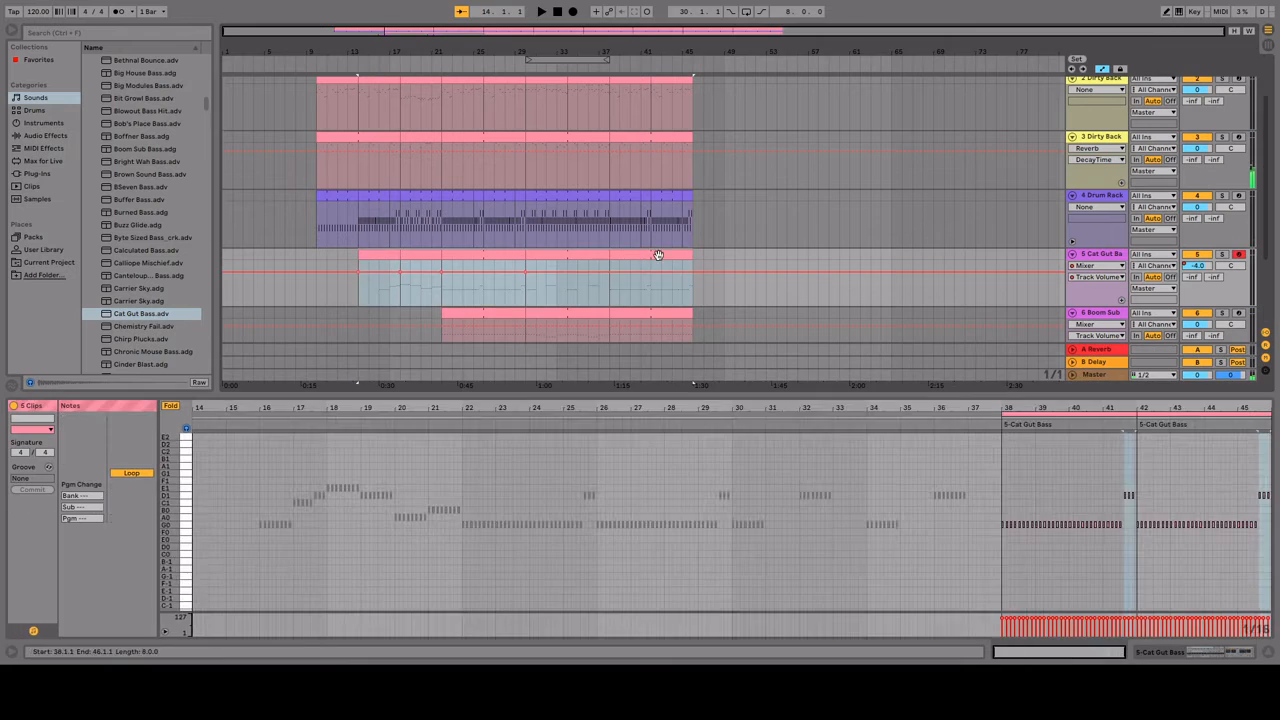
pyautogui.hotkey('ctrl', 'j')
pyautogui.press('space')
pyautogui.click(380, 314)
pyautogui.press('space')
pyautogui.press('space')
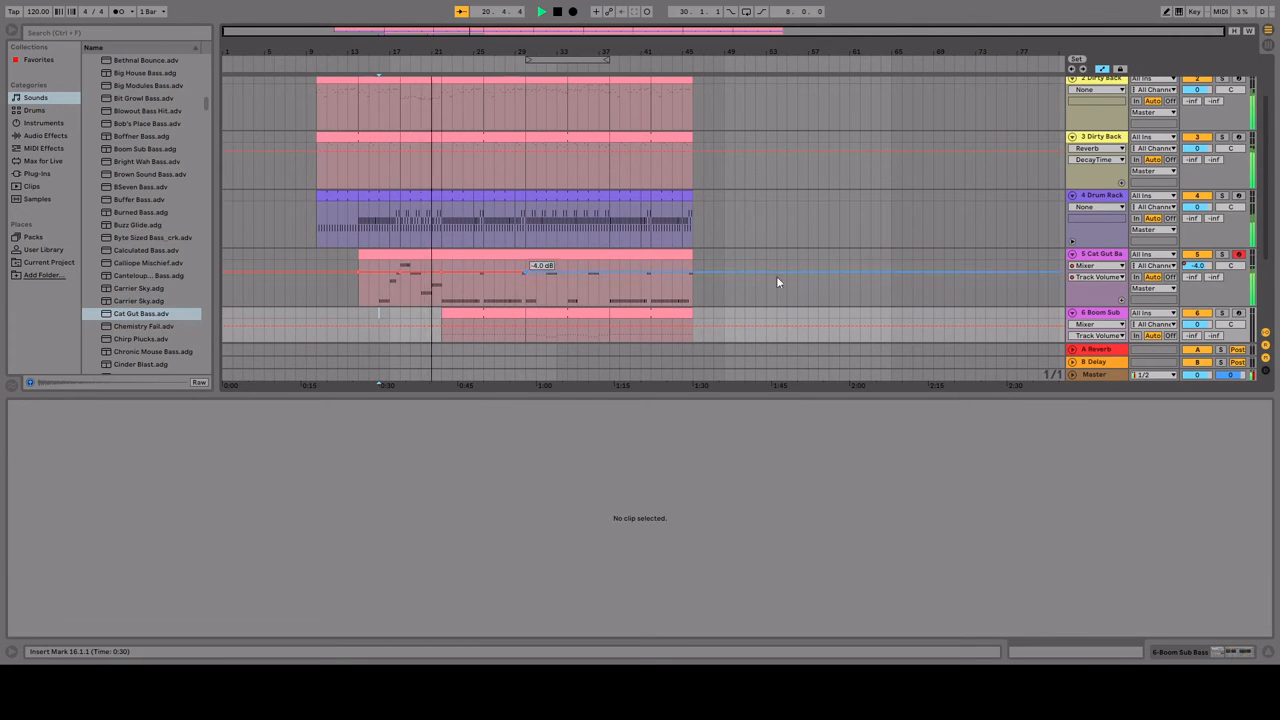
# Step: Raise the Cat Gut Bass track's volume automation to 1.0 dB
pyautogui.scroll(-2, 808, 270)
pyautogui.click(360, 243)
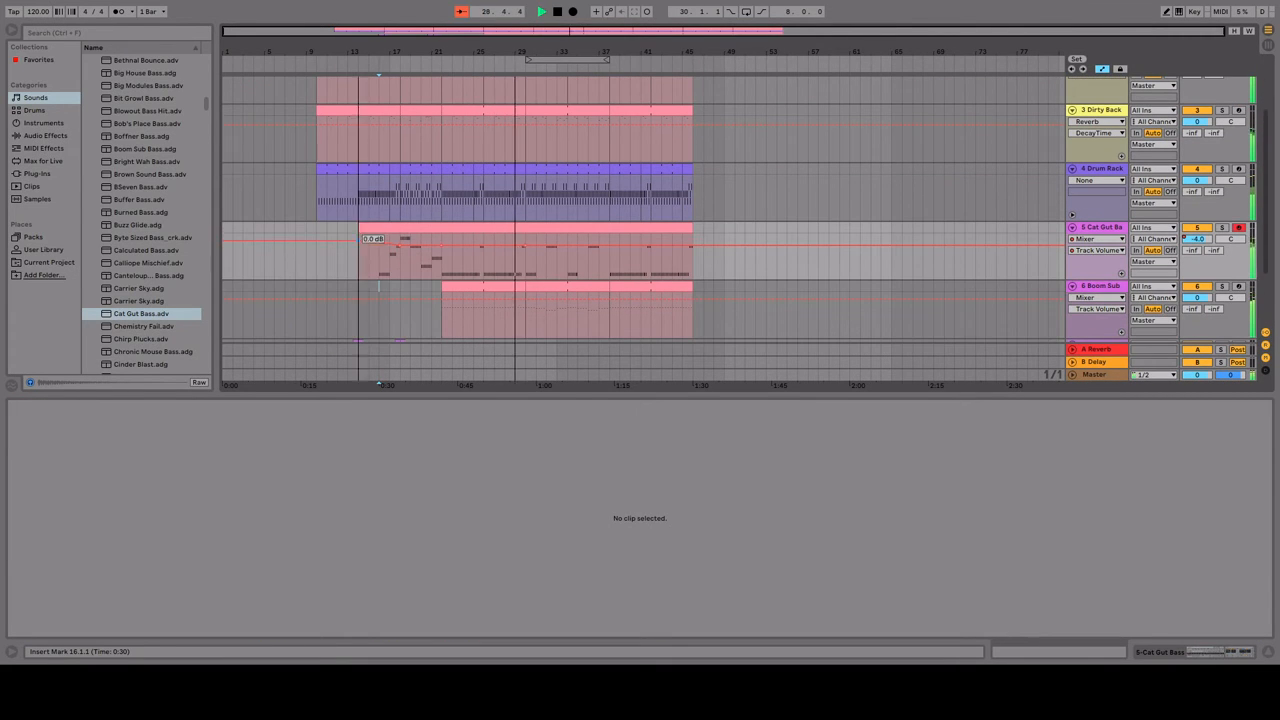
pyautogui.scroll(-2, 823, 287)
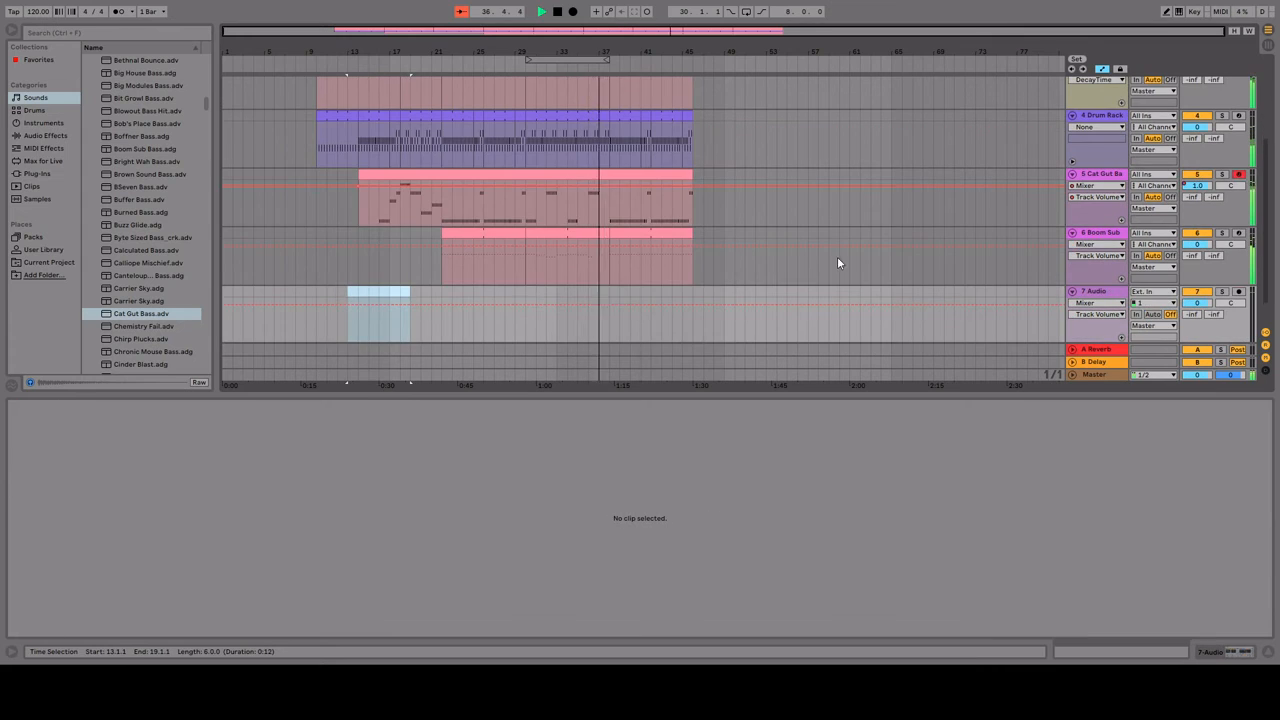
# Step: Shorten the final Drum Rack, Cat Gut Bass and Boom Sub clips to end at 45.3.3 and play the ending
pyautogui.click(648, 124)
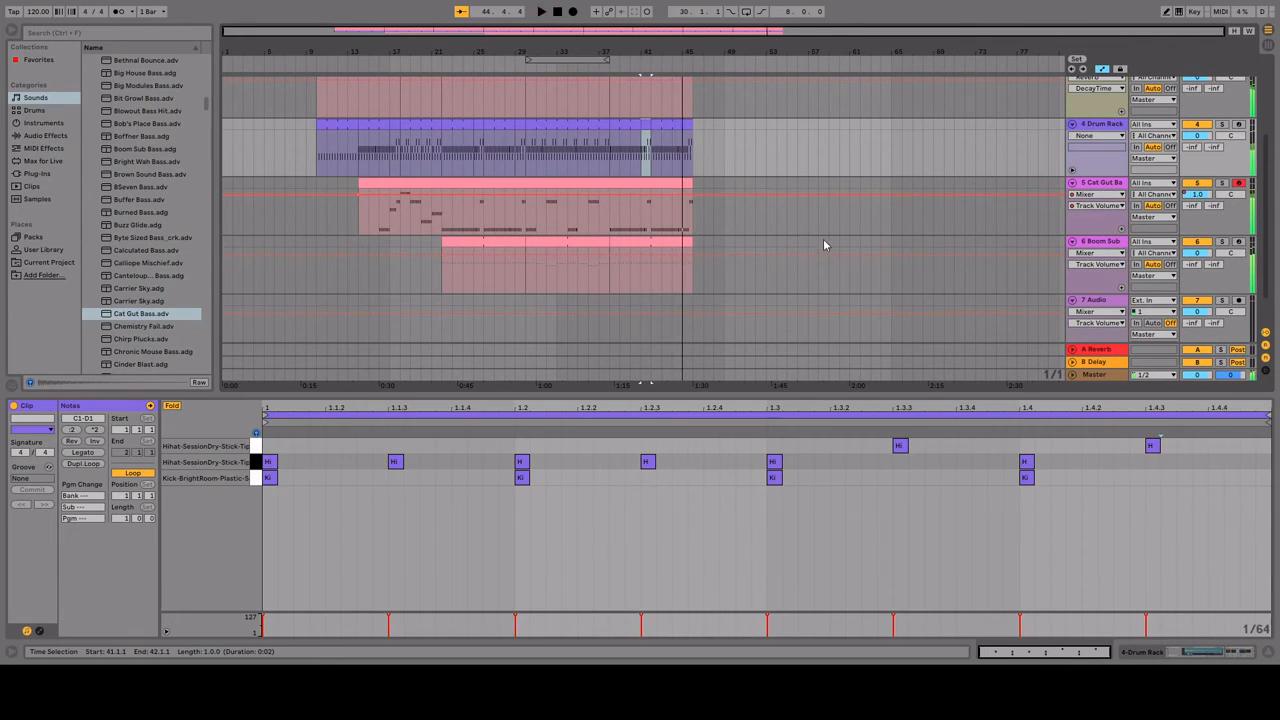
pyautogui.press('space')
pyautogui.press('space')
pyautogui.scroll(2, 826, 246)
pyautogui.click(690, 105)
pyautogui.moveTo(691, 164); pyautogui.dragTo(682, 164)
pyautogui.click(692, 223)
pyautogui.scroll(5, 693, 223)
pyautogui.moveTo(649, 224); pyautogui.dragTo(630, 226)
pyautogui.moveTo(650, 282); pyautogui.dragTo(631, 282)
pyautogui.press('space')
pyautogui.press('space')
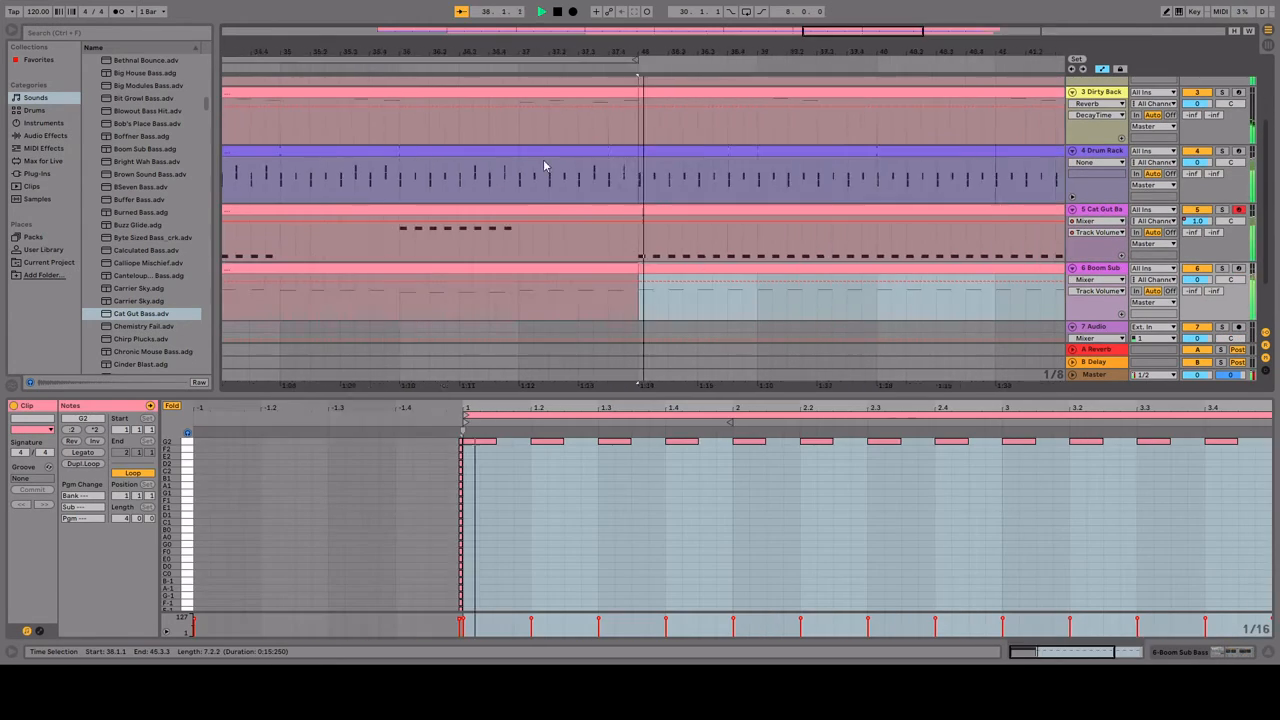
# Step: Shorten the final Drum Rack, Cat Gut Bass and Boom Sub clips to end at 45.1.1 and play the ending
pyautogui.scroll(-3, 700, 155)
pyautogui.moveTo(742, 151); pyautogui.dragTo(788, 151)
pyautogui.scroll(3, 829, 212)
pyautogui.scroll(-5, 860, 240)
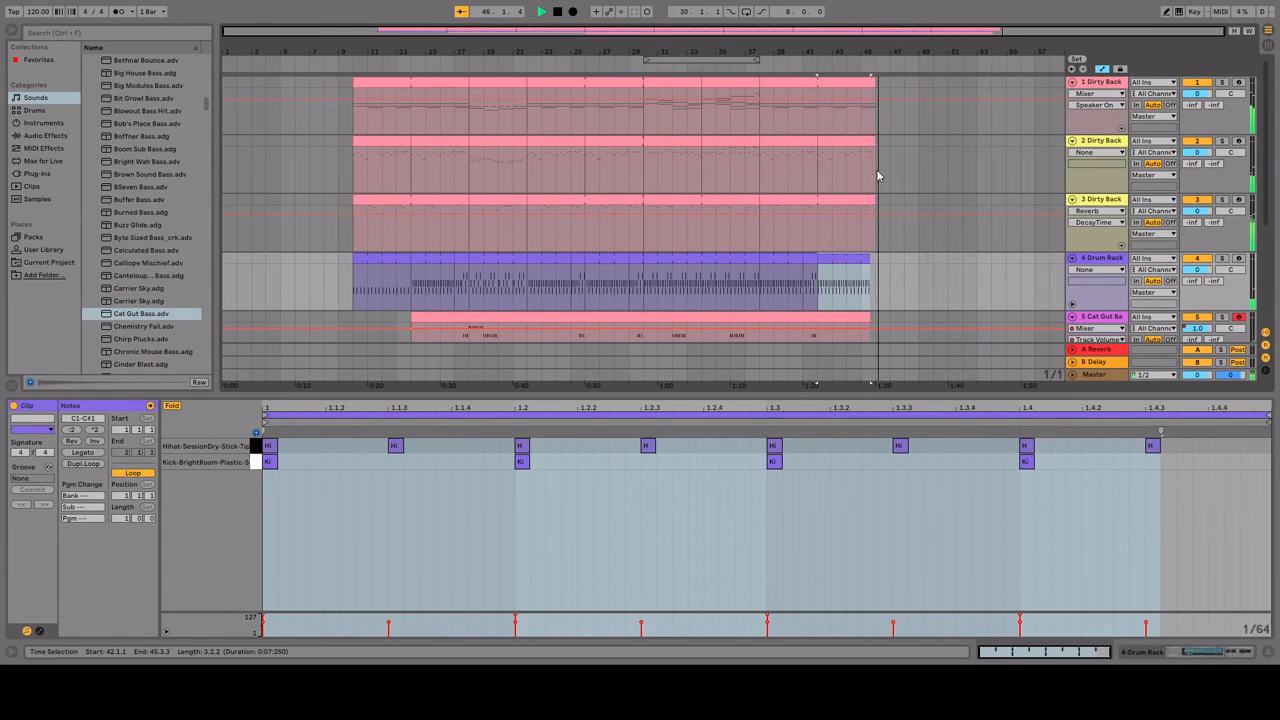
pyautogui.press('space')
pyautogui.moveTo(869, 258); pyautogui.dragTo(860, 258)
pyautogui.moveTo(869, 317); pyautogui.dragTo(860, 317)
pyautogui.scroll(-2, 866, 280)
pyautogui.moveTo(869, 297); pyautogui.dragTo(860, 297)
pyautogui.scroll(2, 860, 270)
pyautogui.click(846, 285)
pyautogui.press('space')
# Step: Shorten track 2's final clip to end at 45.1.1 and play the ending
pyautogui.moveTo(874, 141); pyautogui.dragTo(860, 141)
pyautogui.press('space')
pyautogui.press('space')
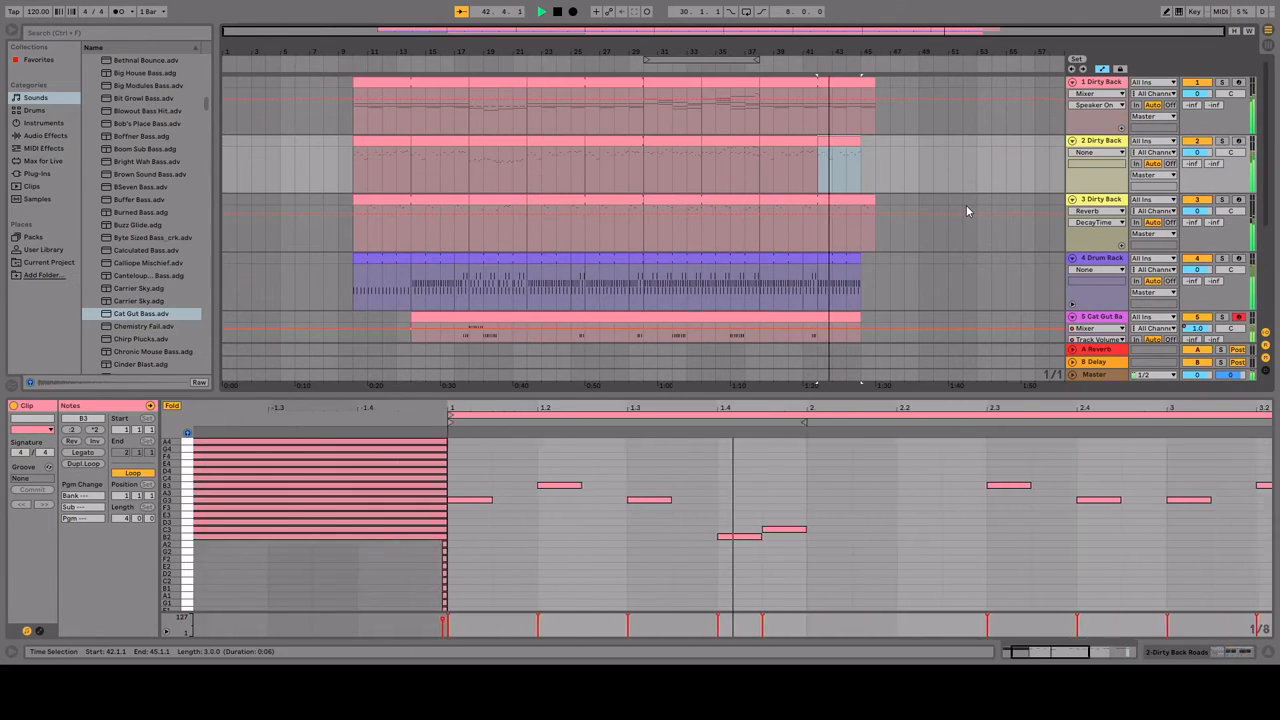
# Step: Draw a track volume fade-out on track 1 from bar 45 to 46, playing the ending to check it
pyautogui.moveTo(874, 83)
pyautogui.mouseDown()
pyautogui.moveTo(860, 83)
pyautogui.moveTo(875, 83)
pyautogui.moveTo(875, 133)
pyautogui.mouseUp()
pyautogui.press('space')
pyautogui.press('space')
pyautogui.click(846, 116)
pyautogui.press('space')
pyautogui.press('space')
pyautogui.click(1103, 140)
pyautogui.press('space')
pyautogui.click(861, 95)
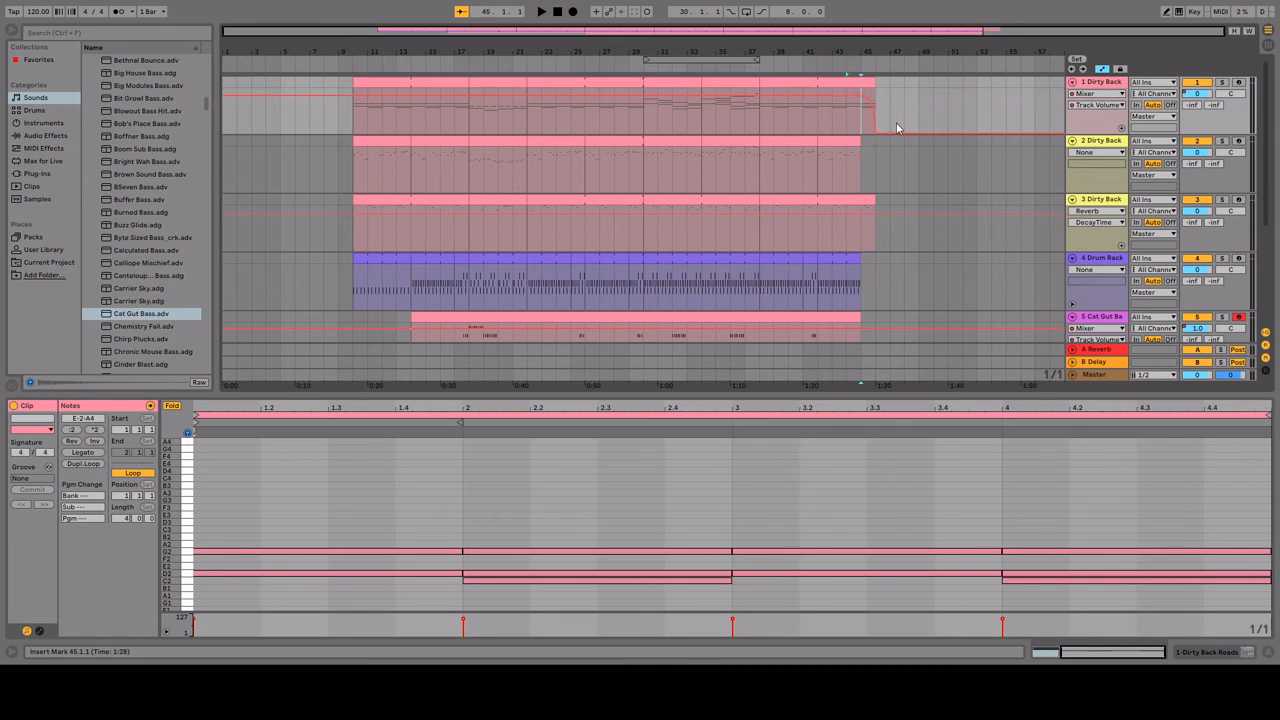
# Step: Draw a curved drop in track 3's Reverb DecayTime automation from bar 45 to 46 and play the ending
pyautogui.click(861, 213)
pyautogui.moveTo(875, 213); pyautogui.dragTo(875, 250)
pyautogui.moveTo(868, 232); pyautogui.dragTo(868, 219)
pyautogui.press('space')
# Step: Move the end point of track 3's Reverb DecayTime drop well past bar 46 and play the ending
pyautogui.press('space')
pyautogui.press('space')
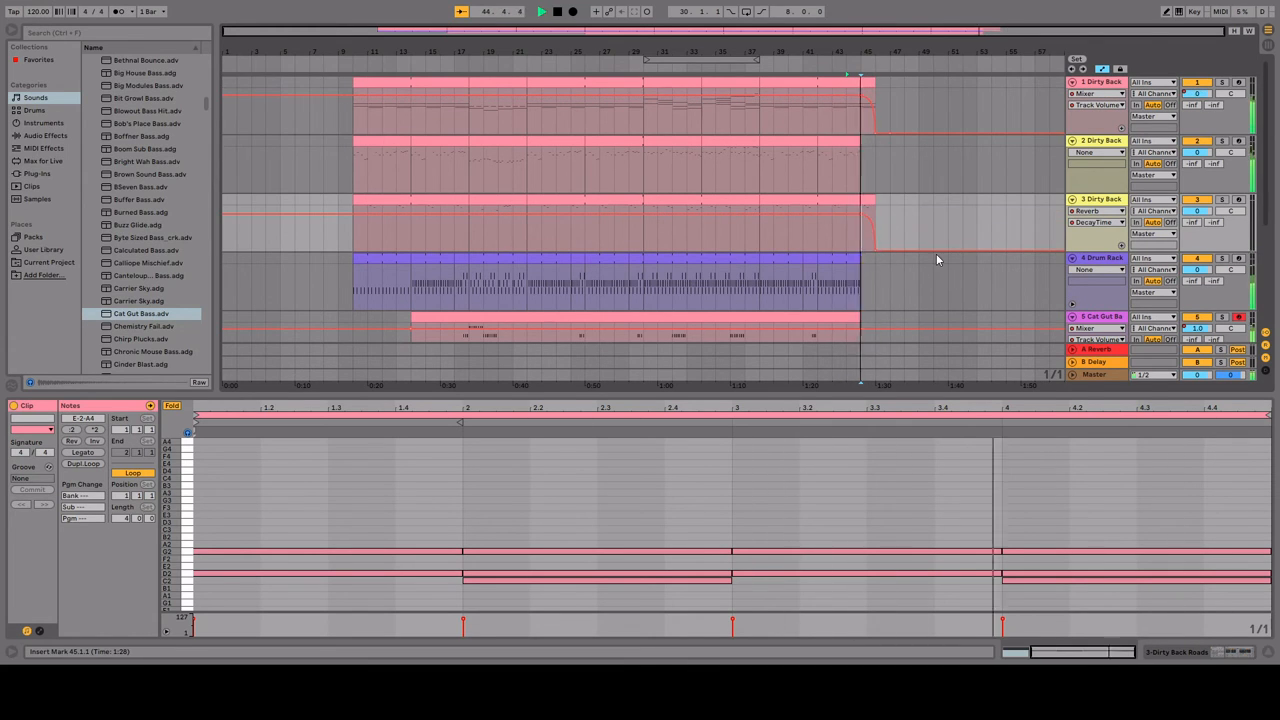
pyautogui.press('space')
pyautogui.press('space')
# Step: Try another adjustment to track 3's Reverb DecayTime automation, play the ending, and undo the last change
pyautogui.press('space')
pyautogui.moveTo(875, 250); pyautogui.dragTo(937, 238)
pyautogui.click(878, 230)
pyautogui.press('space')
# Step: Show track 3's mixer Track Volume automation, draw a curved fade-out starting near bar 45, and play the ending
pyautogui.press('space')
pyautogui.press('space')
pyautogui.scroll(5, 940, 238)
pyautogui.moveTo(830, 240)
pyautogui.mouseDown()
pyautogui.moveTo(610, 251)
pyautogui.moveTo(629, 234)
pyautogui.moveTo(628, 250)
pyautogui.moveTo(611, 232)
pyautogui.moveTo(645, 251)
pyautogui.moveTo(615, 250)
pyautogui.mouseUp()
# Step: Extend the end point of track 3's volume fade-out to the middle of bar 47 and play the ending
pyautogui.press('space')
pyautogui.press('space')
pyautogui.press('space')
pyautogui.click(482, 235)
pyautogui.press('space')
pyautogui.press('space')
pyautogui.press('space')
pyautogui.press('space')
pyautogui.press('space')
pyautogui.press('space')
pyautogui.hotkey('ctrl', 'z')
pyautogui.click(1107, 211)
pyautogui.click(1099, 250)
pyautogui.click(541, 213)
pyautogui.moveTo(576, 231)
pyautogui.mouseDown()
pyautogui.moveTo(576, 218)
pyautogui.moveTo(667, 251)
pyautogui.moveTo(633, 250)
pyautogui.mouseUp()
pyautogui.press('space')
pyautogui.press('space')
pyautogui.press('space')
pyautogui.press('space')
pyautogui.press('space')
pyautogui.scroll(-5, 590, 270)
pyautogui.moveTo(889, 250); pyautogui.dragTo(897, 250)
# Step: Play the arrangement from bar 10 and open the opening Drum Rack clip
pyautogui.press('space')
pyautogui.press('space')
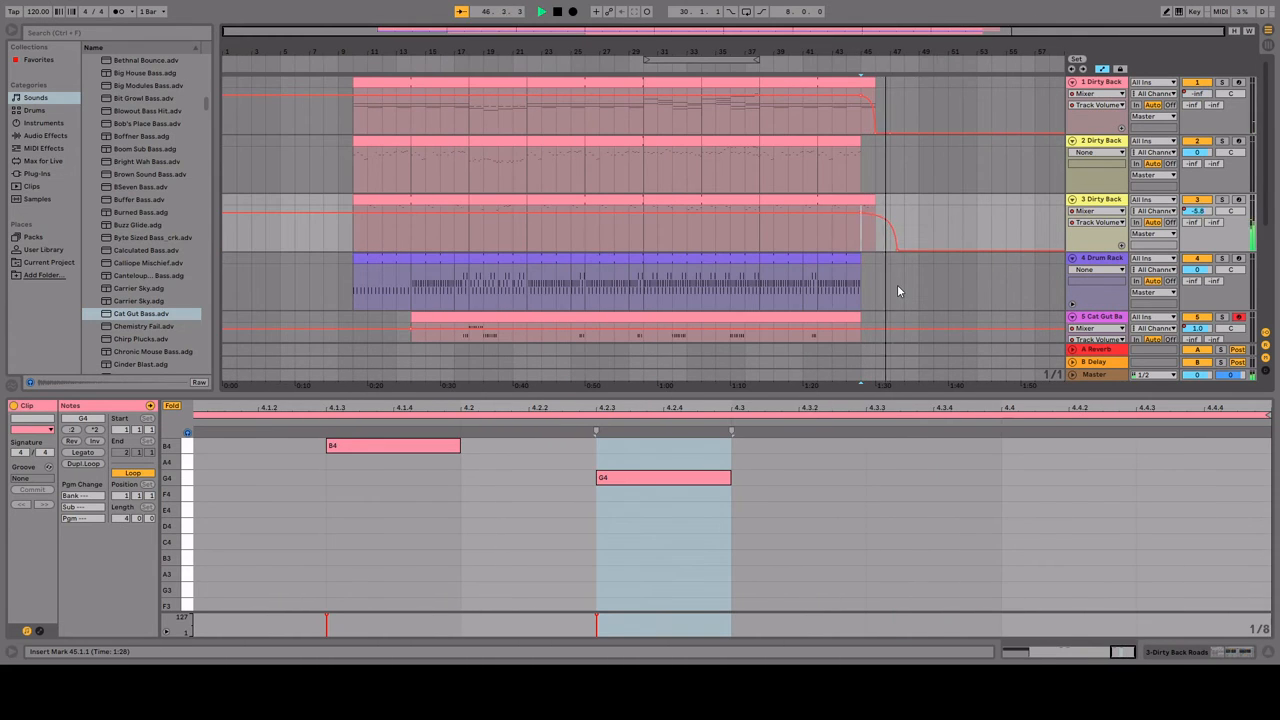
pyautogui.click(354, 172)
pyautogui.press('space')
pyautogui.press('space')
pyautogui.scroll(-2, 958, 249)
pyautogui.press('space')
pyautogui.scroll(1, 940, 249)
pyautogui.click(354, 232)
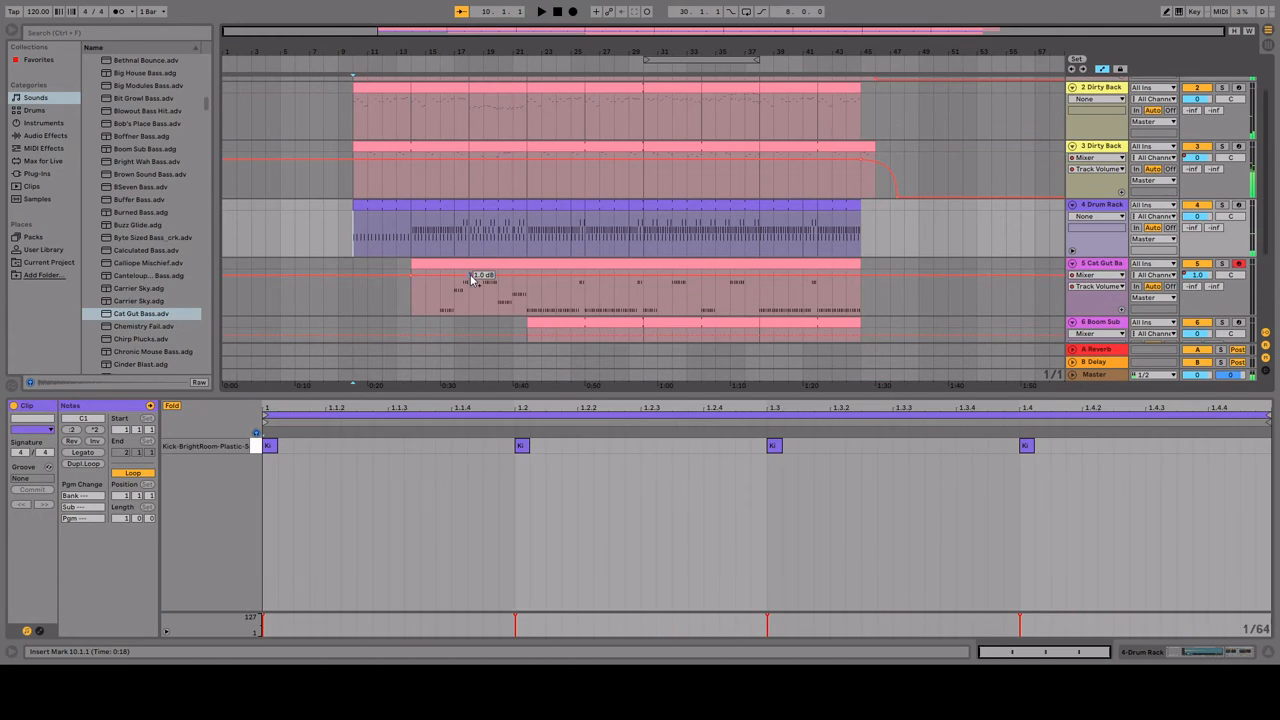
# Step: Play from bar 16 through the bass entry and raise the Boom Sub track's volume line to 3.0 dB
pyautogui.click(445, 307)
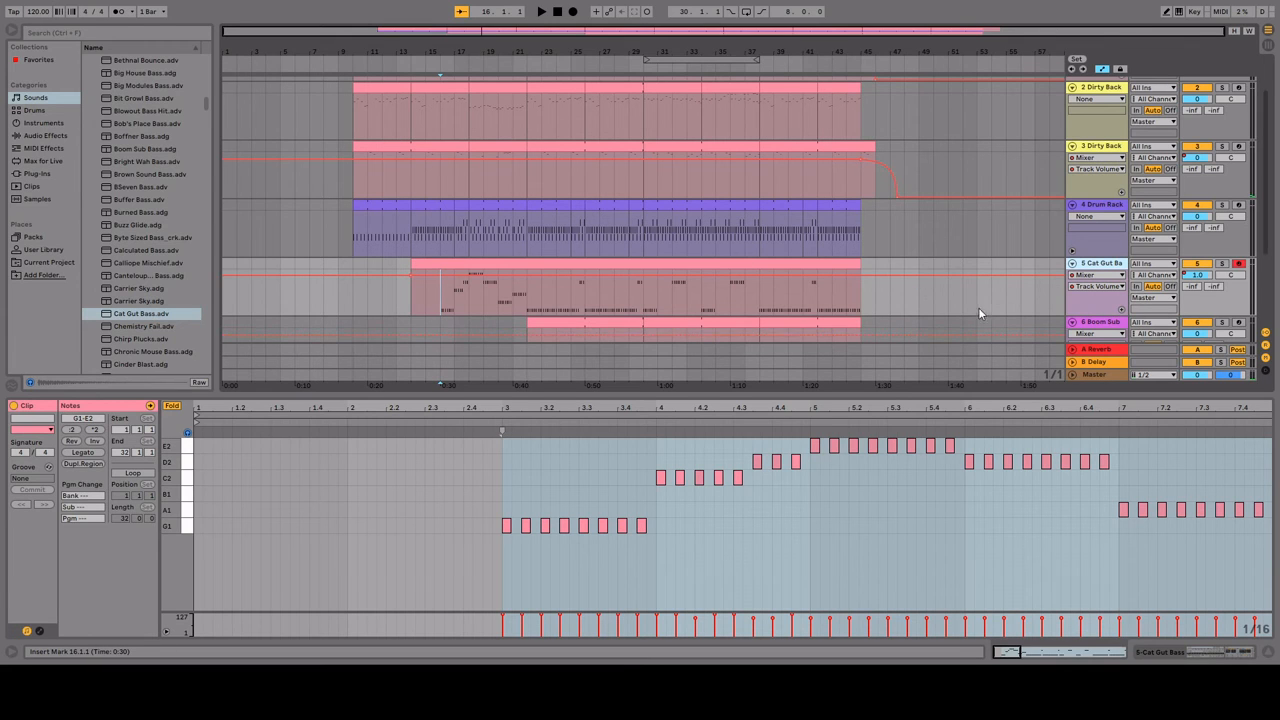
pyautogui.scroll(-2, 976, 258)
pyautogui.press('space')
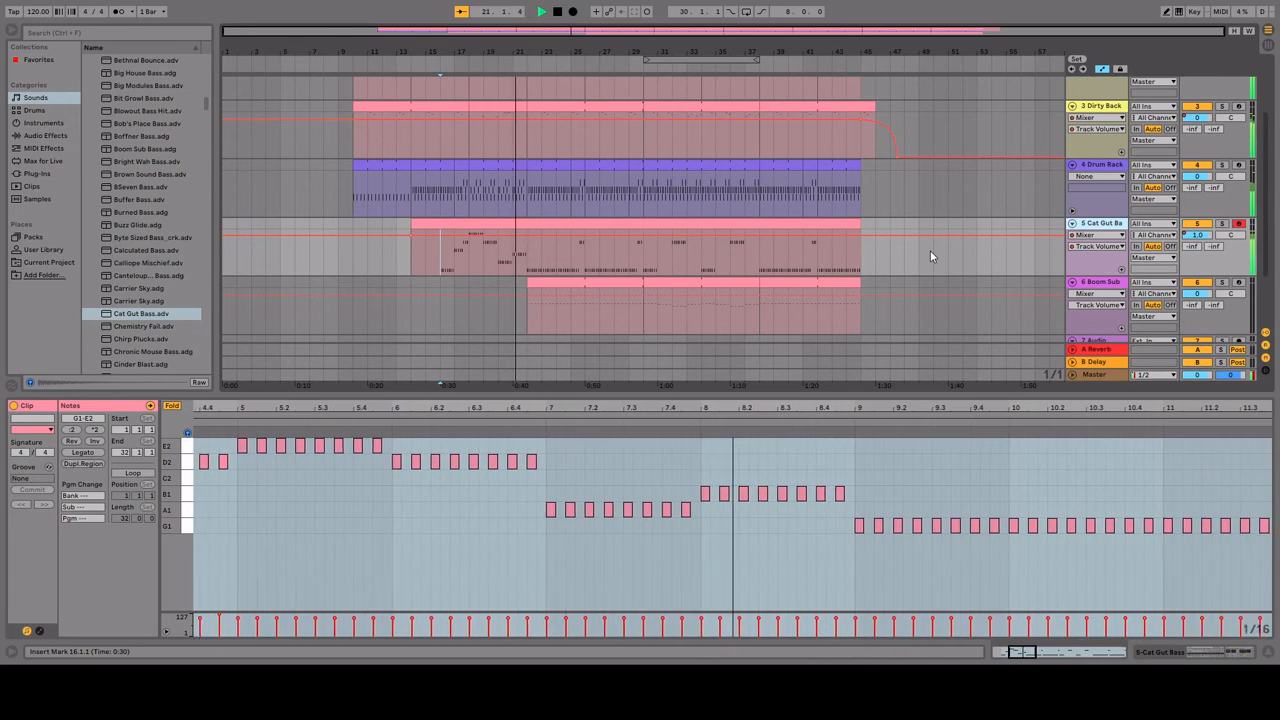
pyautogui.scroll(-1, 930, 242)
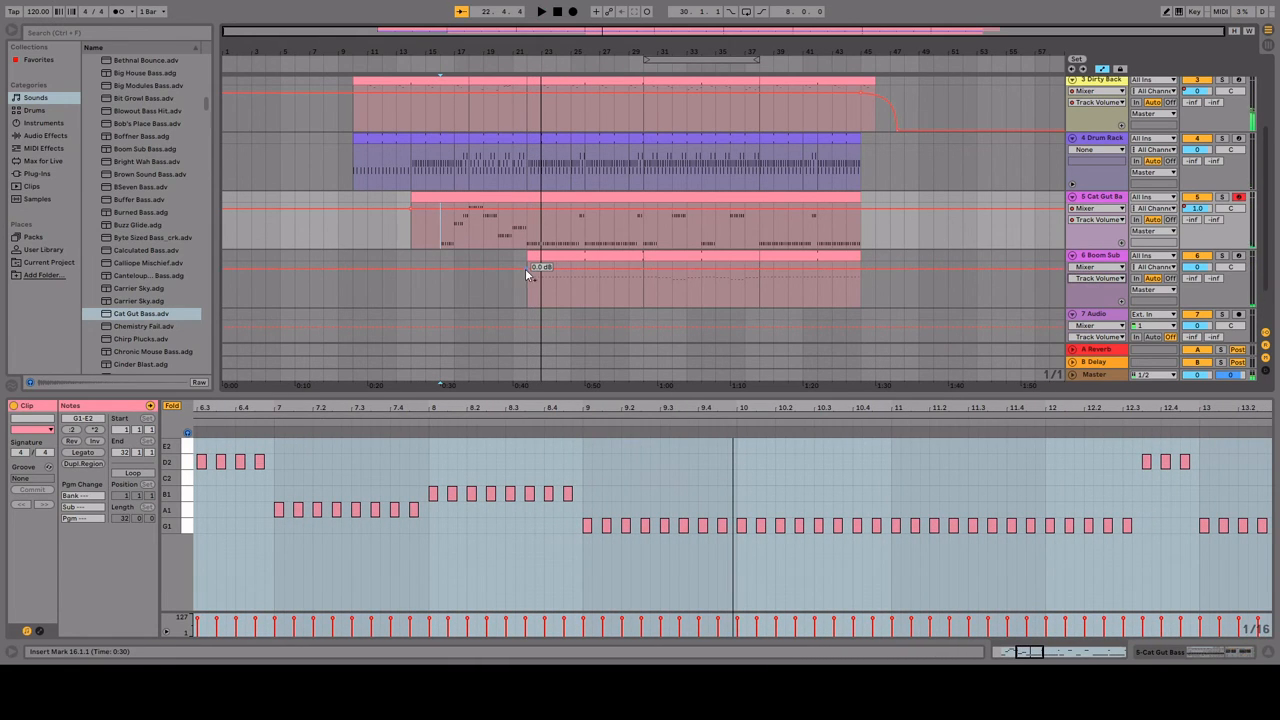
pyautogui.moveTo(525, 268); pyautogui.dragTo(525, 264)
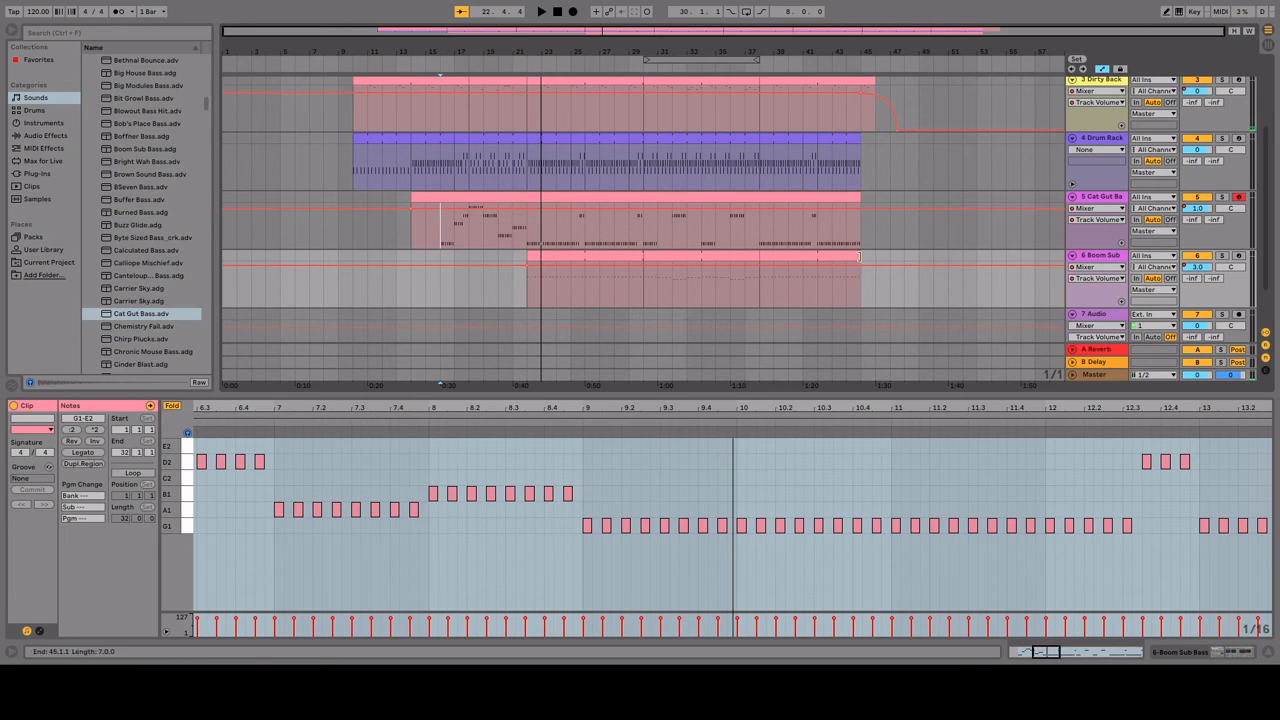
# Step: Play the faded ending from bar 44 on track 3
pyautogui.scroll(3, 885, 240)
pyautogui.click(848, 211)
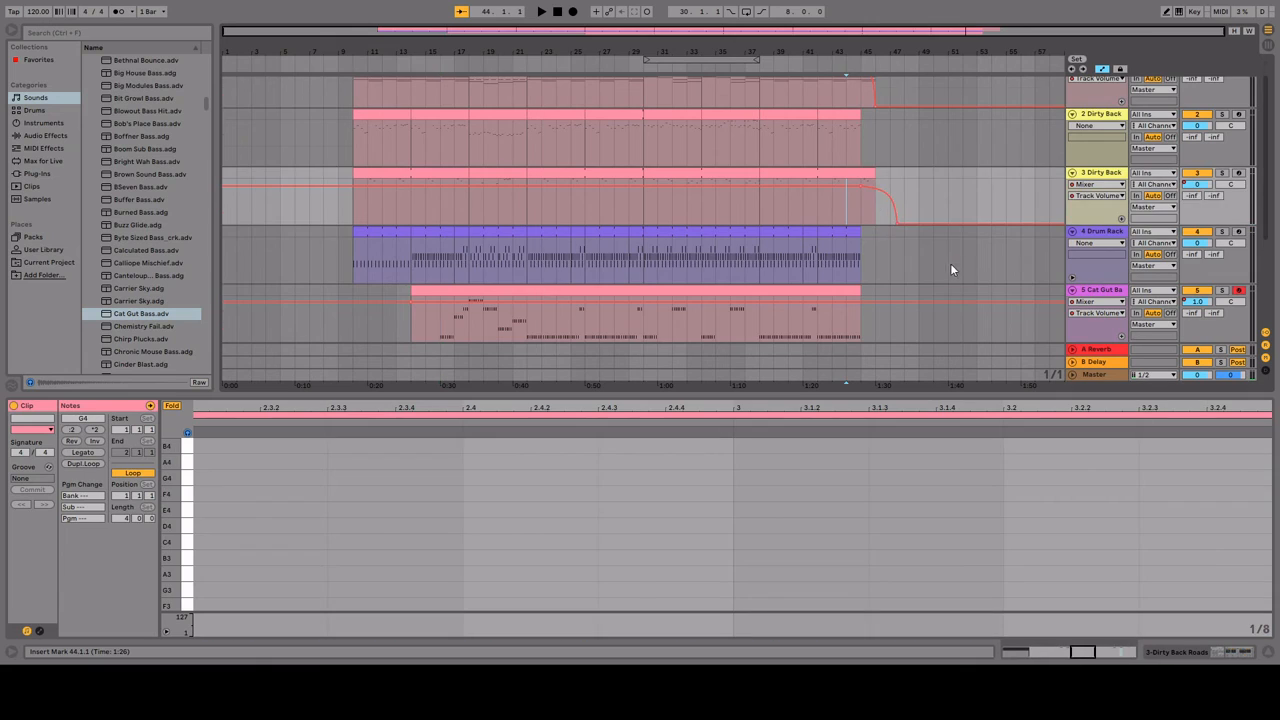
pyautogui.scroll(1, 951, 268)
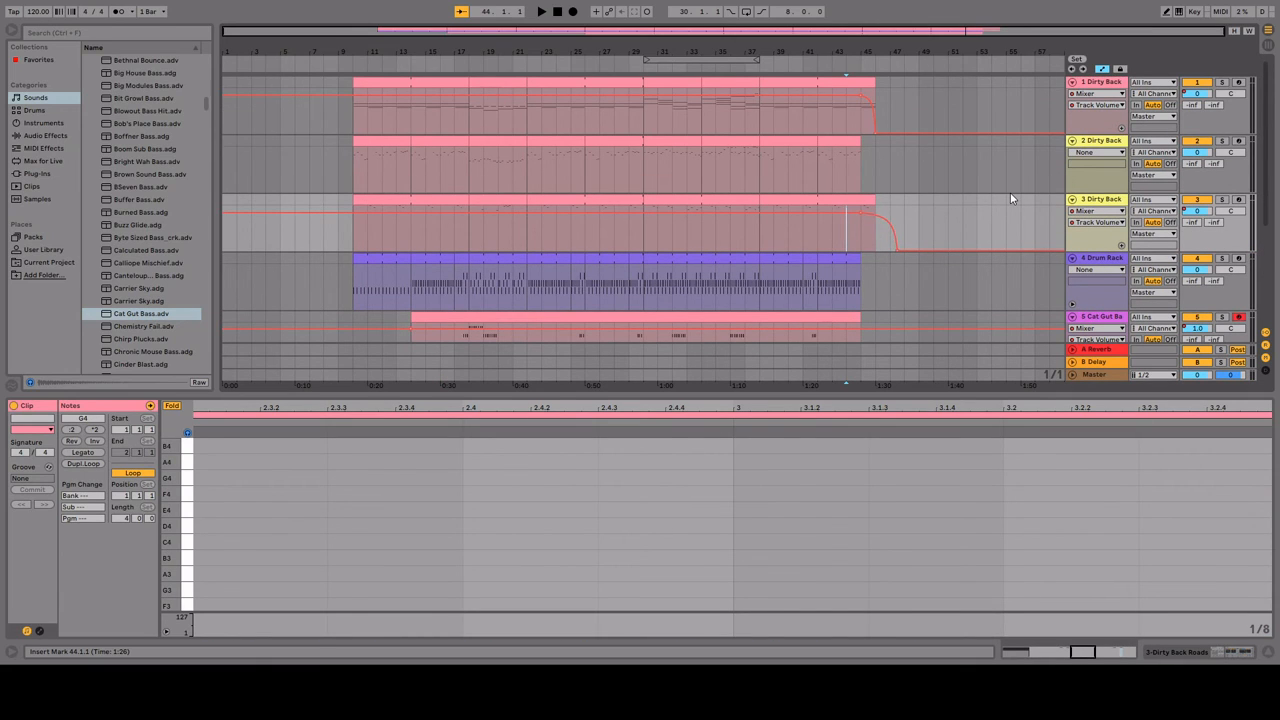
pyautogui.press('space')
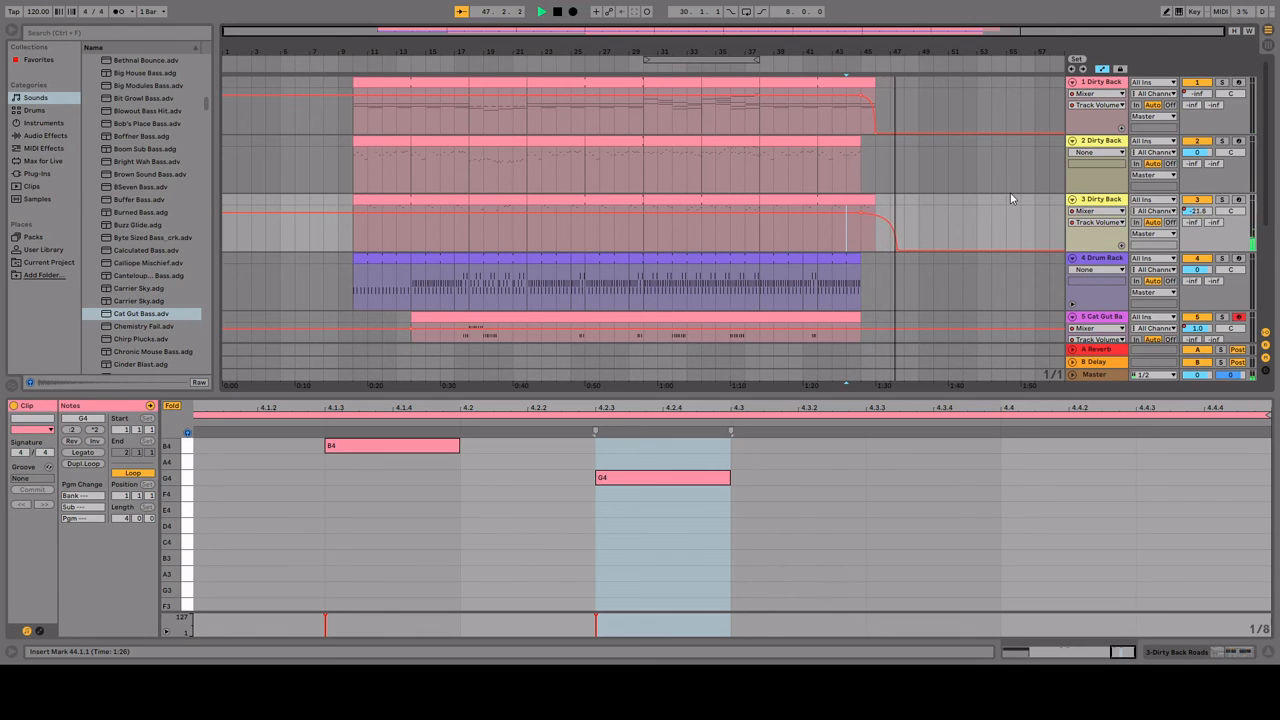
pyautogui.press('space')
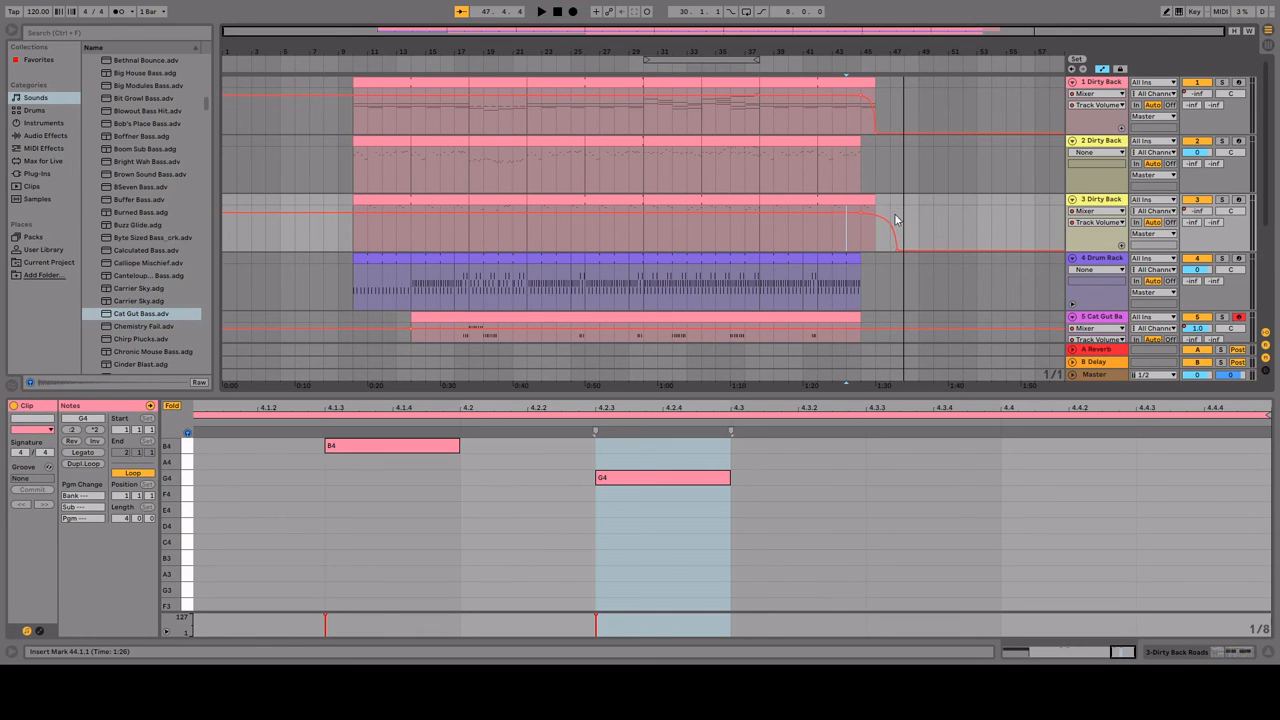
# Step: Enlarge the arrangement area by shrinking the clip editor so that tracks 1 to 6 fit in view
pyautogui.scroll(-4, 912, 262)
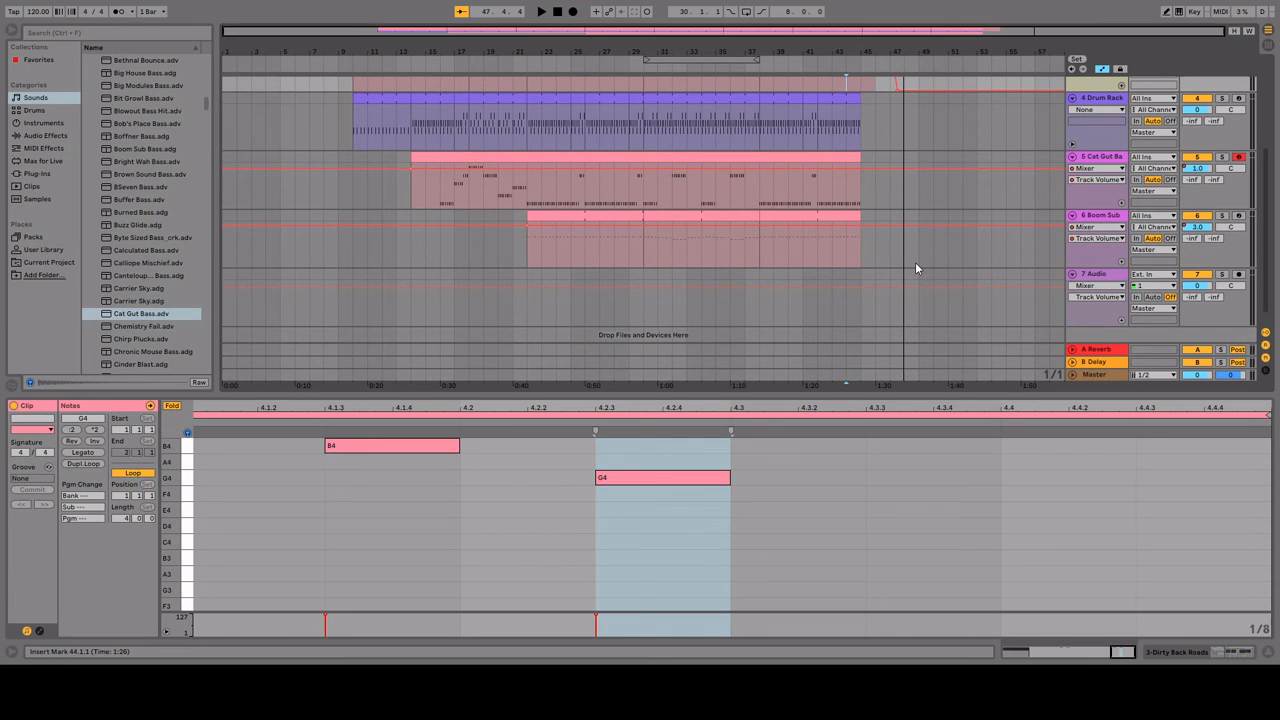
pyautogui.scroll(3, 899, 244)
pyautogui.moveTo(895, 394); pyautogui.dragTo(903, 480)
pyautogui.scroll(1, 872, 364)
pyautogui.scroll(1, 894, 356)
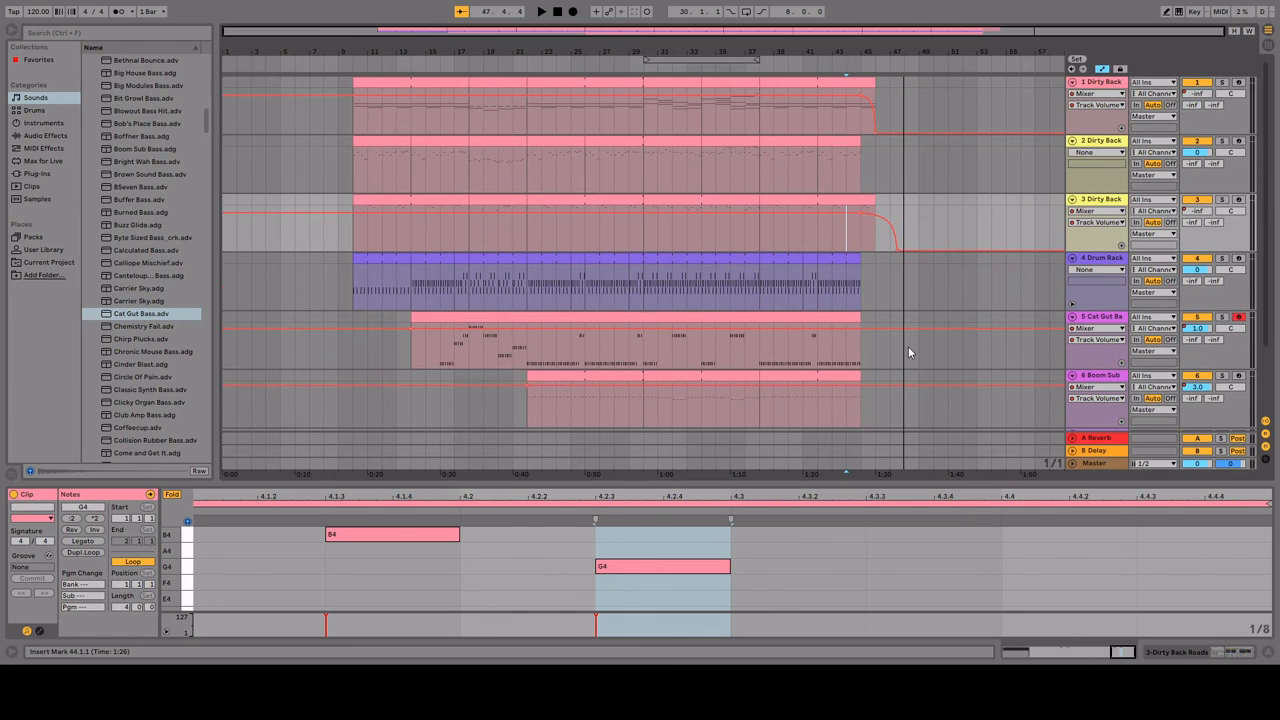